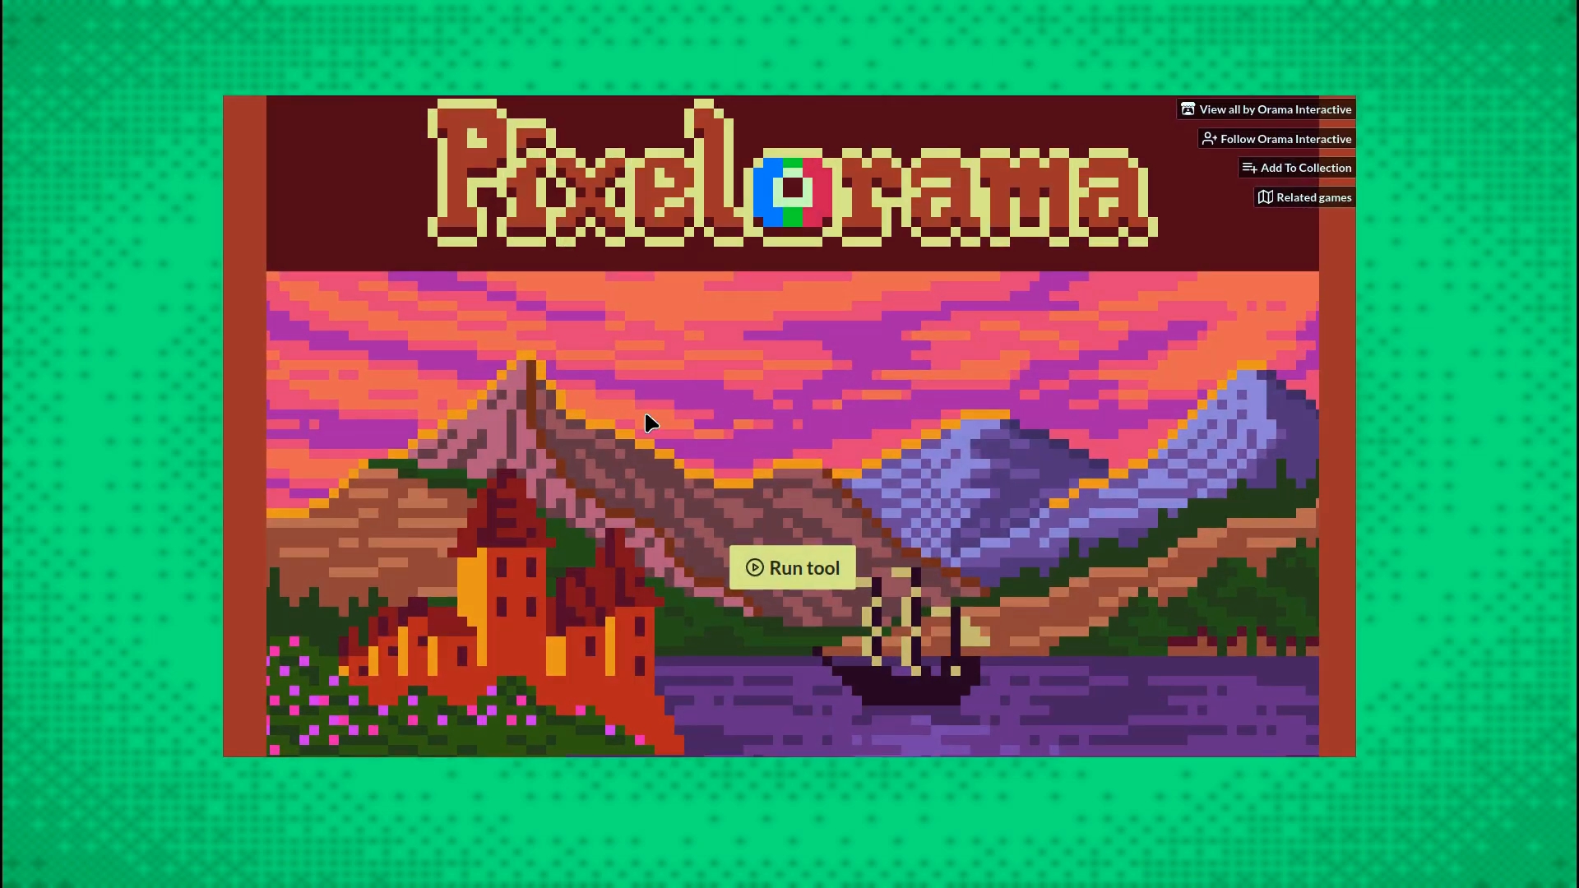
- Examine the feature list on Pixelorama's download page, highlighting the entries on 3D layers and community-made extensions
{"action": "scroll", "coordinate": [605, 446], "scroll_direction": "down", "scroll_amount": 15}
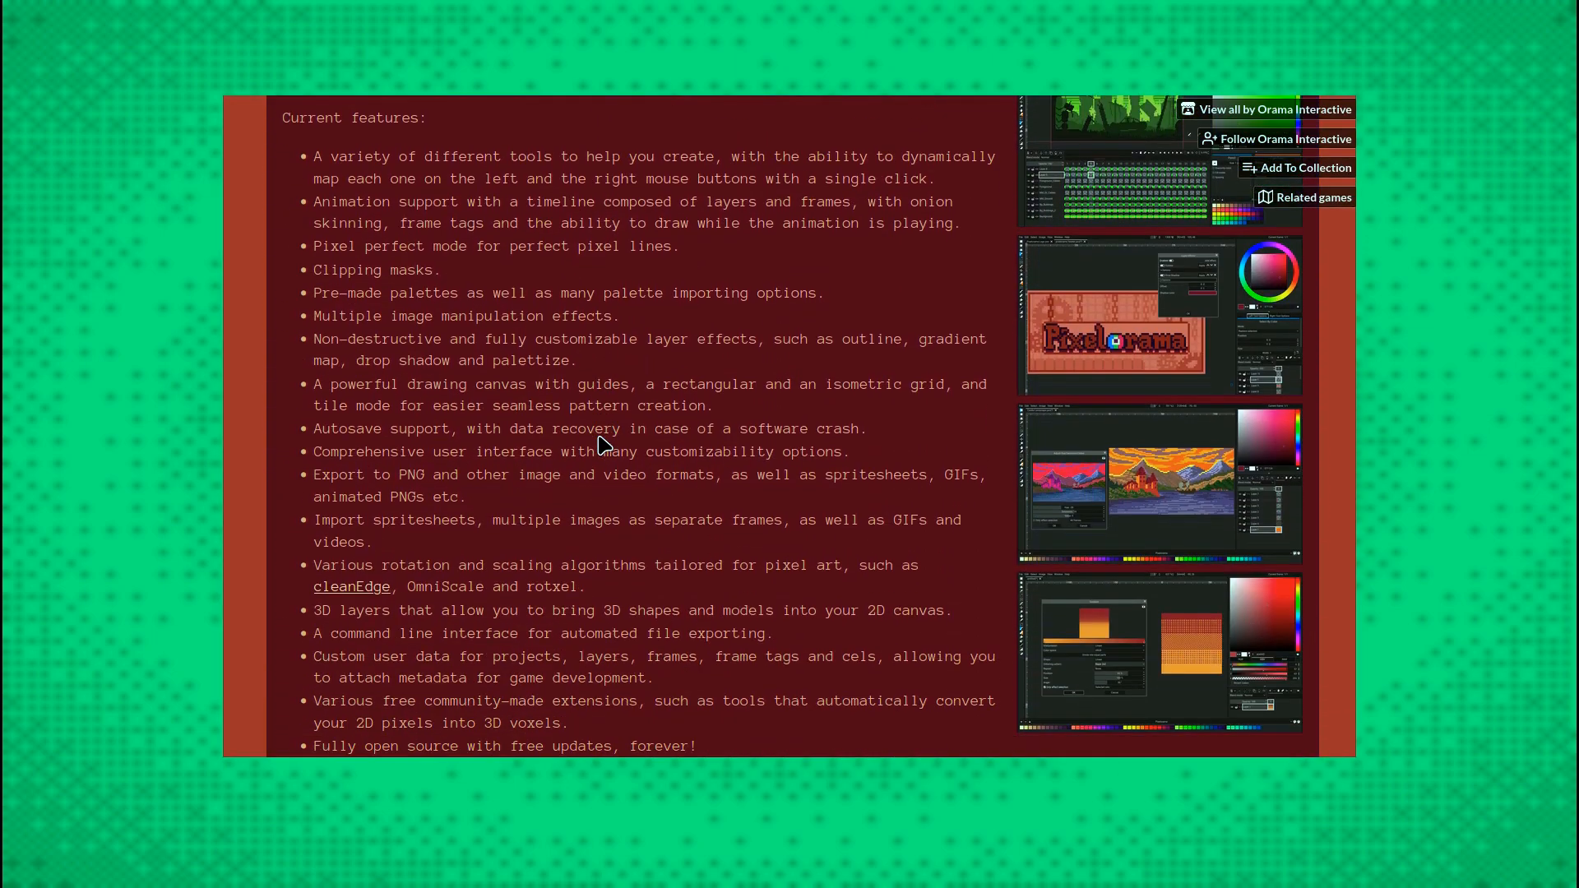
{"action": "scroll", "coordinate": [605, 445], "scroll_direction": "down", "scroll_amount": 2}
{"action": "scroll", "coordinate": [601, 444], "scroll_direction": "up", "scroll_amount": 3}
{"action": "scroll", "coordinate": [593, 448], "scroll_direction": "down", "scroll_amount": 1}
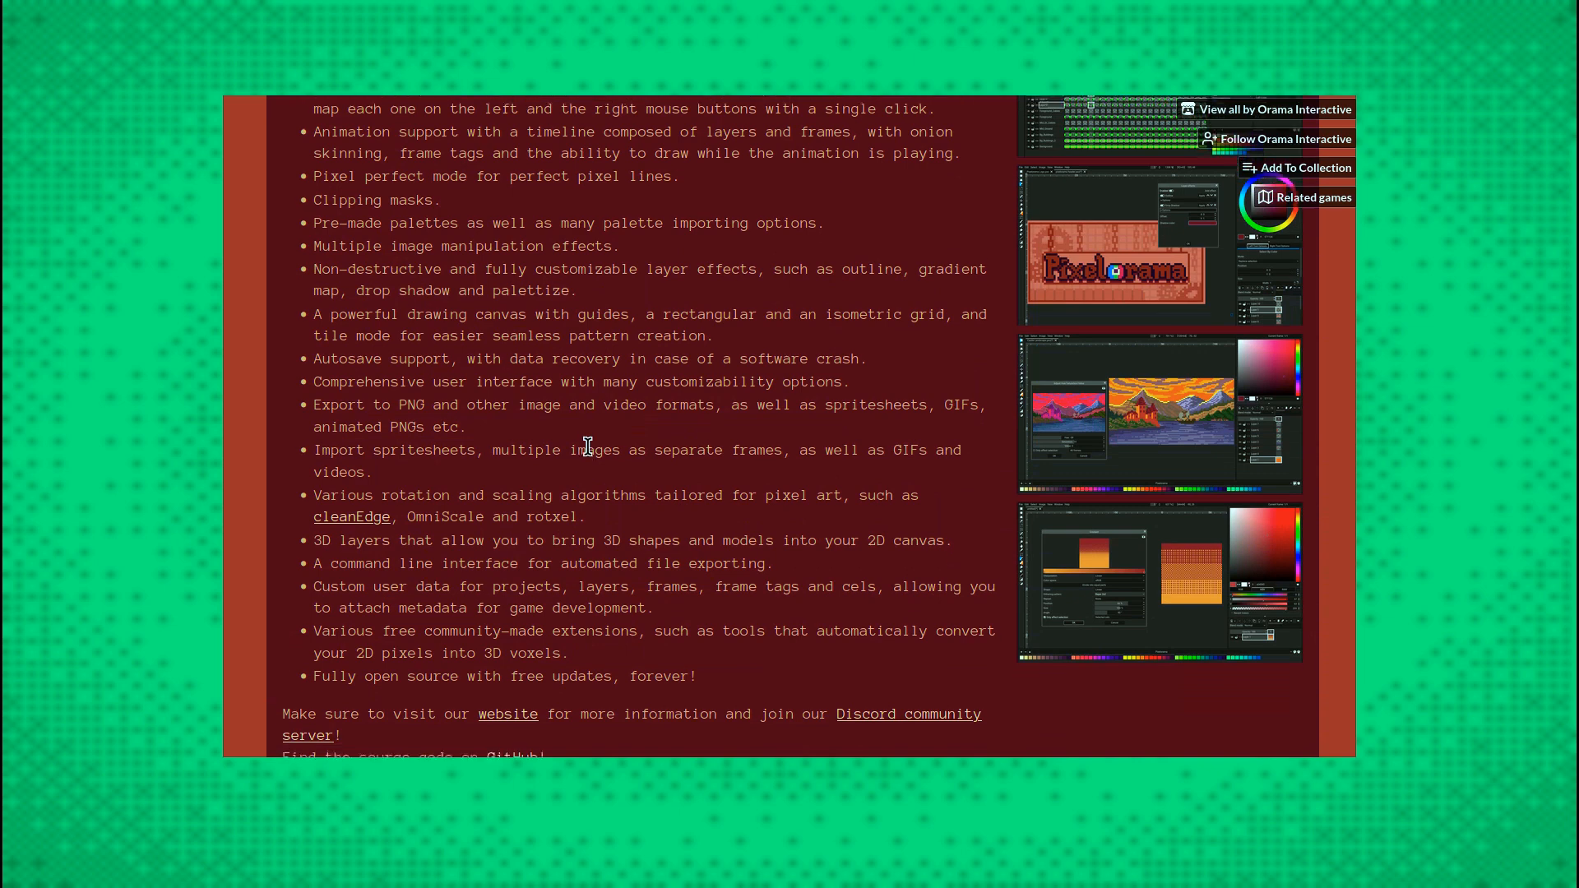
{"action": "left_click_drag", "start_coordinate": [595, 508], "coordinate": [499, 508]}
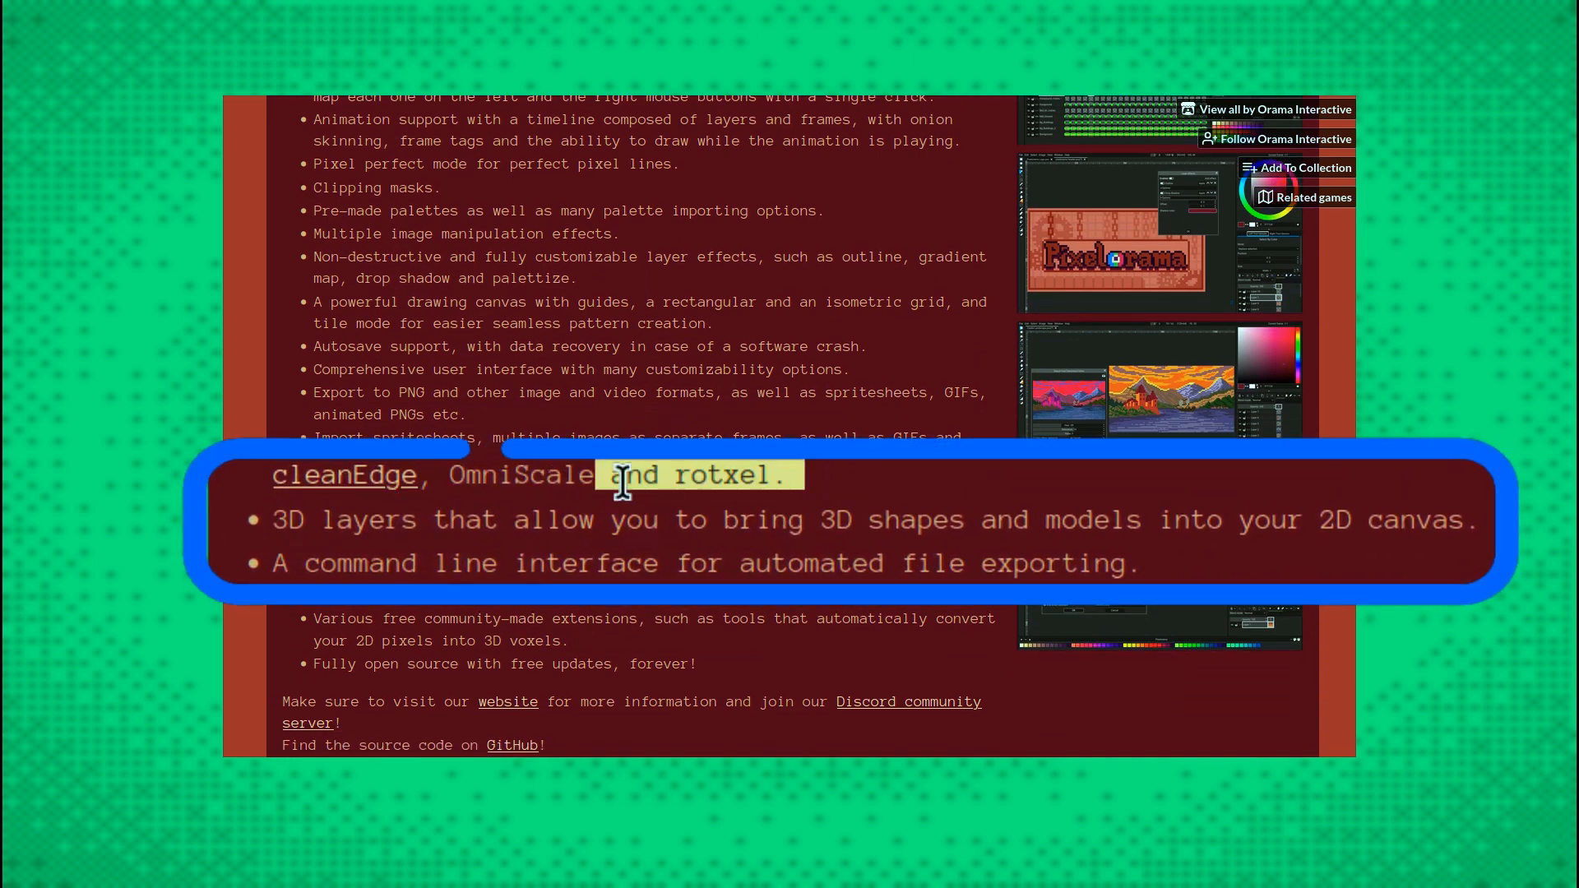
{"action": "left_click_drag", "start_coordinate": [623, 484], "coordinate": [1478, 520]}
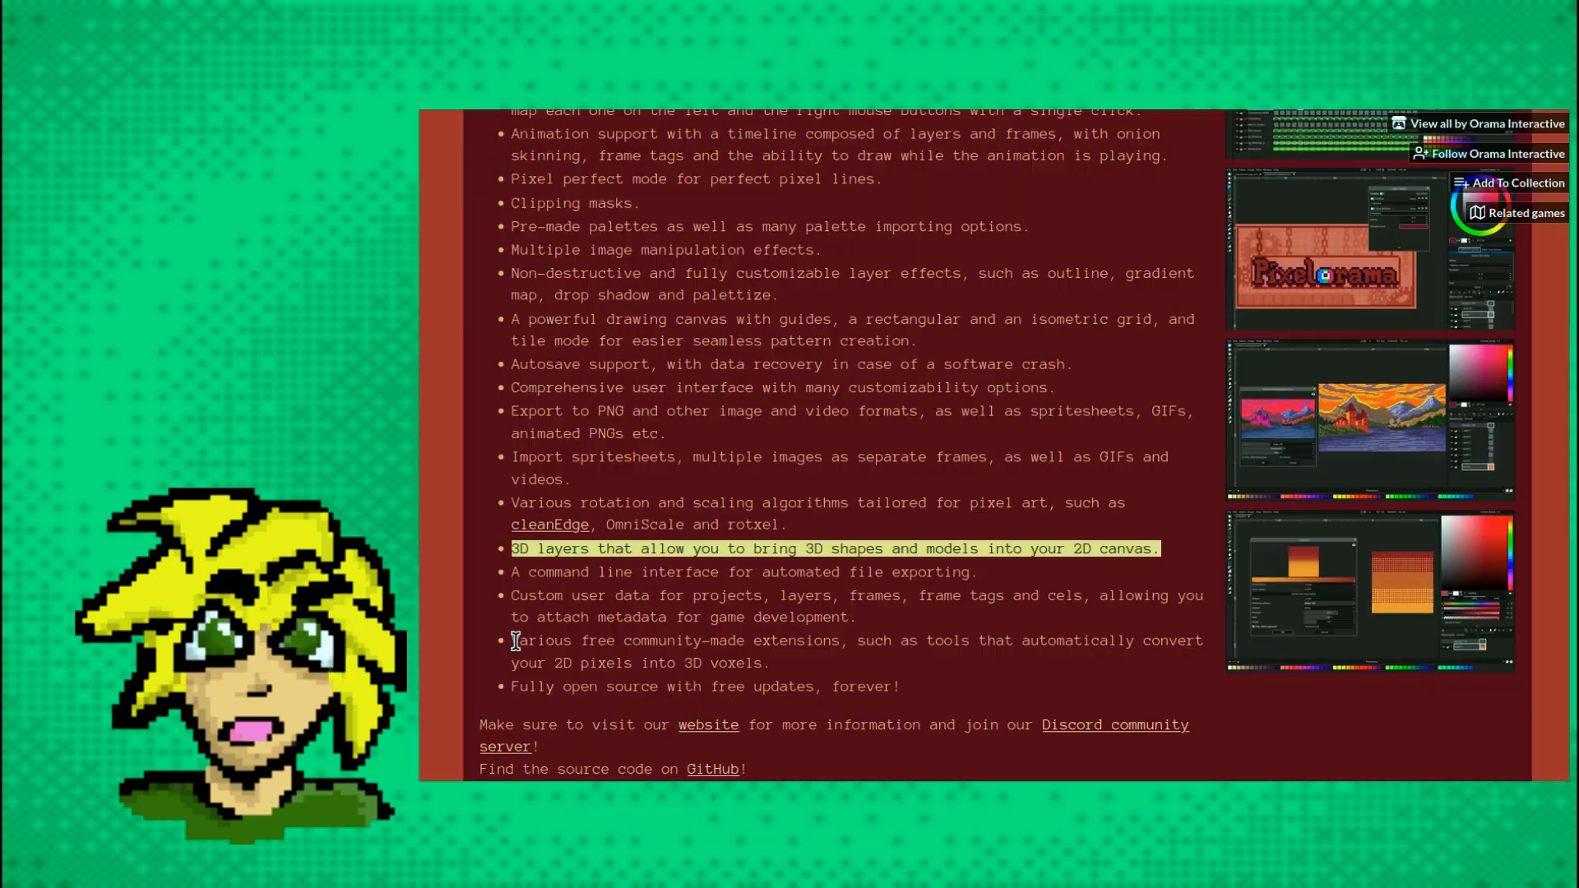
{"action": "left_click_drag", "start_coordinate": [504, 634], "coordinate": [1093, 677]}
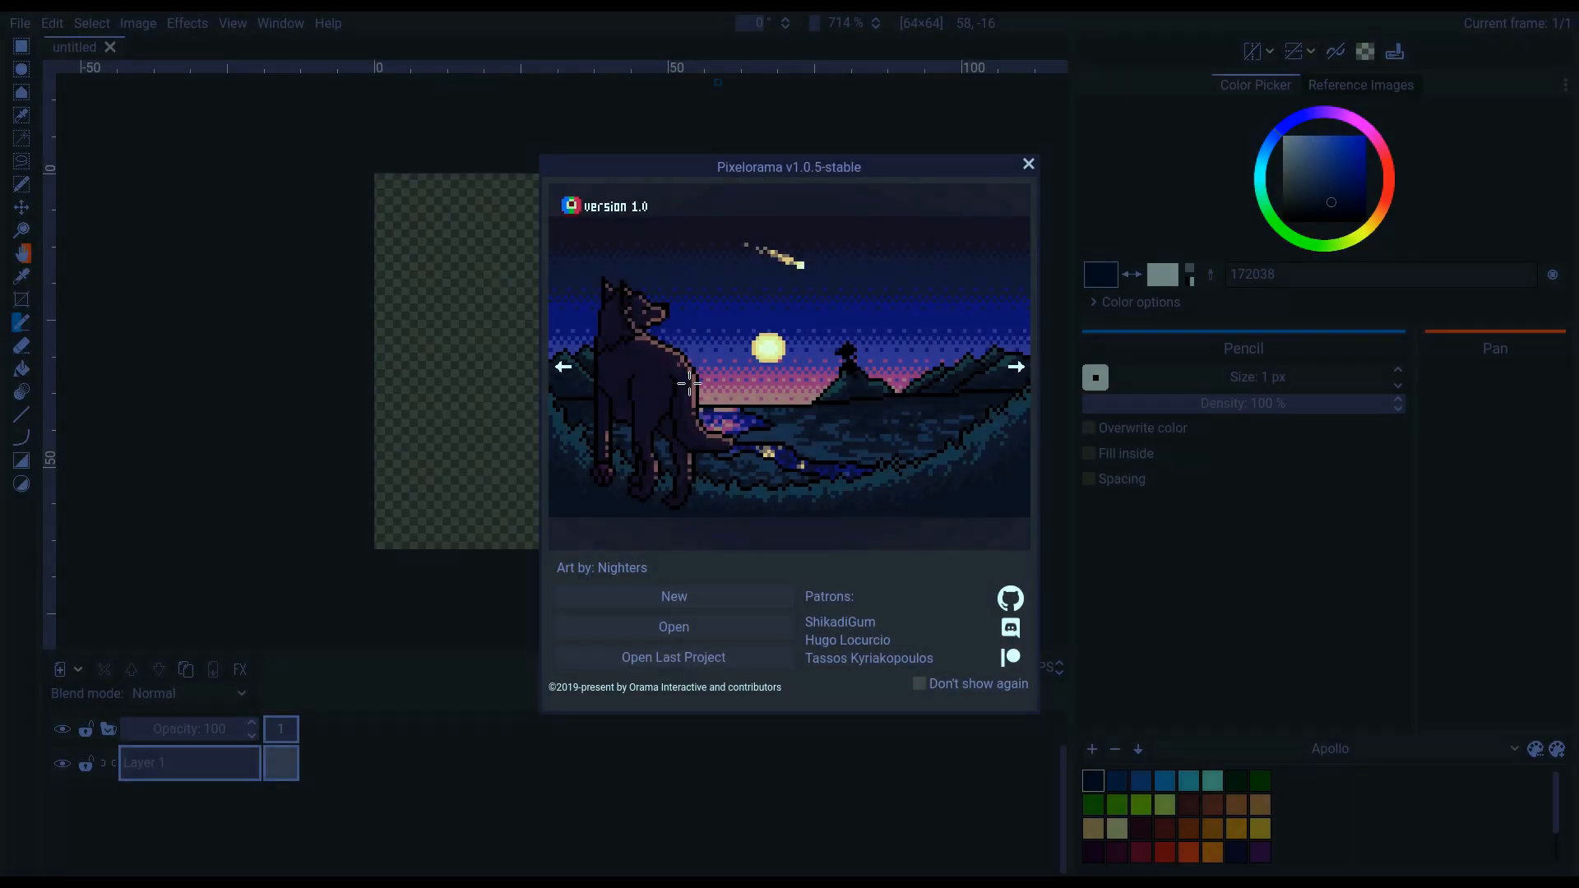
- Start a new project named "3d Pixel Art" using the 512x448 - SNES (NTSC) template
{"action": "left_click", "coordinate": [688, 598]}
{"action": "left_click", "coordinate": [871, 327]}
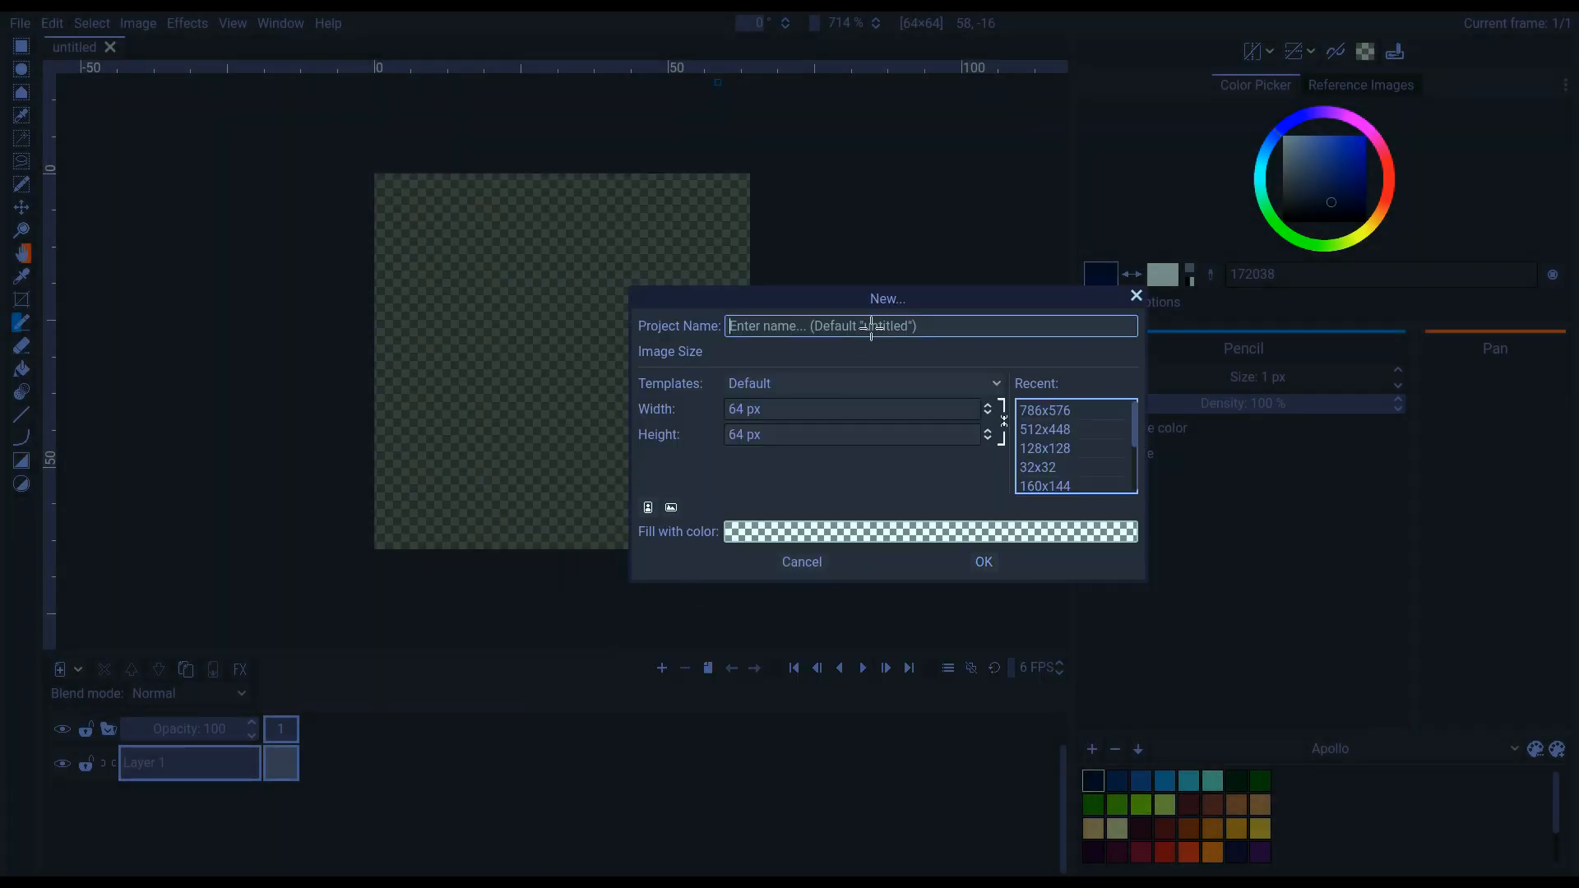
{"action": "type", "text": "3d Pixel Art"}
{"action": "left_click", "coordinate": [831, 384]}
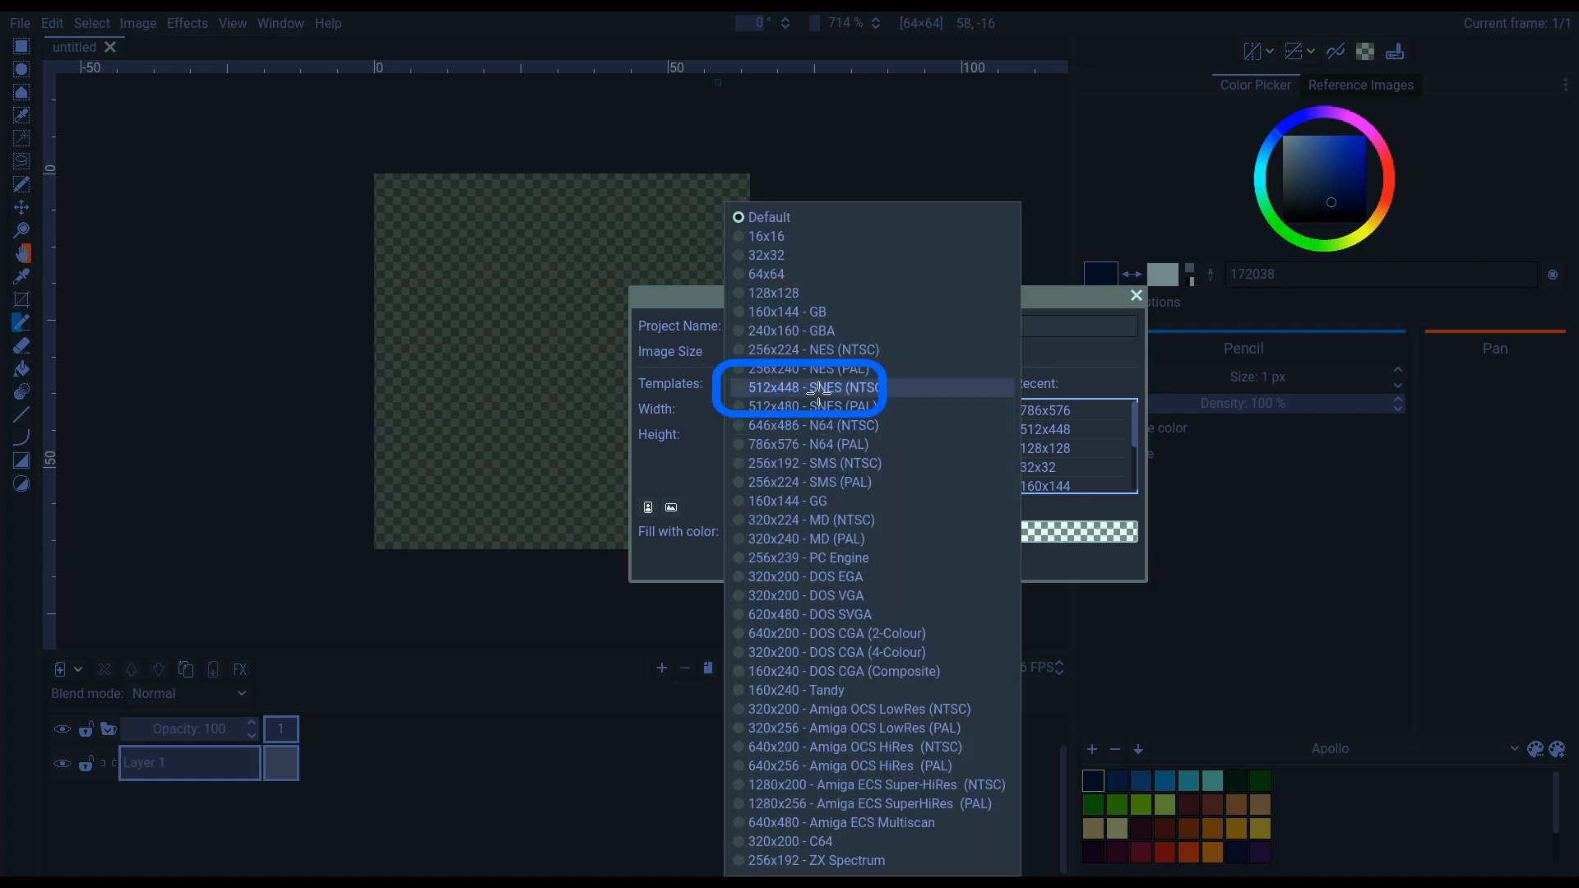
{"action": "left_click", "coordinate": [736, 387]}
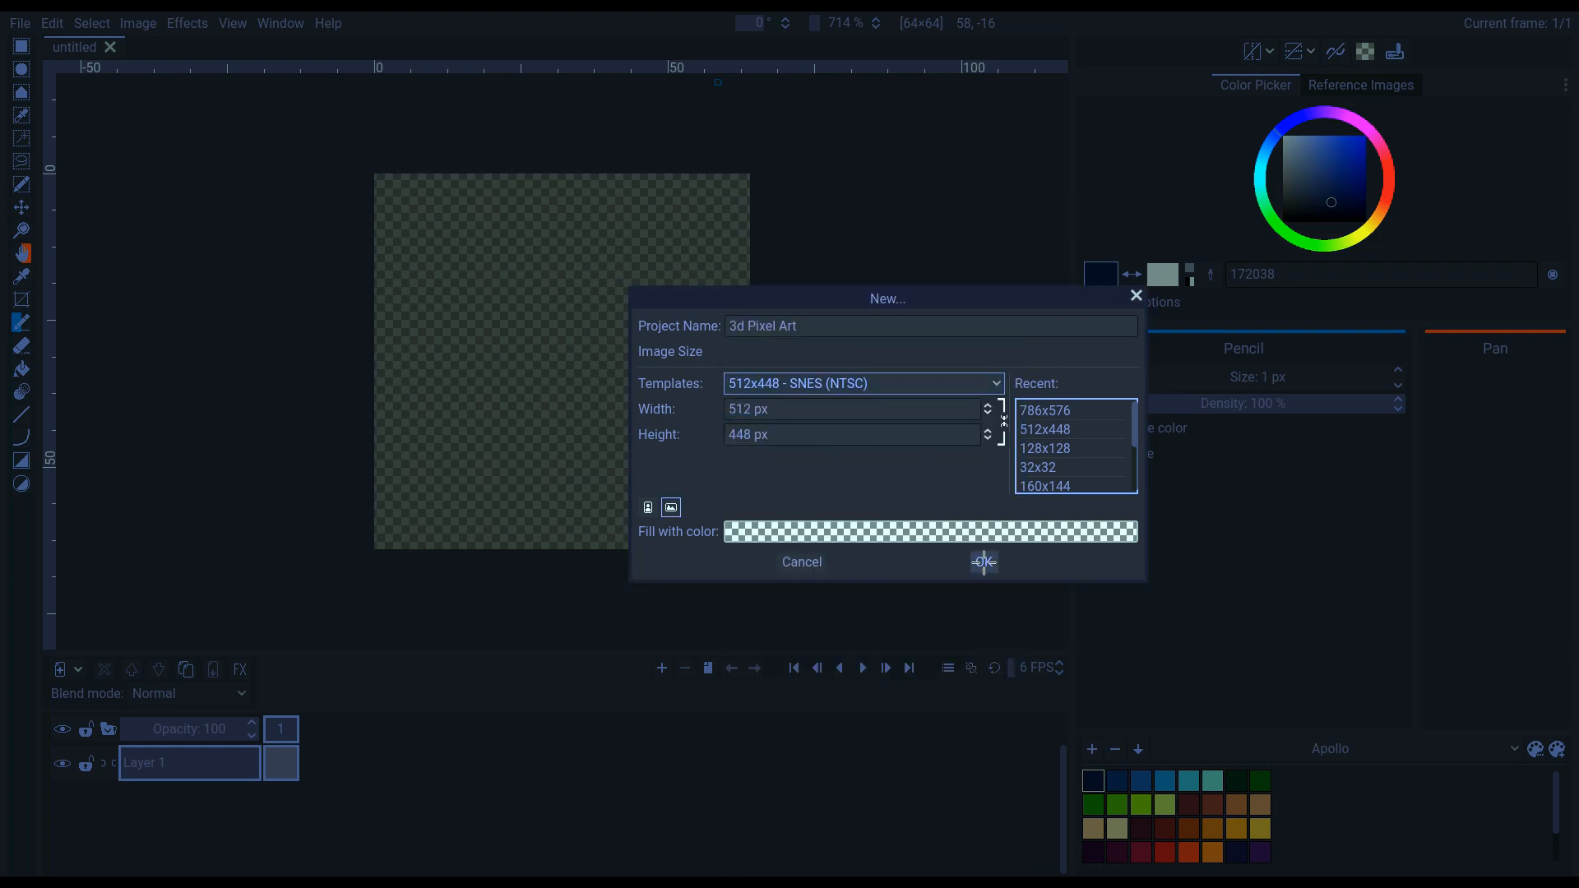
- Set the new project's fill color to an opaque light blue and create the project
{"action": "left_click", "coordinate": [985, 533]}
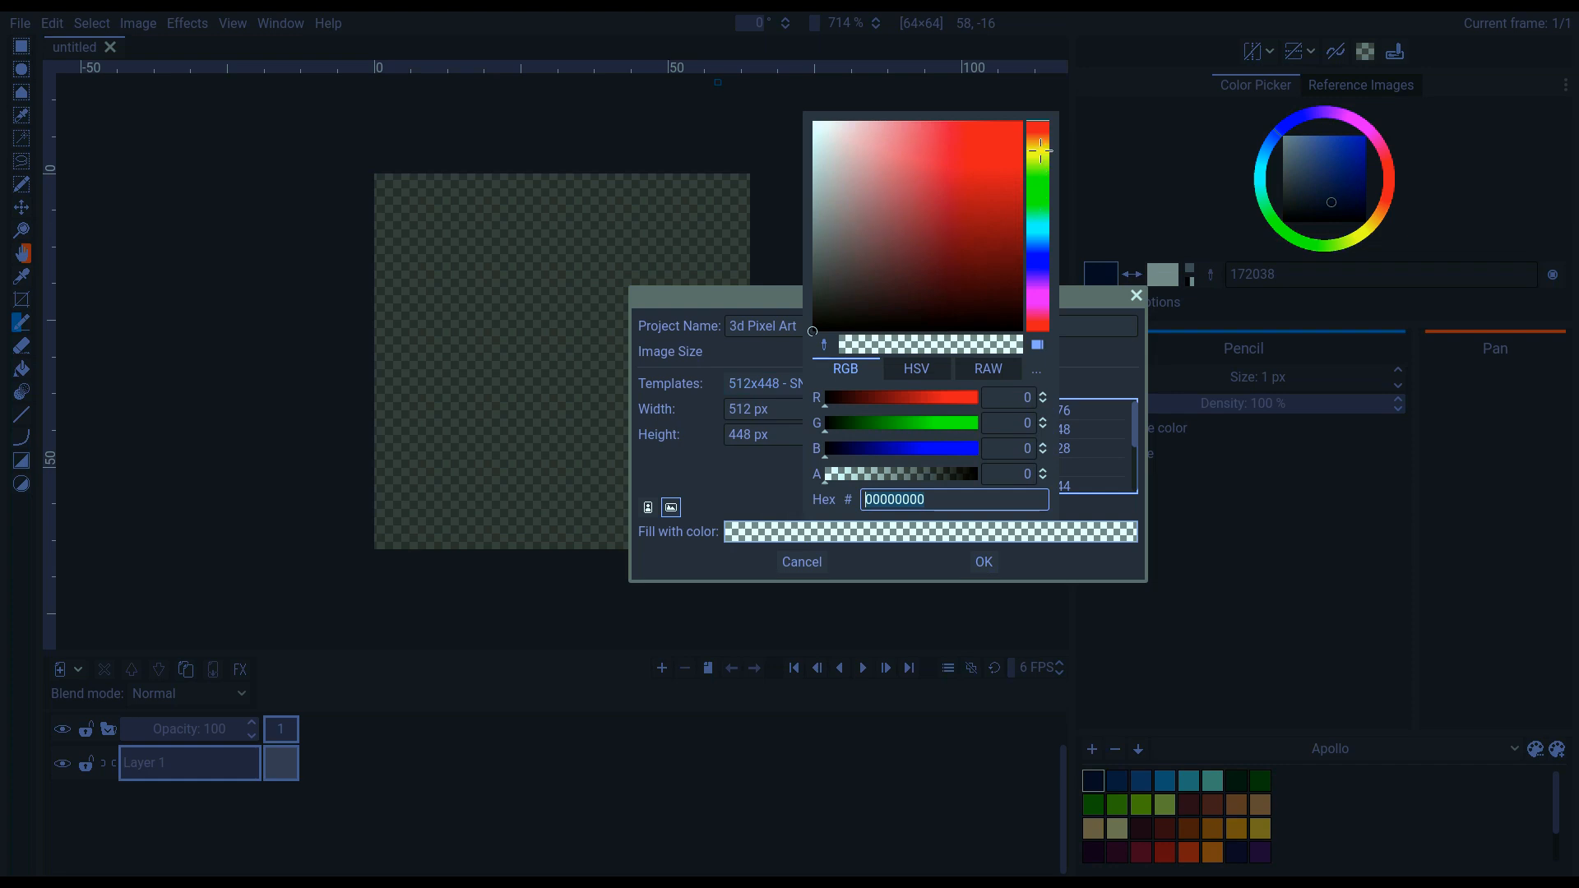
{"action": "left_click_drag", "start_coordinate": [1041, 149], "coordinate": [1041, 245]}
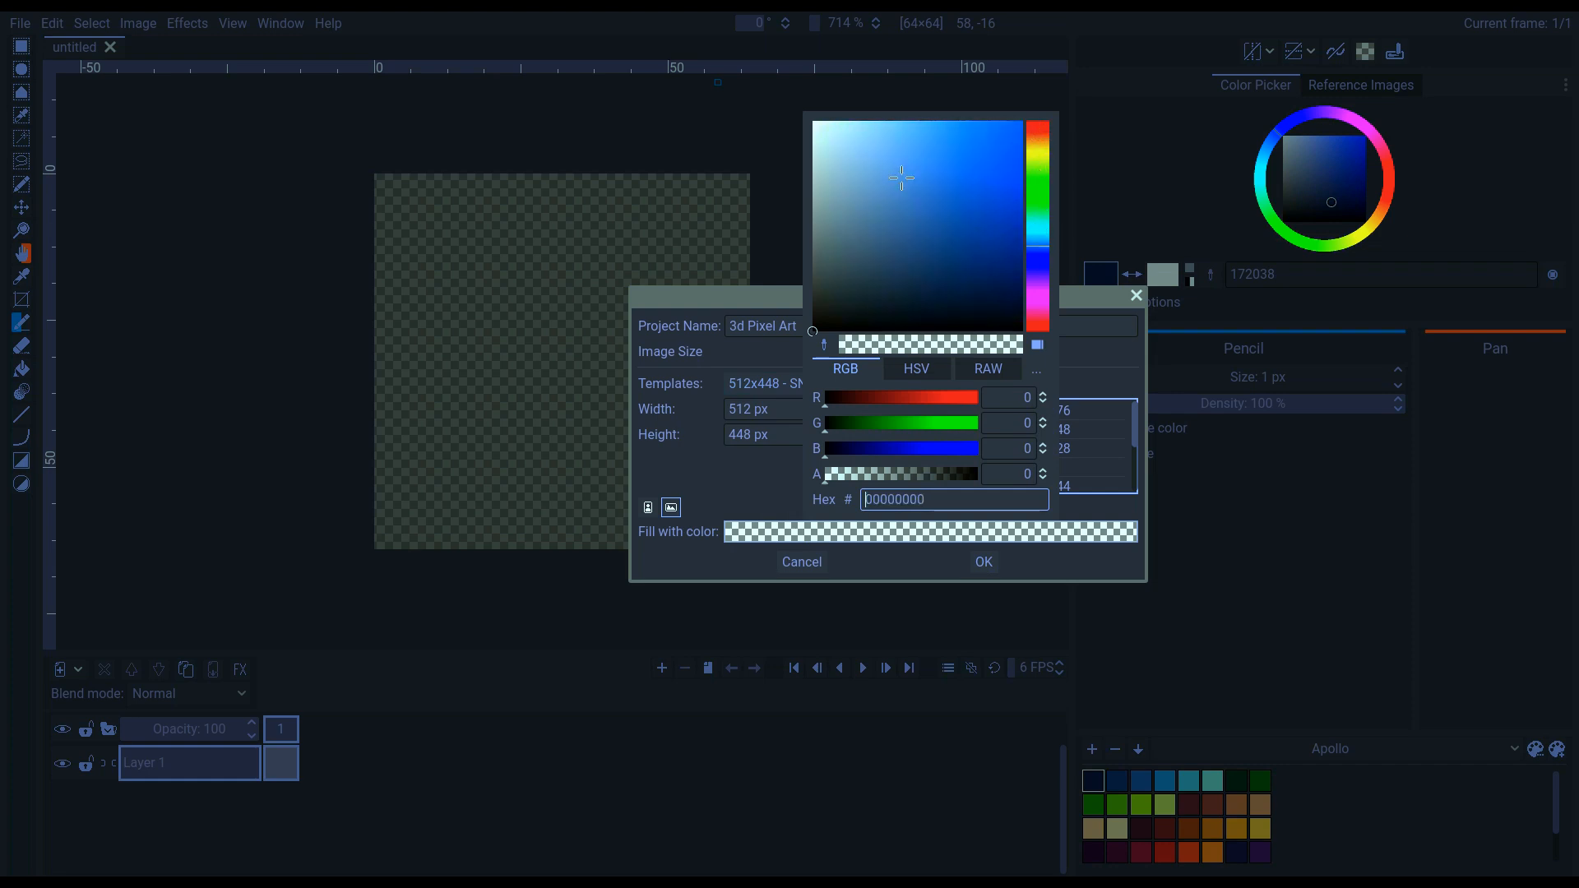
{"action": "left_click_drag", "start_coordinate": [901, 178], "coordinate": [927, 135]}
{"action": "left_click_drag", "start_coordinate": [954, 475], "coordinate": [979, 487]}
{"action": "left_click", "coordinate": [800, 511]}
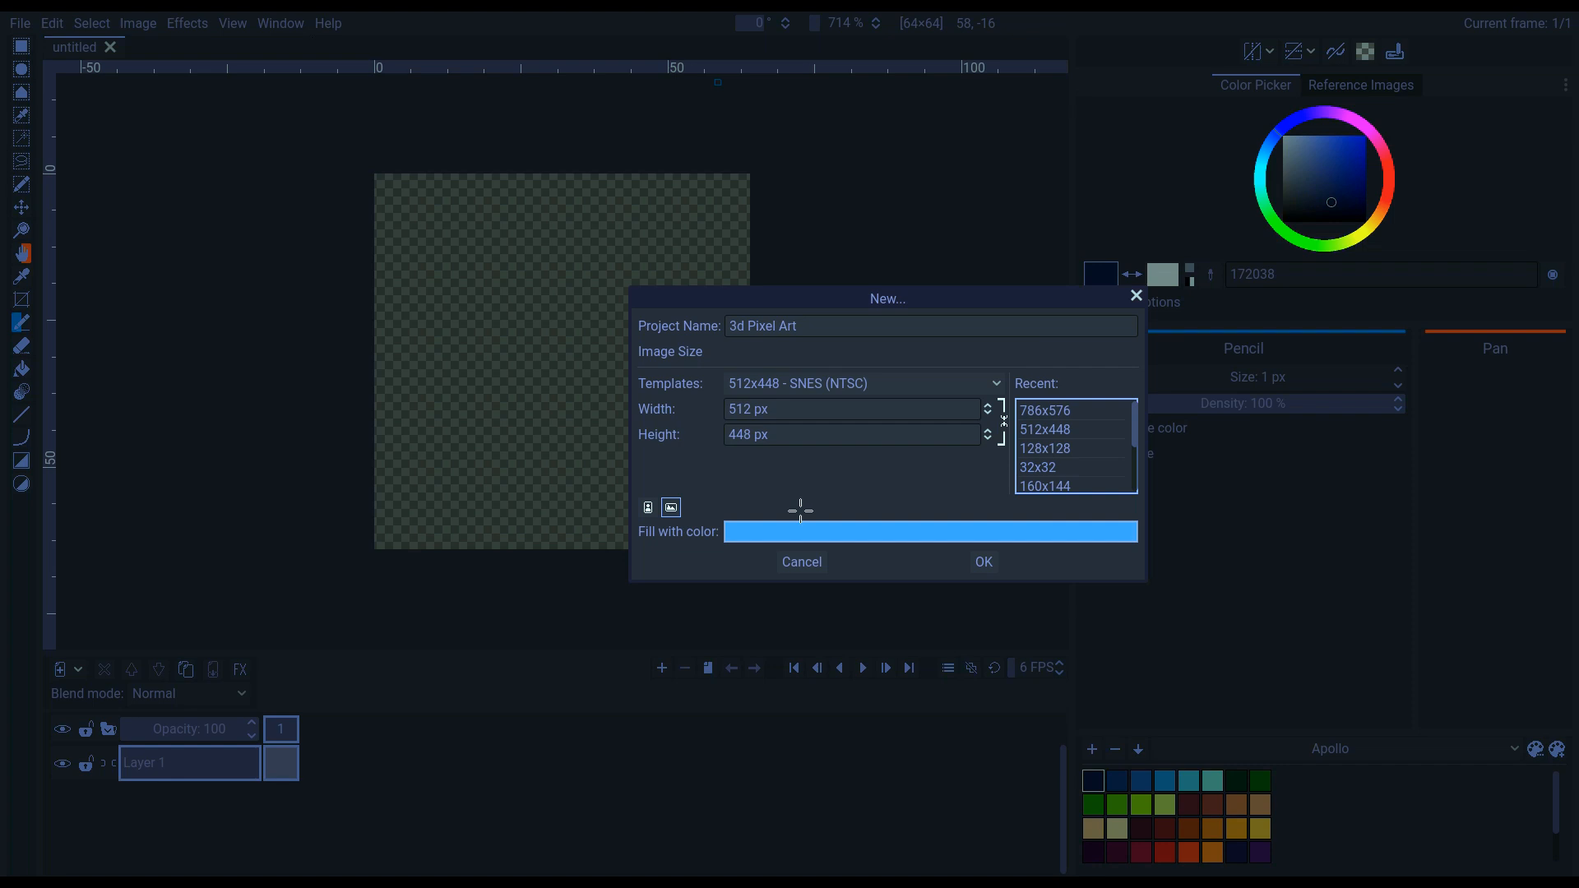
{"action": "left_click", "coordinate": [985, 563]}
- Close the empty untitled project and add a 3D layer to the 3d Pixel Art project
{"action": "scroll", "coordinate": [524, 422], "scroll_direction": "down", "scroll_amount": 3}
{"action": "scroll", "coordinate": [525, 420], "scroll_direction": "up", "scroll_amount": 3}
{"action": "scroll", "coordinate": [520, 425], "scroll_direction": "up", "scroll_amount": 3}
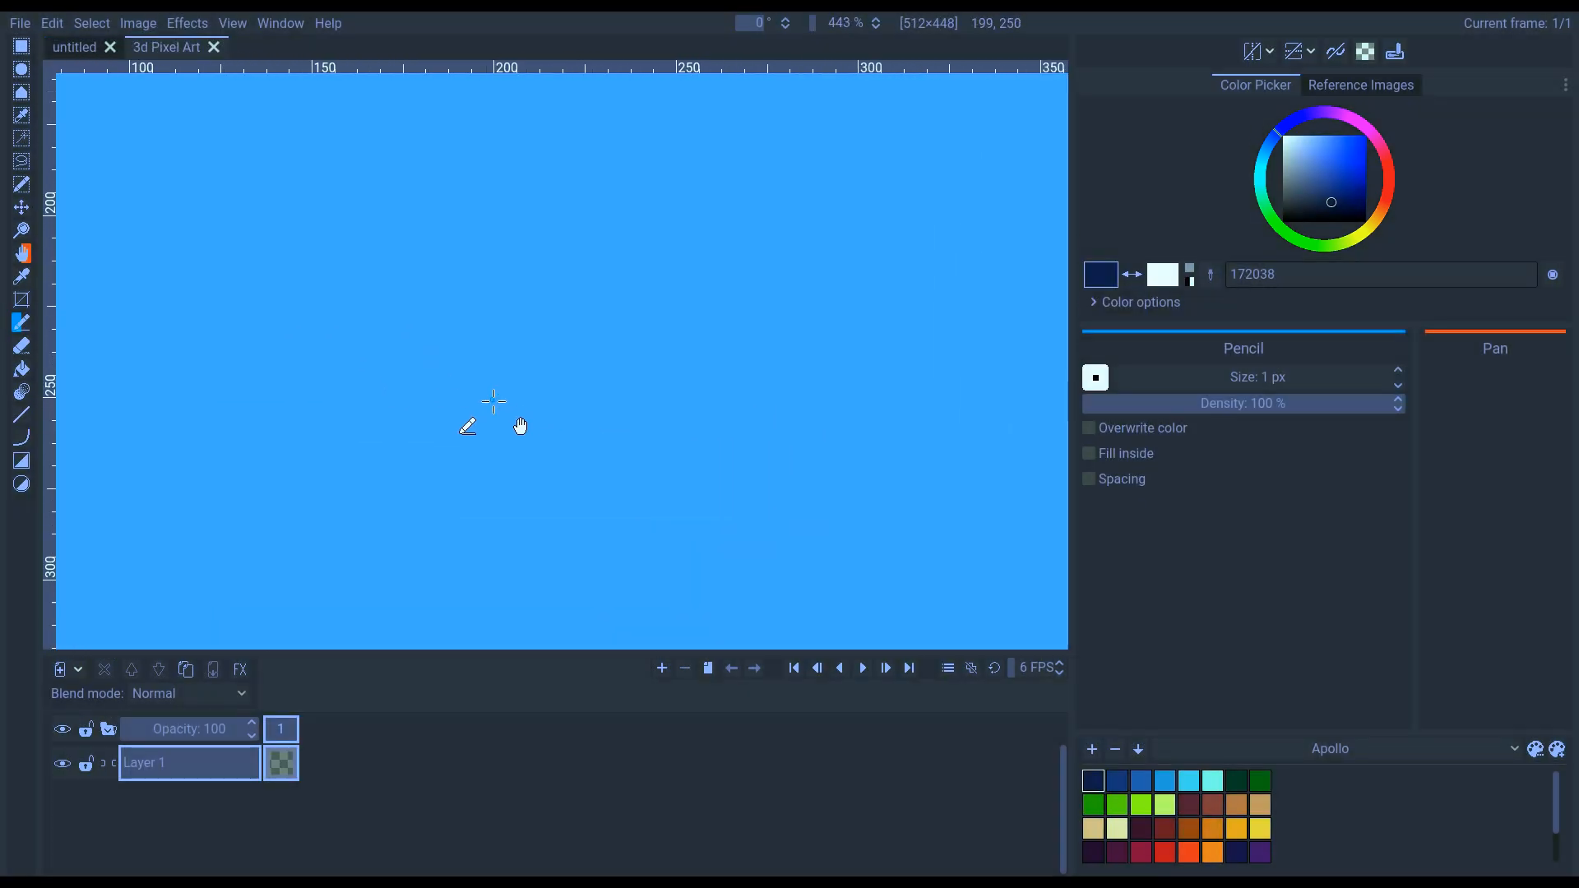
{"action": "scroll", "coordinate": [625, 428], "scroll_direction": "down", "scroll_amount": 4}
{"action": "scroll", "coordinate": [624, 378], "scroll_direction": "up", "scroll_amount": 2}
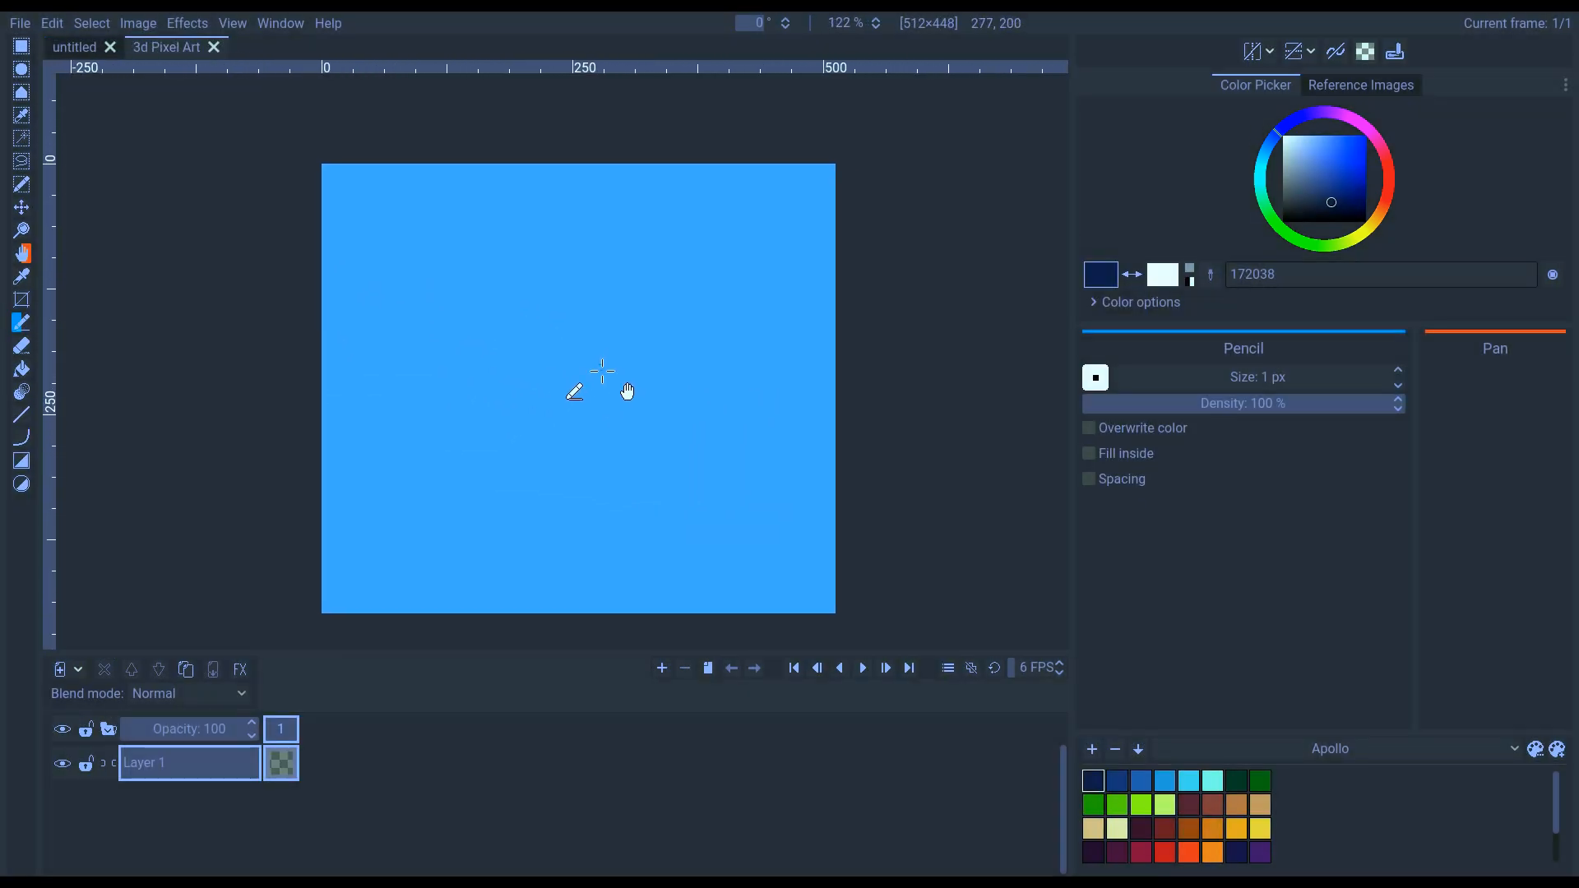
{"action": "key", "text": "ctrl+w"}
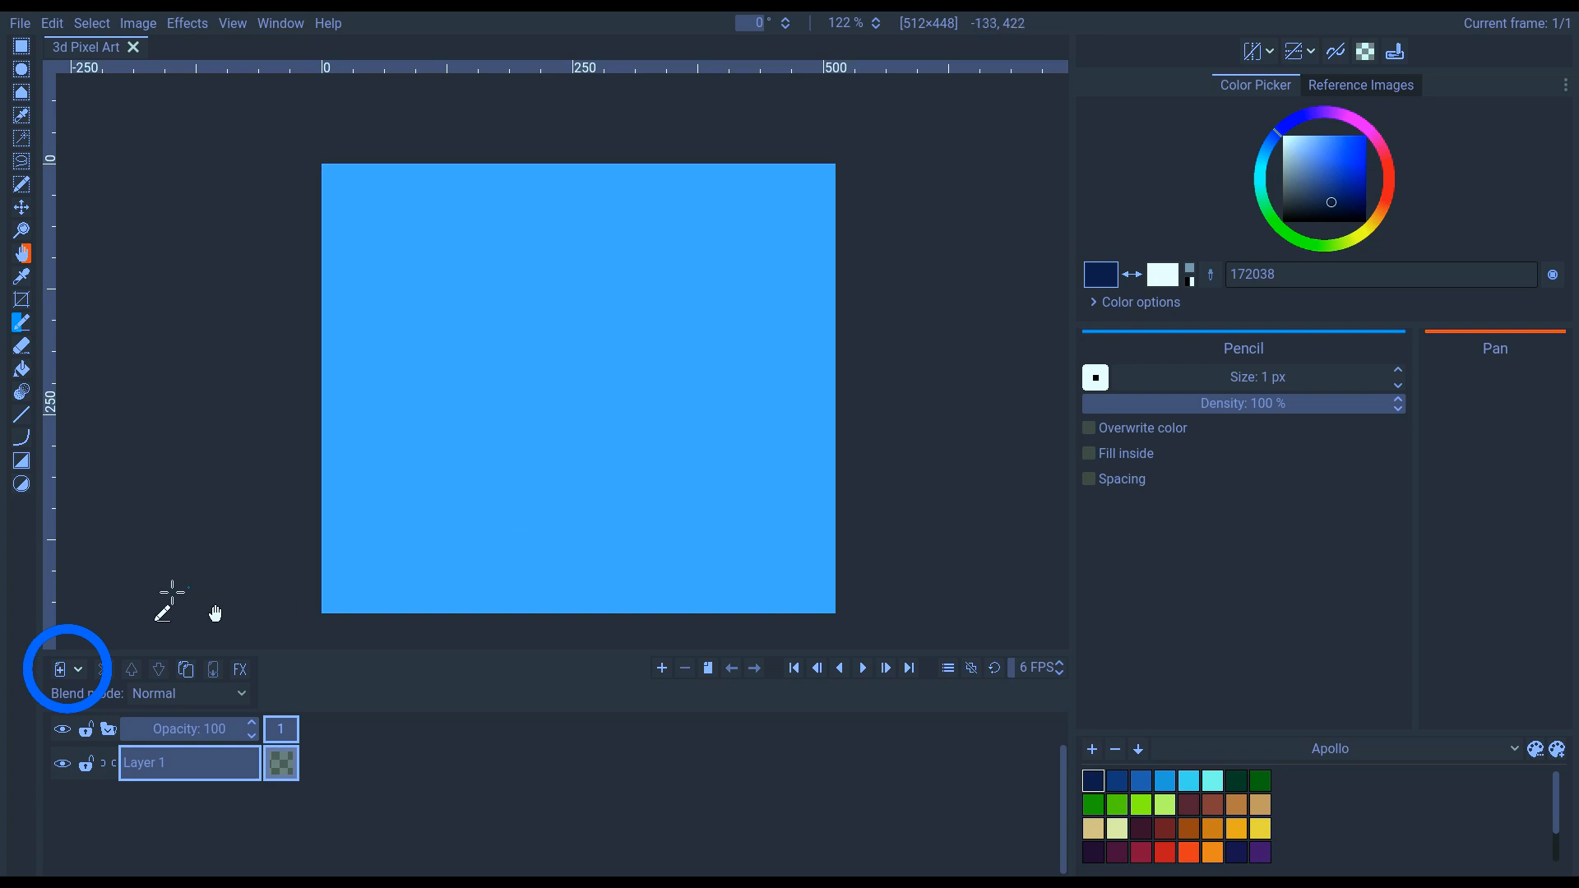
{"action": "left_click", "coordinate": [80, 669]}
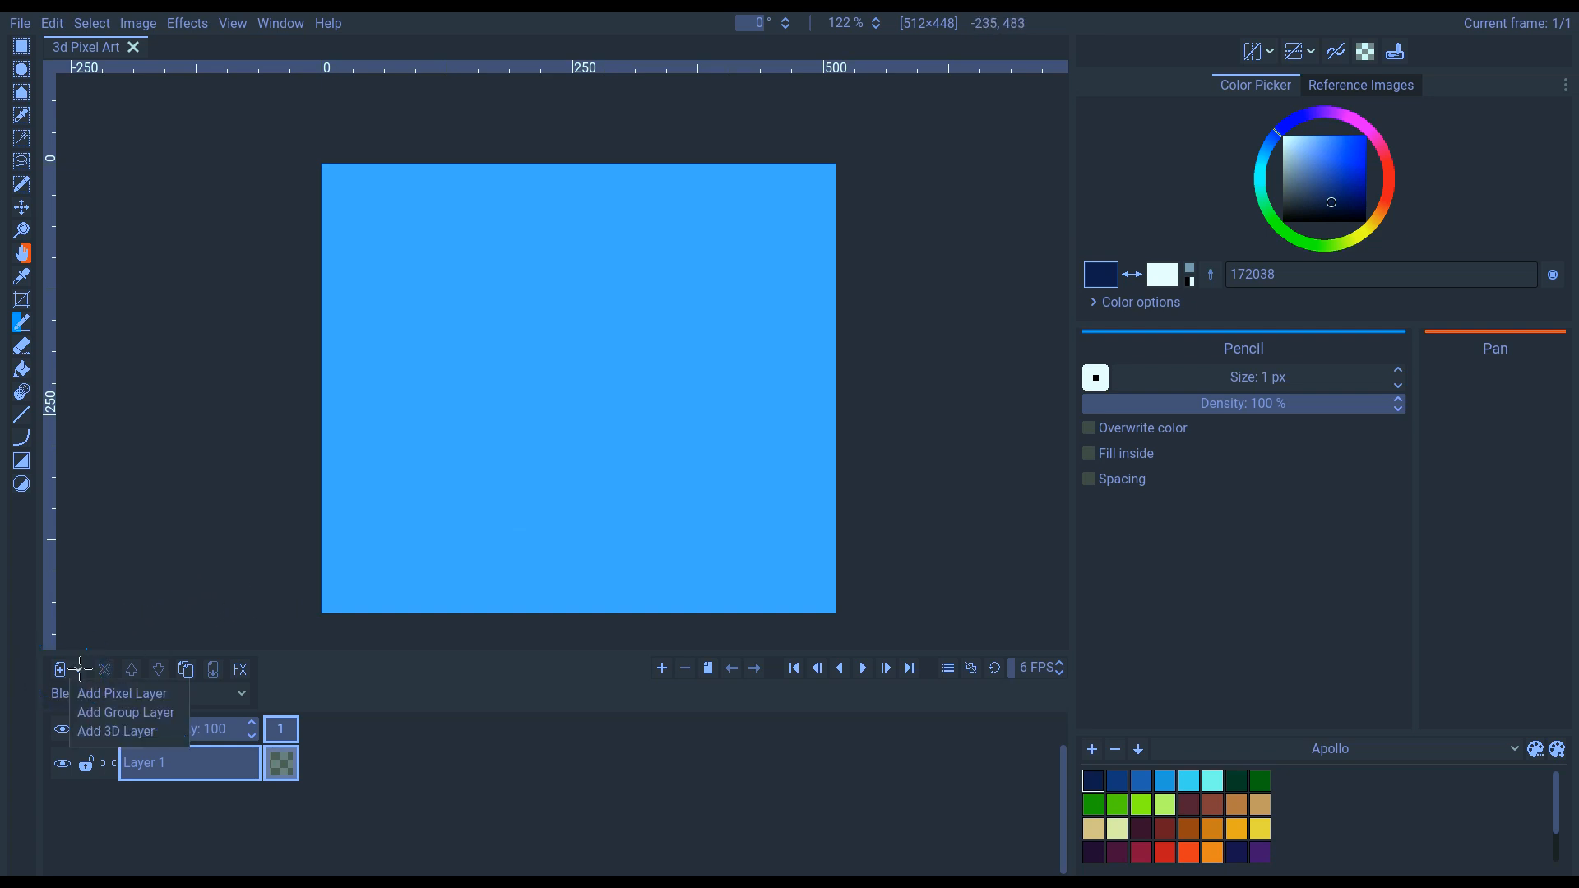
{"action": "left_click", "coordinate": [120, 731]}
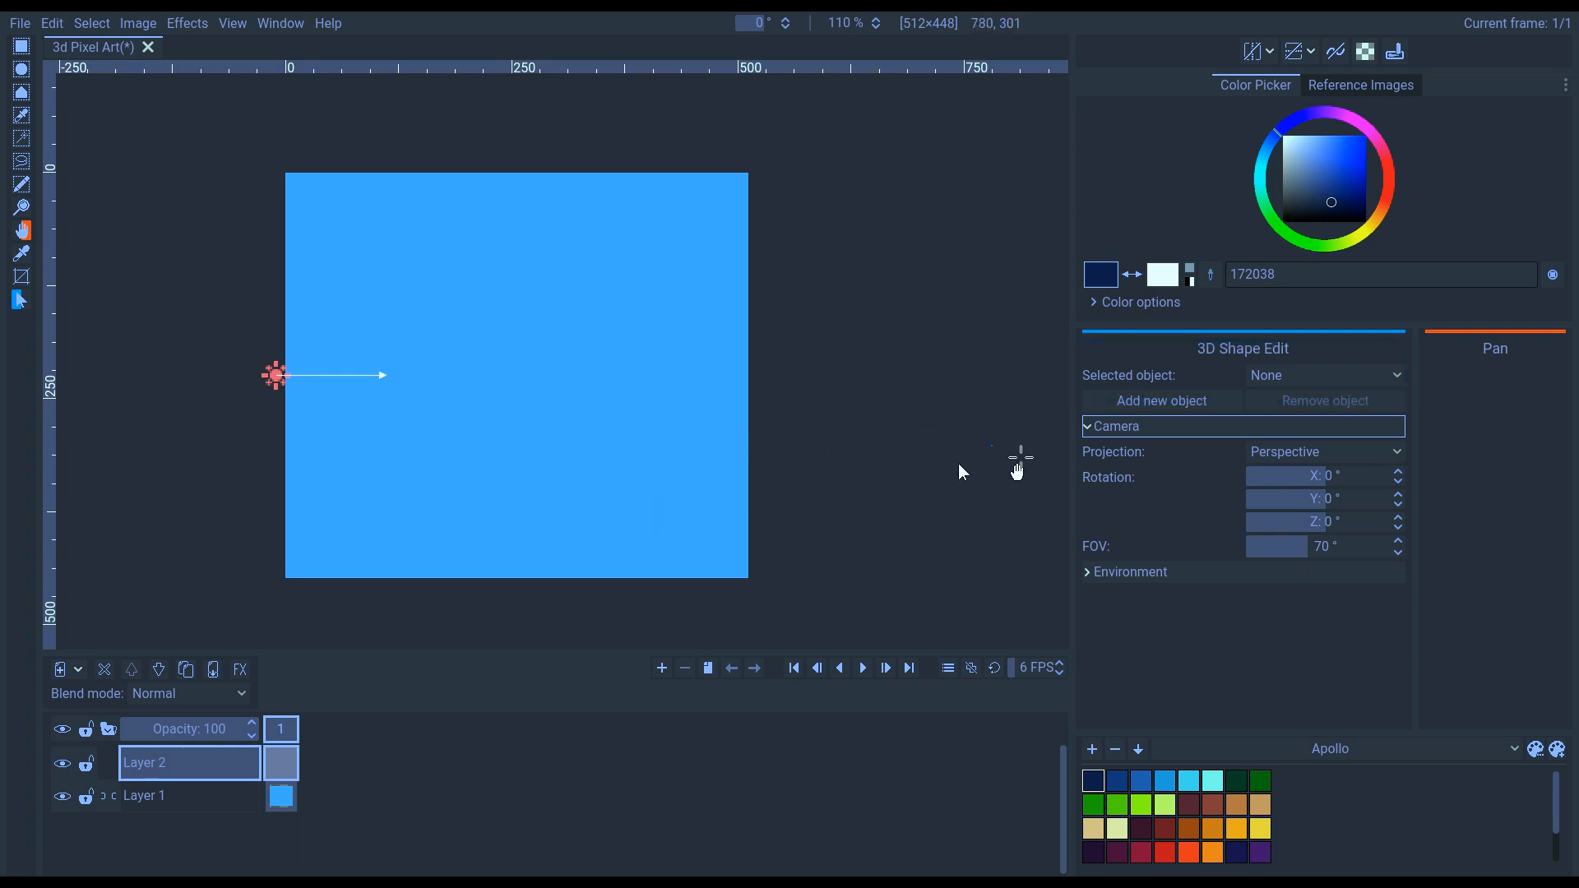
- Check the 3D layer's selectable objects, keep None selected, and expand the environment settings
{"action": "left_click", "coordinate": [1311, 375]}
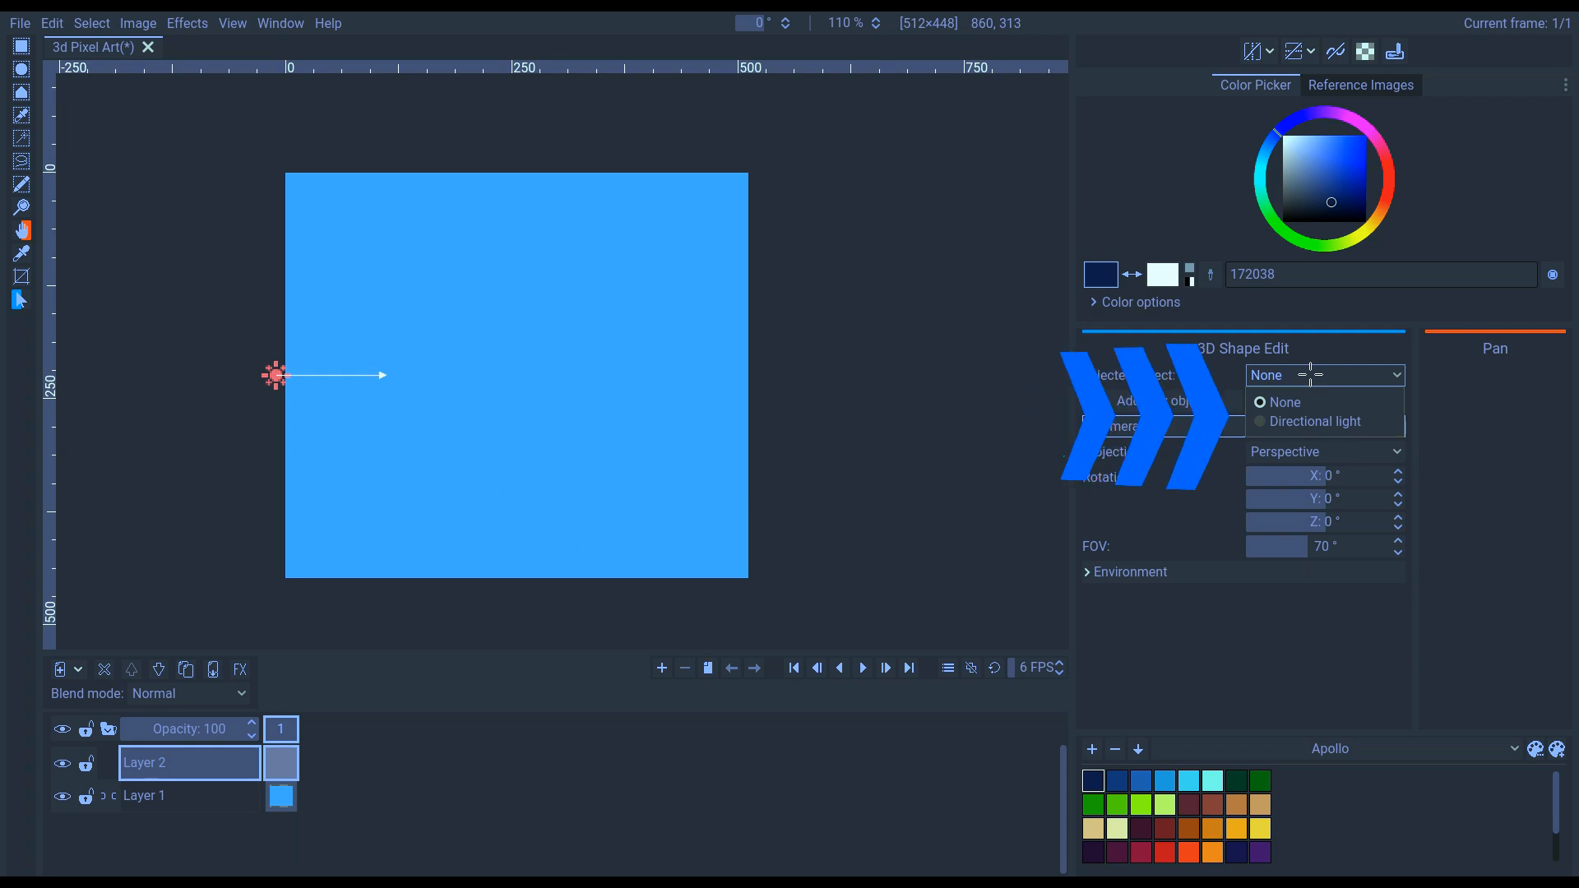
{"action": "left_click", "coordinate": [1286, 401]}
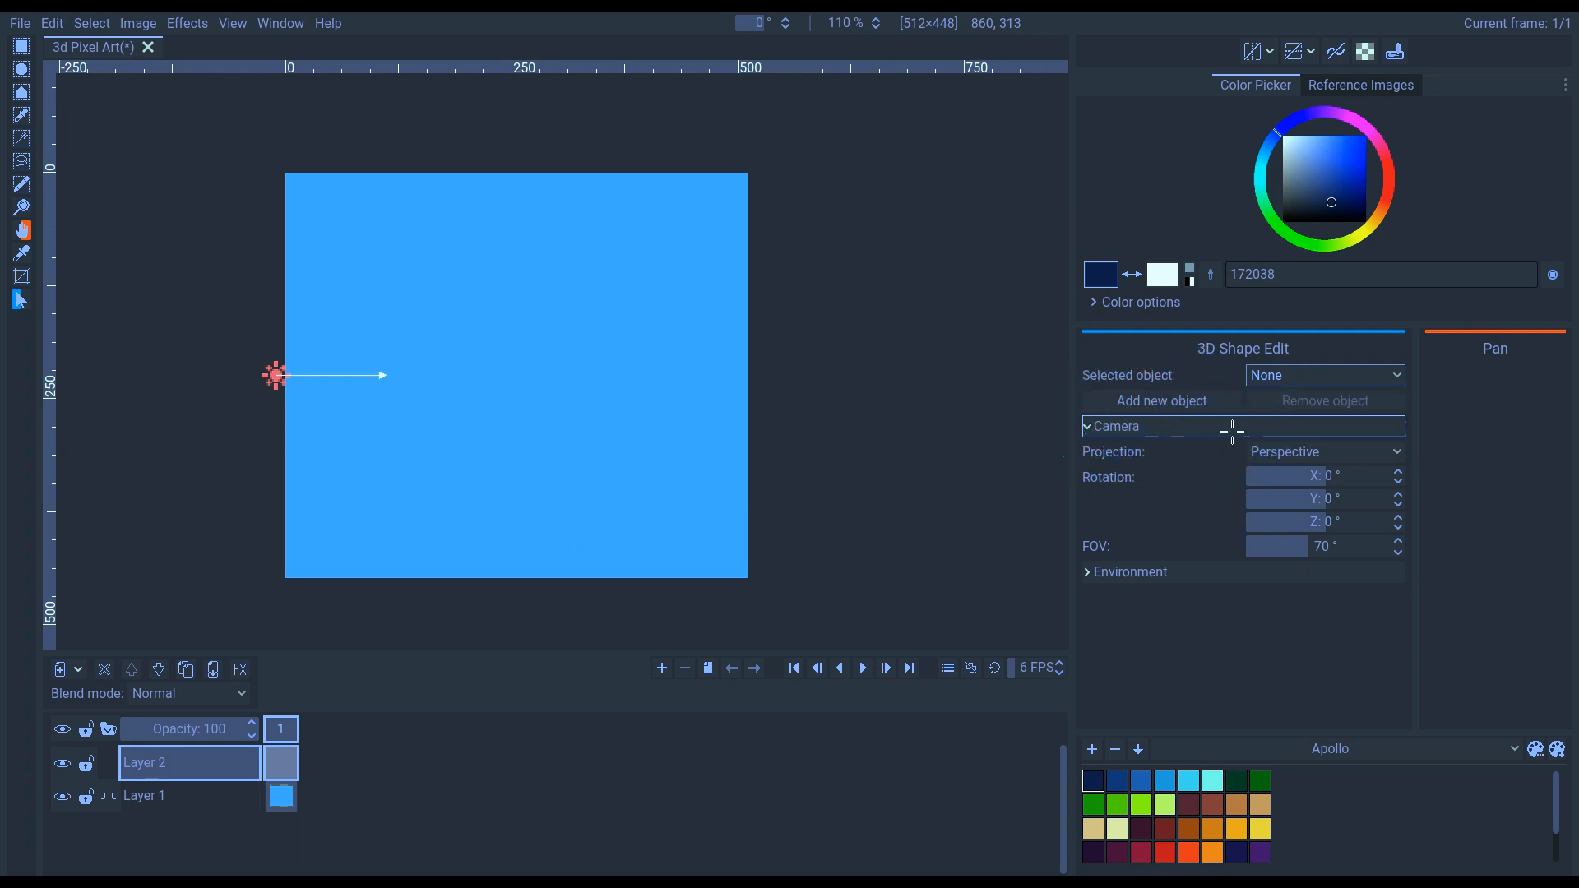
{"action": "left_click", "coordinate": [1127, 573]}
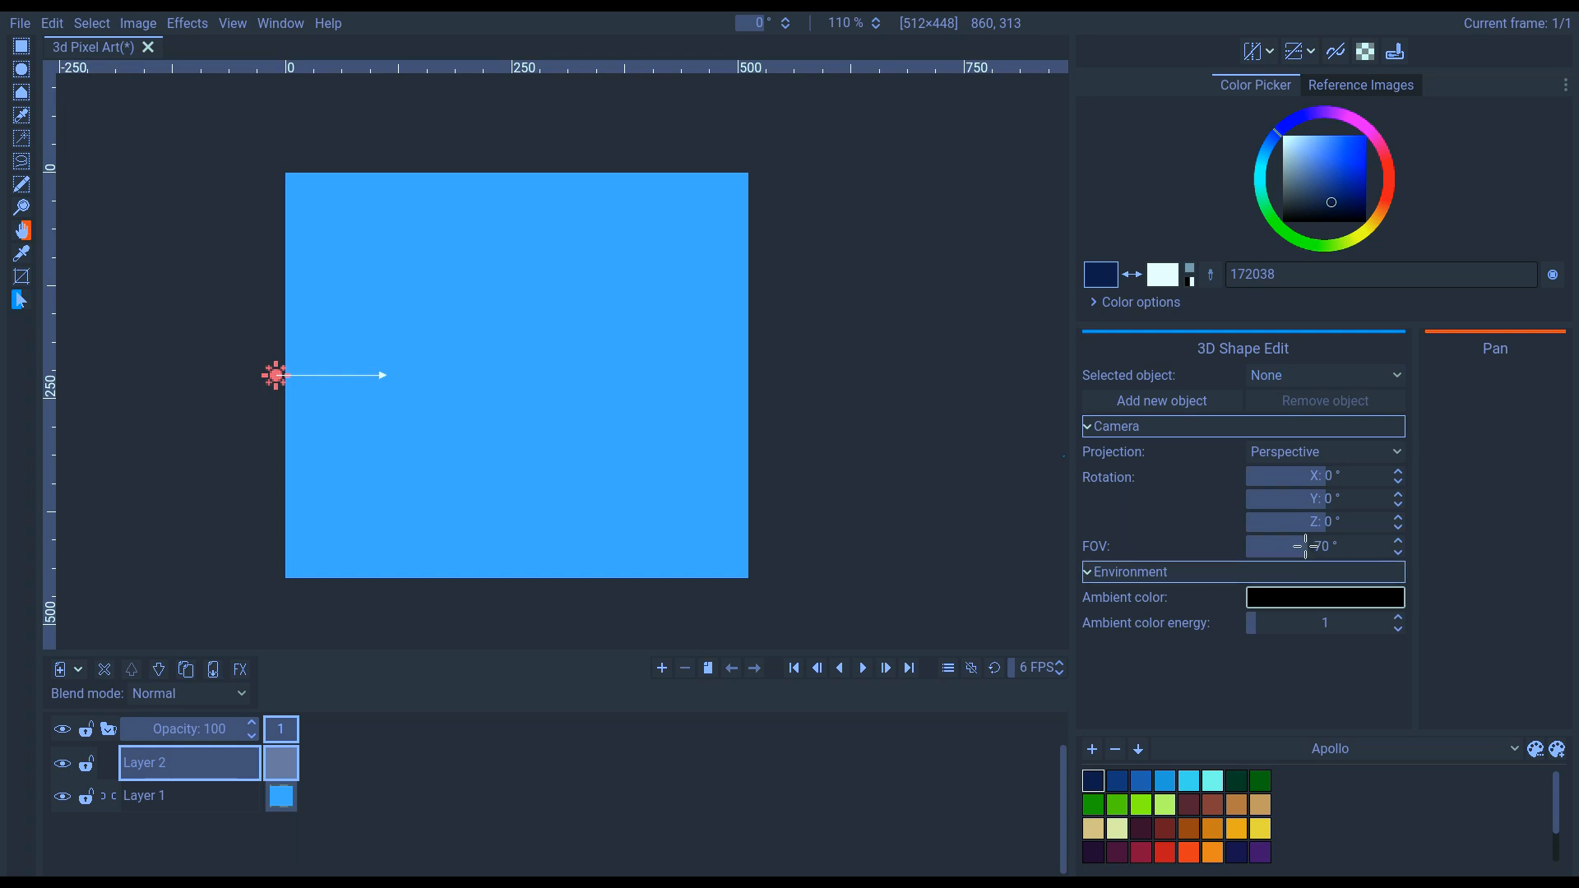
- Try out the camera's field of view and rotation, and set the Z rotation to 0°
{"action": "mouse_move", "coordinate": [1308, 546]}
{"action": "left_mouse_down"}
{"action": "mouse_move", "coordinate": [1285, 547]}
{"action": "mouse_move", "coordinate": [1337, 551]}
{"action": "mouse_move", "coordinate": [1298, 555]}
{"action": "mouse_move", "coordinate": [1336, 522]}
{"action": "mouse_move", "coordinate": [1324, 522]}
{"action": "left_mouse_up"}
{"action": "left_click", "coordinate": [1367, 519]}
{"action": "type", "text": "0"}
{"action": "key", "text": "Return"}
- Select the directional light and move it to about X -1.02 m, Y -0.91 m, Z 0.05 m
{"action": "left_click", "coordinate": [1328, 376]}
{"action": "left_click", "coordinate": [1293, 421]}
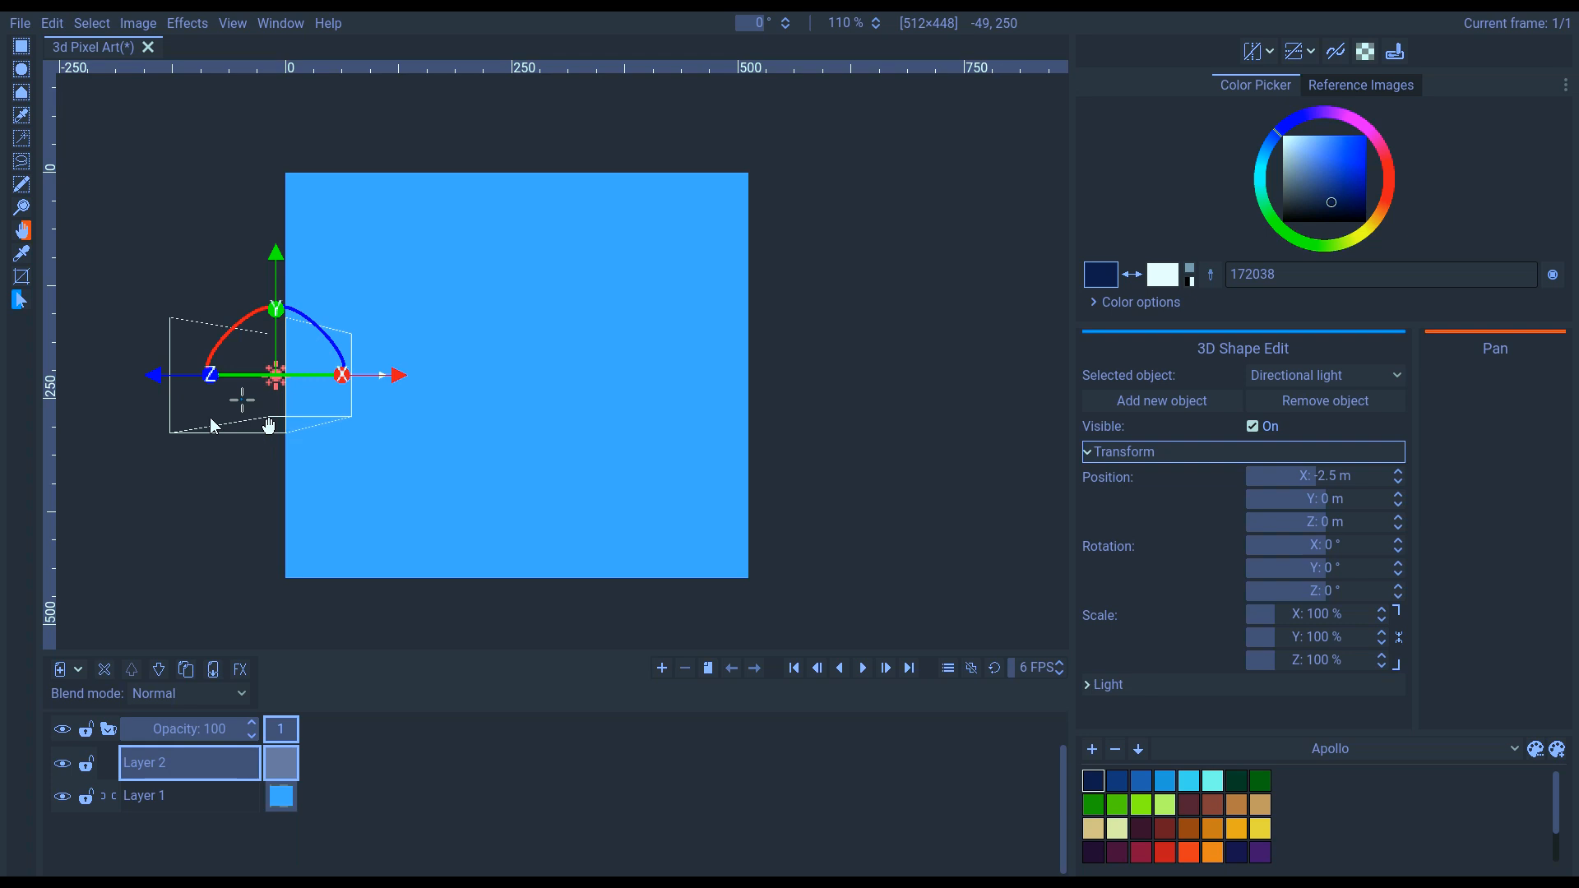
{"action": "left_click_drag", "start_coordinate": [241, 401], "coordinate": [334, 459]}
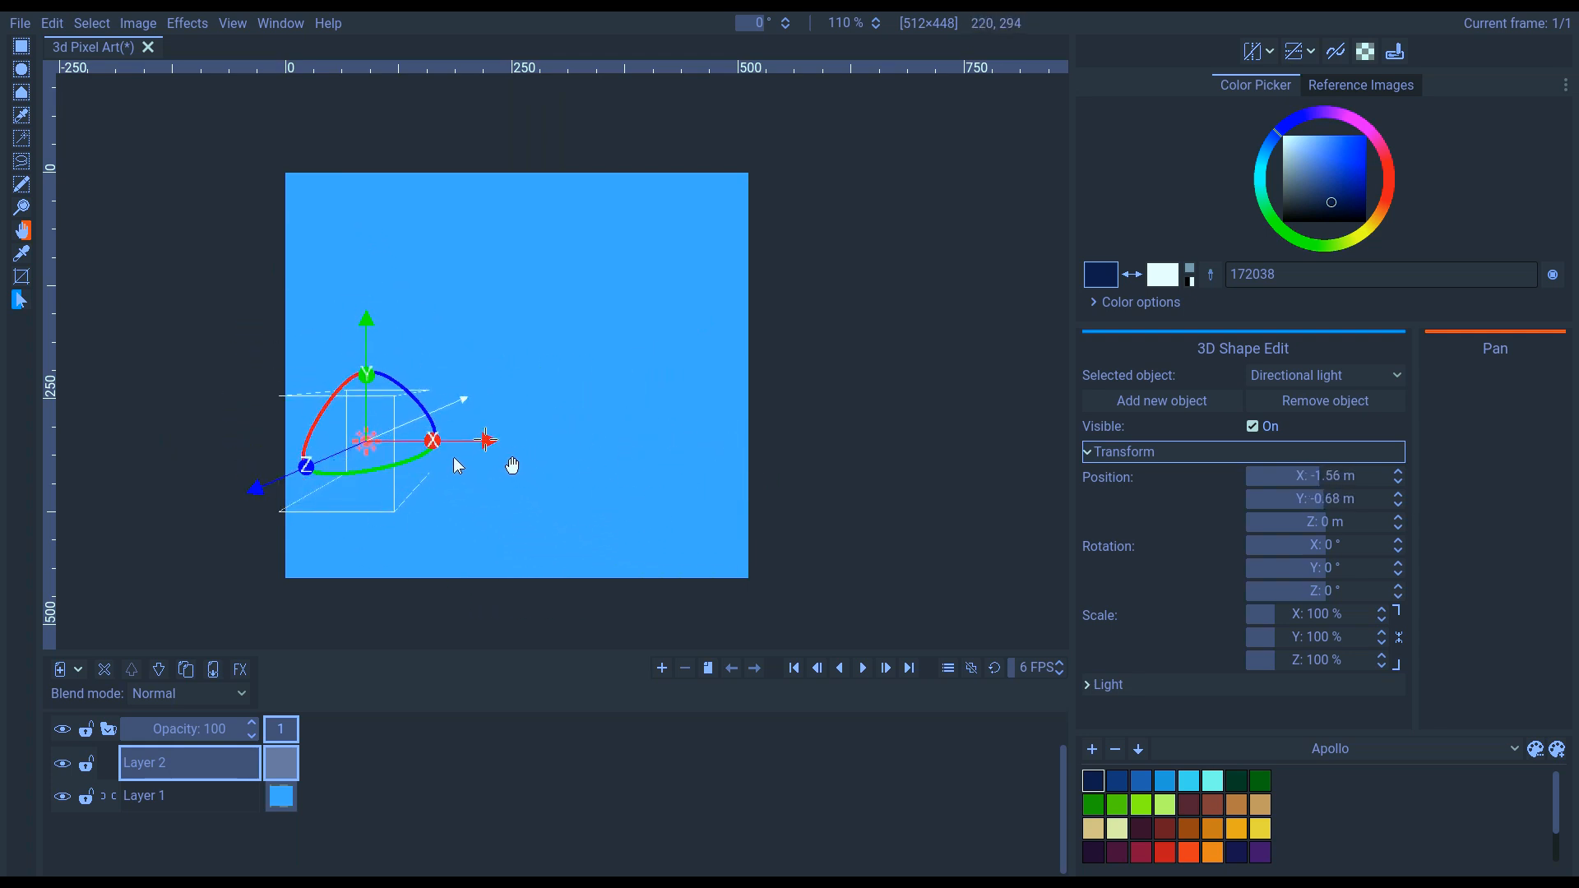
{"action": "left_click_drag", "start_coordinate": [452, 457], "coordinate": [506, 467]}
{"action": "mouse_move", "coordinate": [421, 329]}
{"action": "left_mouse_down"}
{"action": "mouse_move", "coordinate": [417, 354]}
{"action": "mouse_move", "coordinate": [422, 270]}
{"action": "mouse_move", "coordinate": [423, 339]}
{"action": "left_mouse_up"}
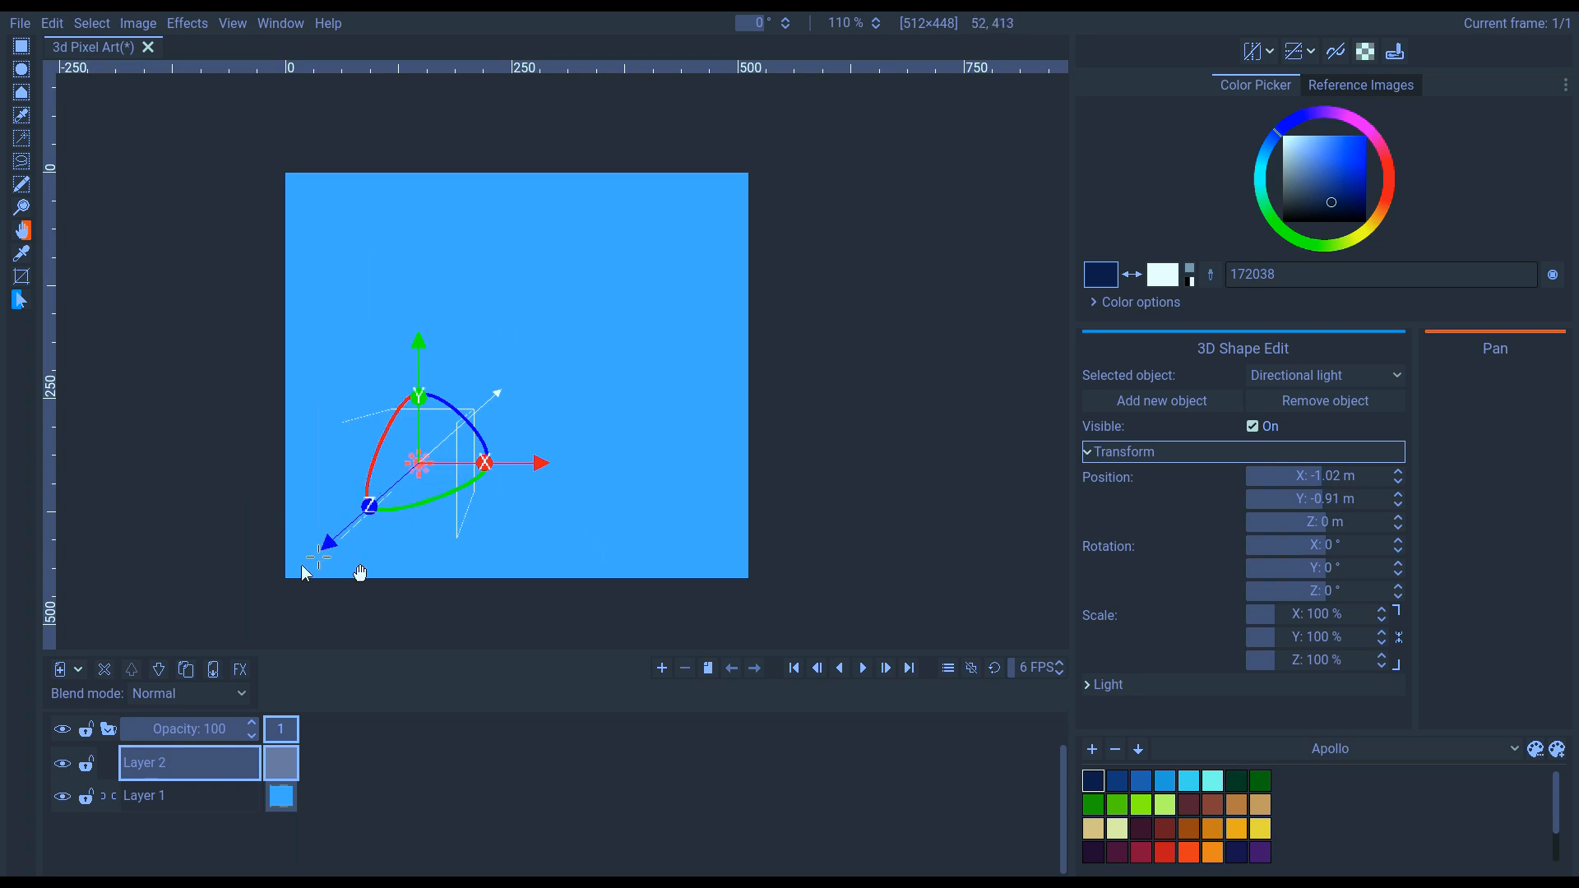
{"action": "mouse_move", "coordinate": [335, 540]}
{"action": "left_mouse_down"}
{"action": "mouse_move", "coordinate": [131, 672]}
{"action": "mouse_move", "coordinate": [491, 402]}
{"action": "mouse_move", "coordinate": [390, 509]}
{"action": "mouse_move", "coordinate": [318, 549]}
{"action": "left_mouse_up"}
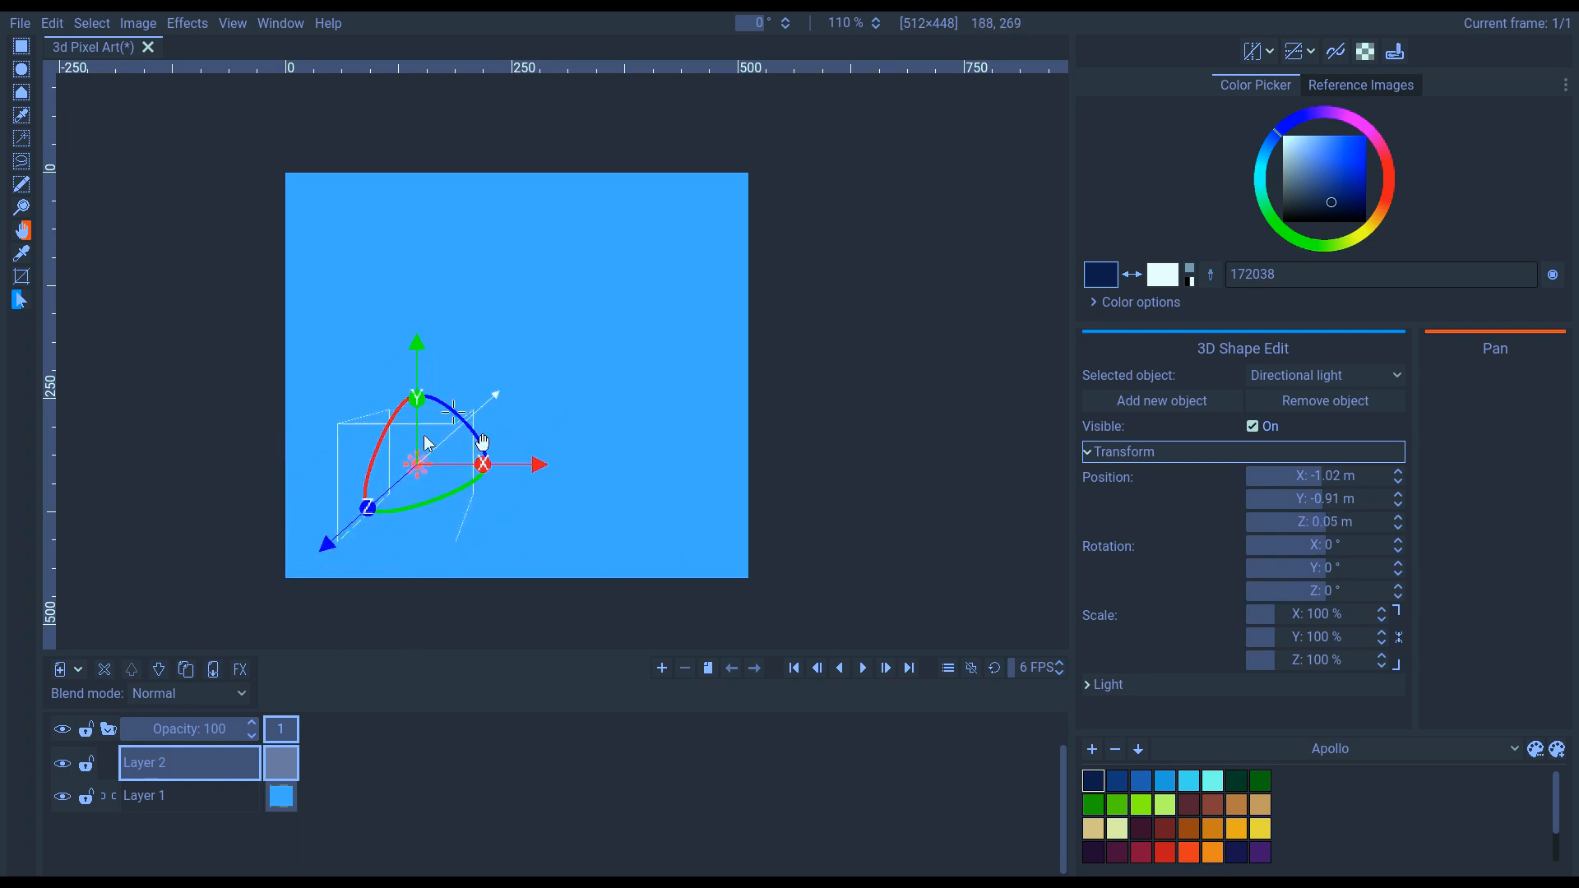
- Rotate the directional light to about -12.7° on Z and shift it to about X -1.03 m, Y -1.53 m
{"action": "left_click_drag", "start_coordinate": [408, 419], "coordinate": [433, 397]}
{"action": "mouse_move", "coordinate": [375, 445]}
{"action": "left_mouse_down"}
{"action": "mouse_move", "coordinate": [355, 470]}
{"action": "mouse_move", "coordinate": [378, 451]}
{"action": "left_mouse_up"}
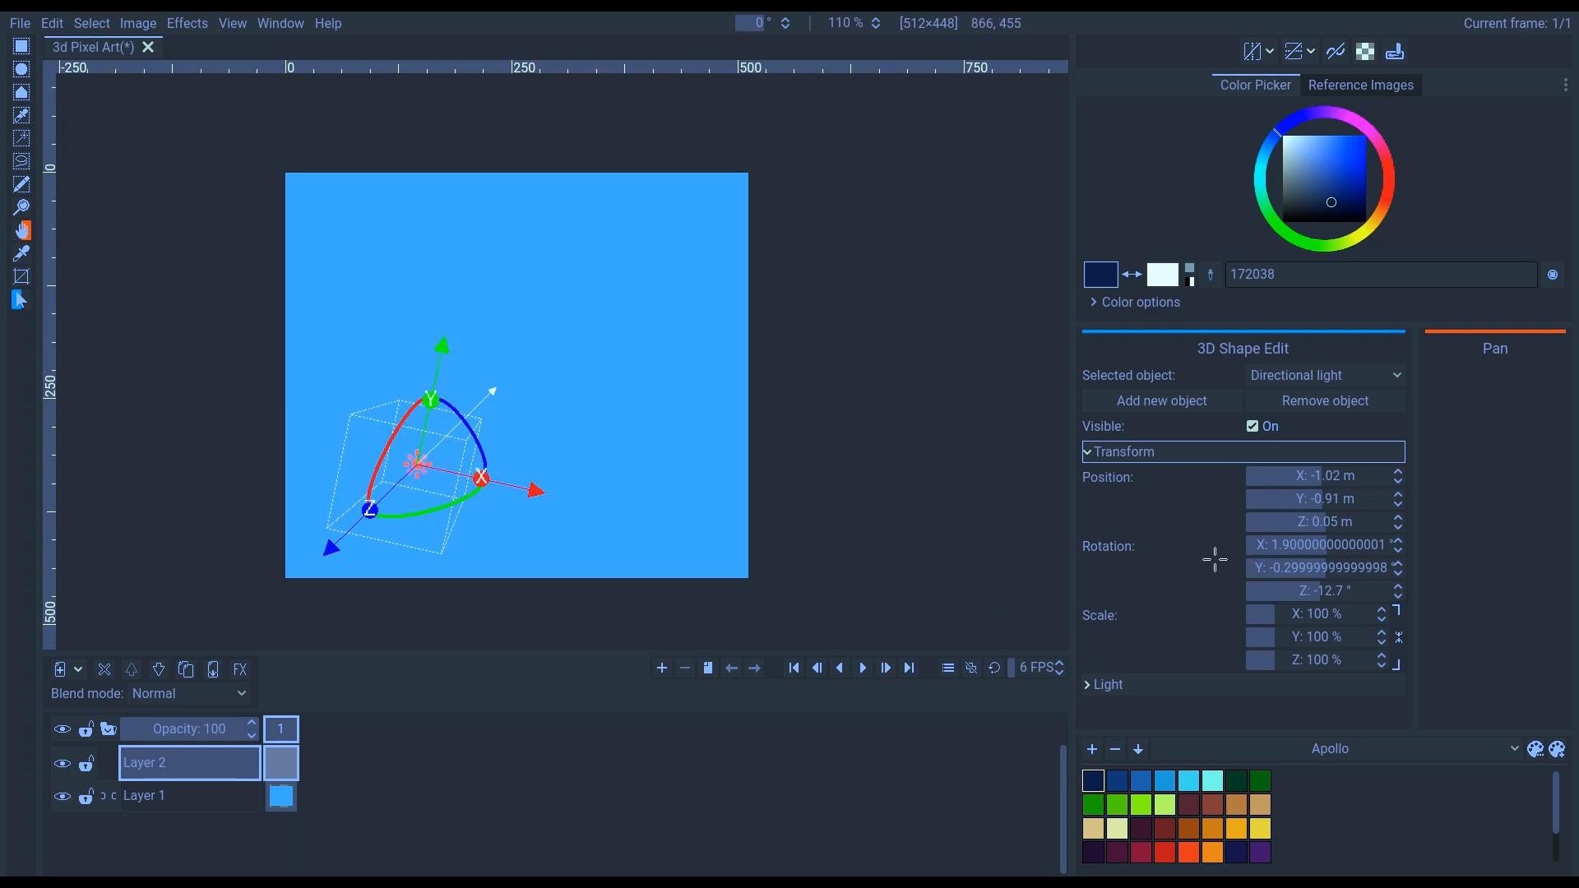
{"action": "mouse_move", "coordinate": [1318, 477]}
{"action": "left_mouse_down"}
{"action": "mouse_move", "coordinate": [1301, 475]}
{"action": "mouse_move", "coordinate": [1339, 498]}
{"action": "mouse_move", "coordinate": [1324, 499]}
{"action": "left_mouse_up"}
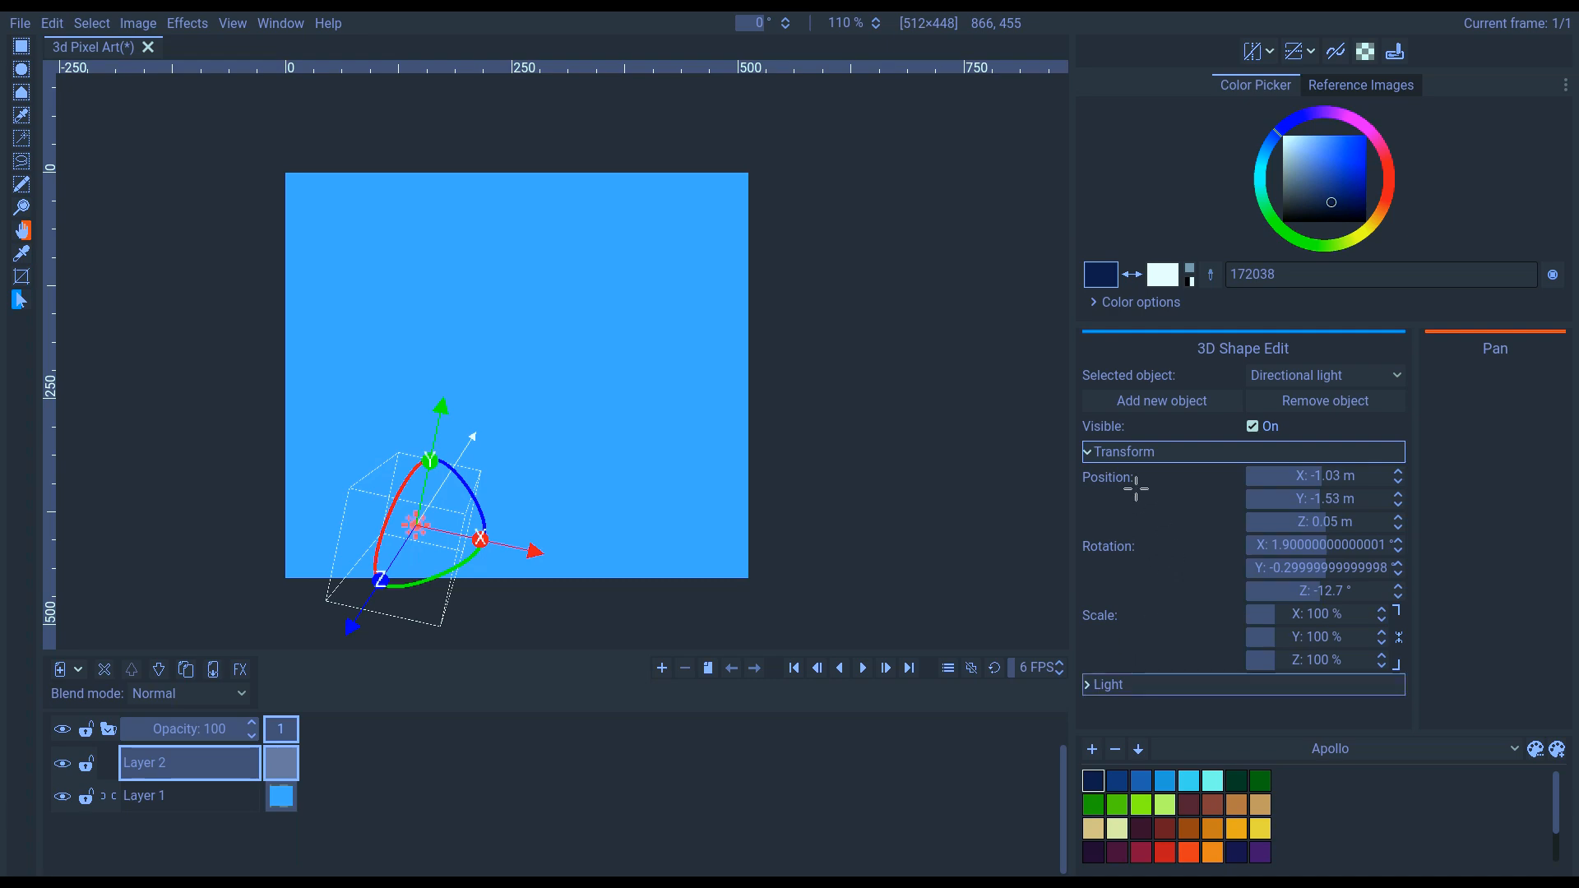
{"action": "left_click", "coordinate": [1093, 453]}
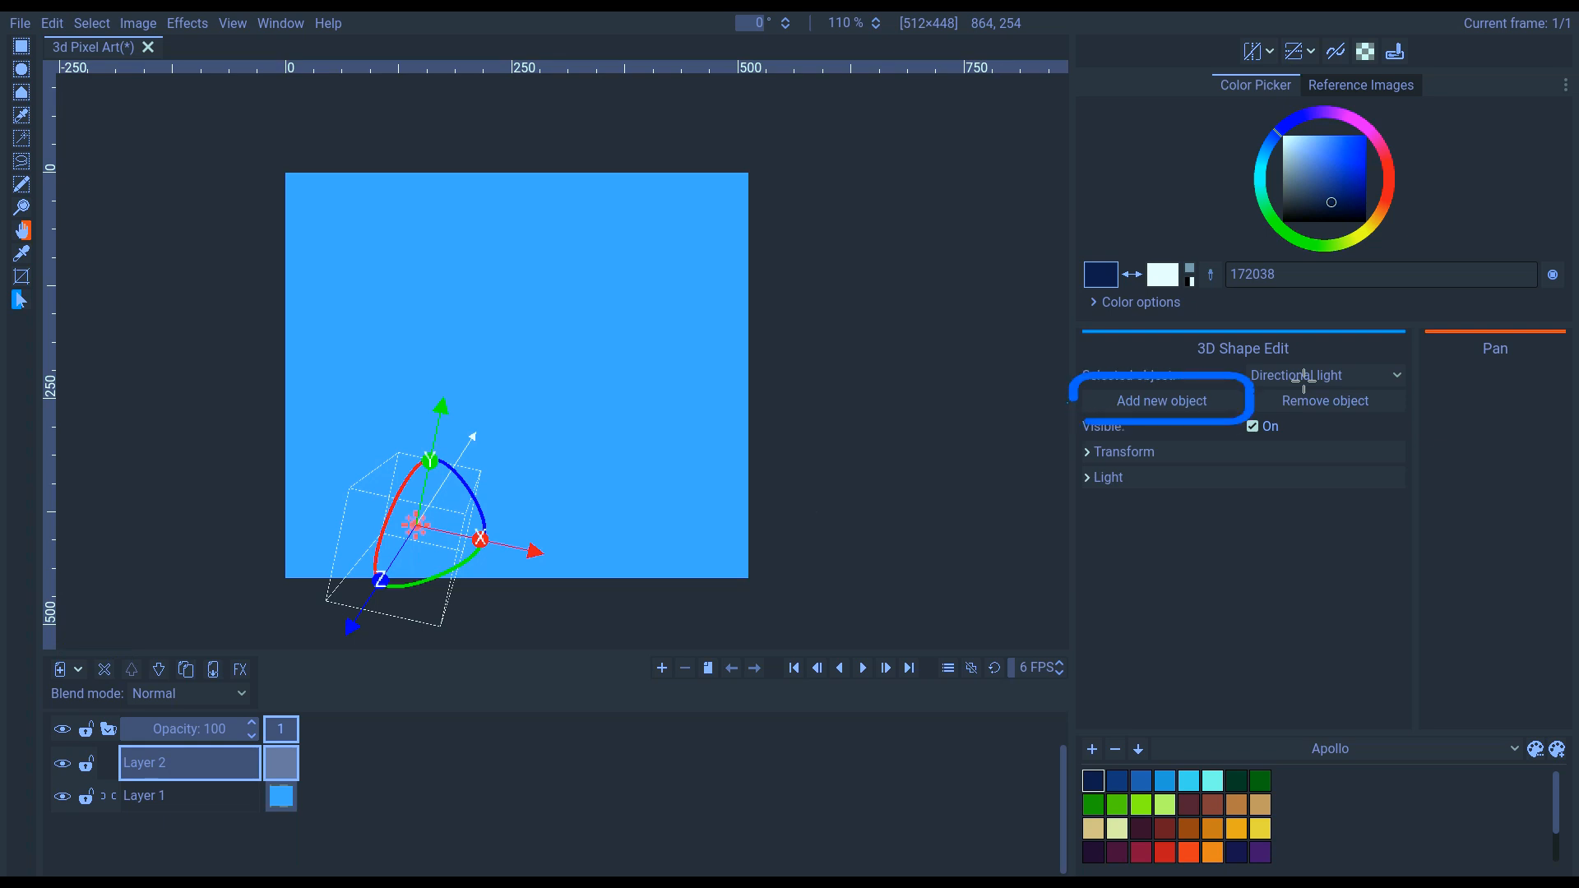
- Add a sphere to the 3D layer and switch the selection between the directional light and the sphere, ending on the sphere
{"action": "left_click", "coordinate": [1184, 402]}
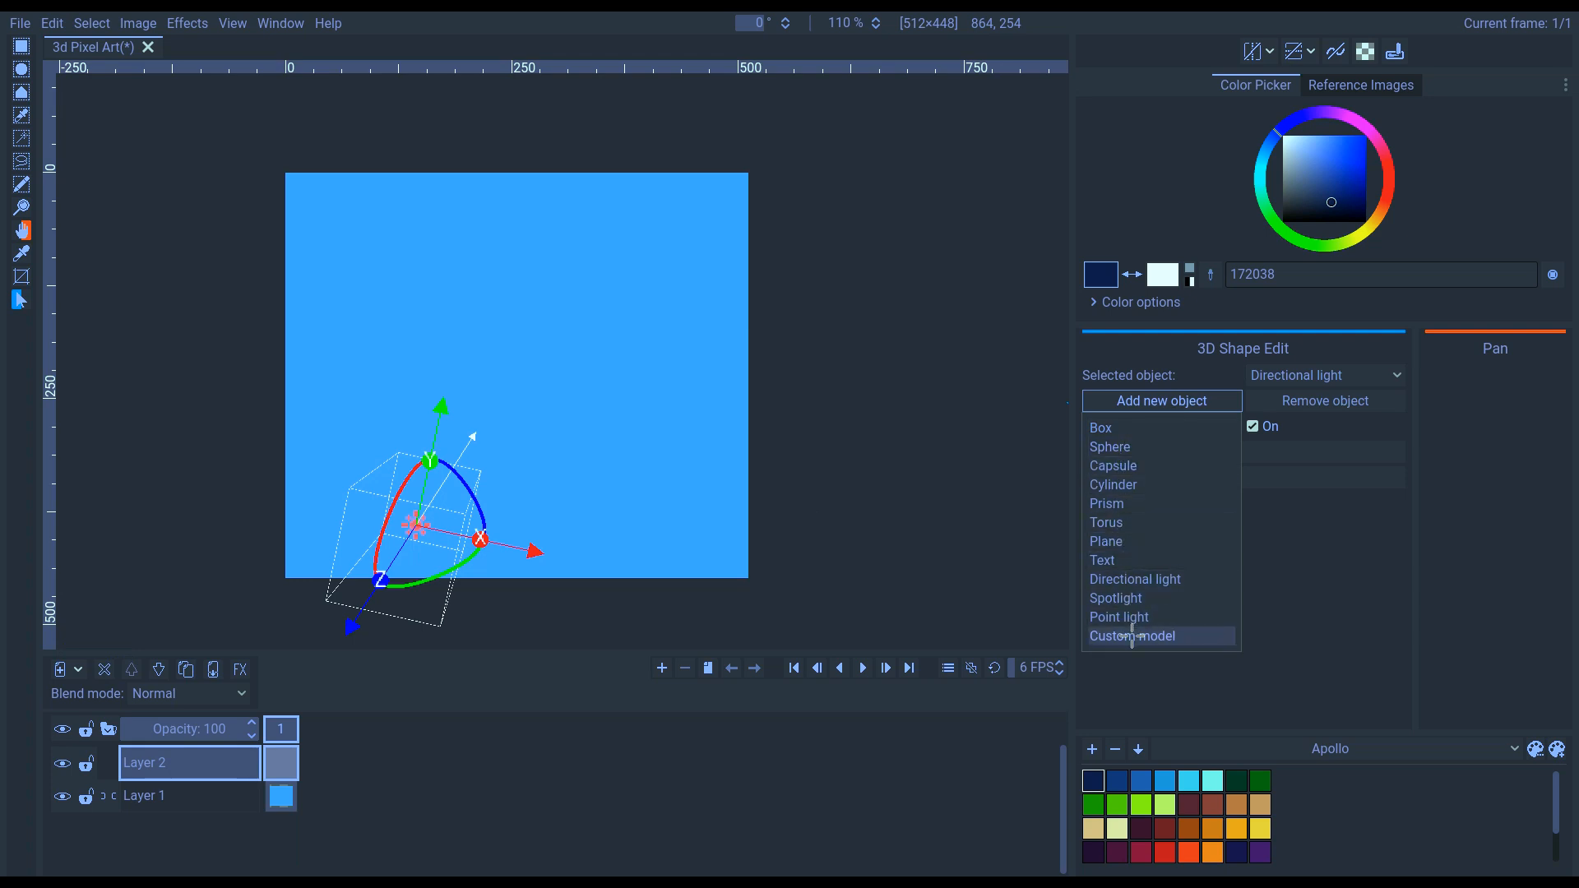
{"action": "left_click", "coordinate": [1129, 447]}
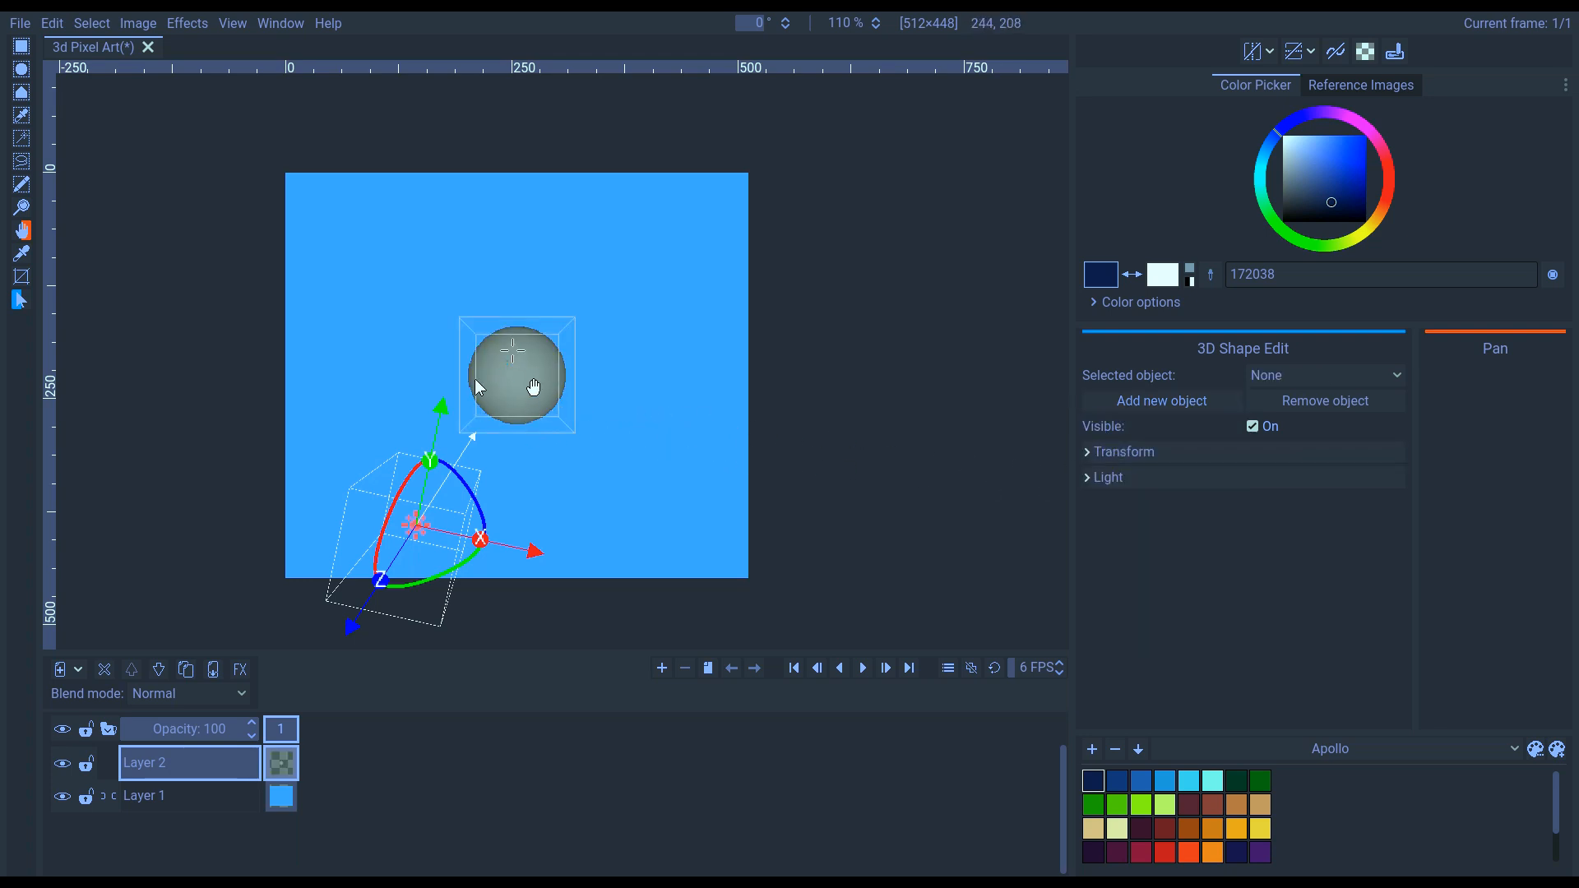
{"action": "left_click", "coordinate": [519, 380]}
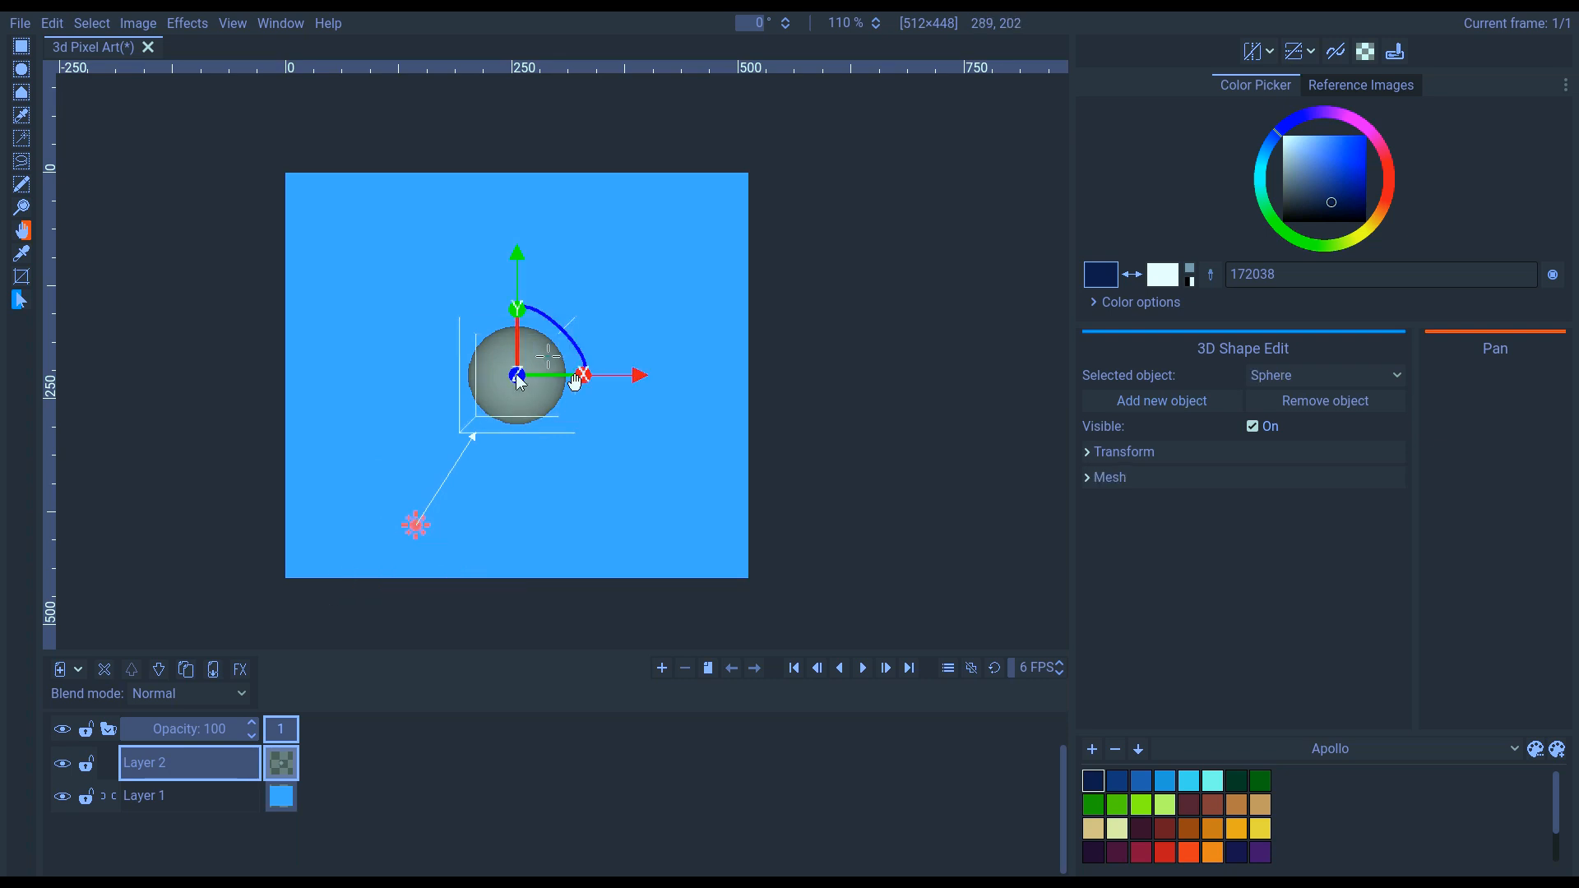
{"action": "left_click", "coordinate": [392, 546]}
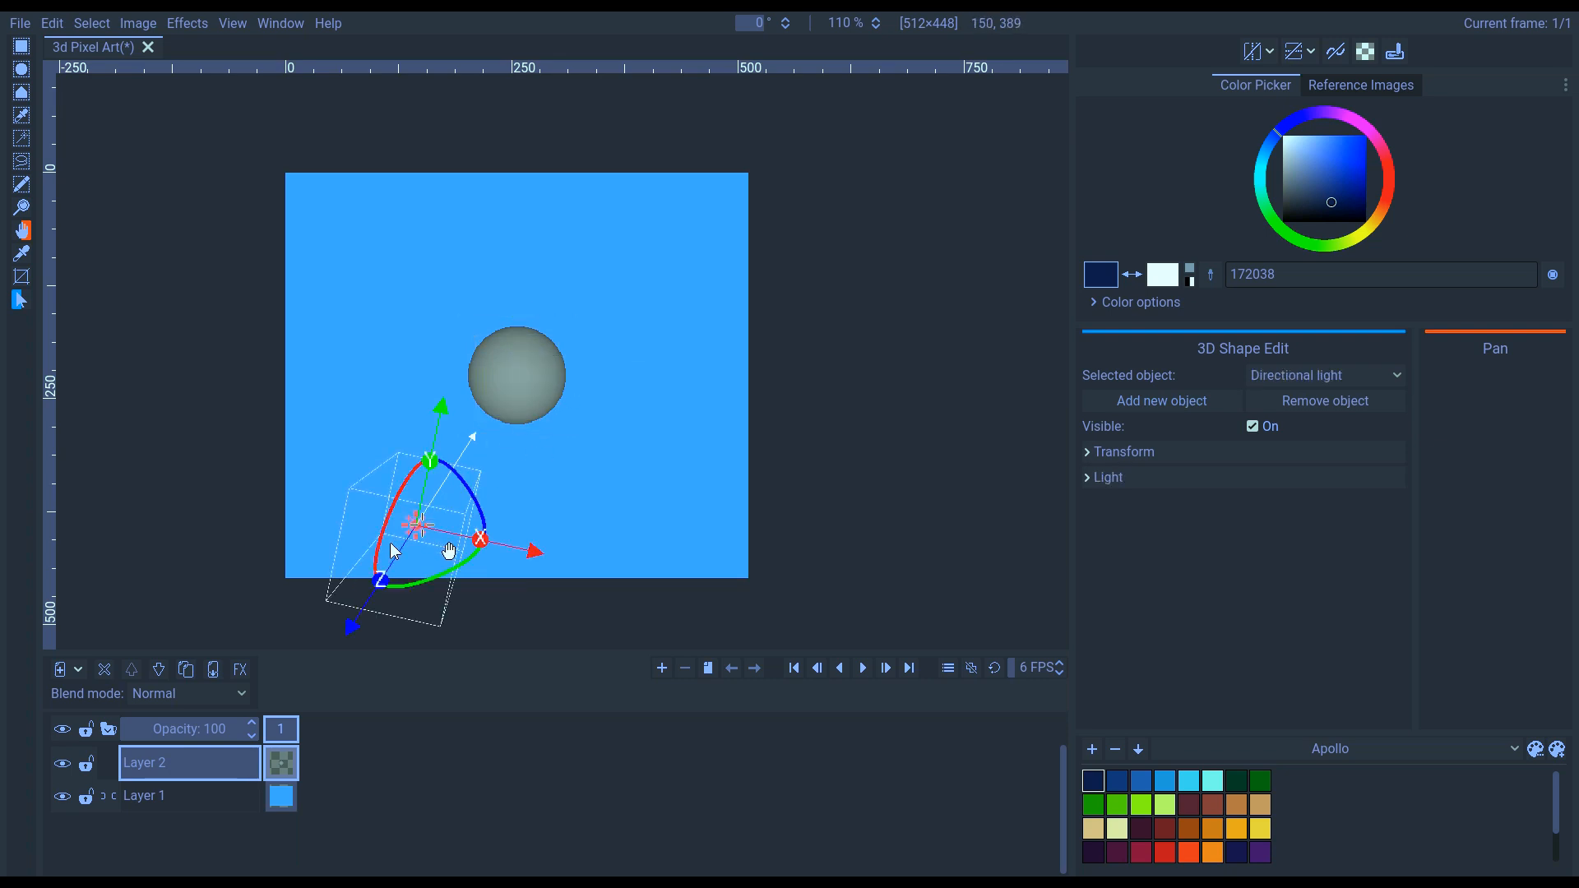
{"action": "left_click", "coordinate": [1320, 376]}
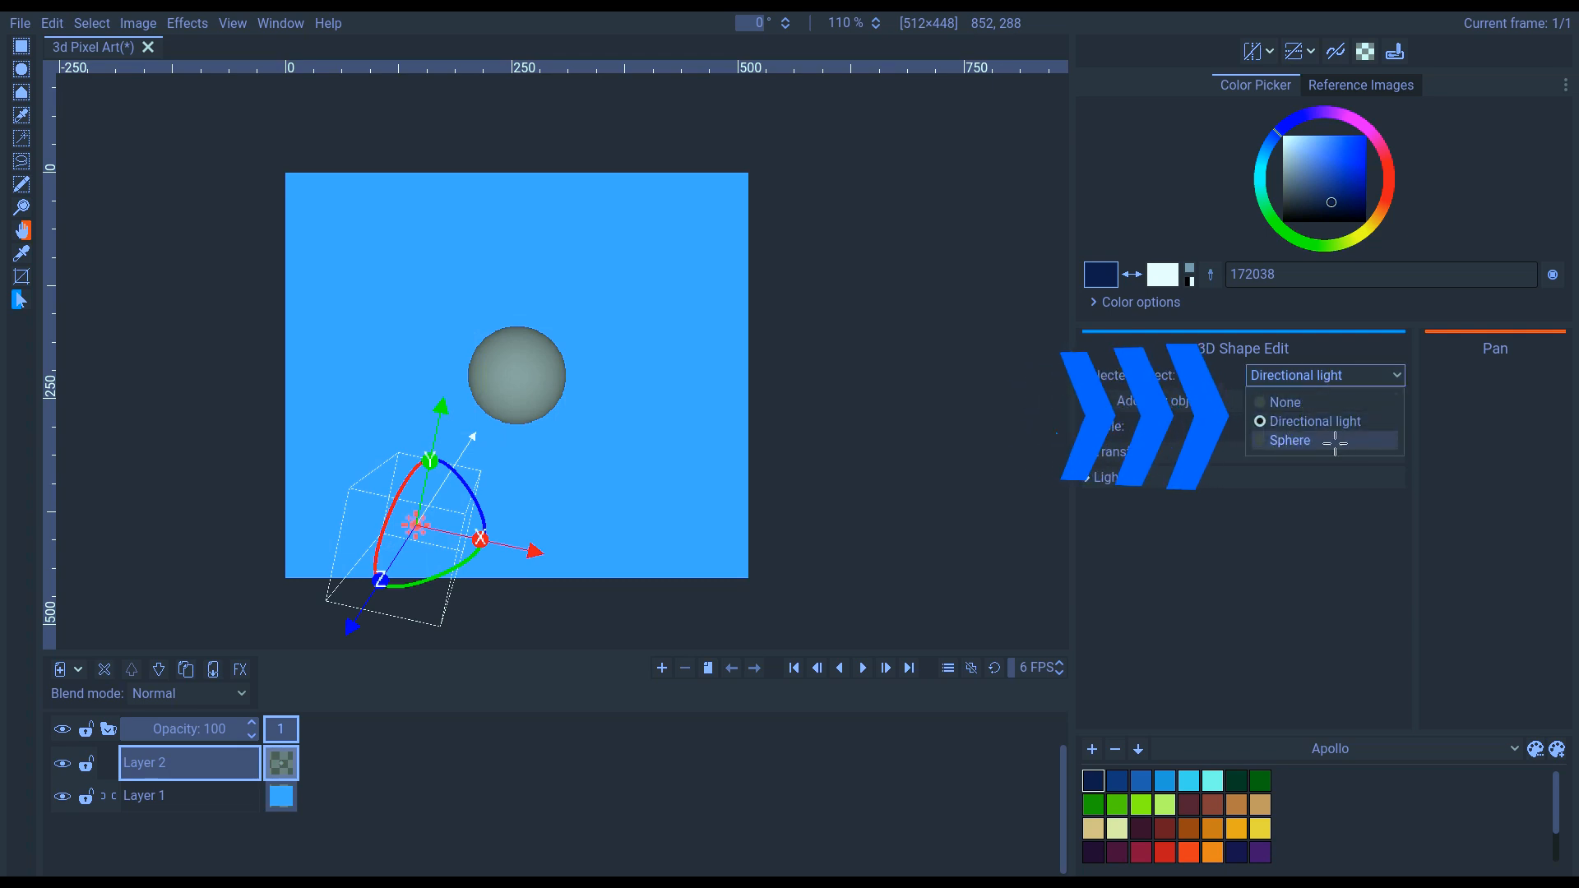
{"action": "left_click", "coordinate": [1304, 441]}
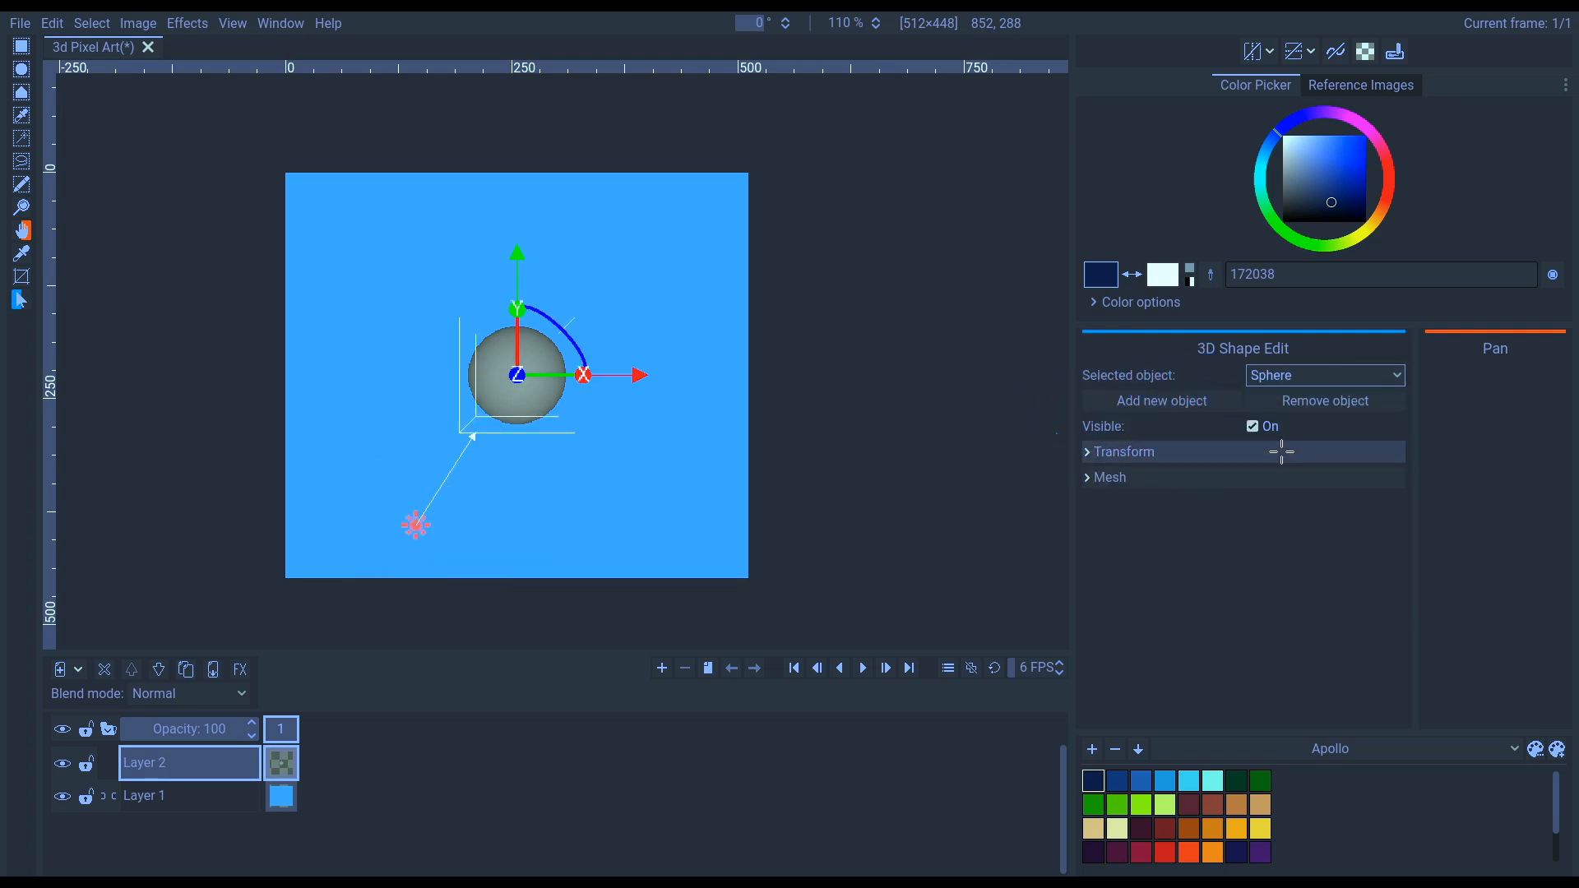
- Move the sphere to about X 1.17 m, Y -0.7 m and squash its Y scale to about 96.24%
{"action": "left_click_drag", "start_coordinate": [512, 370], "coordinate": [621, 436]}
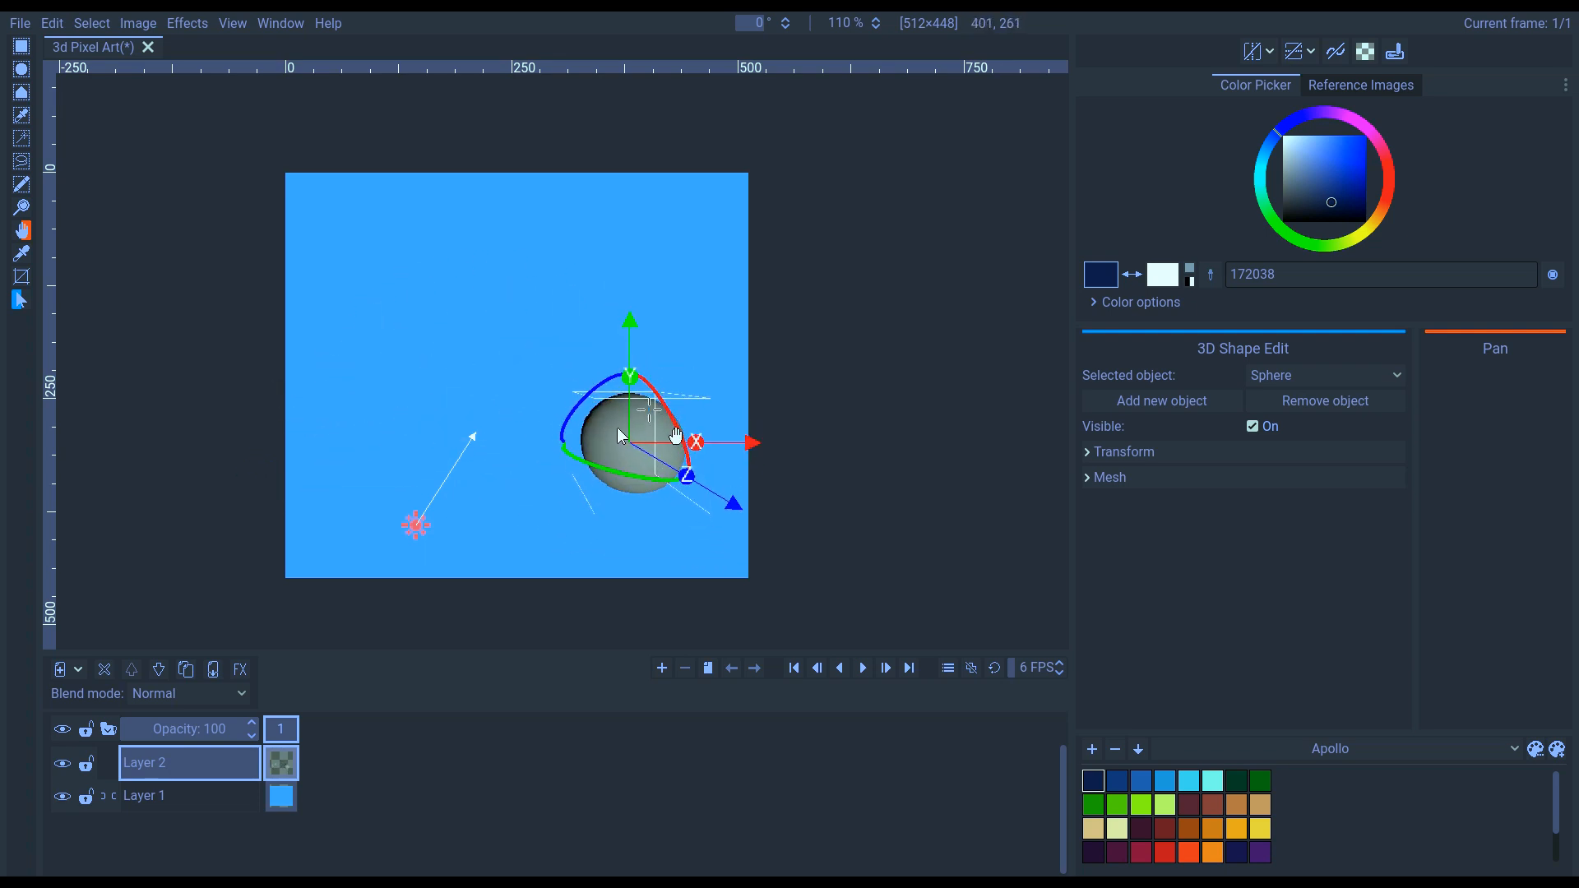
{"action": "left_click", "coordinate": [1087, 452]}
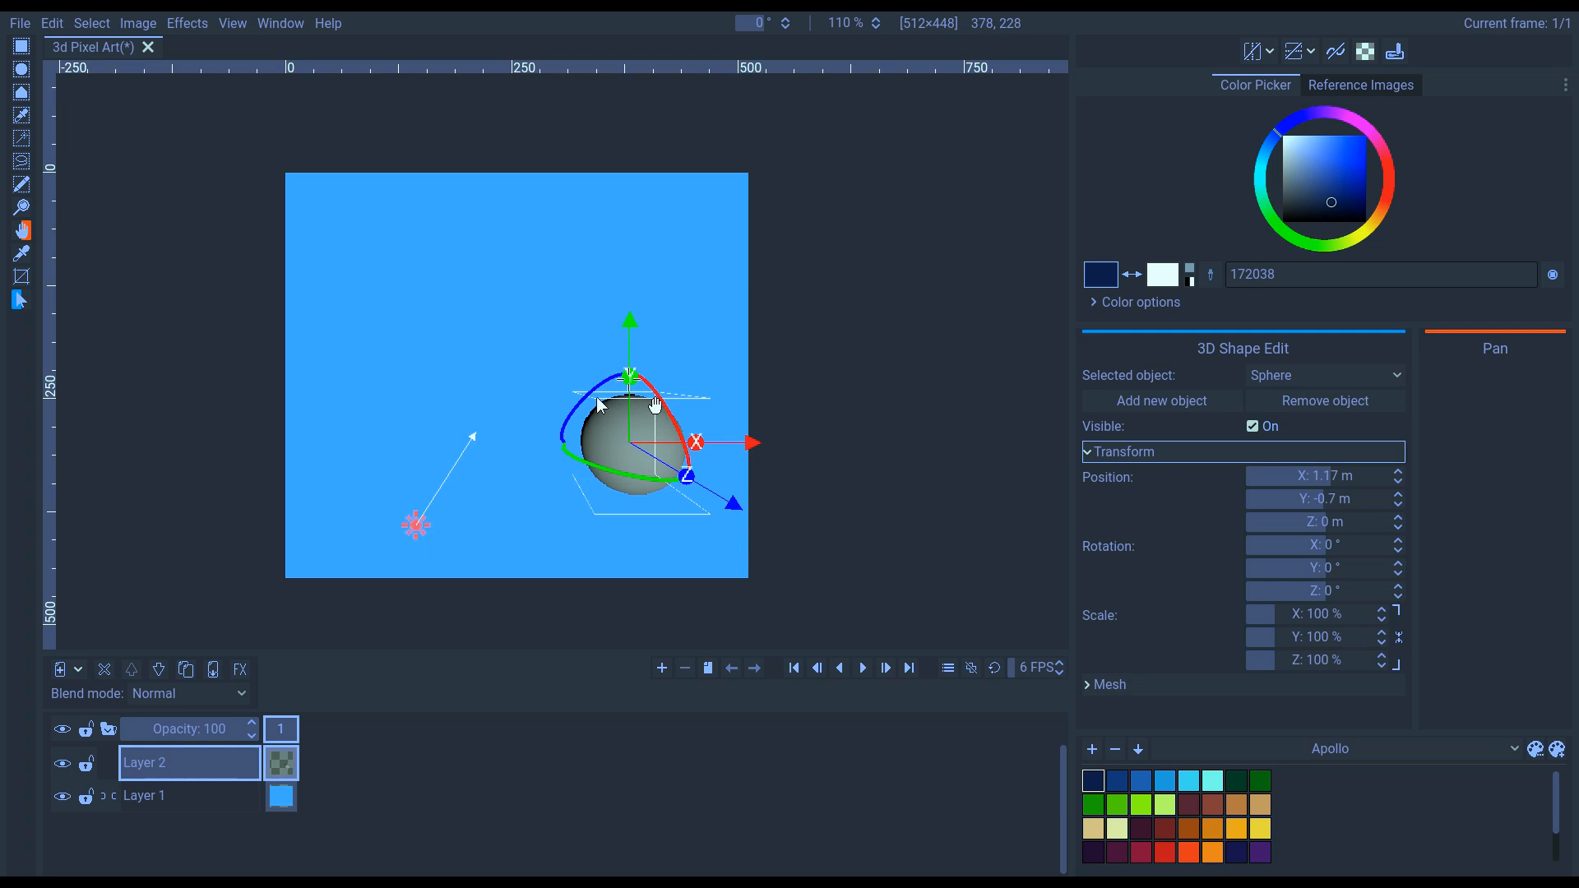
{"action": "left_click_drag", "start_coordinate": [629, 377], "coordinate": [1086, 479]}
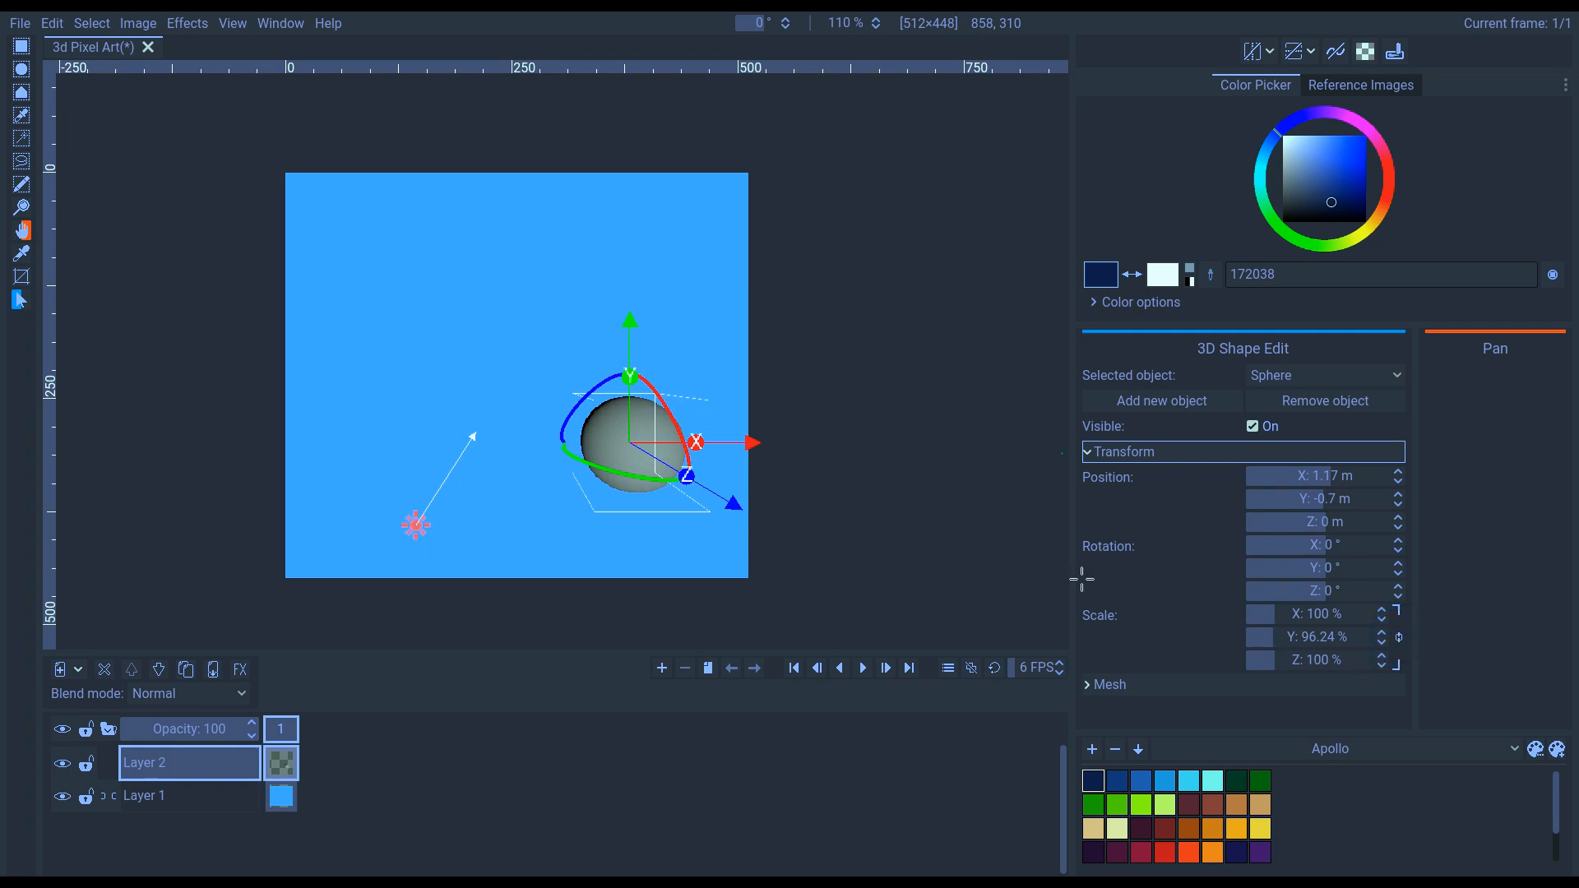
- Scale the sphere to X 109.13%, Y 138.21% and Z 143.61%, and rotate it to -175° on Y
{"action": "left_click_drag", "start_coordinate": [597, 396], "coordinate": [833, 430]}
{"action": "left_click_drag", "start_coordinate": [1276, 636], "coordinate": [1287, 635]}
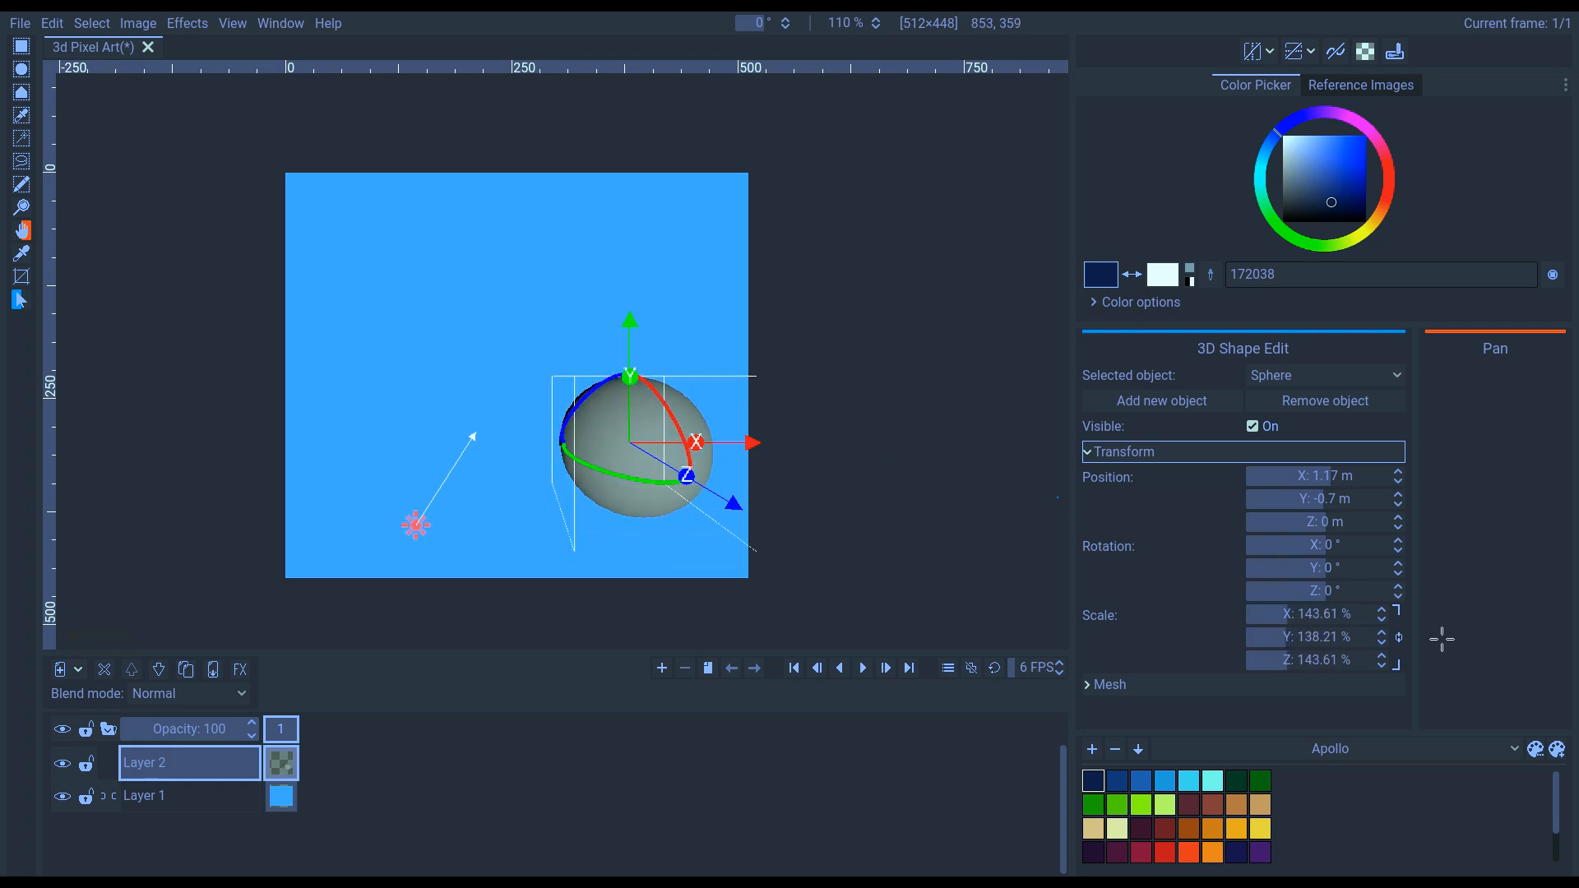
{"action": "left_click", "coordinate": [1399, 637]}
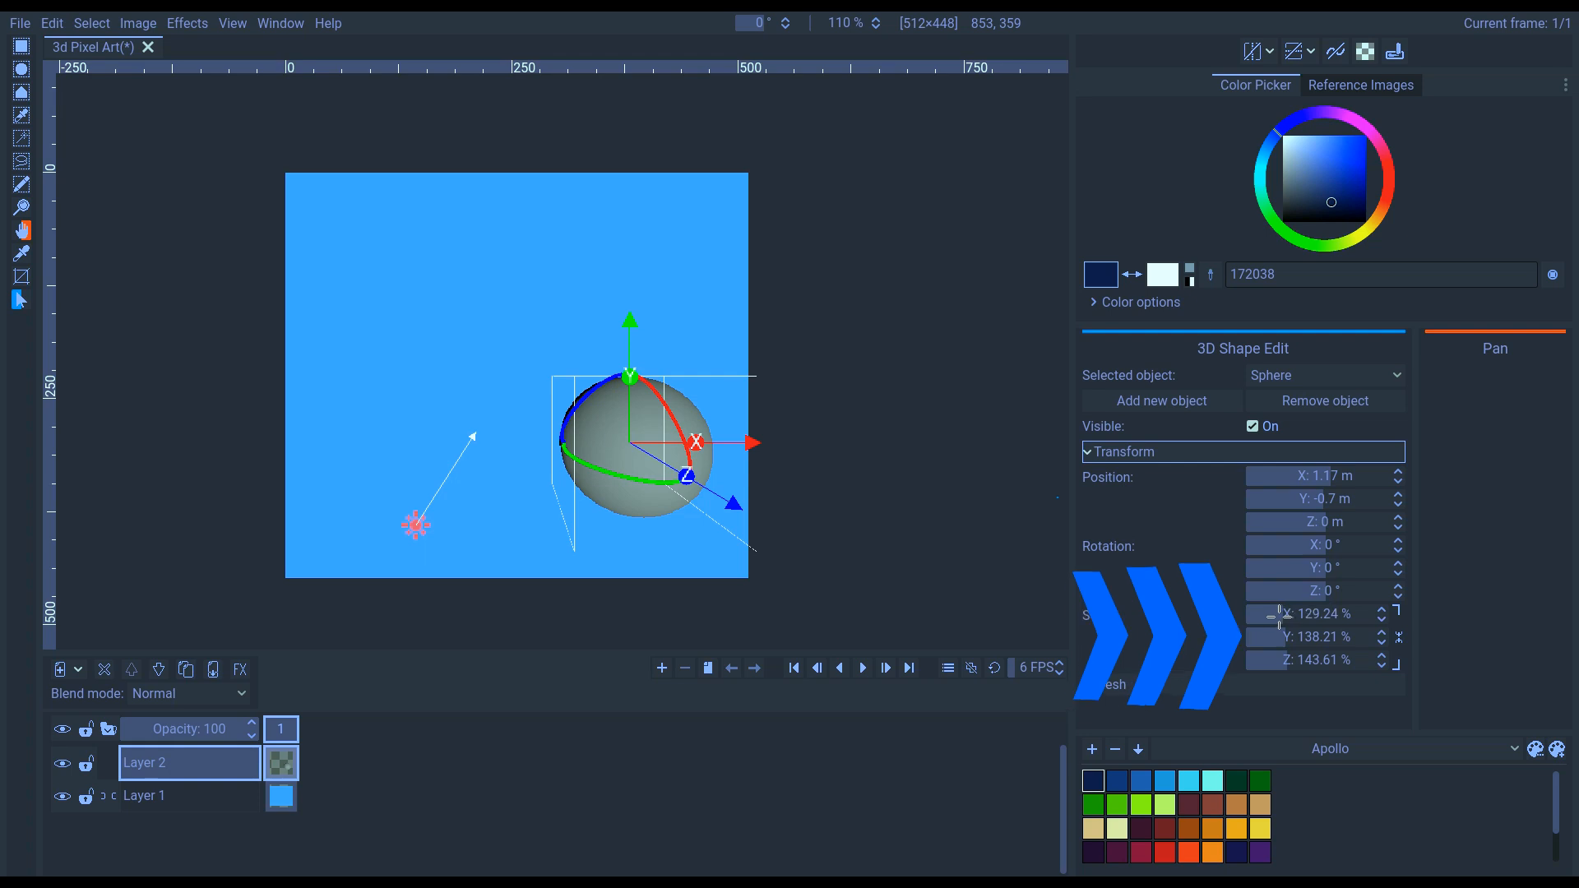
{"action": "left_click_drag", "start_coordinate": [1288, 614], "coordinate": [1277, 614]}
{"action": "left_click_drag", "start_coordinate": [605, 494], "coordinate": [567, 452]}
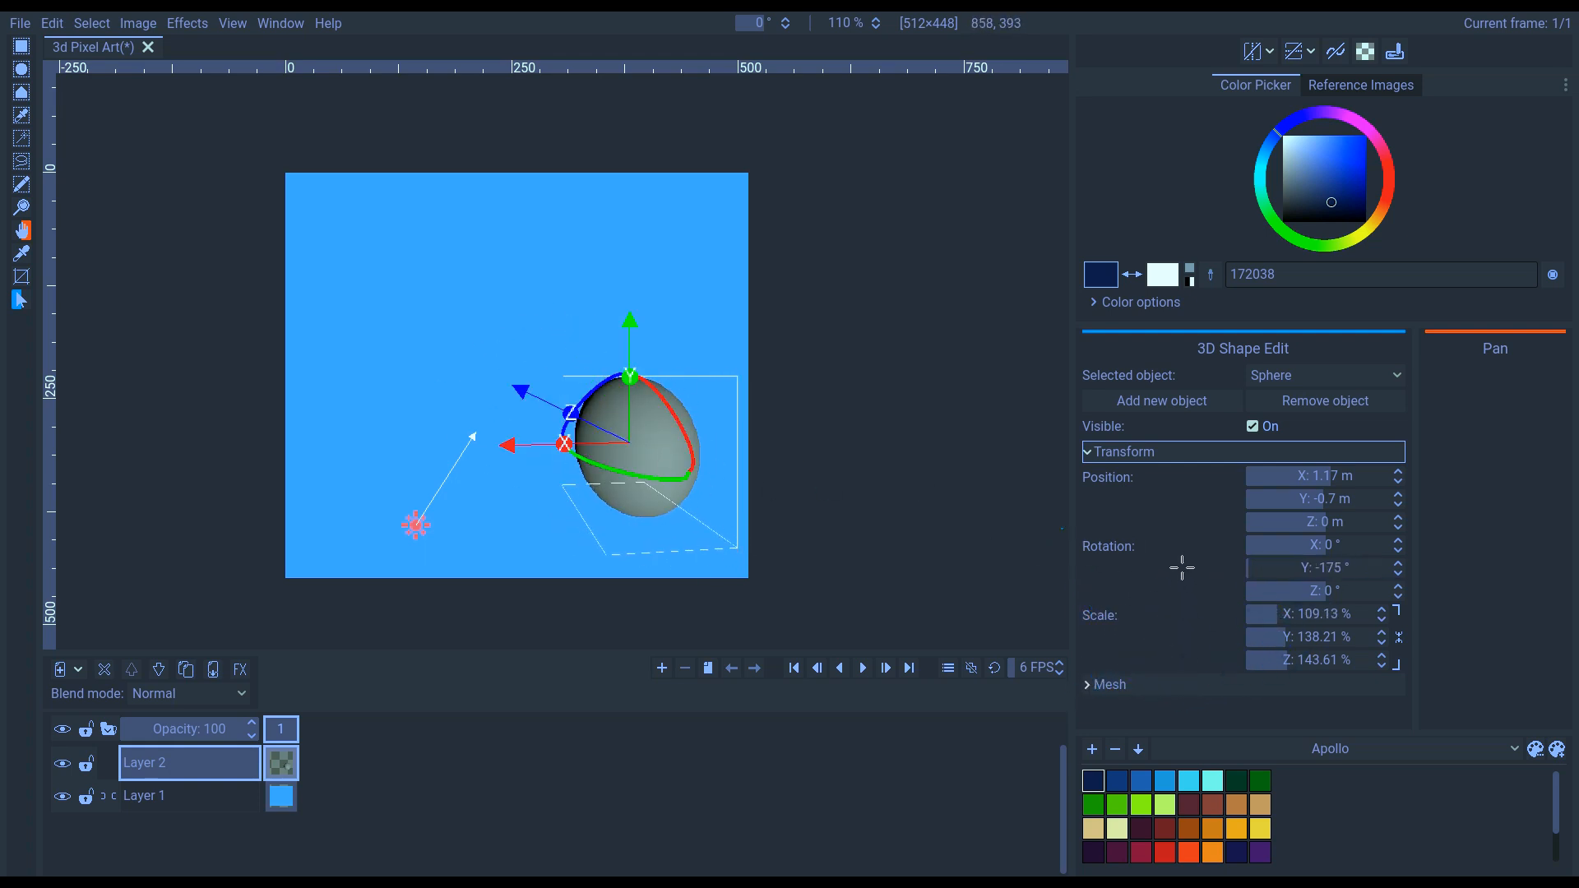
- Review the sphere's mesh properties and collapse its Transform and Mesh settings
{"action": "left_click", "coordinate": [1130, 684]}
{"action": "scroll", "coordinate": [1168, 584], "scroll_direction": "down", "scroll_amount": 2}
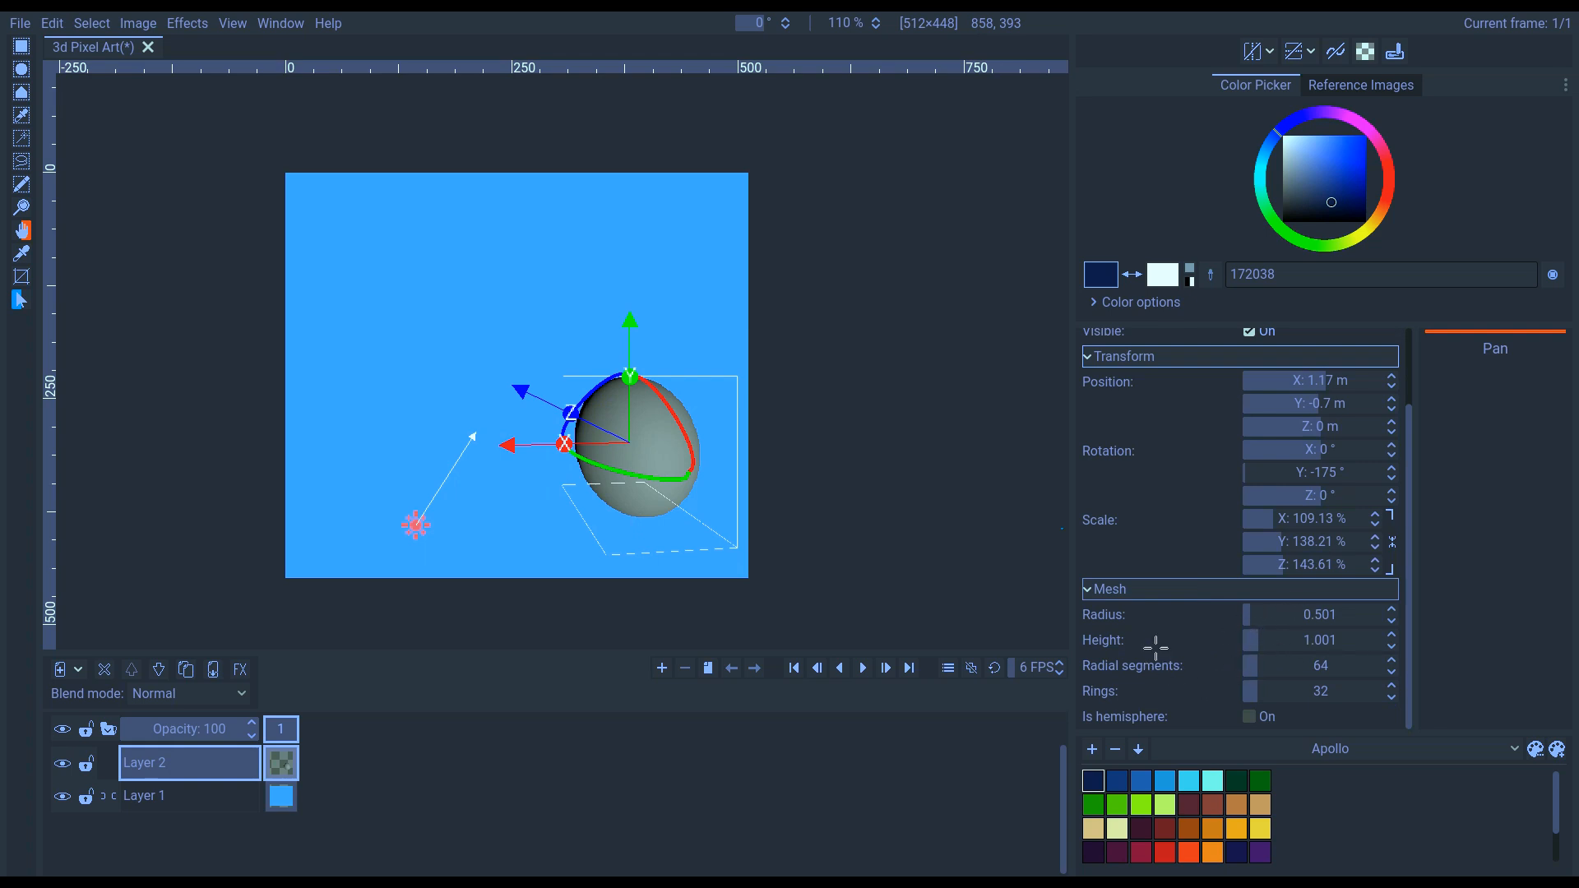
{"action": "scroll", "coordinate": [1212, 649], "scroll_direction": "up", "scroll_amount": 2}
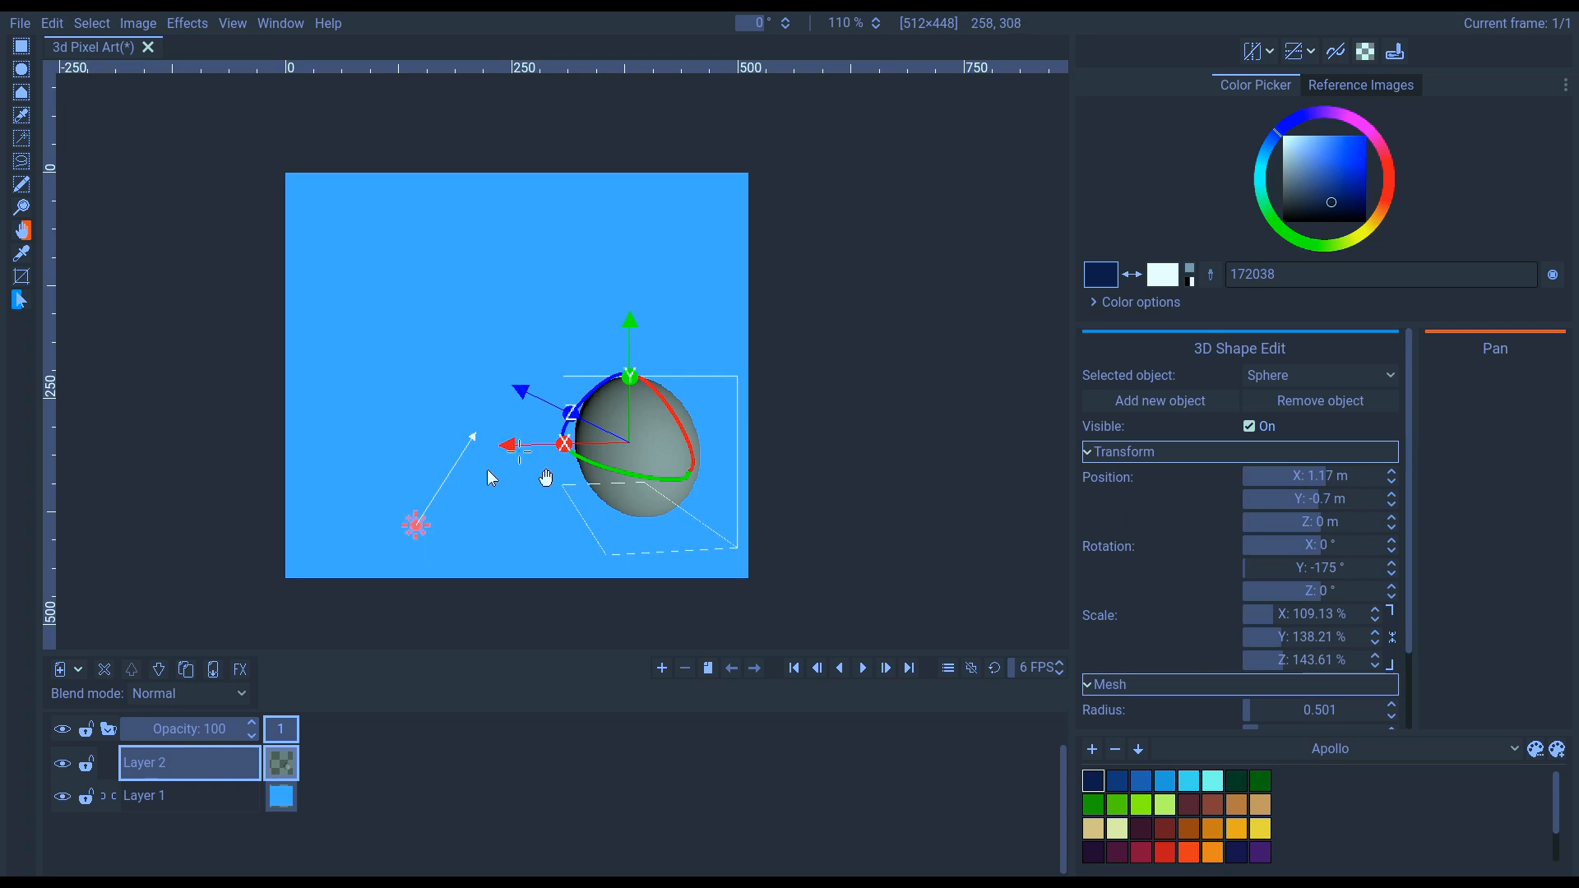
{"action": "left_click", "coordinate": [1094, 451]}
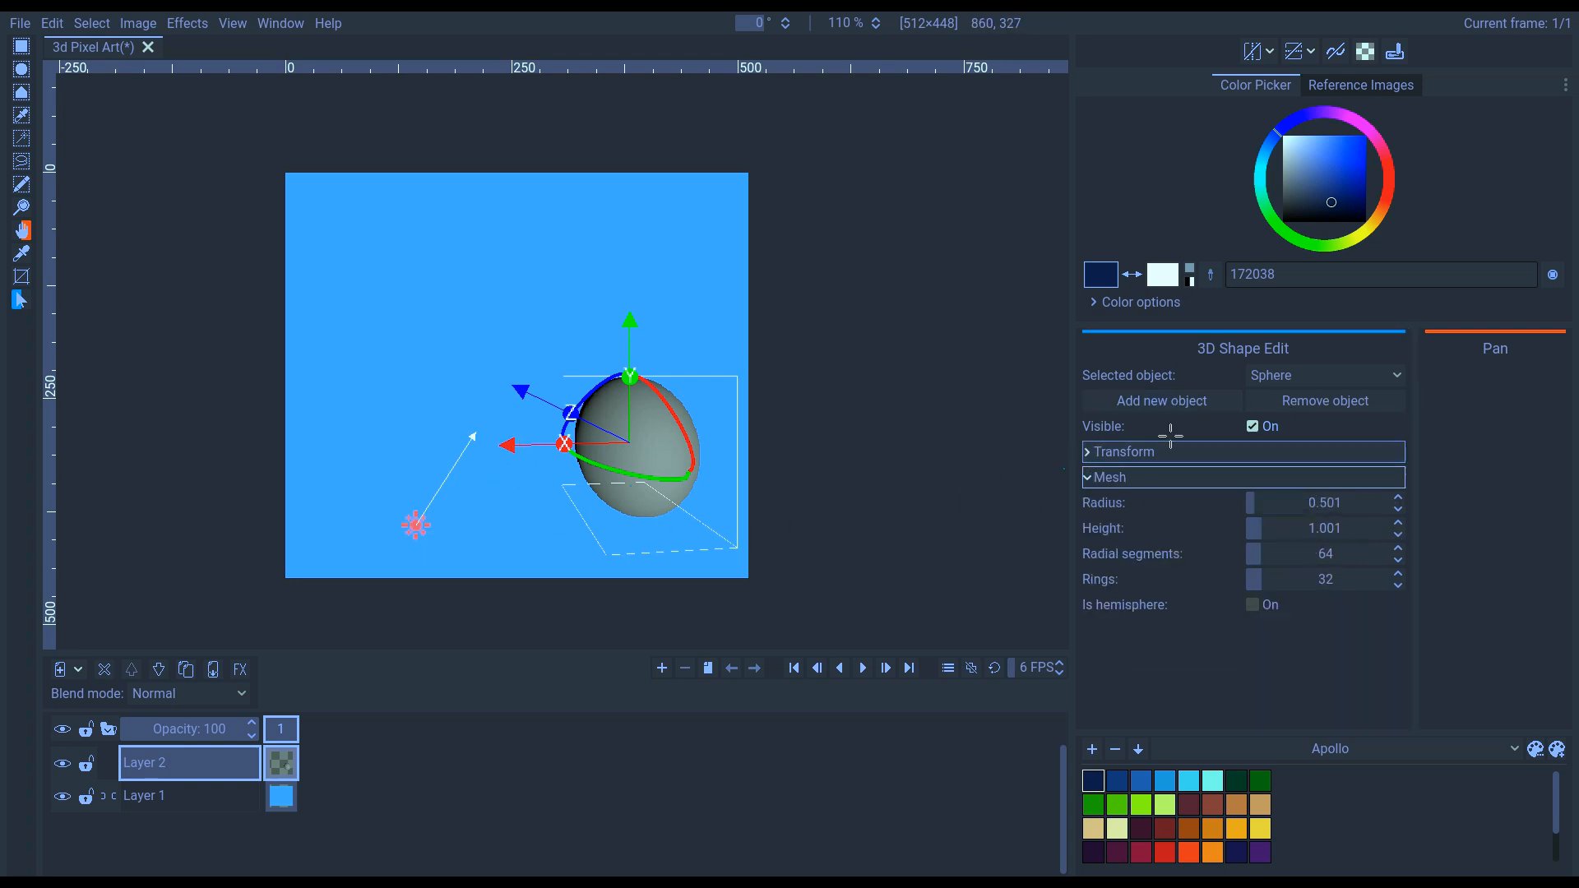
{"action": "left_click", "coordinate": [1090, 476]}
- Add a box and a torus to the 3D layer
{"action": "left_click", "coordinate": [1167, 403]}
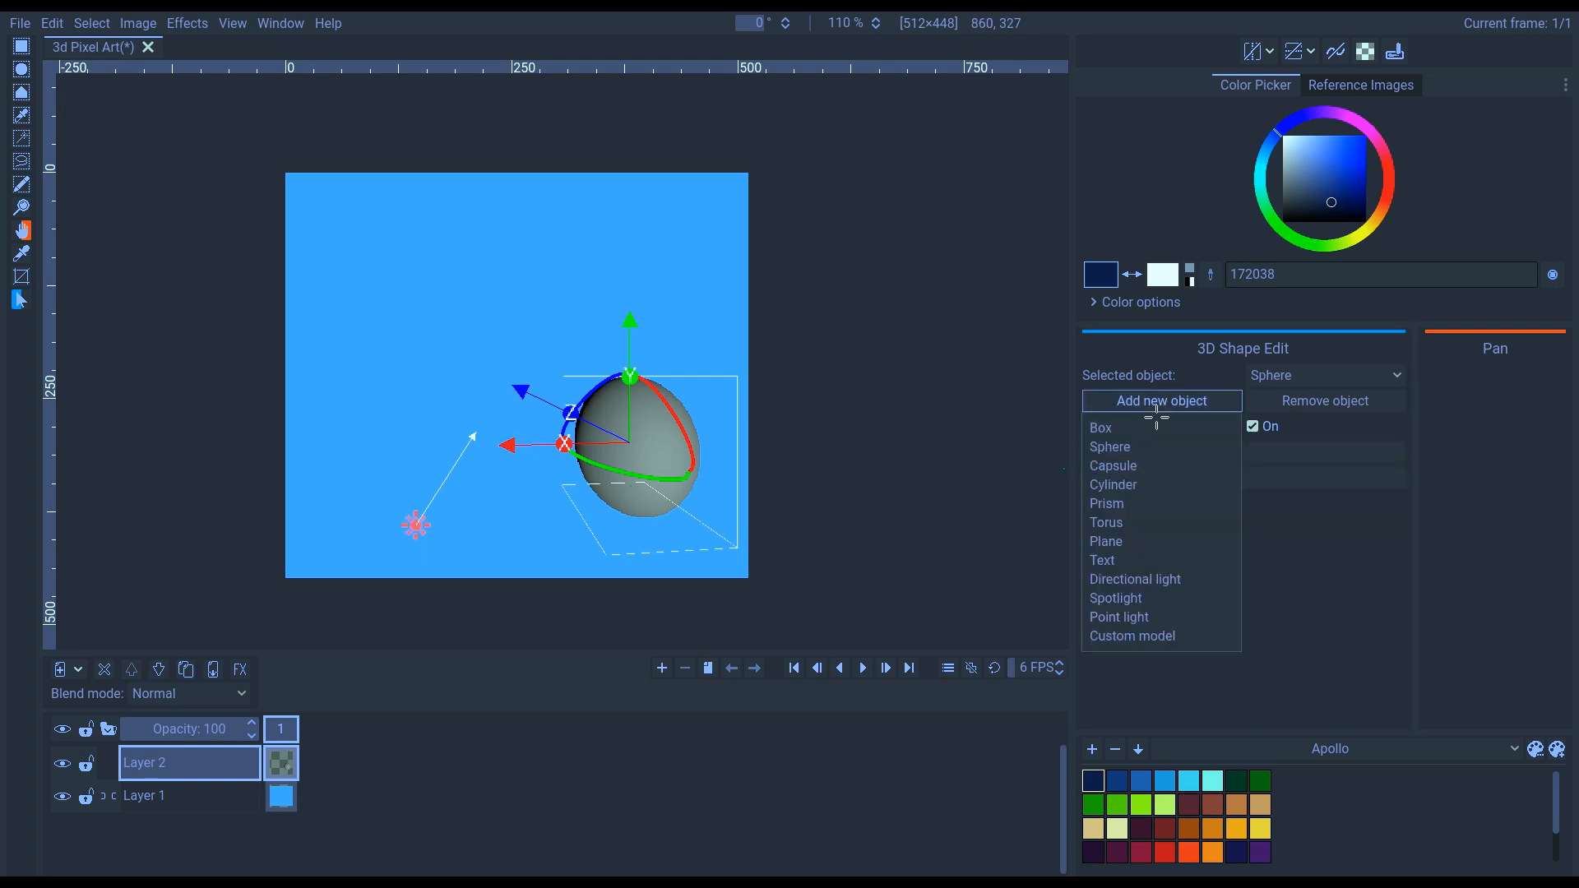
{"action": "left_click", "coordinate": [1143, 427]}
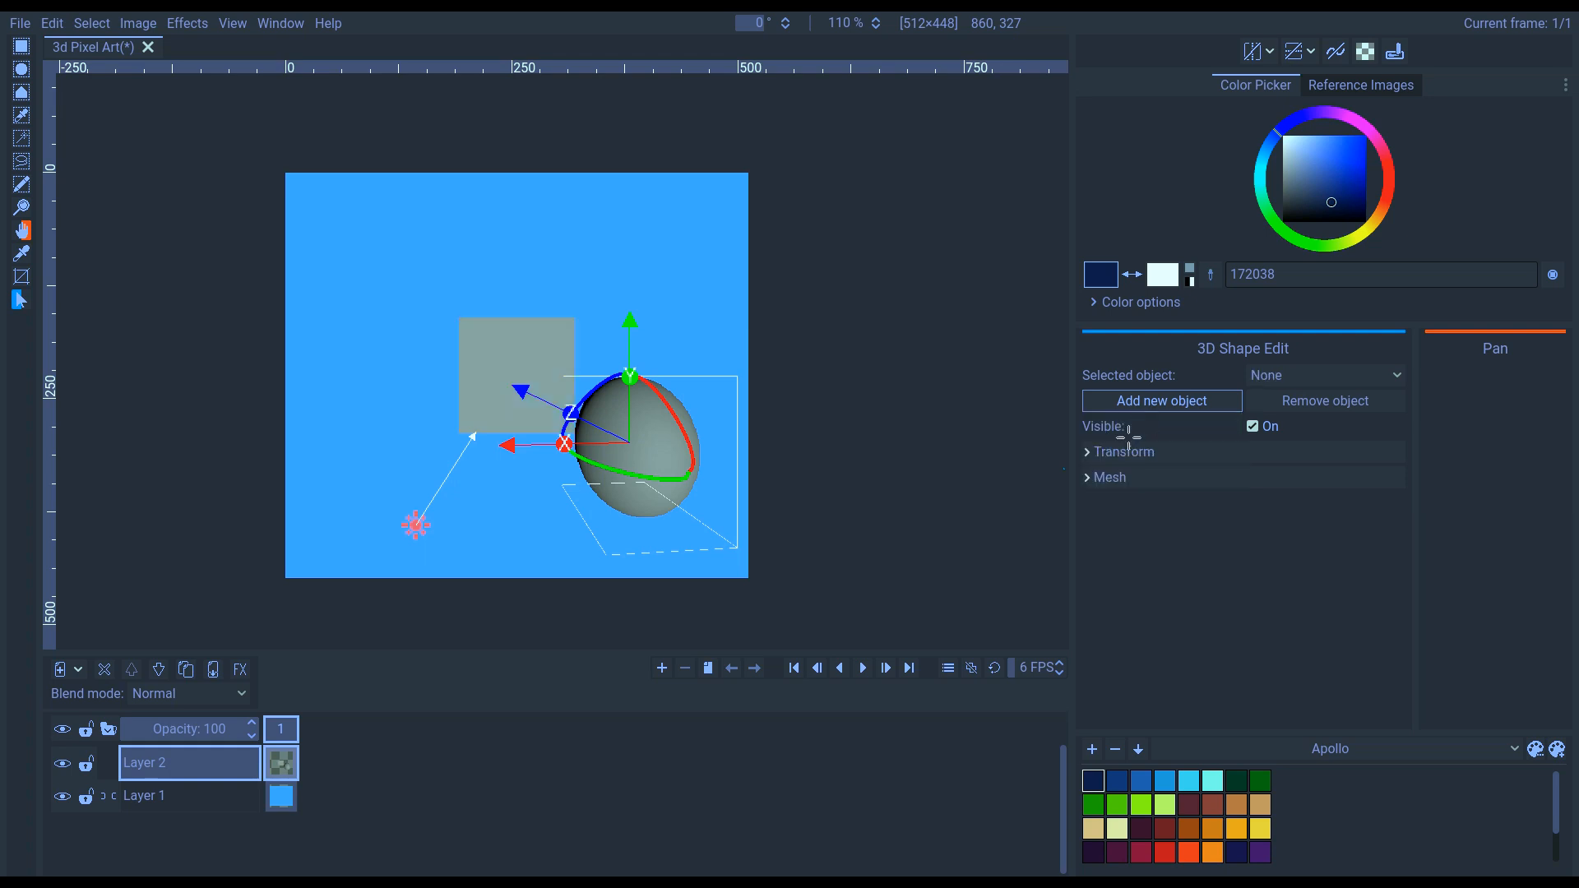
{"action": "left_click", "coordinate": [1145, 401]}
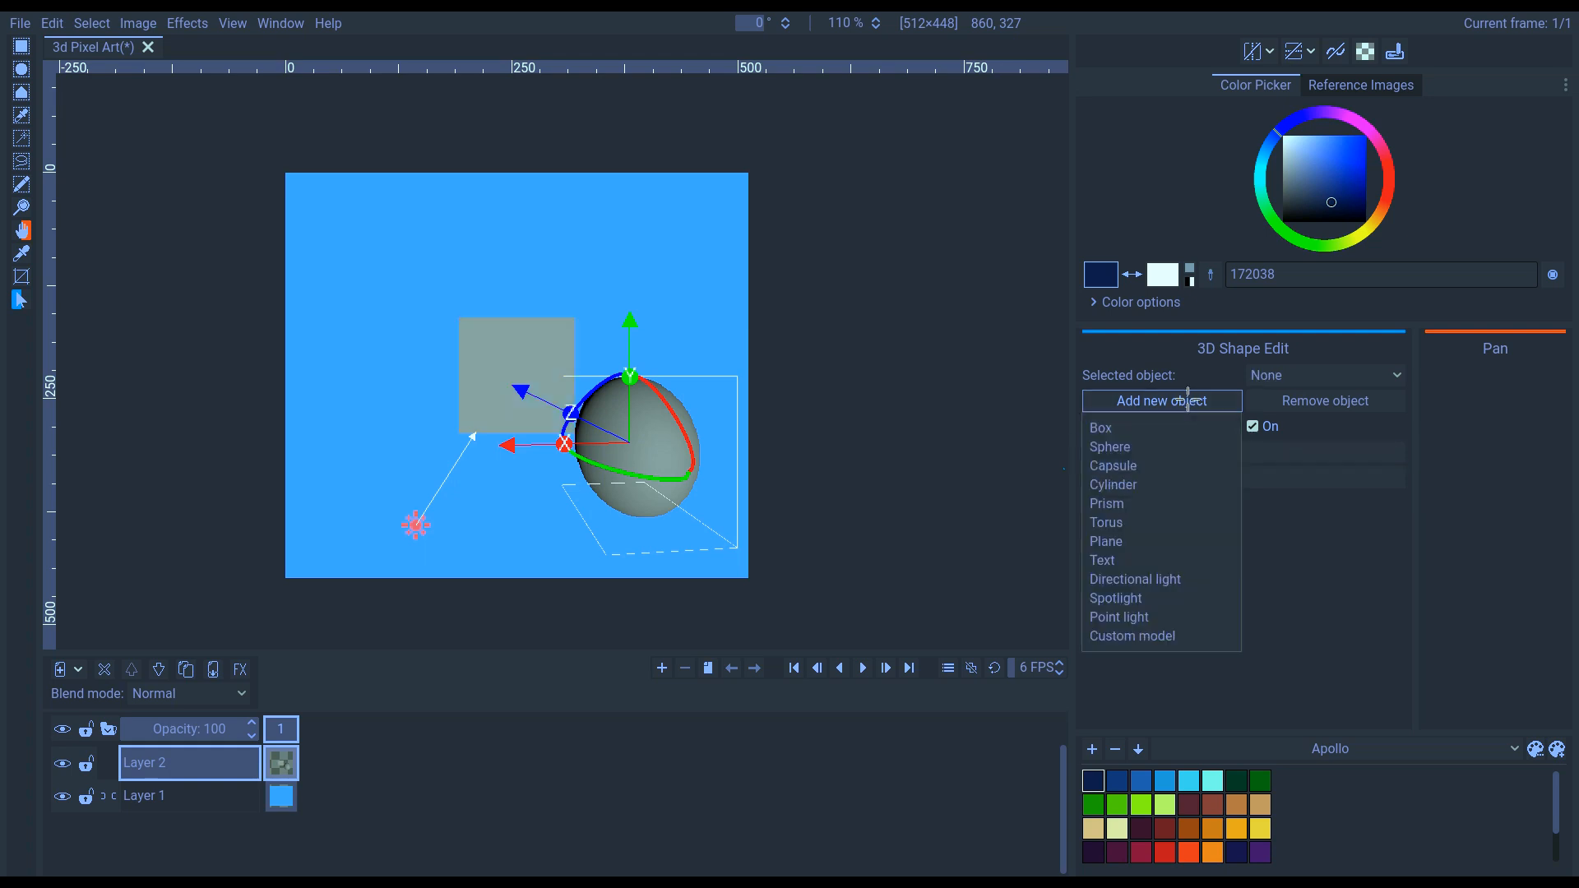
{"action": "left_click", "coordinate": [1146, 526]}
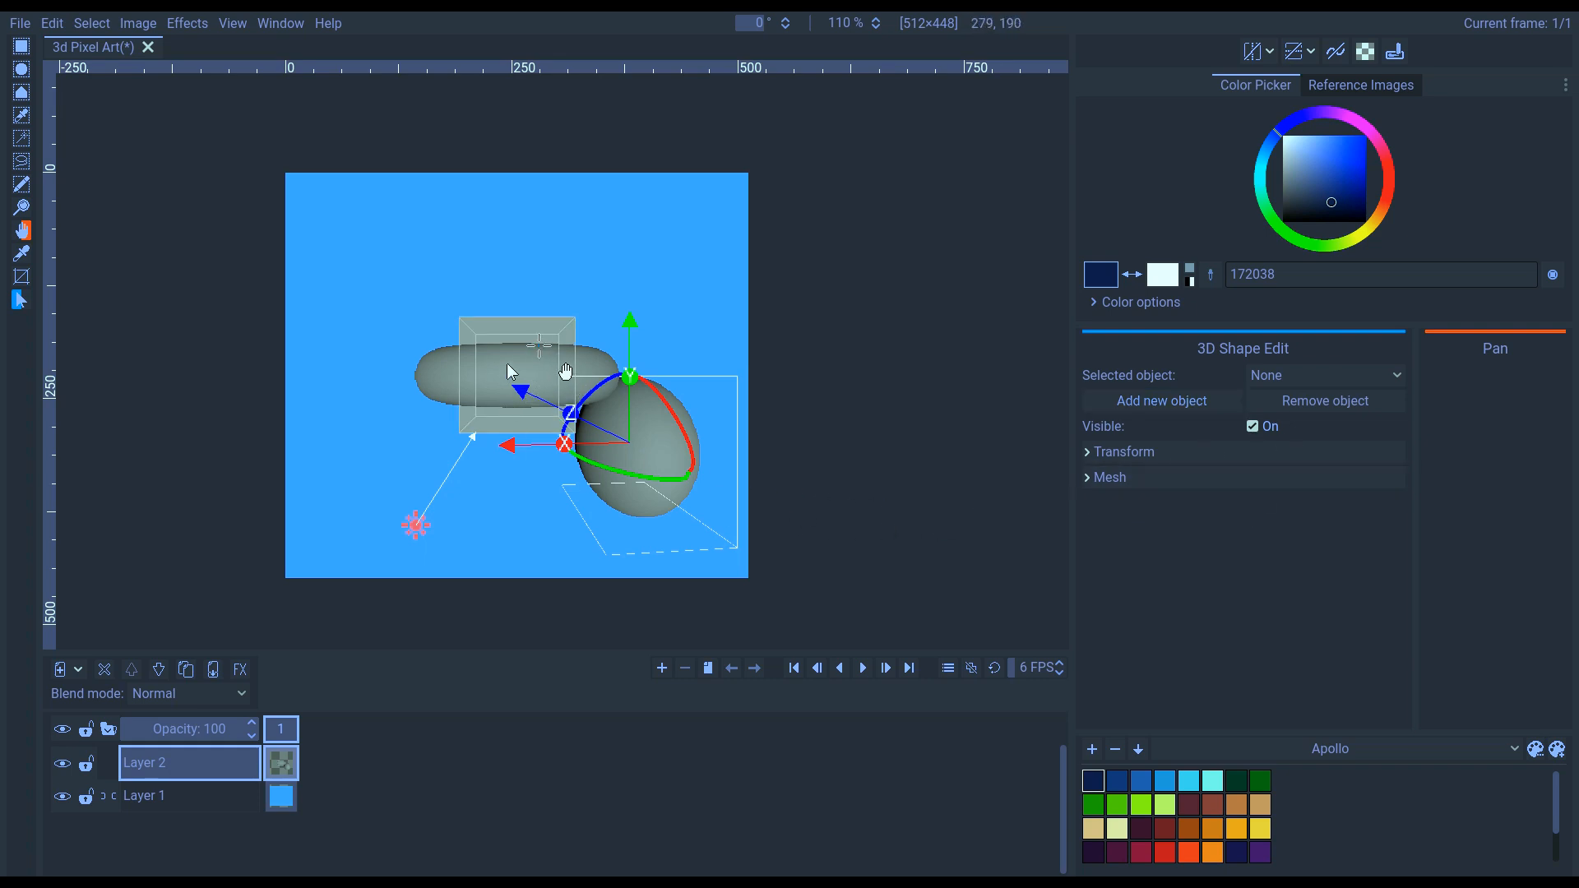
- Select the box and move it to the upper right of the canvas, above the sphere
{"action": "left_click", "coordinate": [609, 459]}
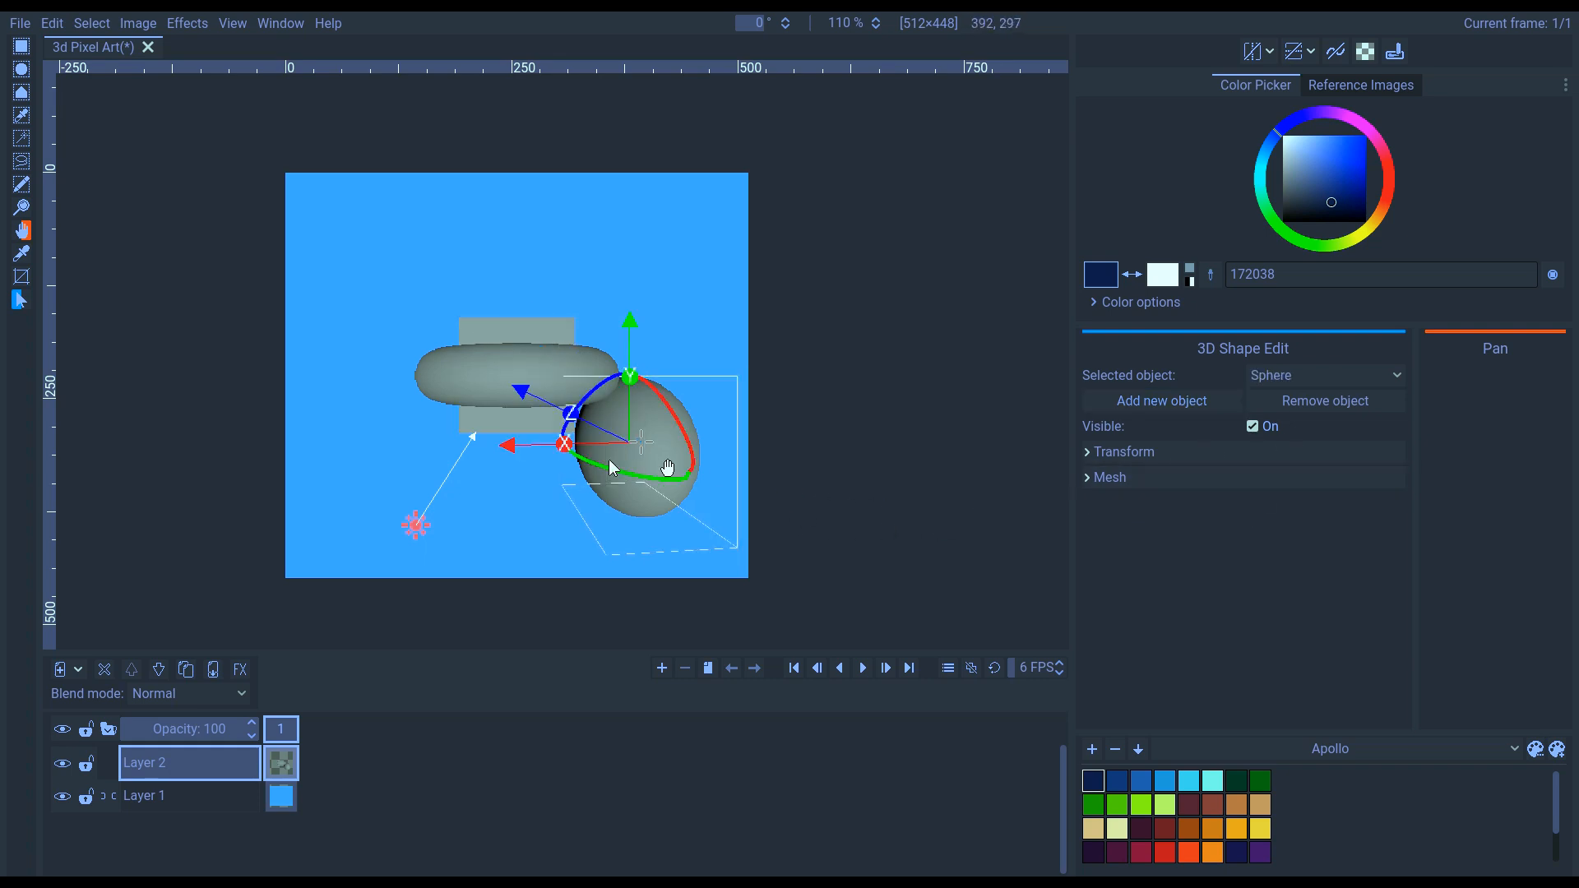
{"action": "left_click", "coordinate": [1308, 375]}
{"action": "left_click", "coordinate": [1285, 459]}
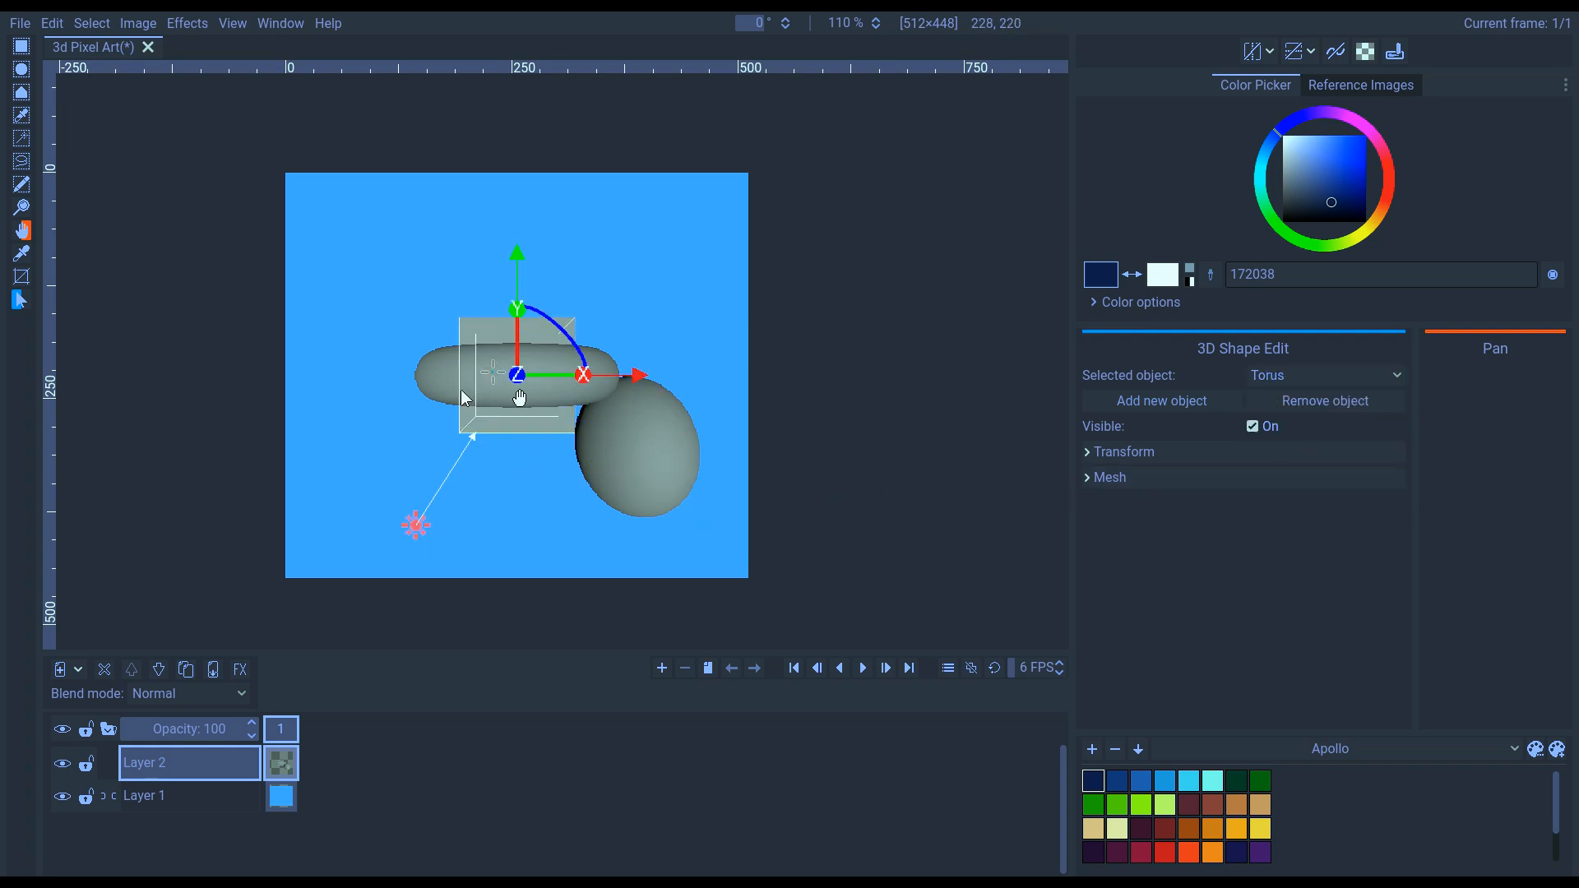
{"action": "left_click_drag", "start_coordinate": [567, 375], "coordinate": [642, 321]}
{"action": "left_click", "coordinate": [543, 369]}
- Move the torus to the left of the box and sphere and rotate it so its hole faces the viewer
{"action": "left_click", "coordinate": [1325, 376]}
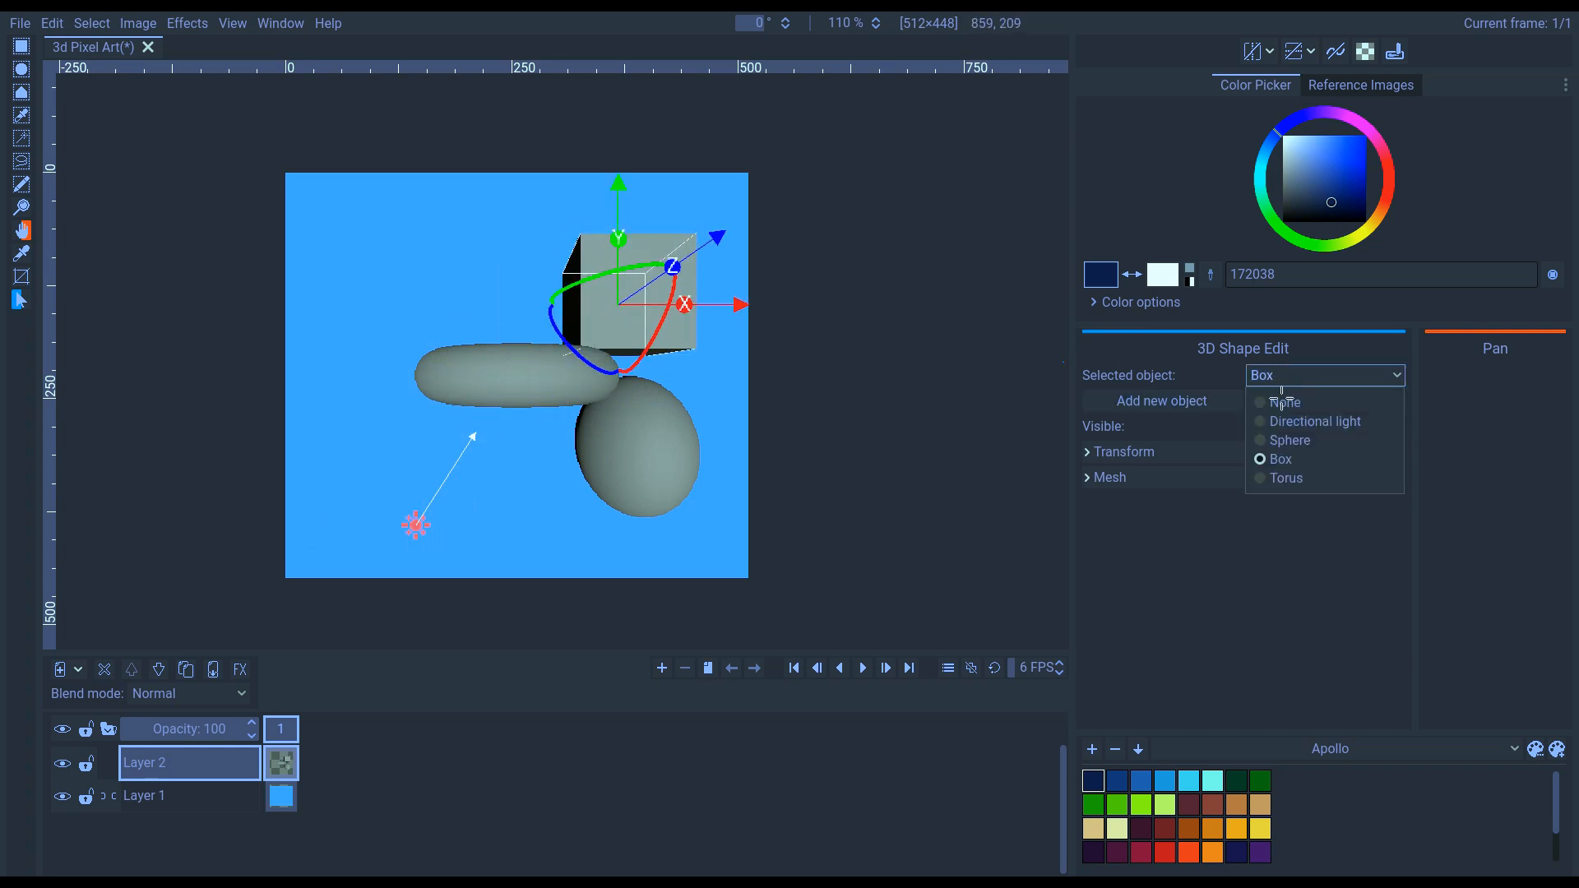
{"action": "left_click", "coordinate": [1286, 478]}
{"action": "left_click_drag", "start_coordinate": [531, 383], "coordinate": [433, 392]}
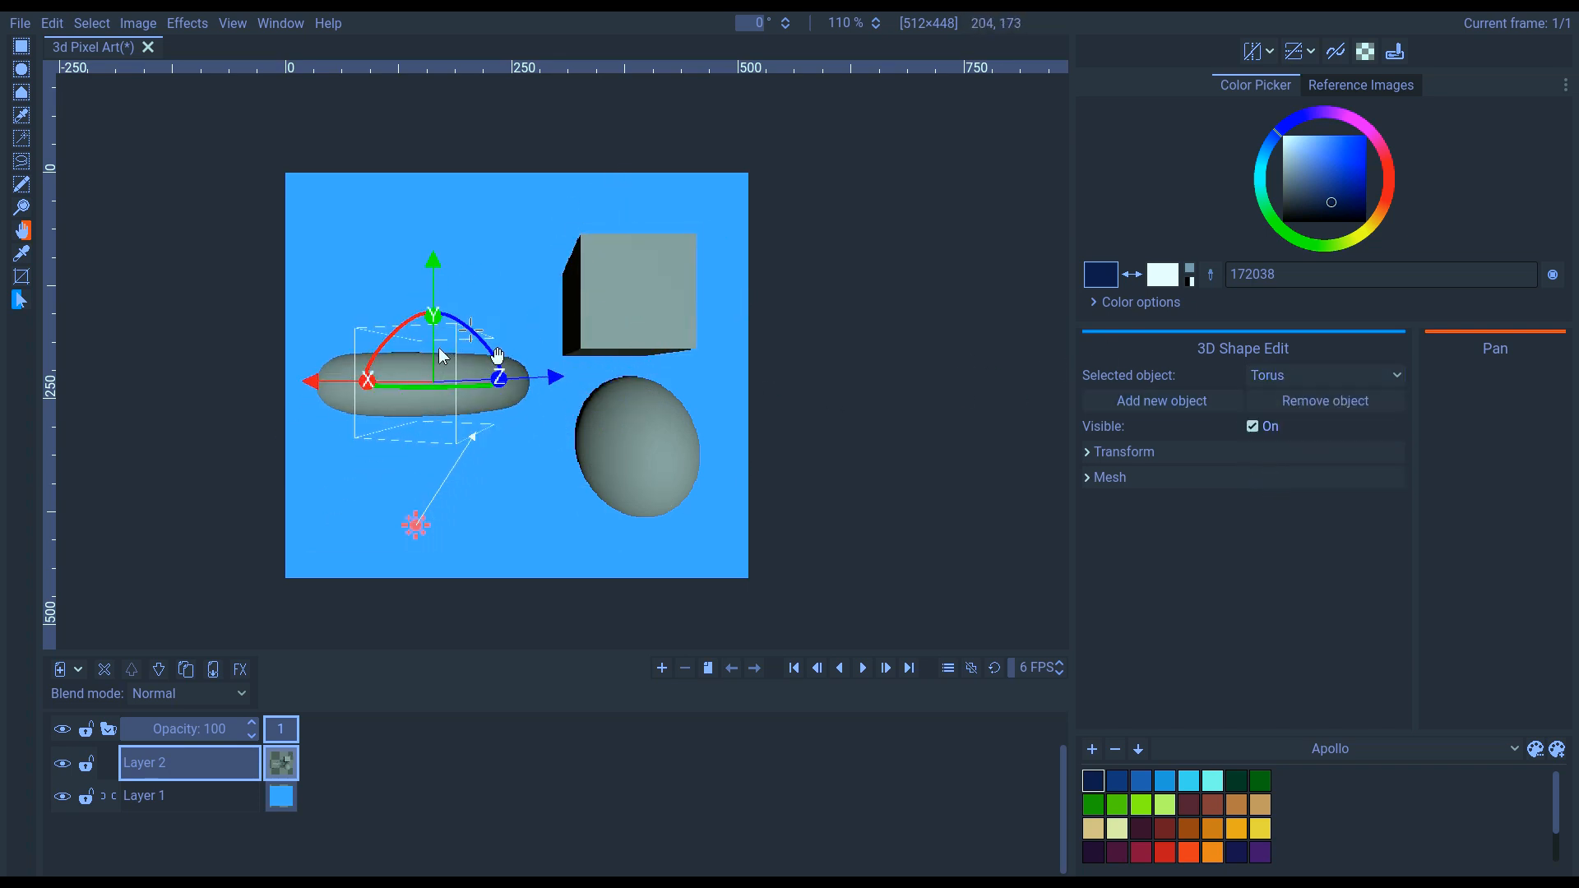
{"action": "left_click_drag", "start_coordinate": [470, 329], "coordinate": [436, 457]}
{"action": "left_click", "coordinate": [496, 353]}
- Tilt the box to show three faces, nudge the sphere down and right, and shift the torus up and left with a slight turn
{"action": "left_click", "coordinate": [1287, 381]}
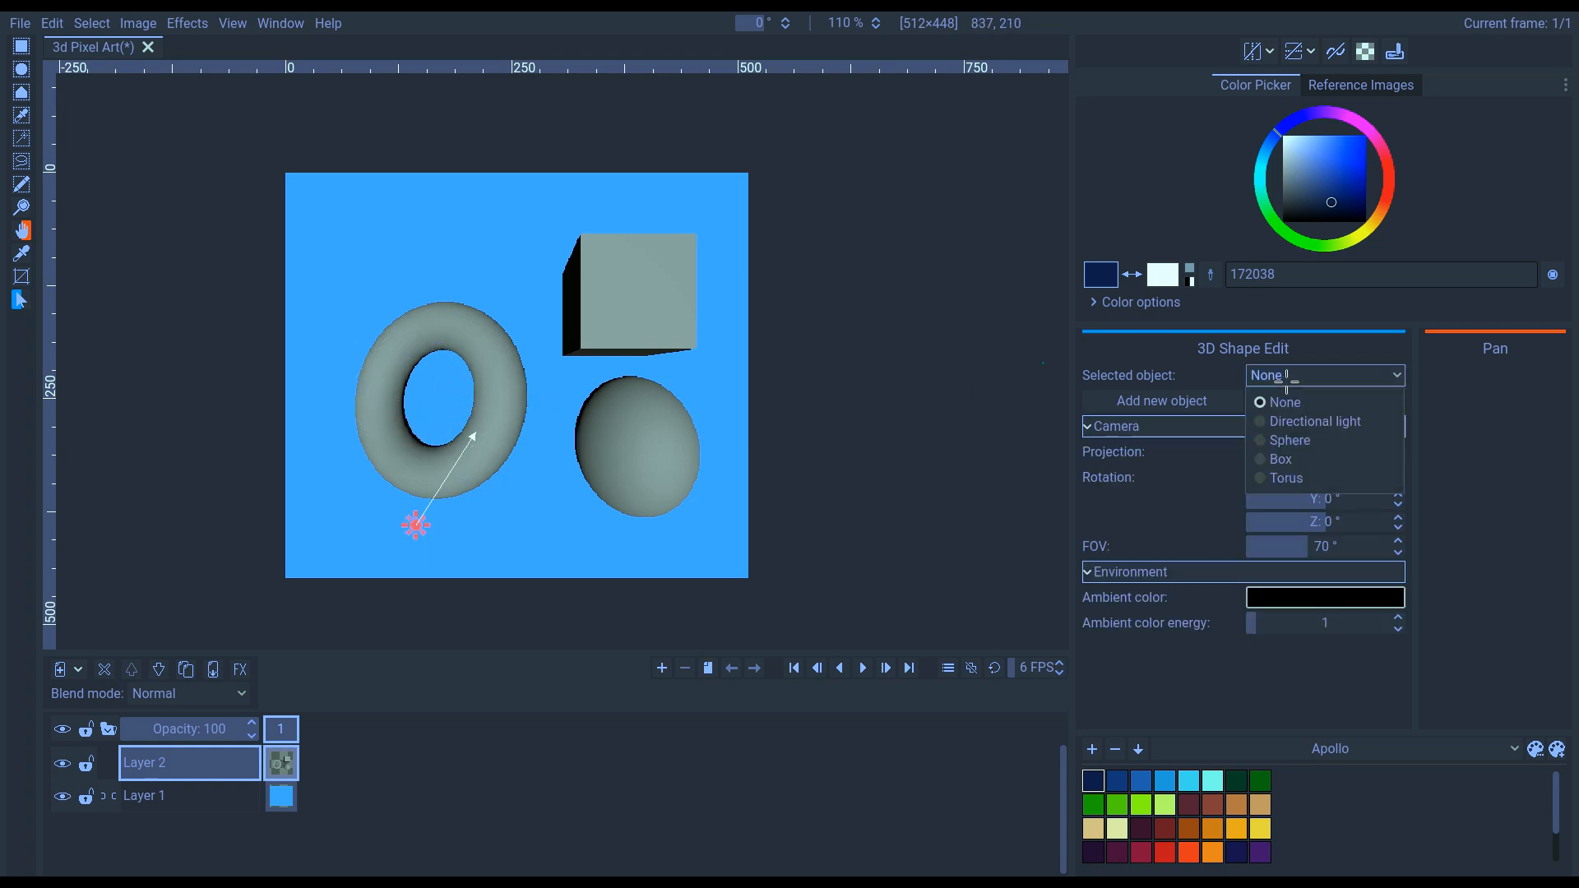
{"action": "left_click", "coordinate": [1281, 459]}
{"action": "left_click_drag", "start_coordinate": [603, 321], "coordinate": [556, 484]}
{"action": "left_click_drag", "start_coordinate": [604, 432], "coordinate": [626, 445]}
{"action": "left_click_drag", "start_coordinate": [504, 403], "coordinate": [476, 354]}
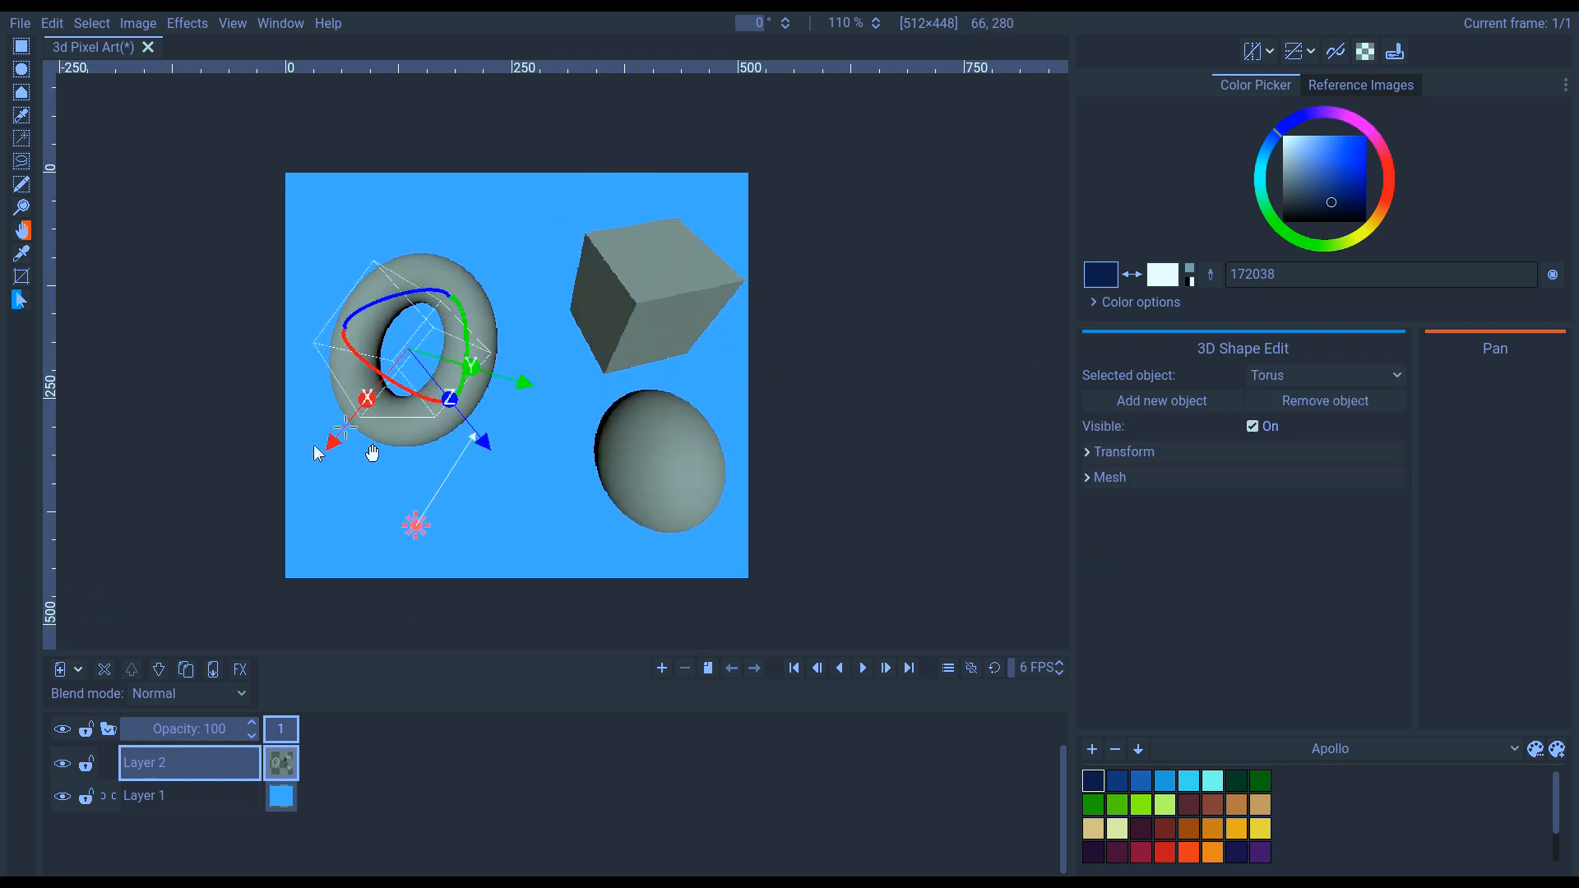
{"action": "left_click", "coordinate": [567, 543]}
- Select the directional light, the box and the sphere in turn, and remove the sphere from the 3D layer
{"action": "left_click", "coordinate": [1325, 375]}
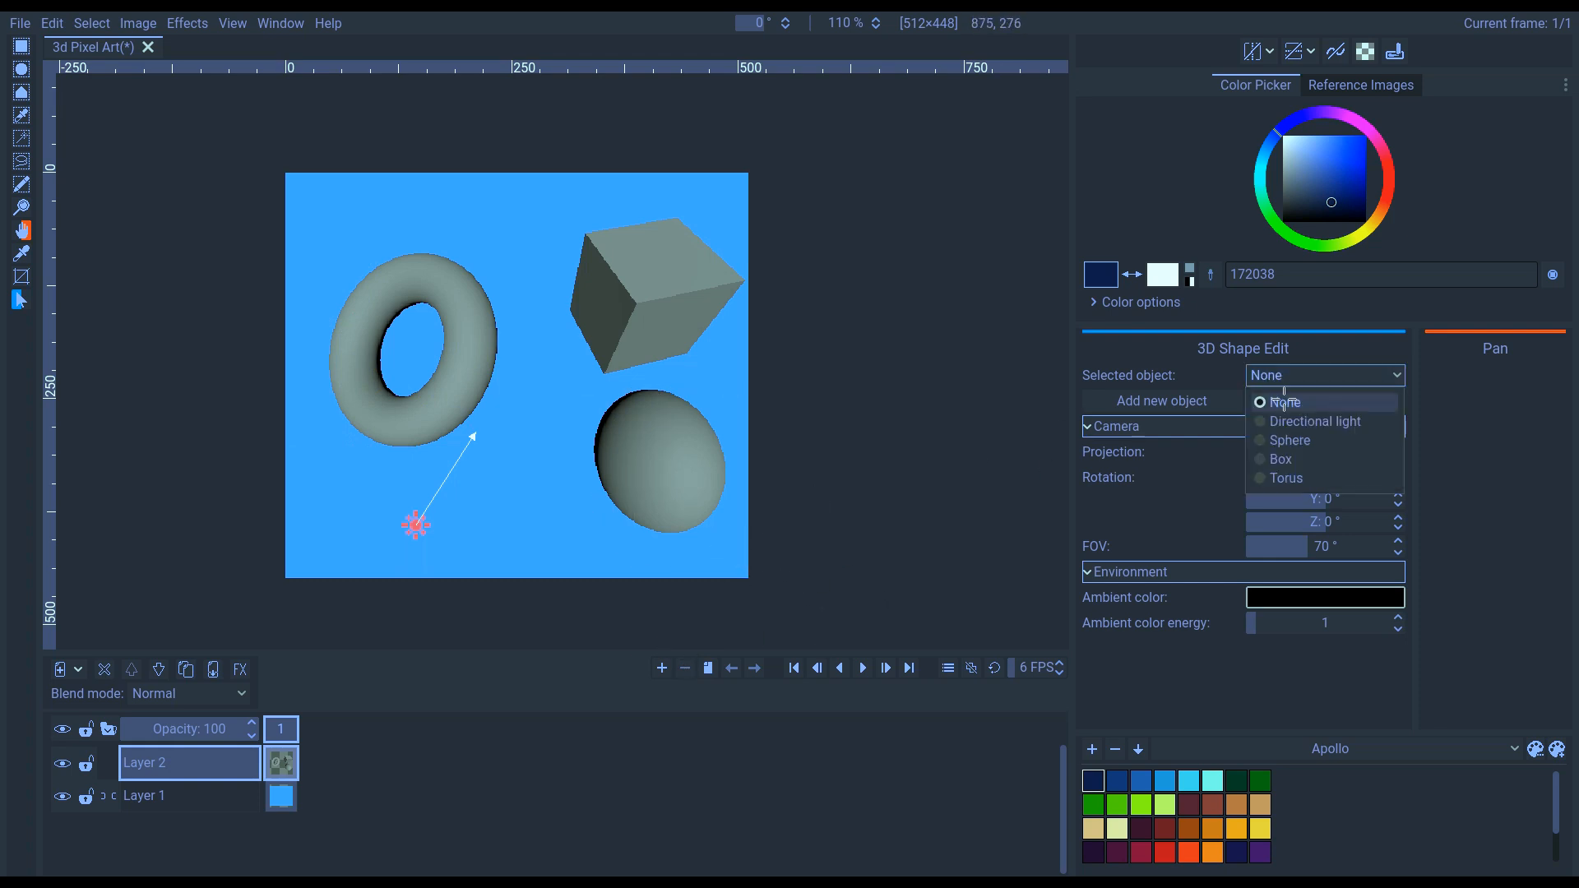
{"action": "left_click", "coordinate": [1292, 419]}
{"action": "mouse_move", "coordinate": [439, 519]}
{"action": "left_mouse_down"}
{"action": "mouse_move", "coordinate": [399, 599]}
{"action": "mouse_move", "coordinate": [402, 575]}
{"action": "mouse_move", "coordinate": [378, 595]}
{"action": "mouse_move", "coordinate": [464, 532]}
{"action": "mouse_move", "coordinate": [418, 571]}
{"action": "left_mouse_up"}
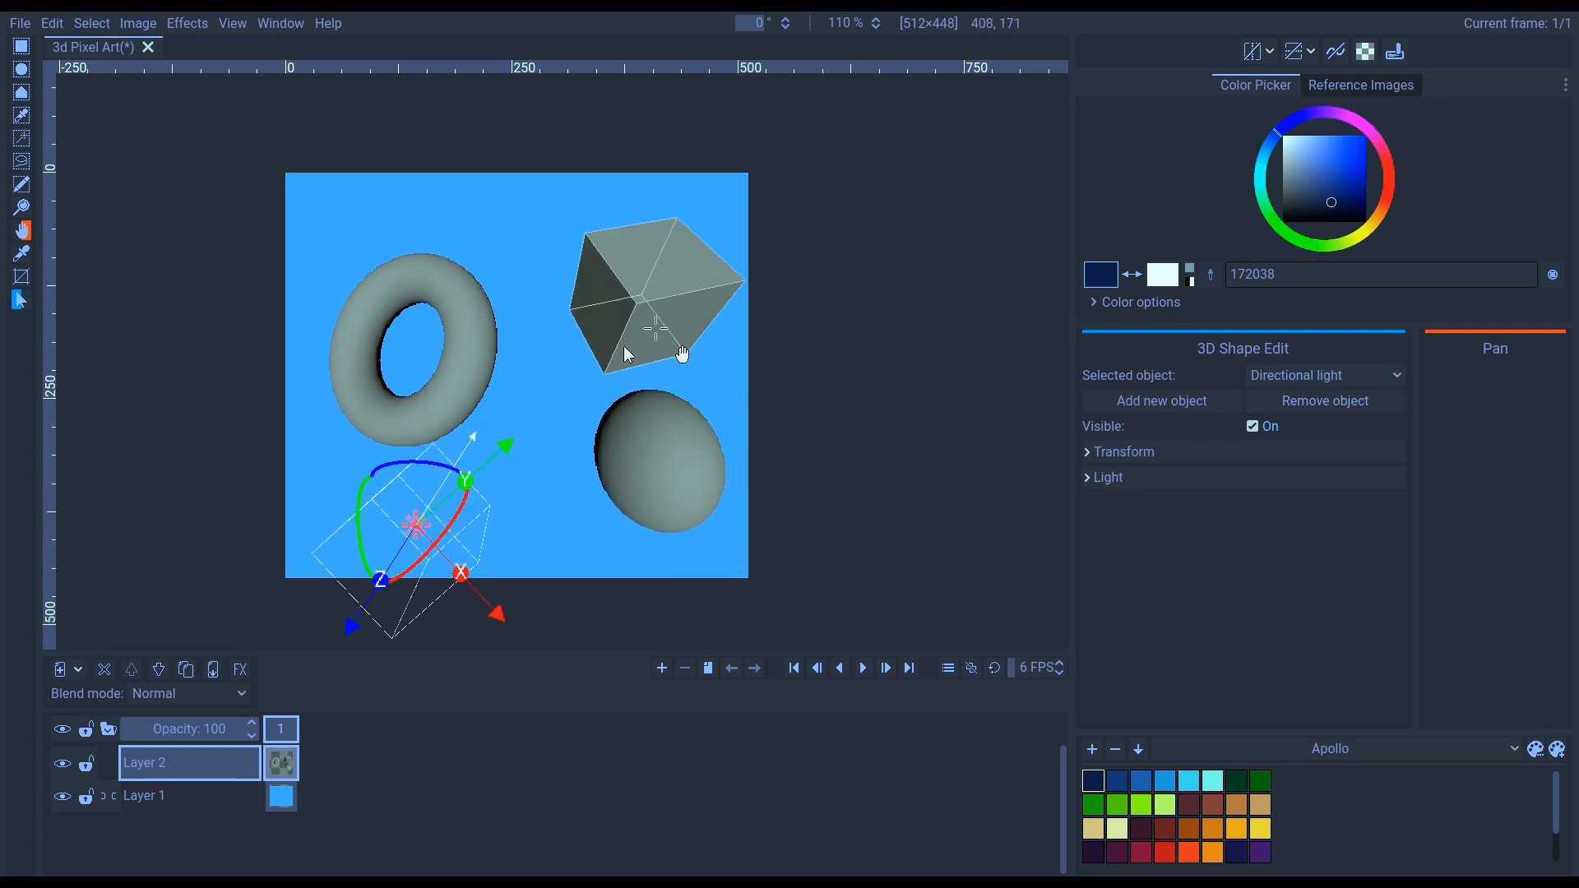
{"action": "left_click", "coordinate": [654, 341]}
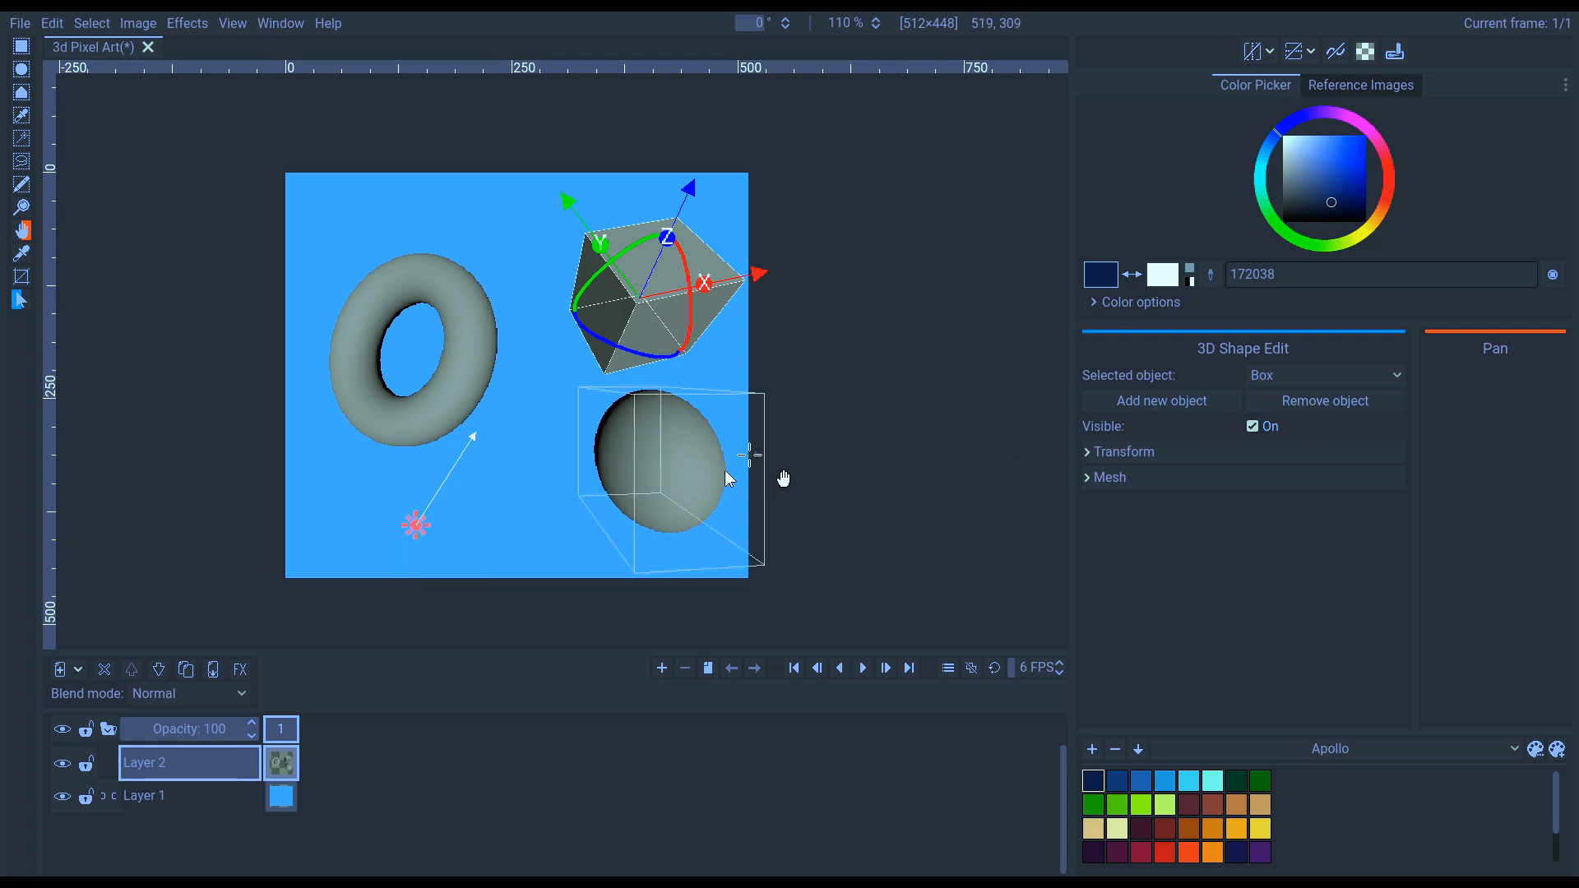
{"action": "left_click", "coordinate": [658, 488]}
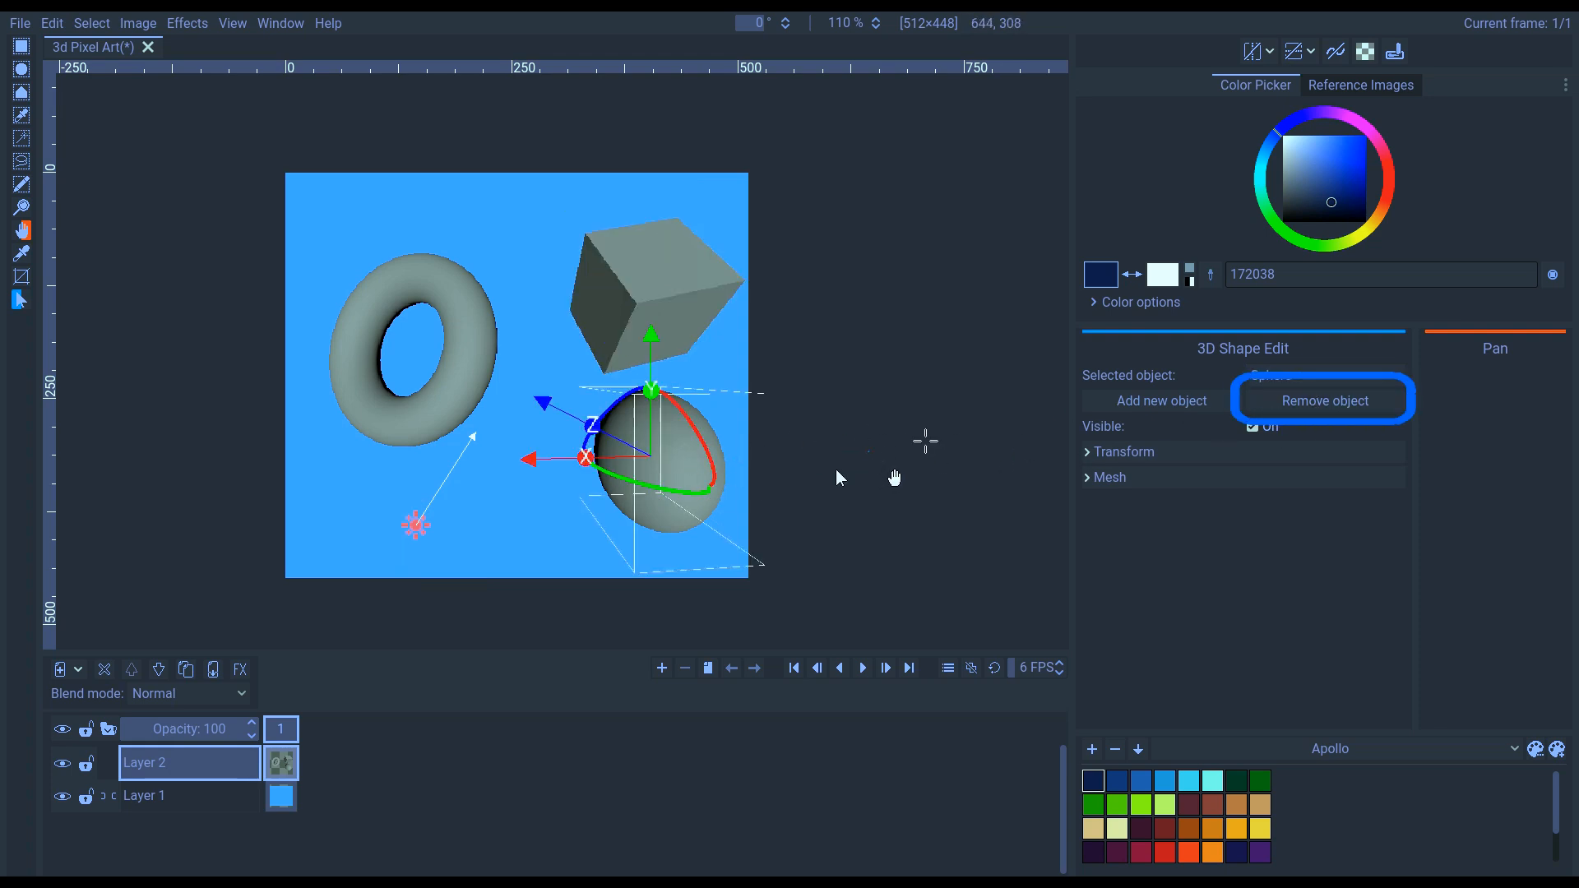
{"action": "left_click", "coordinate": [1307, 401]}
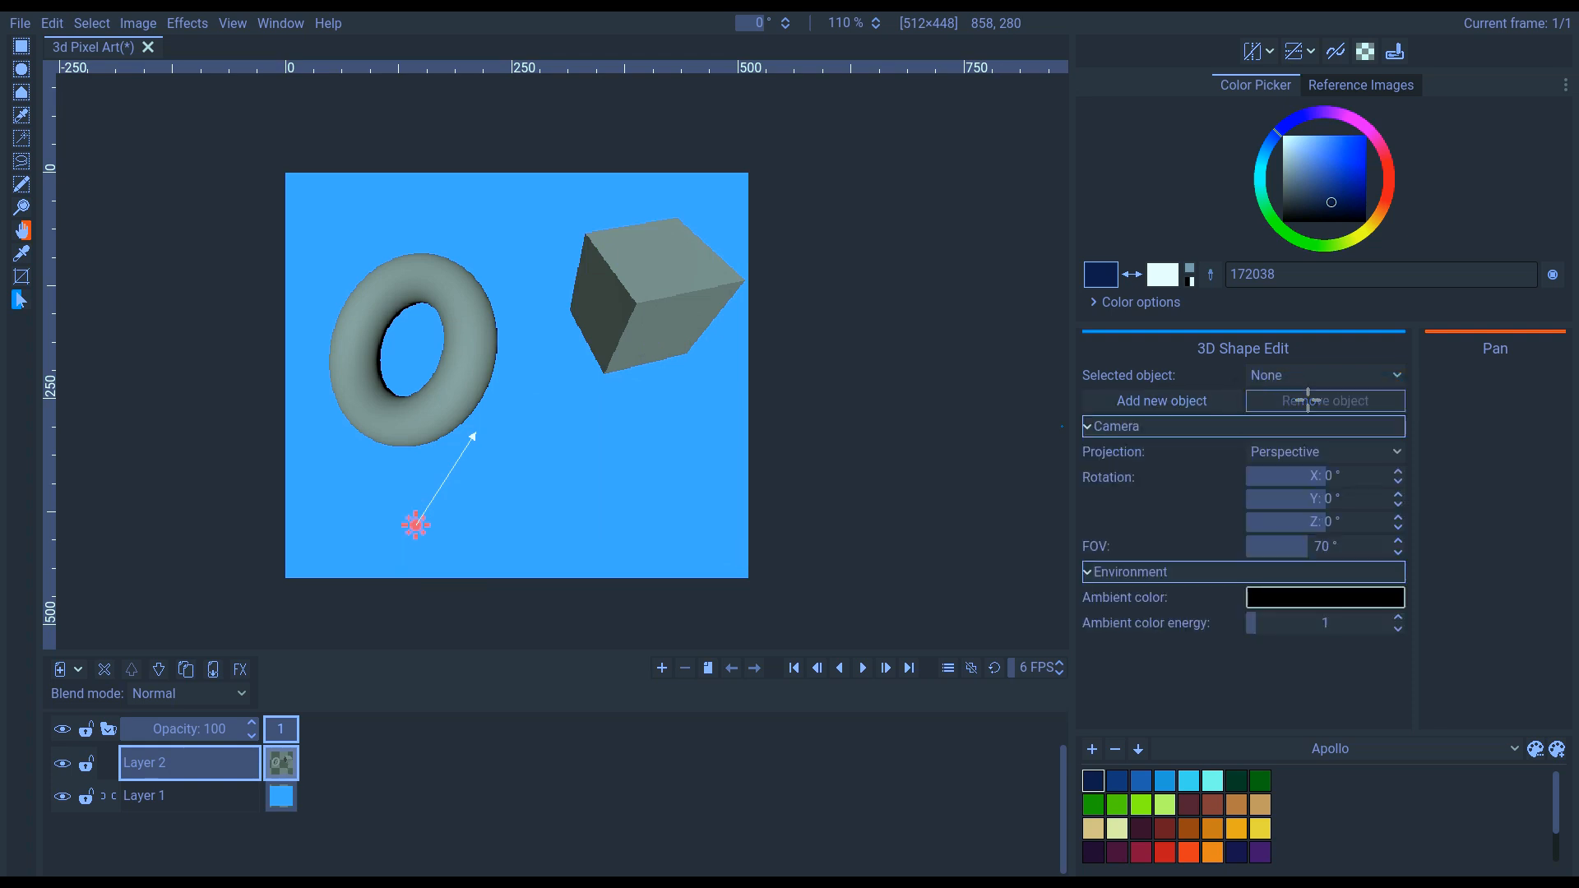
- Check the objects remaining on the 3D layer by selecting the box and torus in turn, and clear the selection
{"action": "left_click", "coordinate": [1316, 375]}
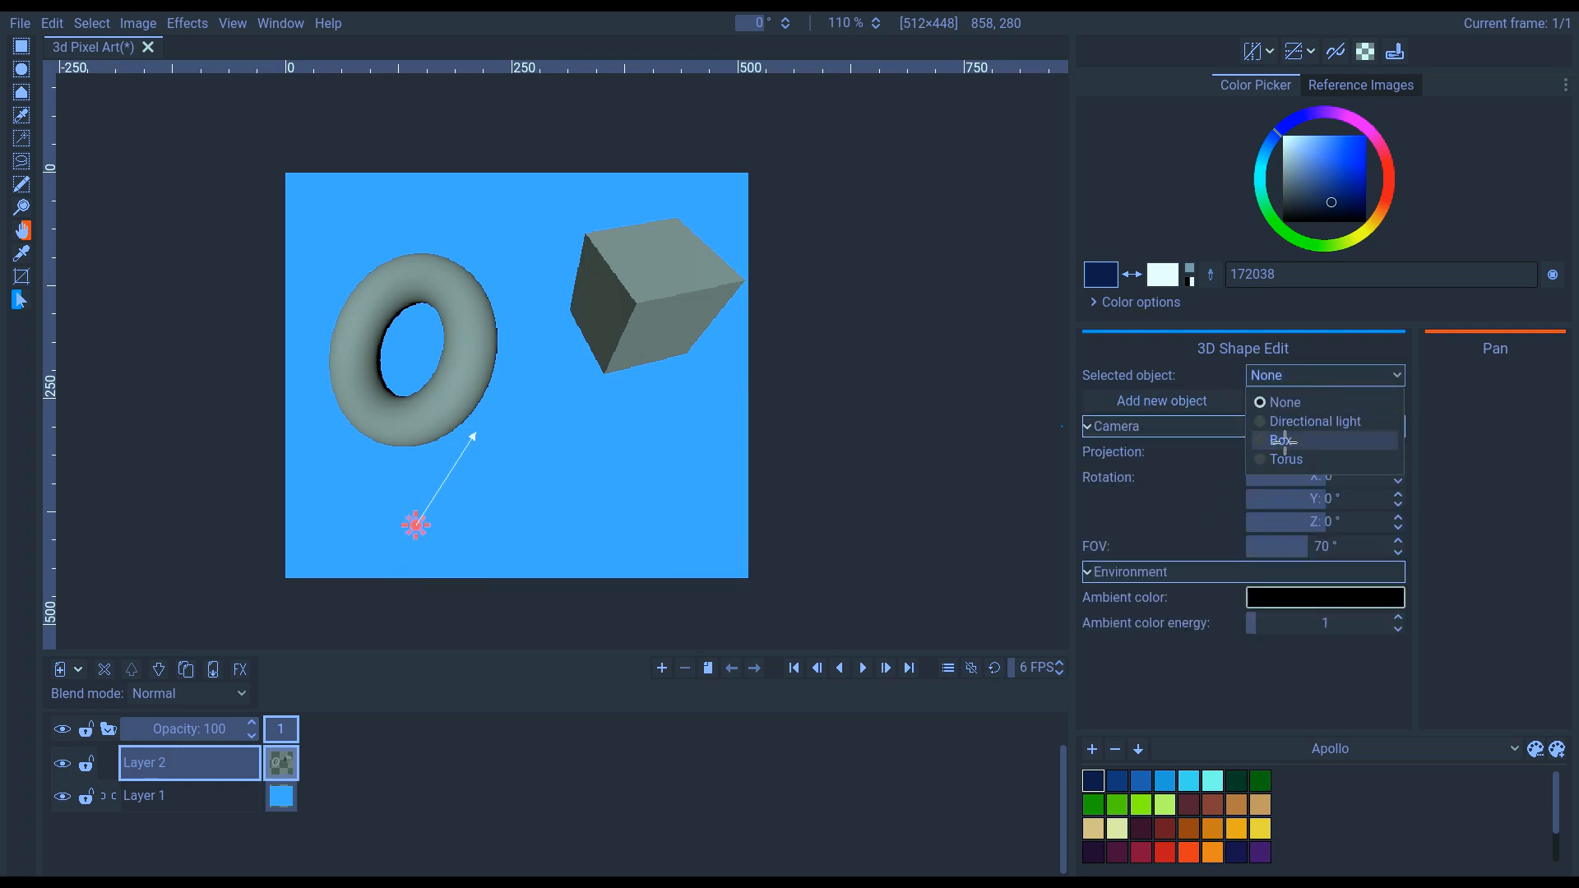
{"action": "left_click", "coordinate": [1289, 434]}
{"action": "left_click", "coordinate": [428, 411]}
{"action": "left_click", "coordinate": [126, 539]}
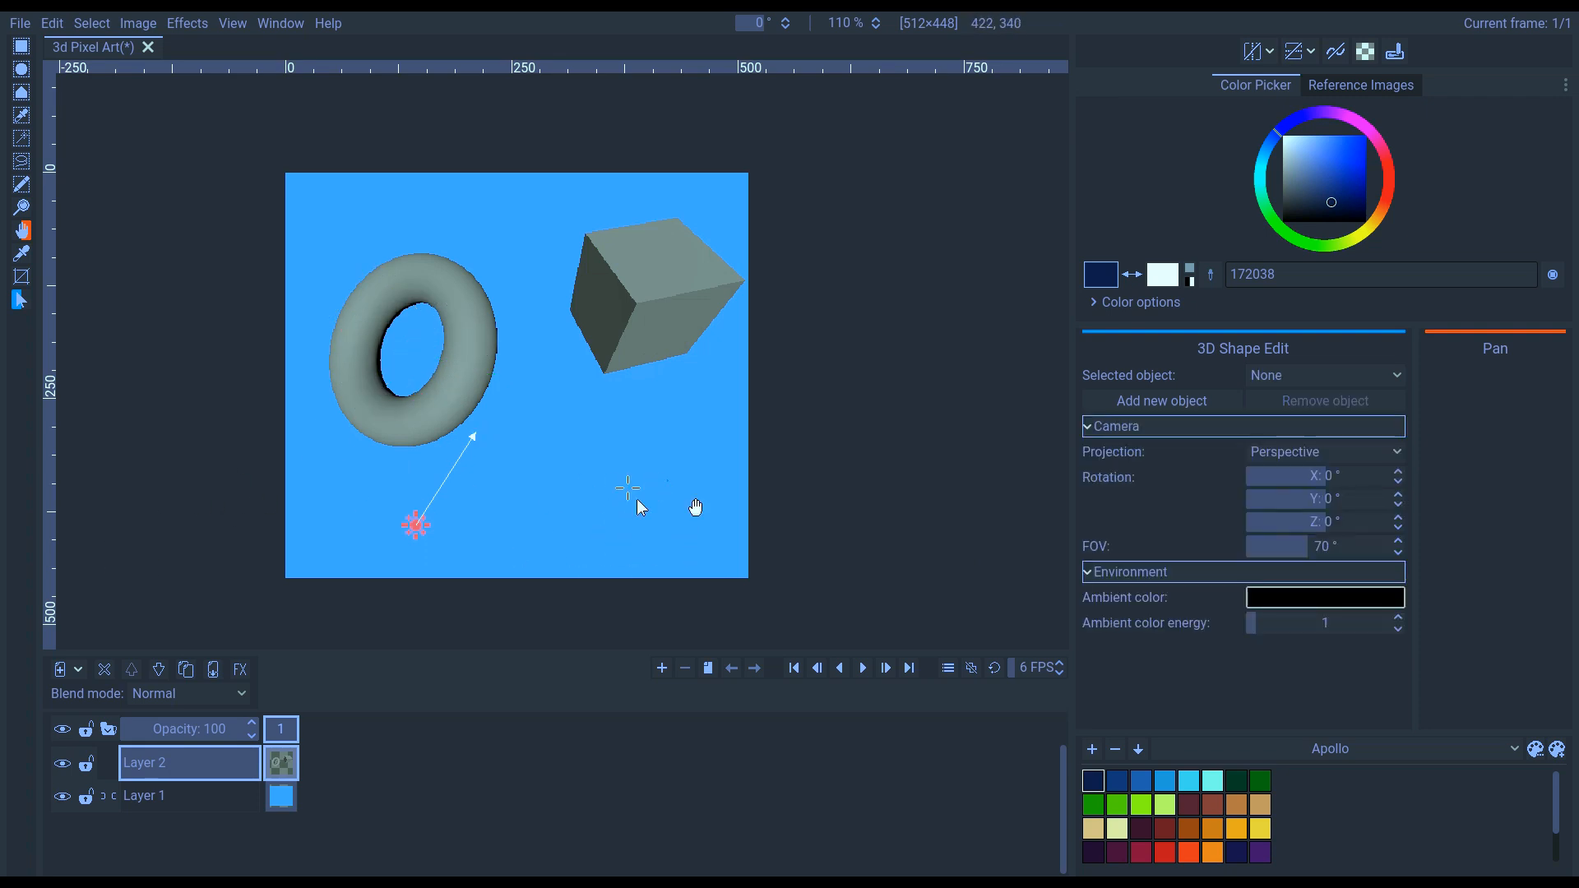
- Select the directional light and set its color to green 81df62
{"action": "left_click", "coordinate": [387, 546]}
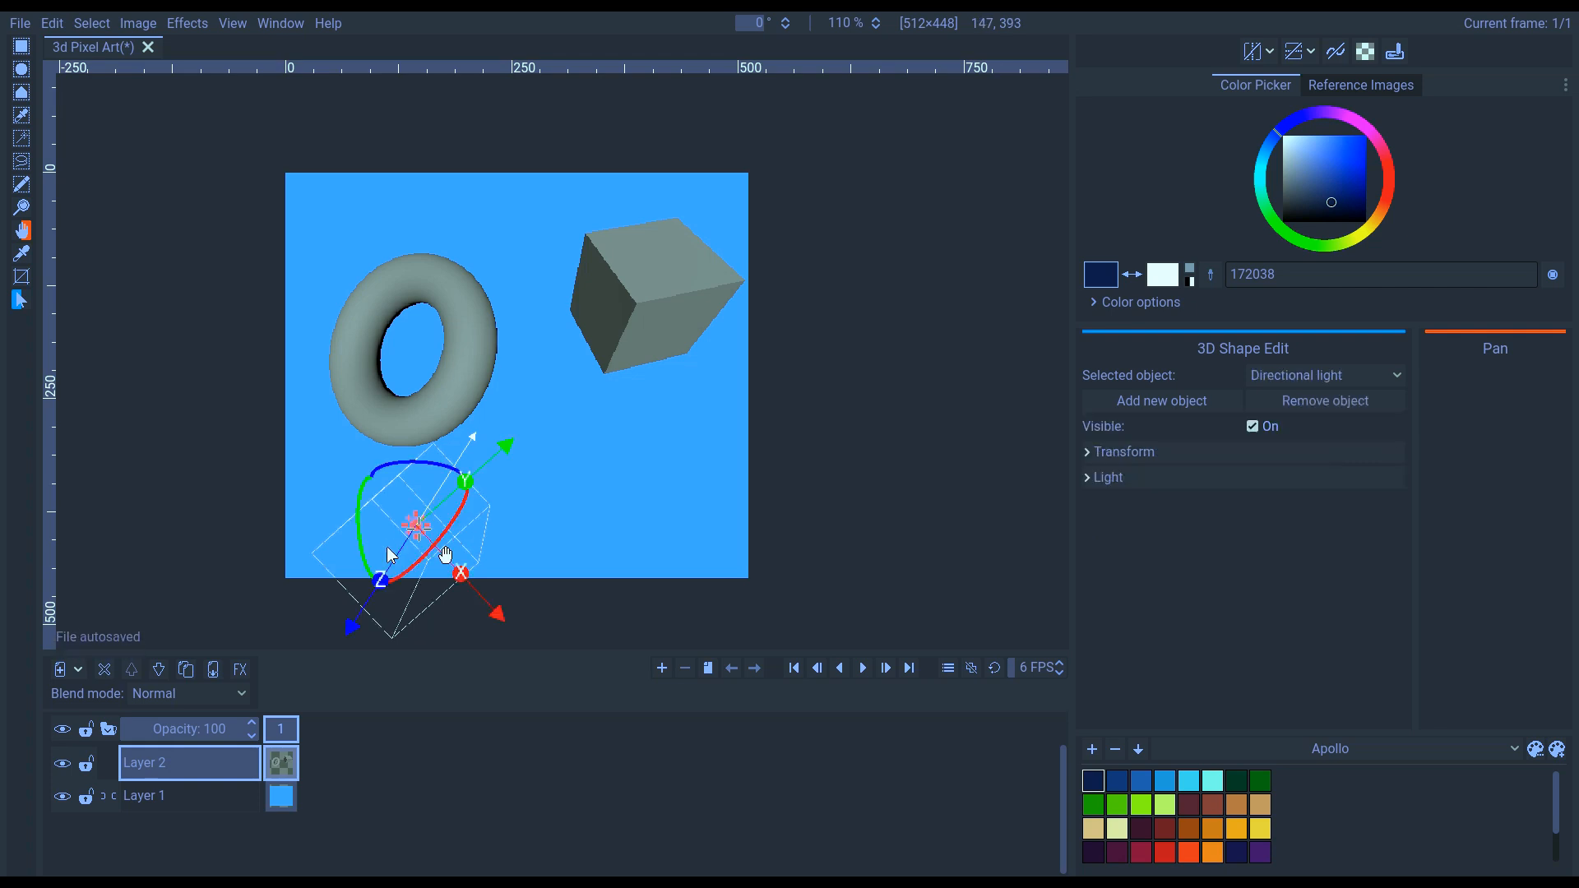
{"action": "left_click", "coordinate": [1088, 477]}
{"action": "left_click", "coordinate": [1297, 504]}
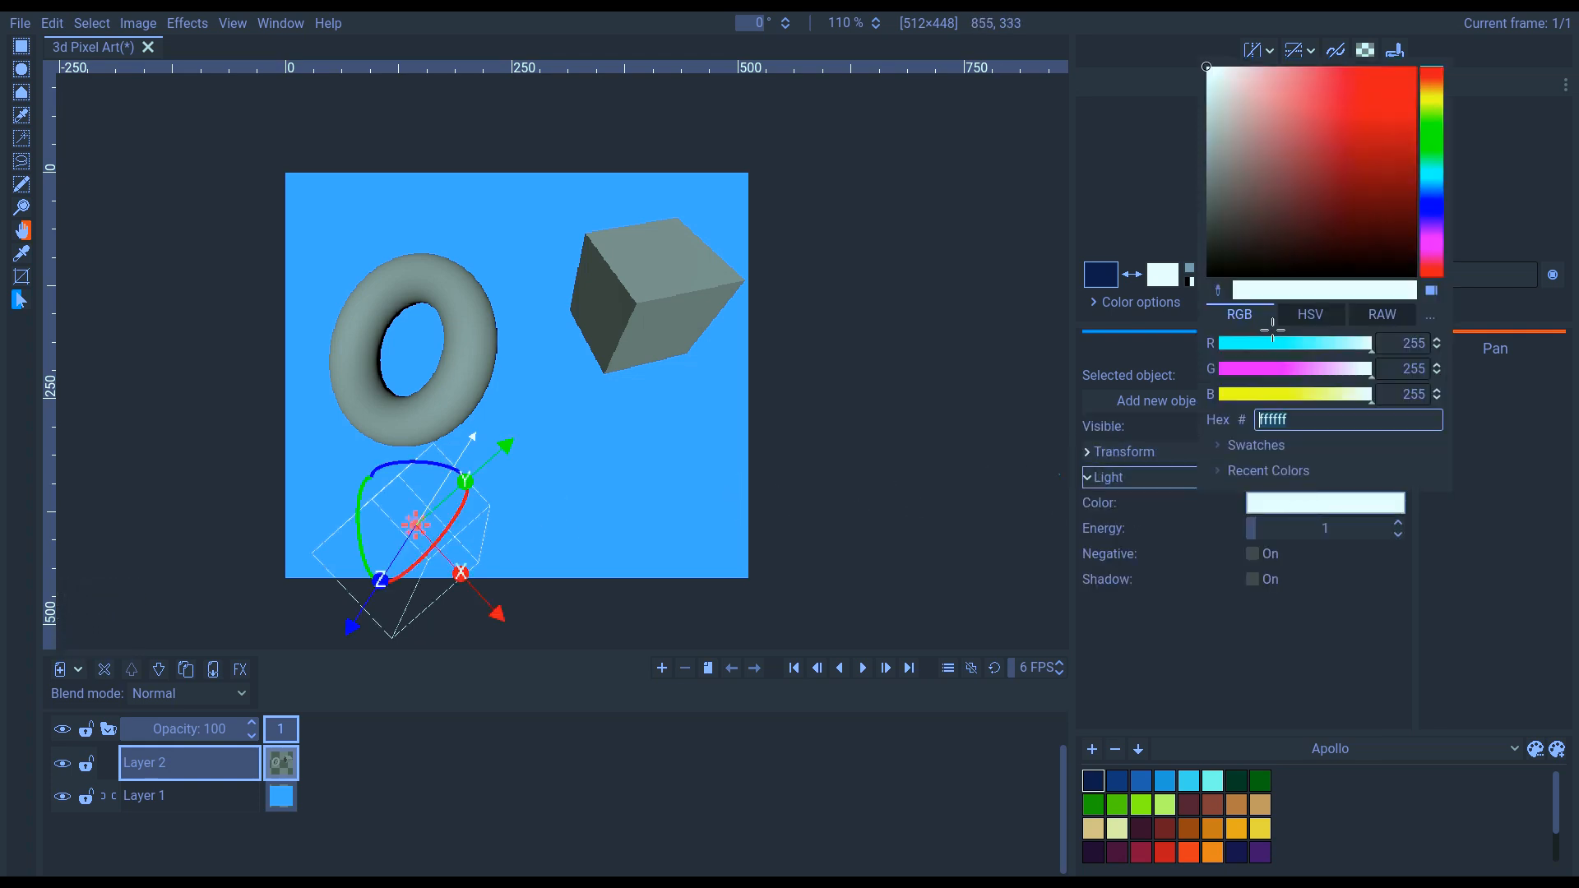
{"action": "left_click_drag", "start_coordinate": [1429, 83], "coordinate": [1431, 128]}
{"action": "left_click_drag", "start_coordinate": [1222, 92], "coordinate": [1273, 108]}
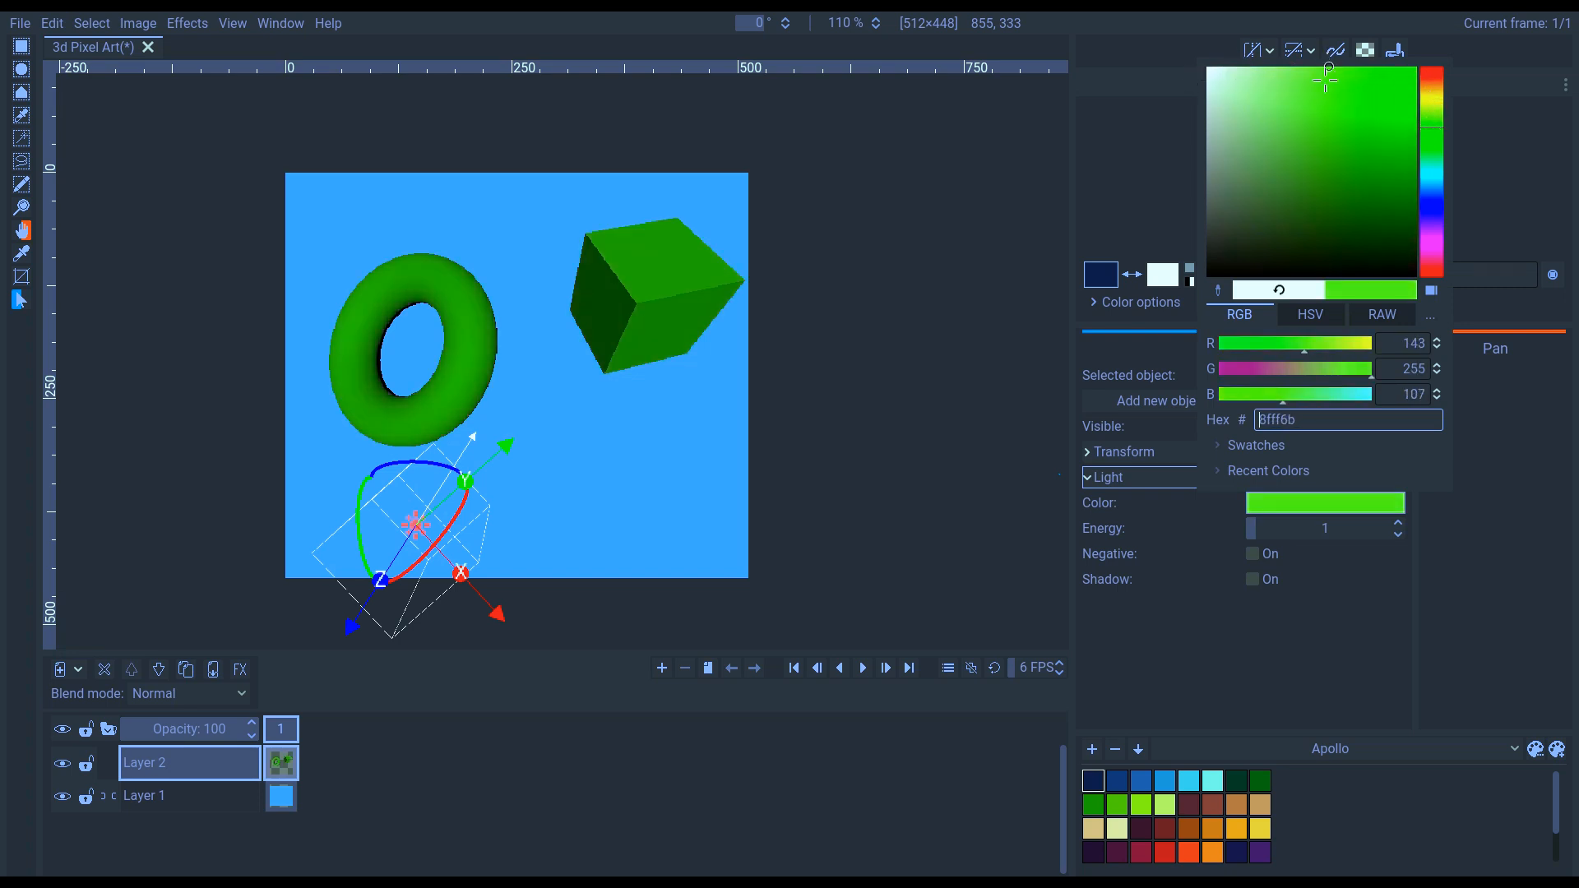
{"action": "left_click", "coordinate": [1324, 93]}
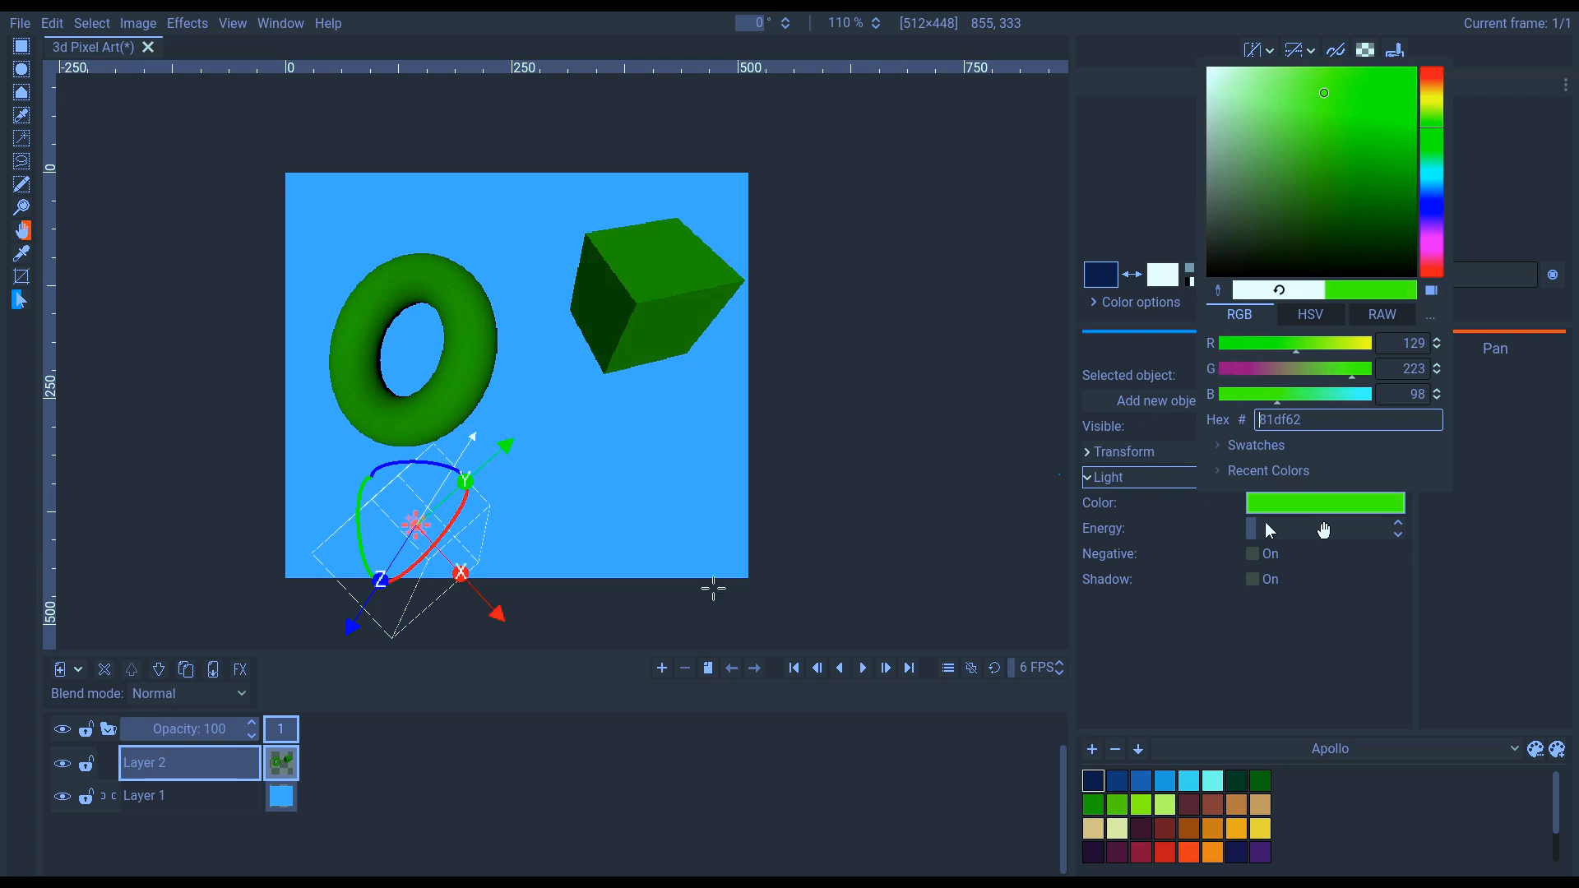
{"action": "left_click", "coordinate": [1271, 531]}
{"action": "mouse_move", "coordinate": [428, 539]}
{"action": "left_mouse_down"}
{"action": "mouse_move", "coordinate": [415, 535]}
{"action": "mouse_move", "coordinate": [407, 638]}
{"action": "mouse_move", "coordinate": [485, 658]}
{"action": "mouse_move", "coordinate": [557, 631]}
{"action": "mouse_move", "coordinate": [580, 589]}
{"action": "left_mouse_up"}
{"action": "left_click_drag", "start_coordinate": [363, 536], "coordinate": [359, 558]}
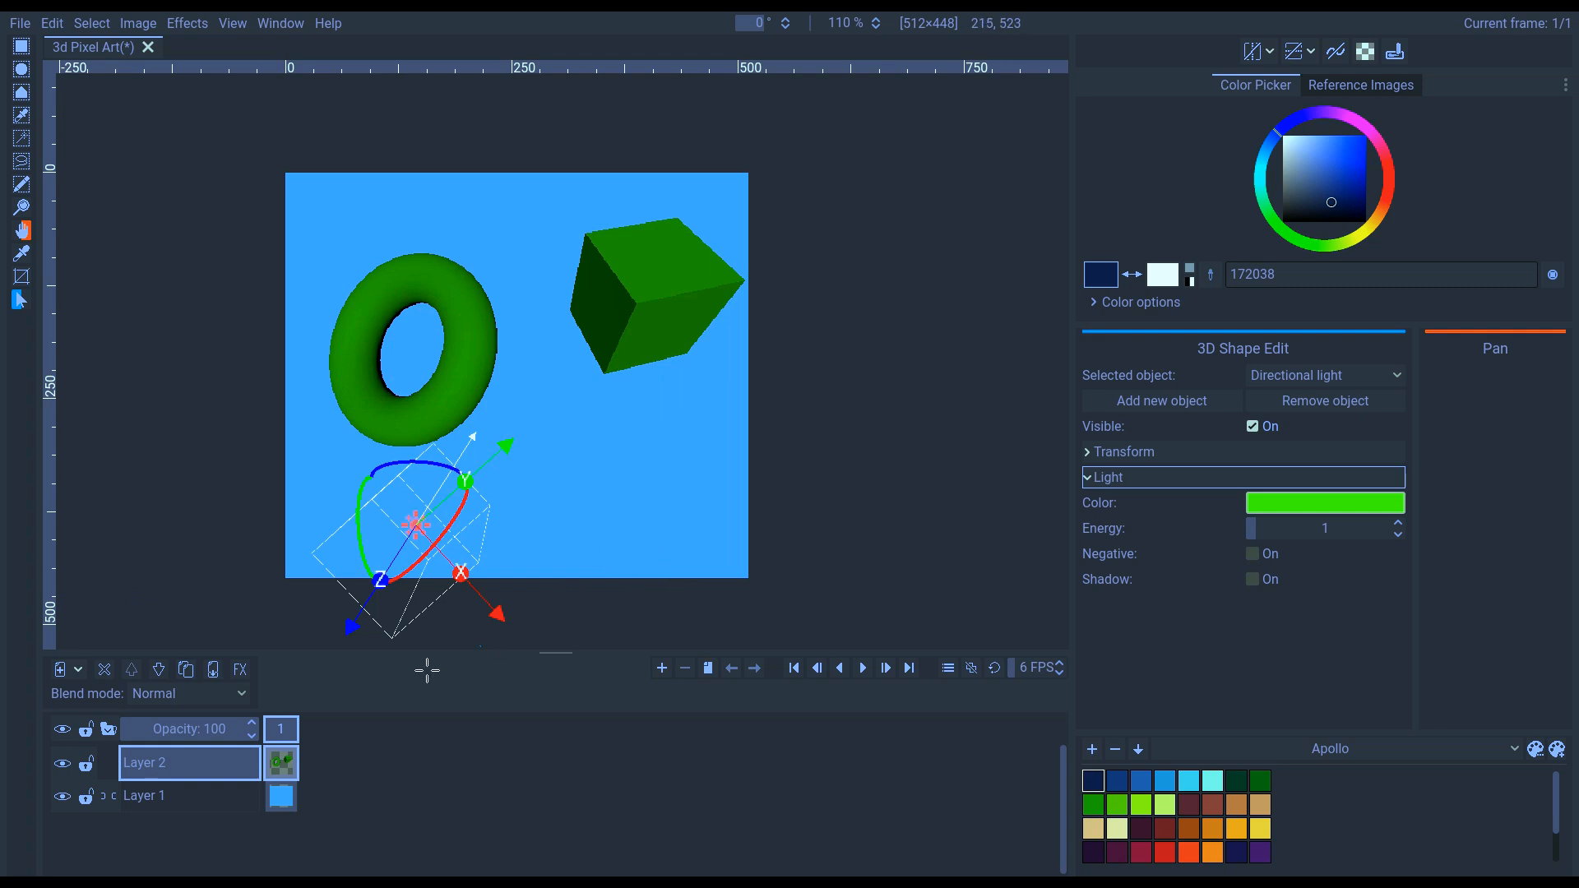
- Add a second 3D layer above the existing one and look through its list of objects
{"action": "left_click", "coordinate": [78, 670]}
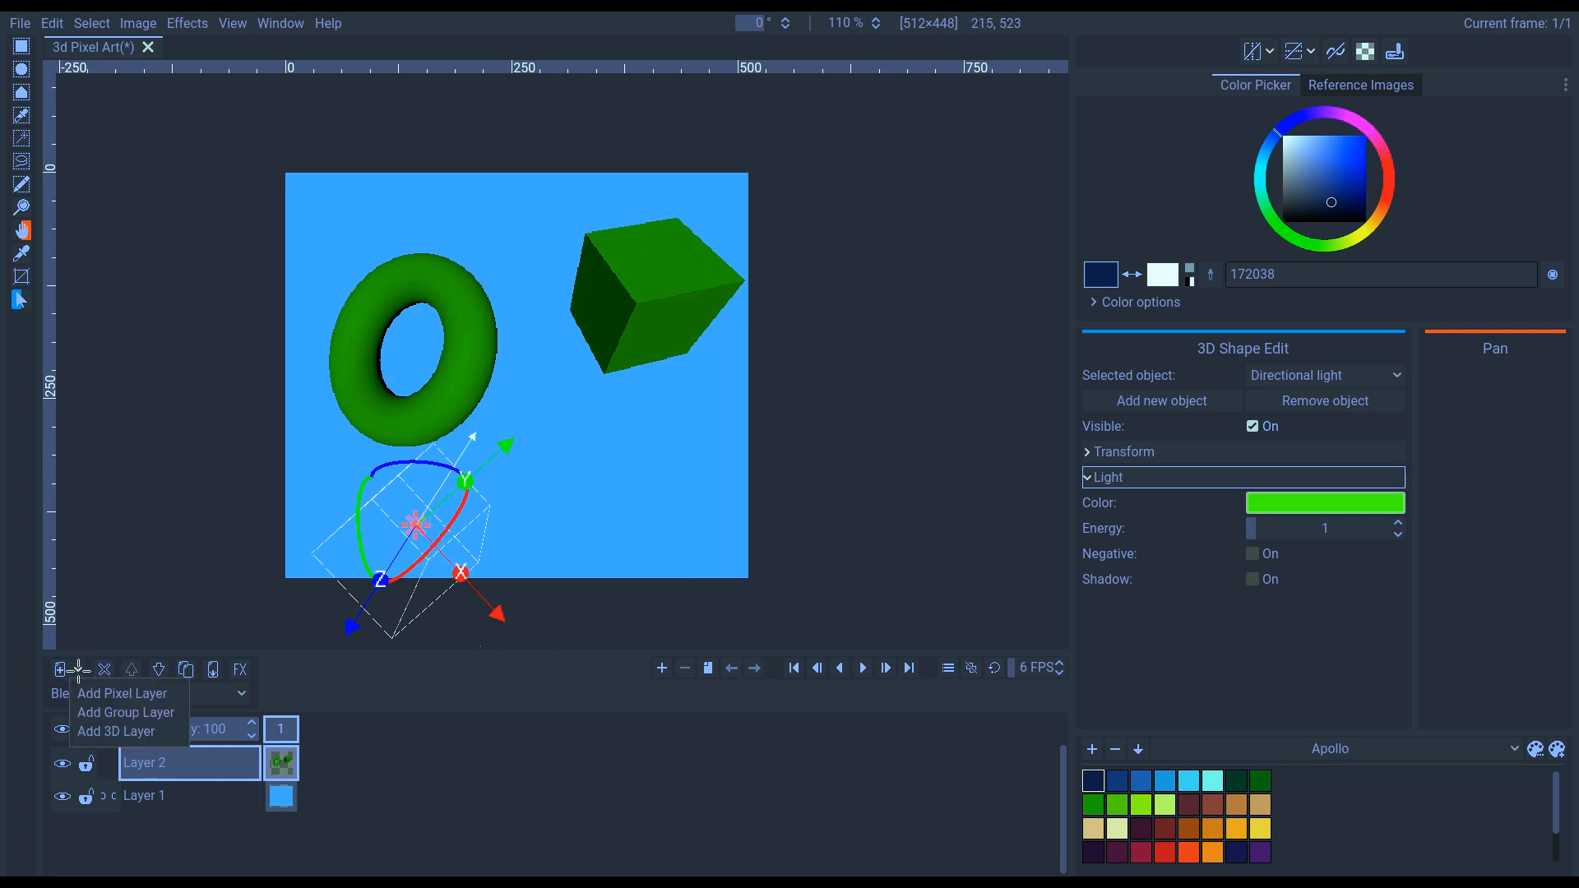
{"action": "left_click", "coordinate": [115, 730]}
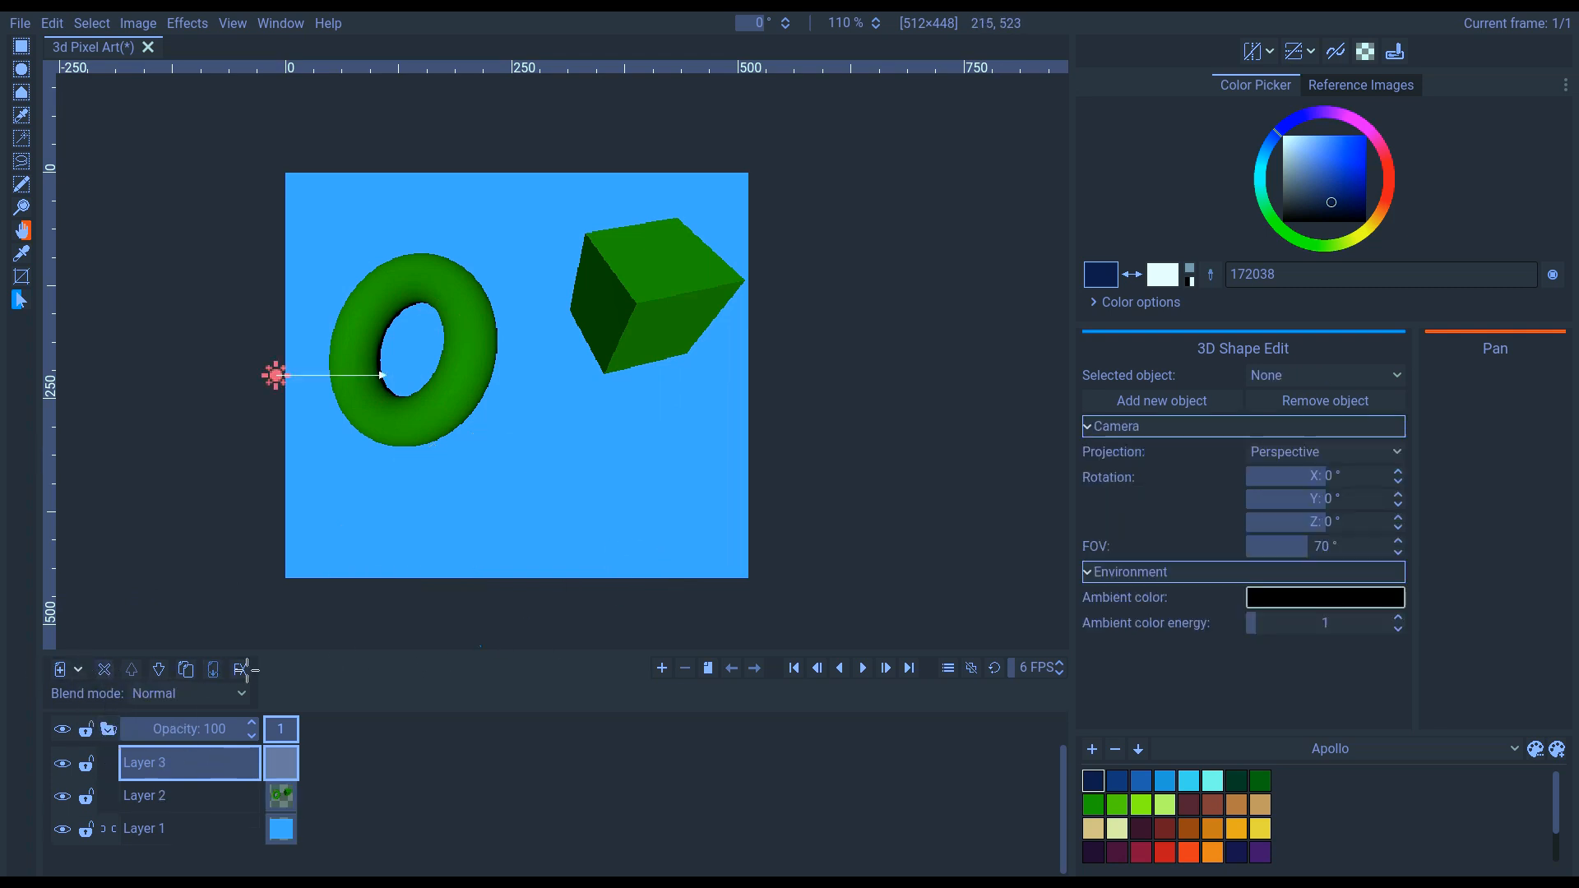
{"action": "left_click", "coordinate": [1303, 374]}
{"action": "left_click", "coordinate": [1305, 367]}
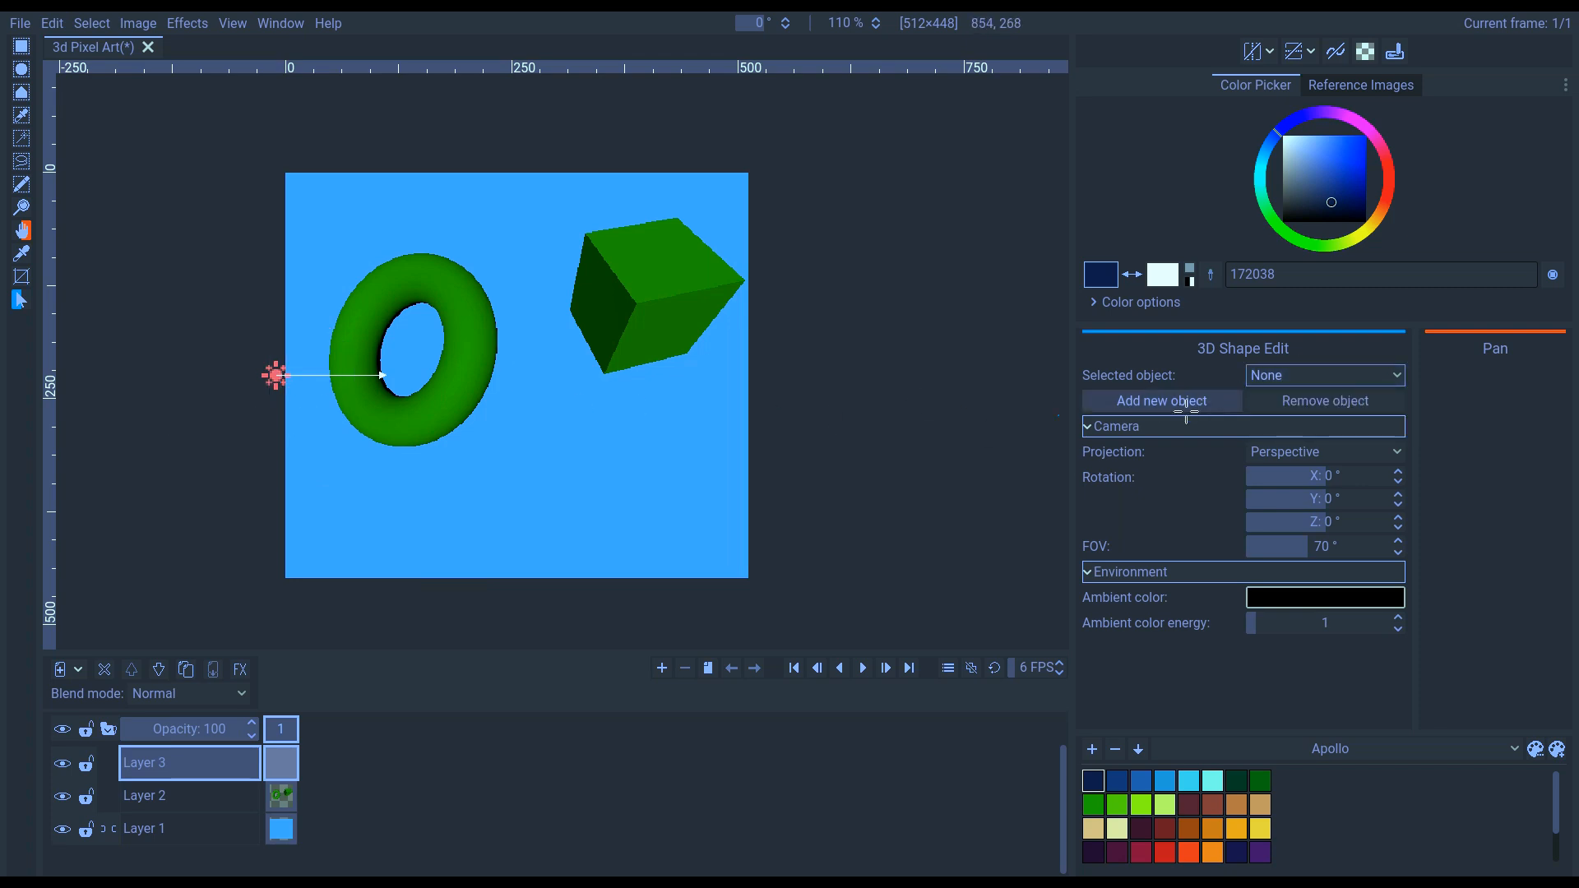
- Add a prism to the new 3D layer, tilt it, and place it just below the box, closer to the camera
{"action": "left_click", "coordinate": [1185, 402]}
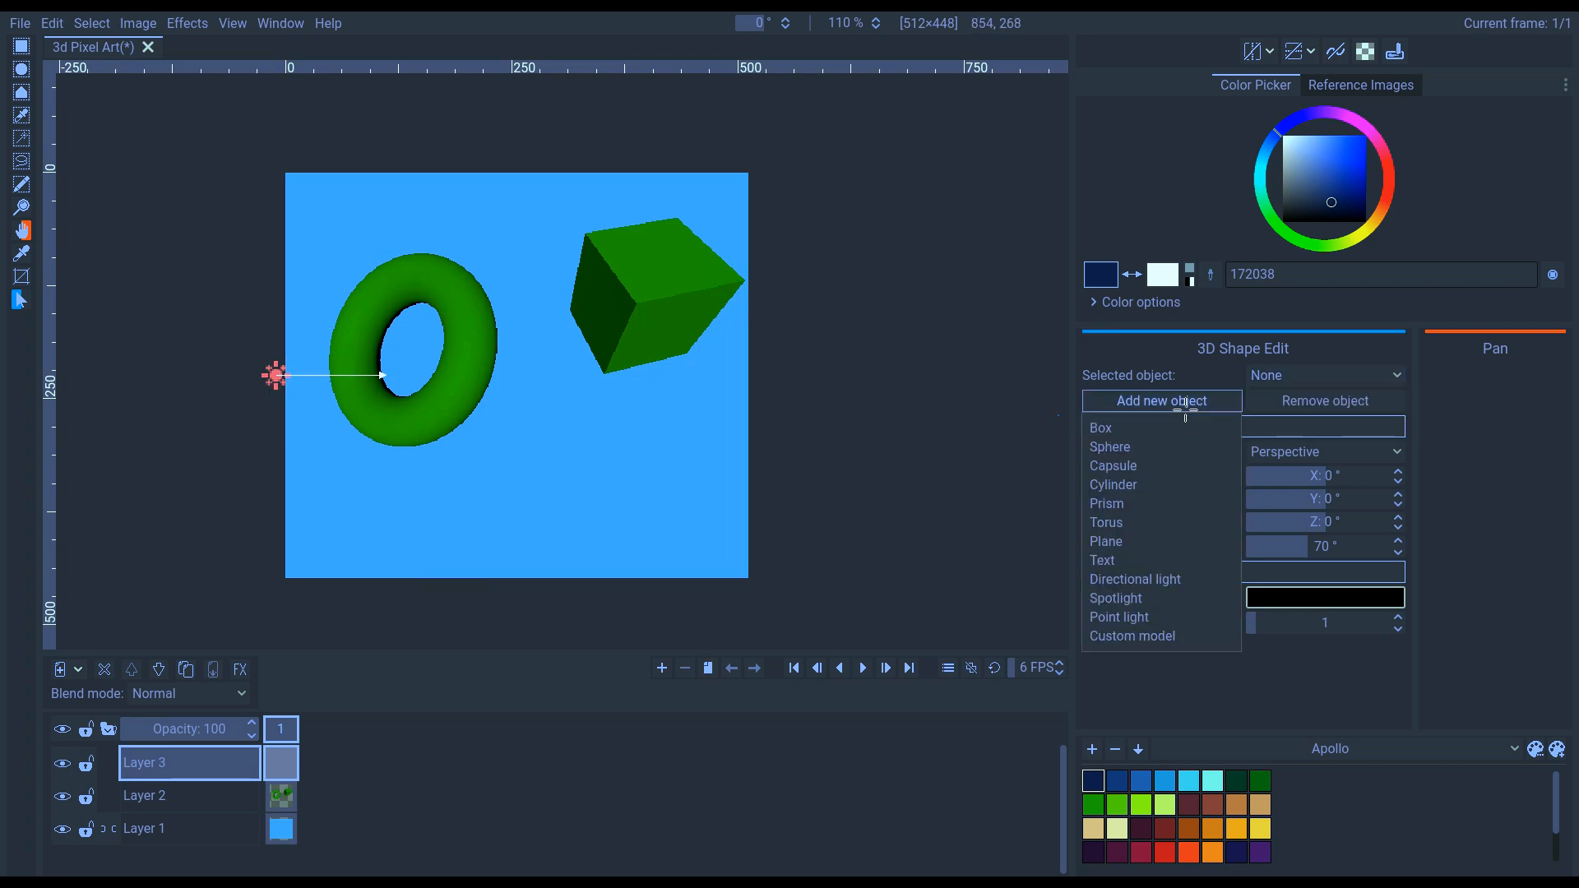
{"action": "left_click", "coordinate": [1107, 504]}
{"action": "left_click_drag", "start_coordinate": [525, 377], "coordinate": [656, 485]}
{"action": "left_click", "coordinate": [713, 382]}
{"action": "left_click", "coordinate": [658, 444]}
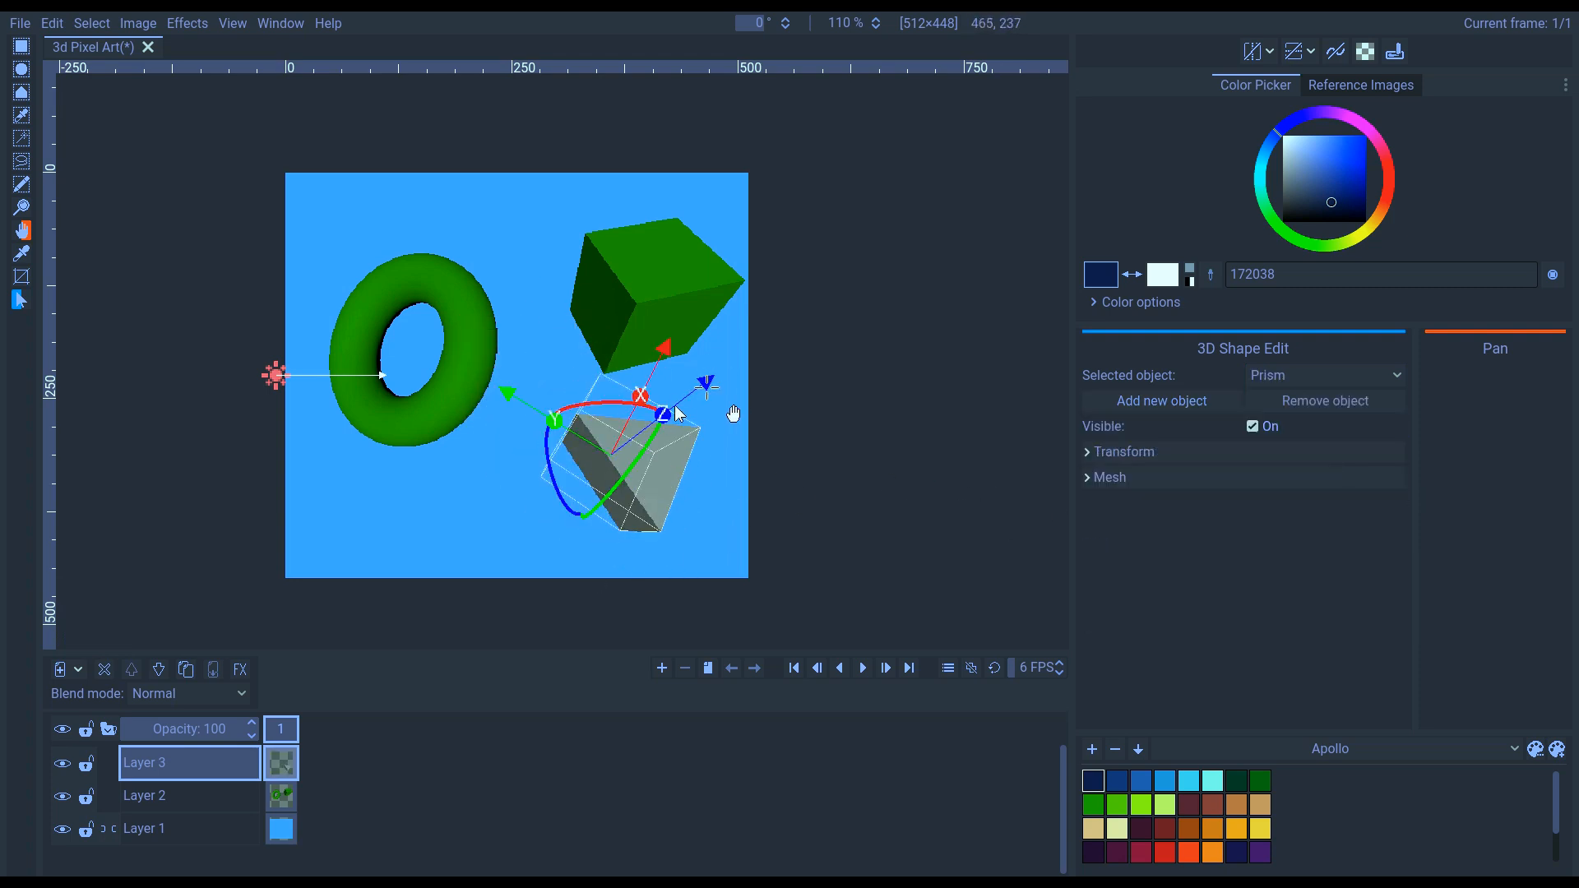
{"action": "left_click_drag", "start_coordinate": [706, 386], "coordinate": [602, 392]}
- Select the new layer's directional light and set its color to red f25c5c
{"action": "left_click", "coordinate": [276, 375]}
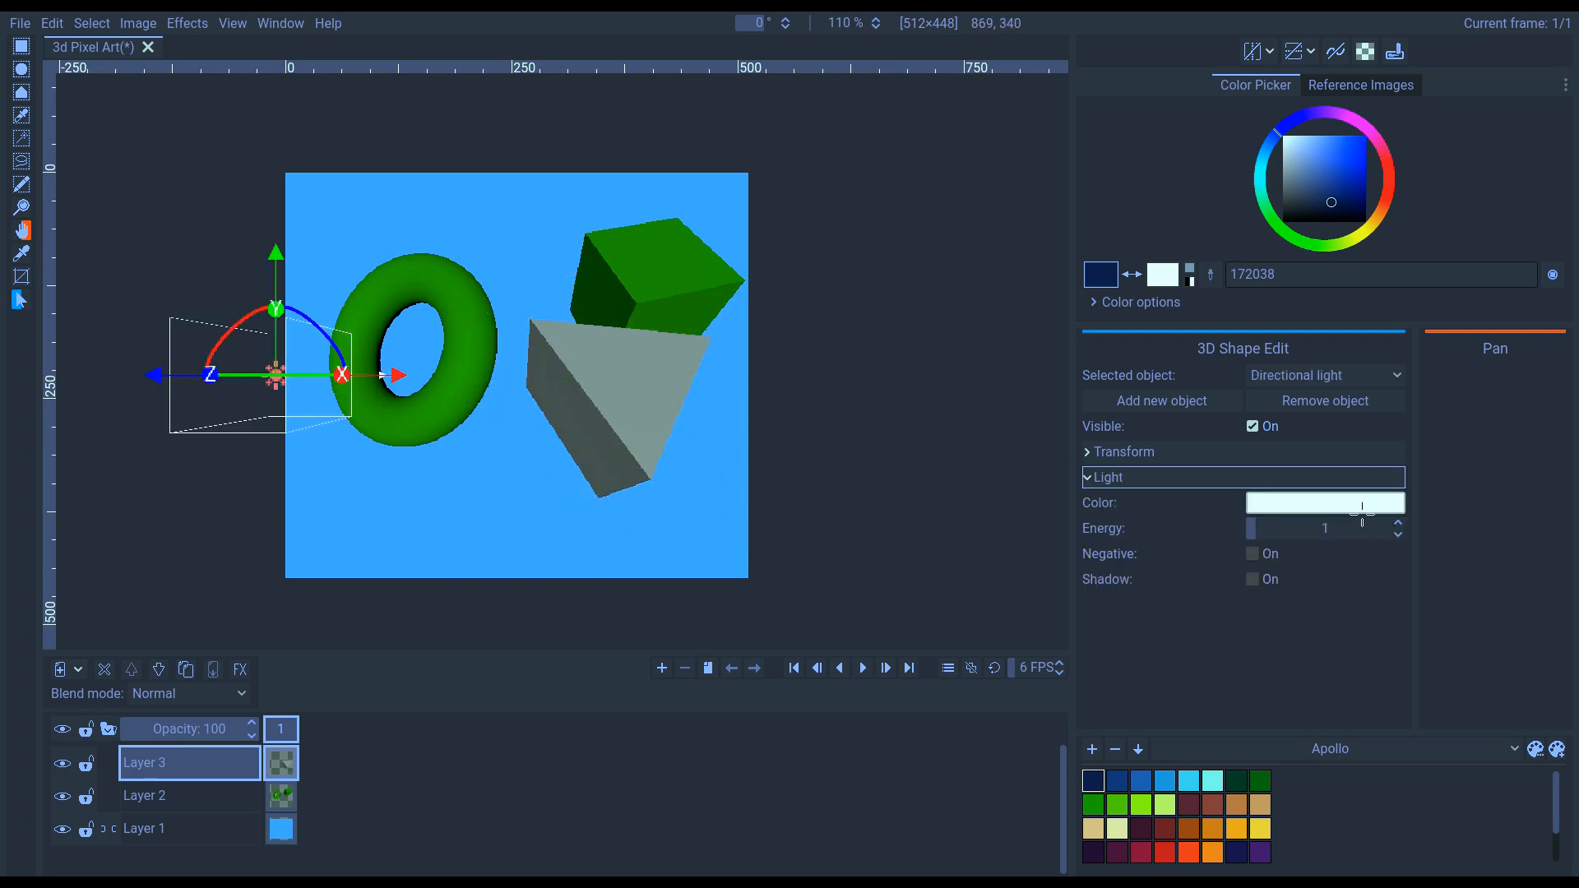
{"action": "left_click", "coordinate": [1325, 503]}
{"action": "left_click", "coordinate": [1338, 78]}
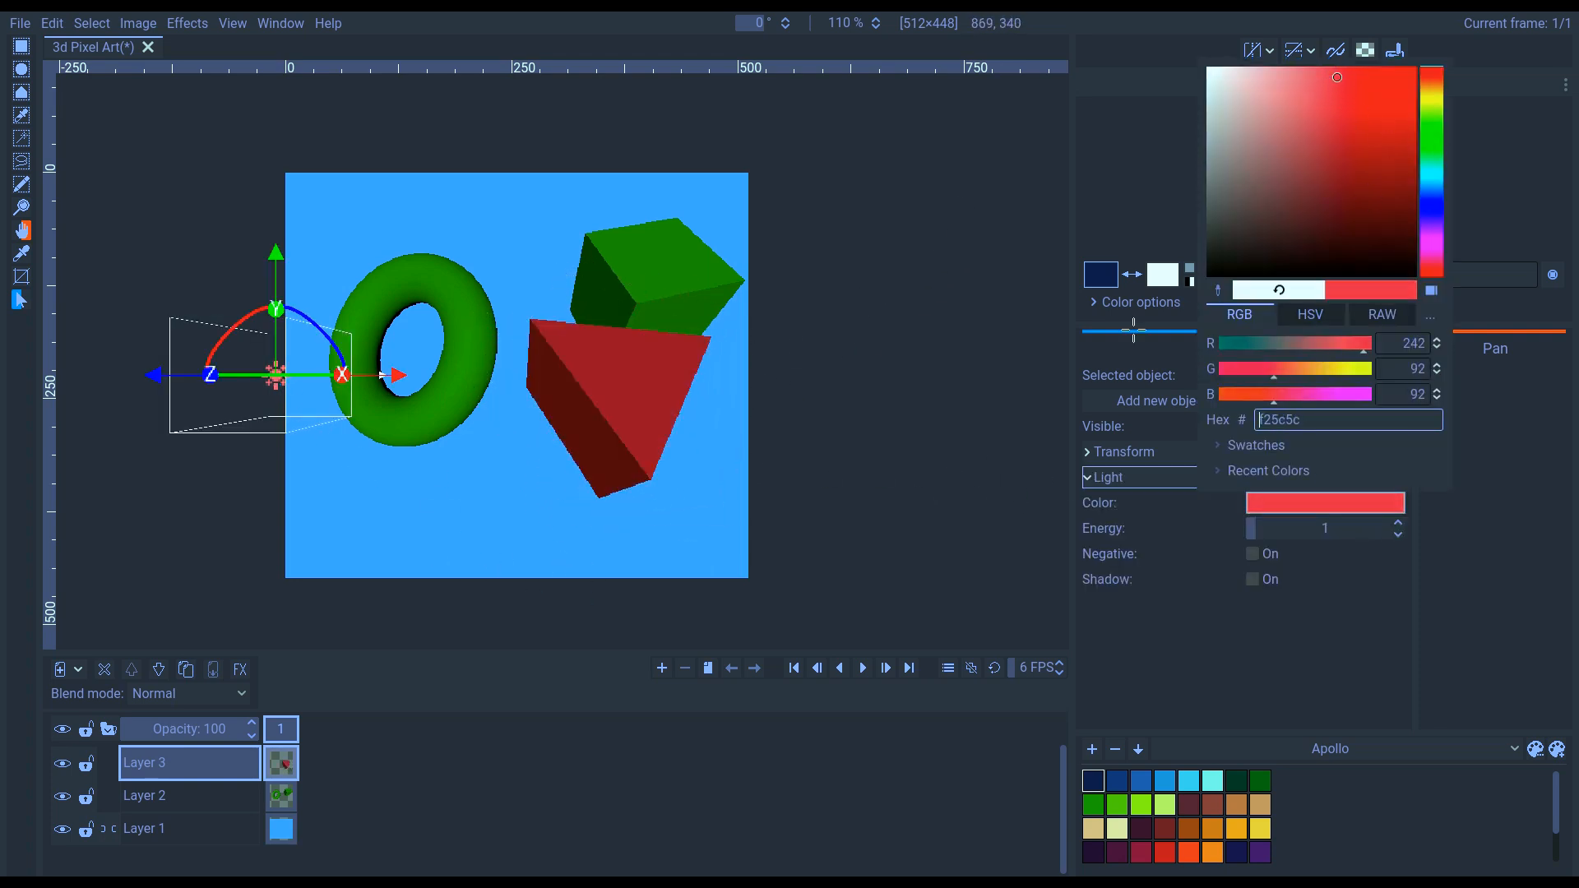
- Examine the pixelated edges and shading of the torus, box and prism up close across the canvas
{"action": "left_click", "coordinate": [803, 518]}
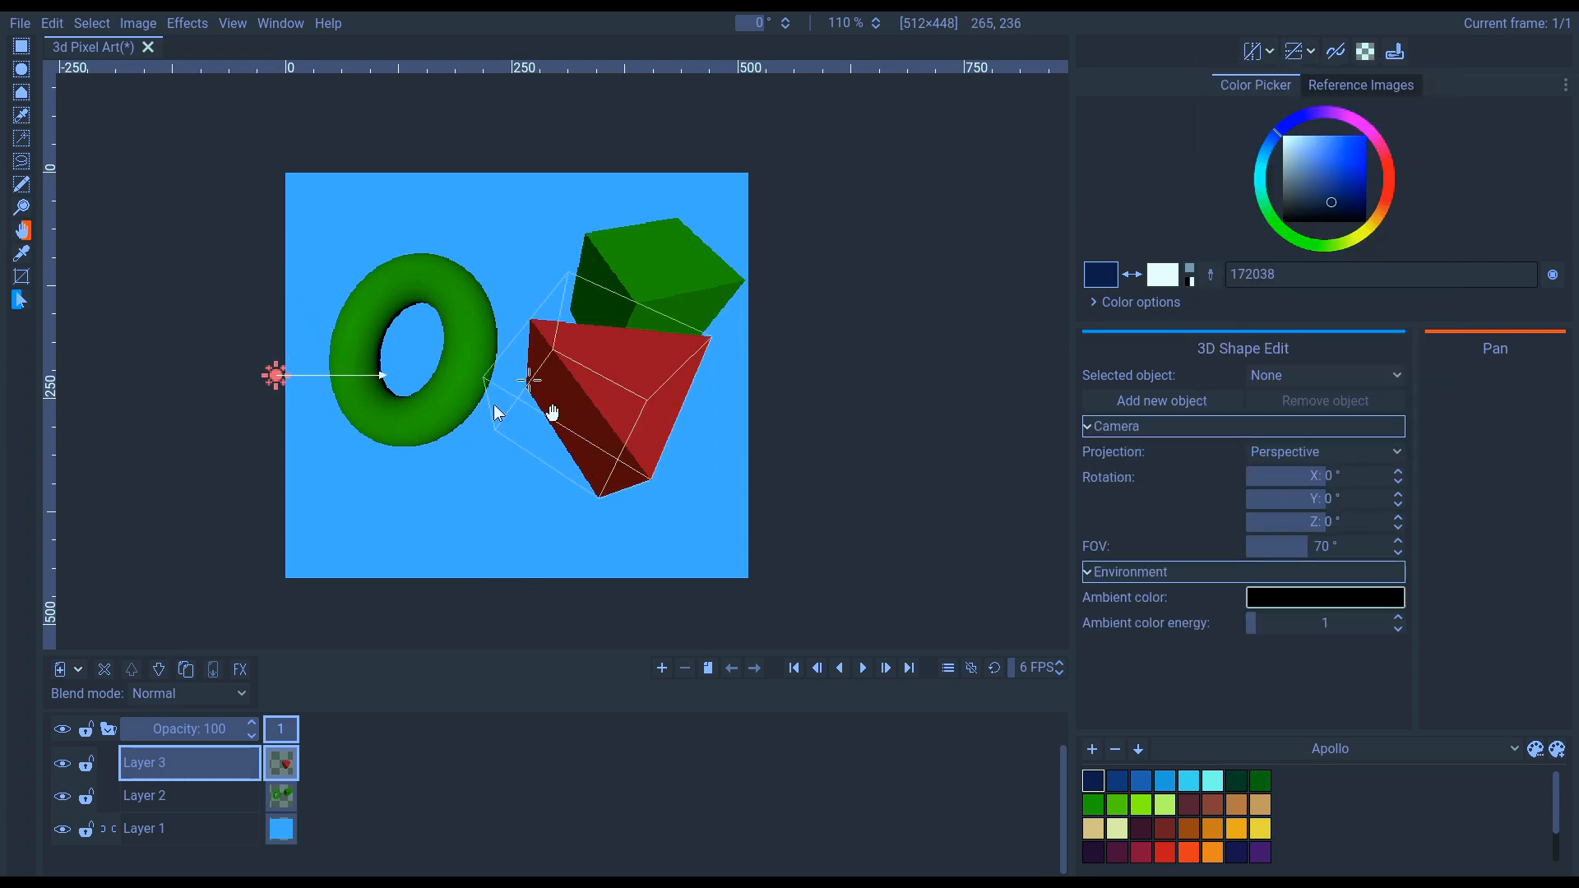
{"action": "scroll", "coordinate": [498, 391], "scroll_direction": "up", "scroll_amount": 5}
{"action": "scroll", "coordinate": [449, 333], "scroll_direction": "up", "scroll_amount": 5}
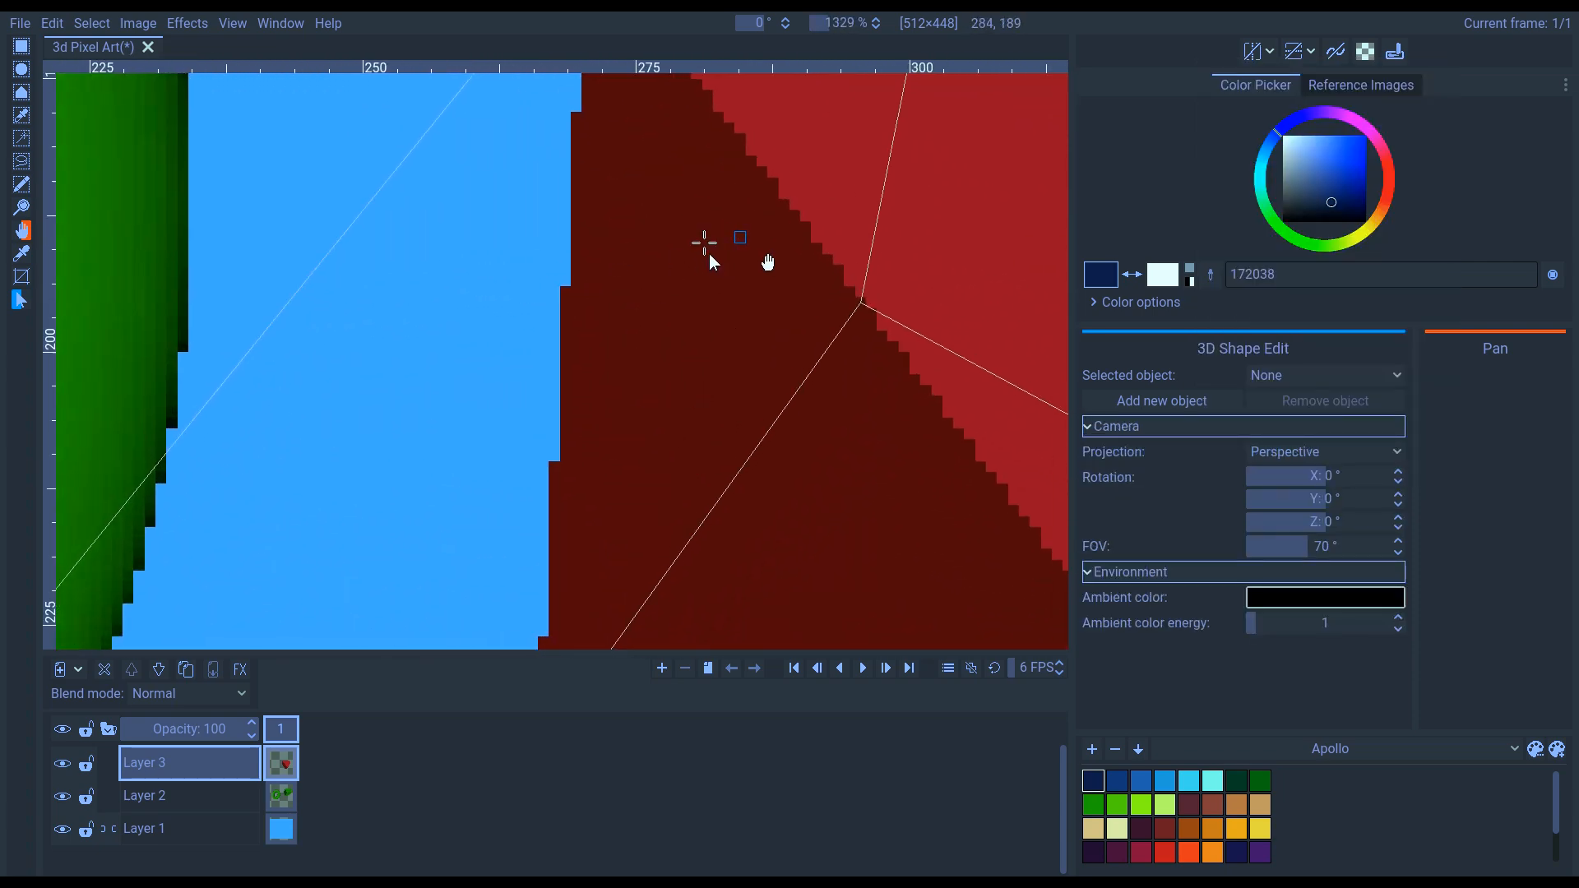
{"action": "scroll", "coordinate": [243, 237], "scroll_direction": "right", "scroll_amount": 10}
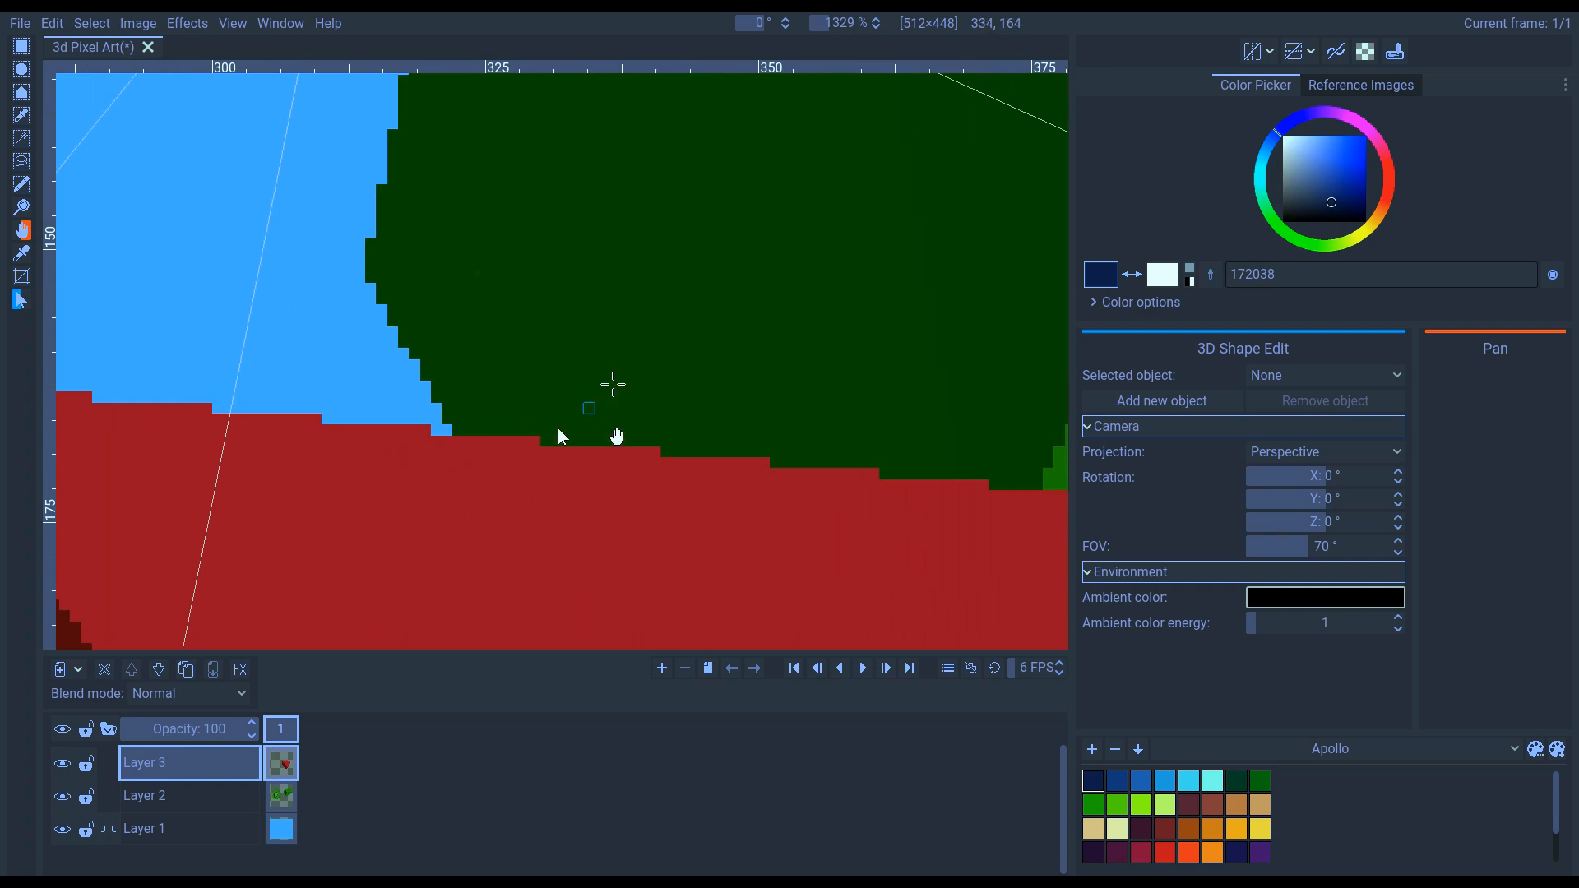
{"action": "scroll", "coordinate": [559, 428], "scroll_direction": "up", "scroll_amount": 3}
{"action": "left_click_drag", "start_coordinate": [401, 433], "coordinate": [311, 580]}
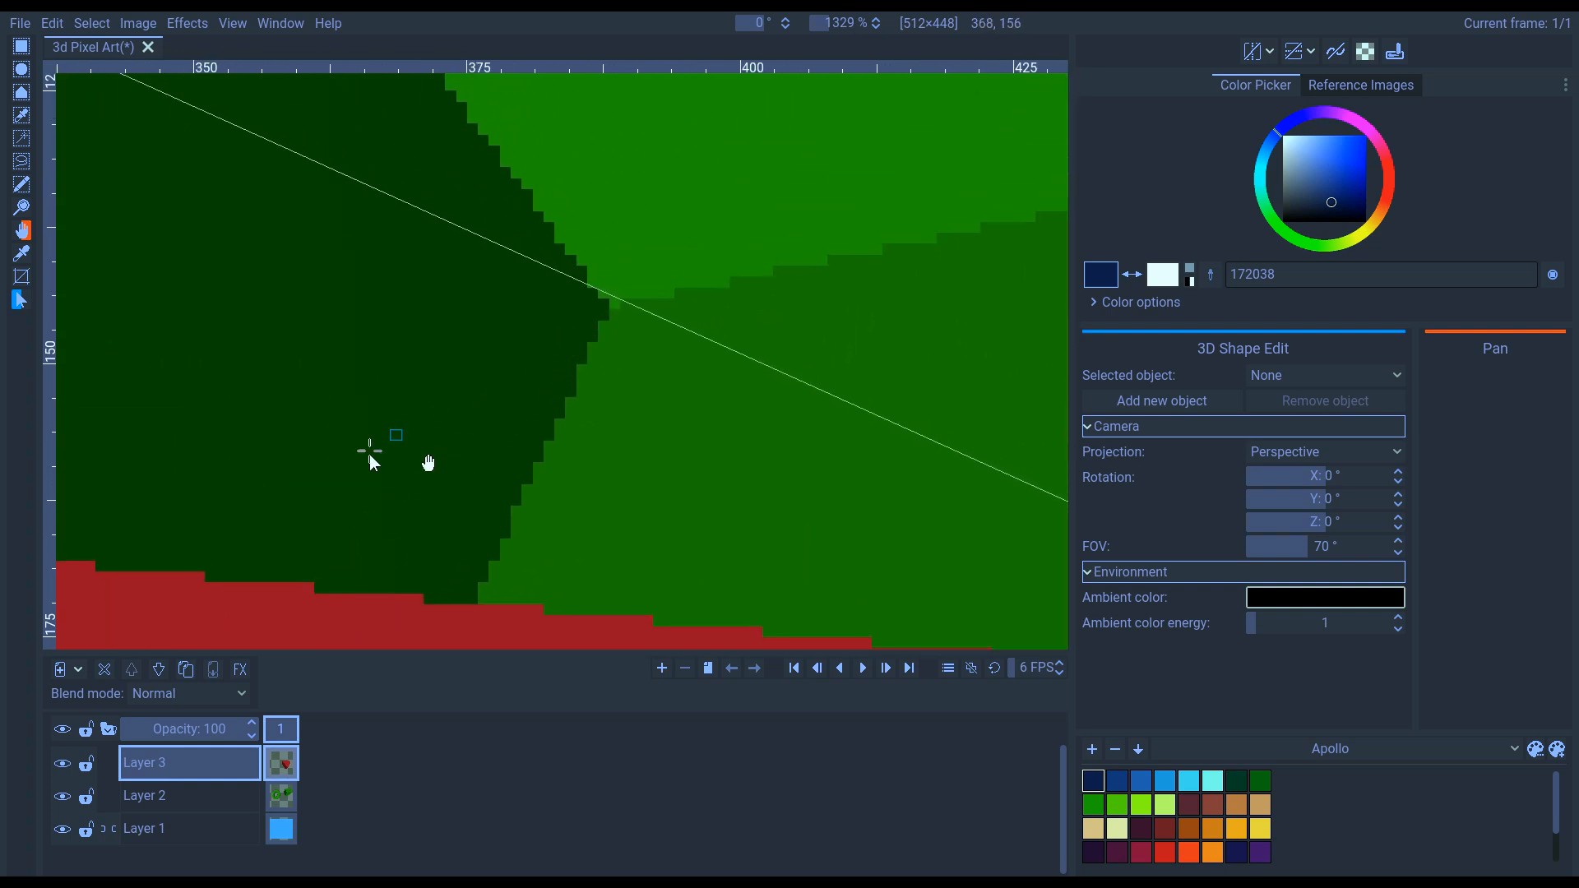
{"action": "left_click_drag", "start_coordinate": [373, 460], "coordinate": [899, 405]}
{"action": "left_click_drag", "start_coordinate": [300, 486], "coordinate": [895, 364]}
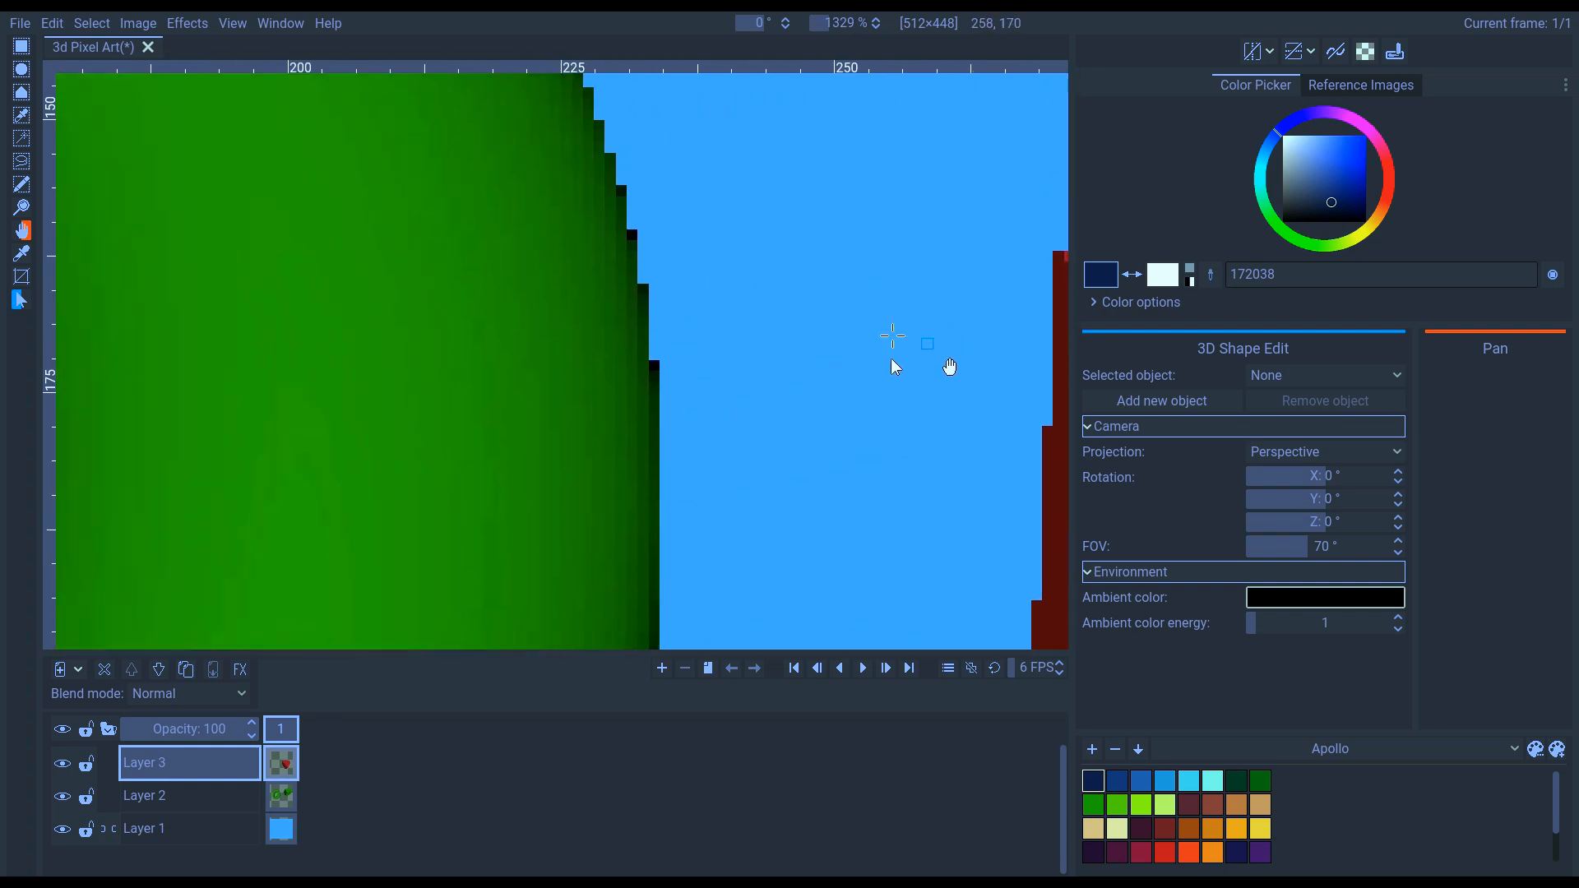
{"action": "left_click_drag", "start_coordinate": [688, 247], "coordinate": [714, 539]}
{"action": "left_click_drag", "start_coordinate": [444, 205], "coordinate": [588, 115]}
{"action": "left_click_drag", "start_coordinate": [465, 567], "coordinate": [644, 438]}
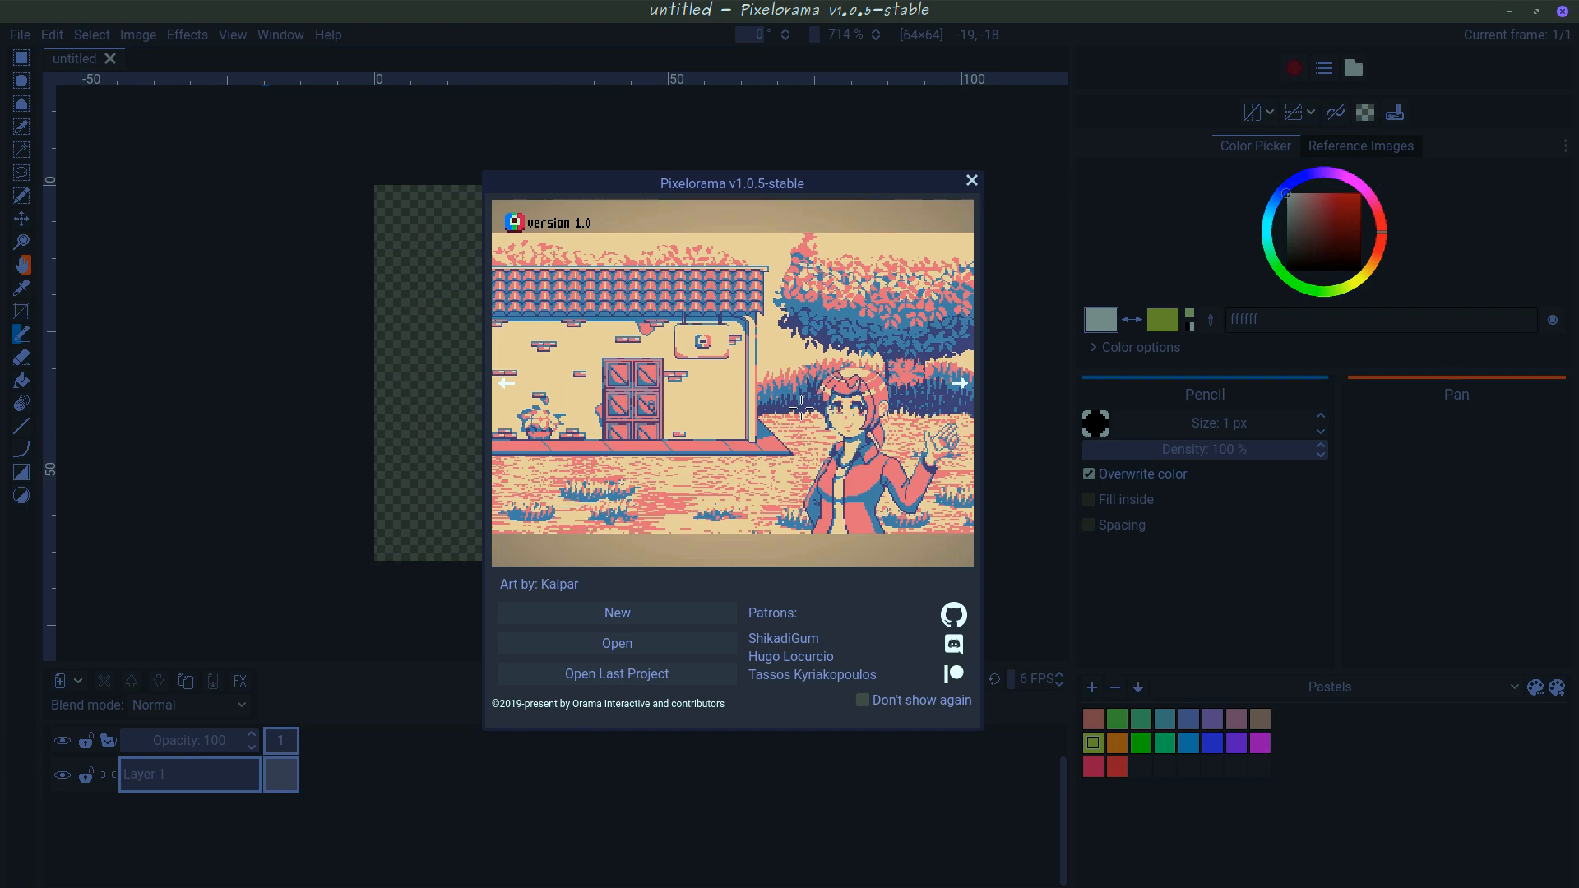
- Create a project named "custom model" from the 160x240 - Tandy template and close the untitled project
{"action": "left_click", "coordinate": [624, 614]}
{"action": "left_click", "coordinate": [853, 344]}
{"action": "type", "text": "custom model"}
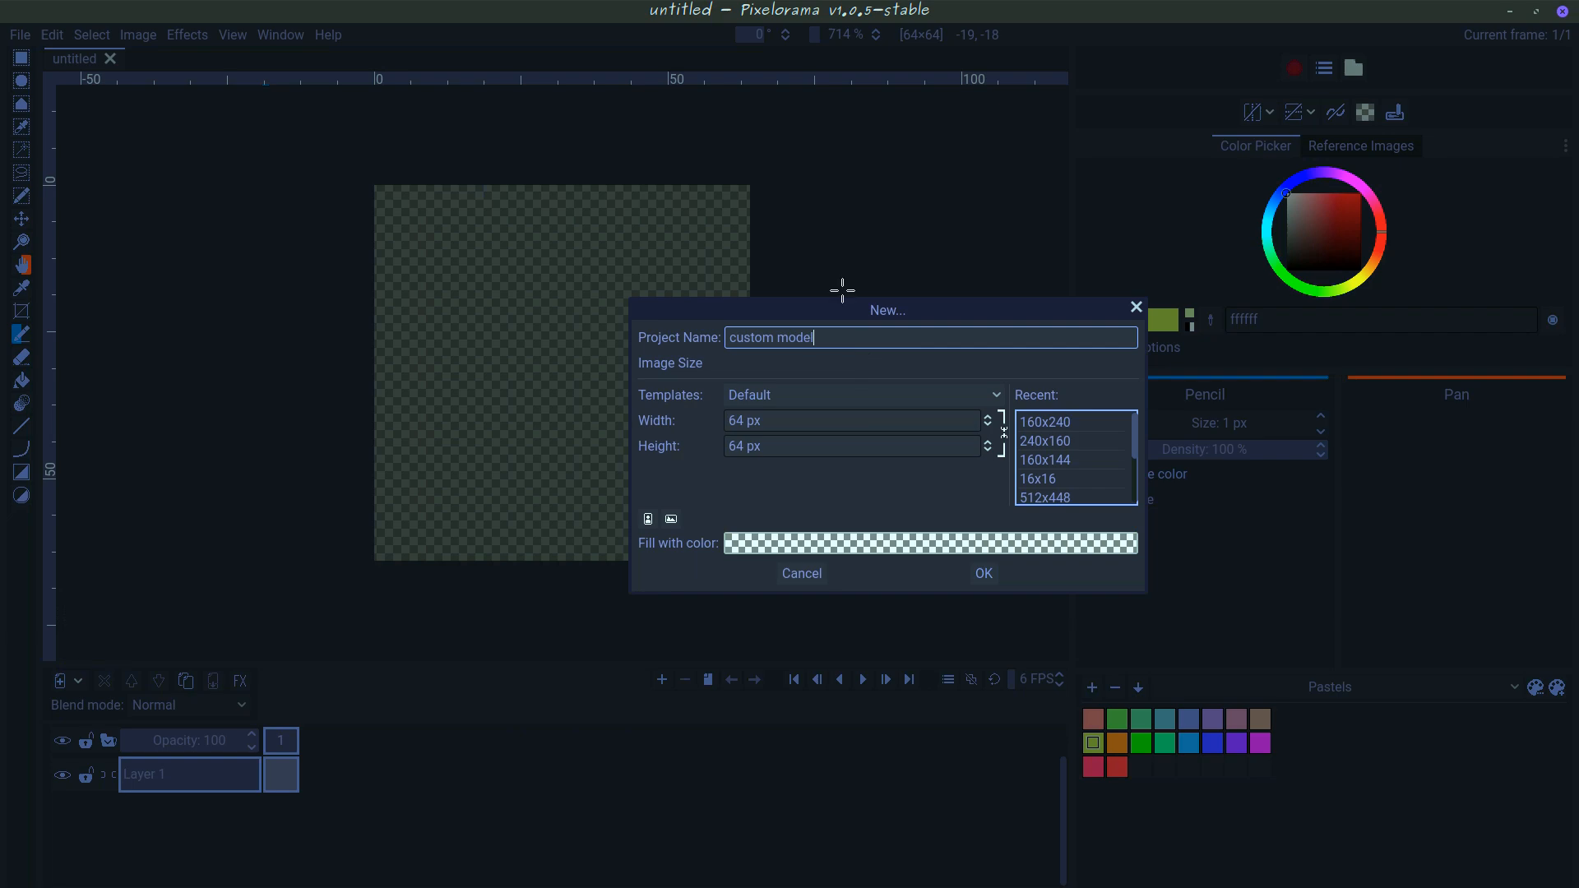
{"action": "left_click", "coordinate": [847, 395]}
{"action": "left_click", "coordinate": [814, 704]}
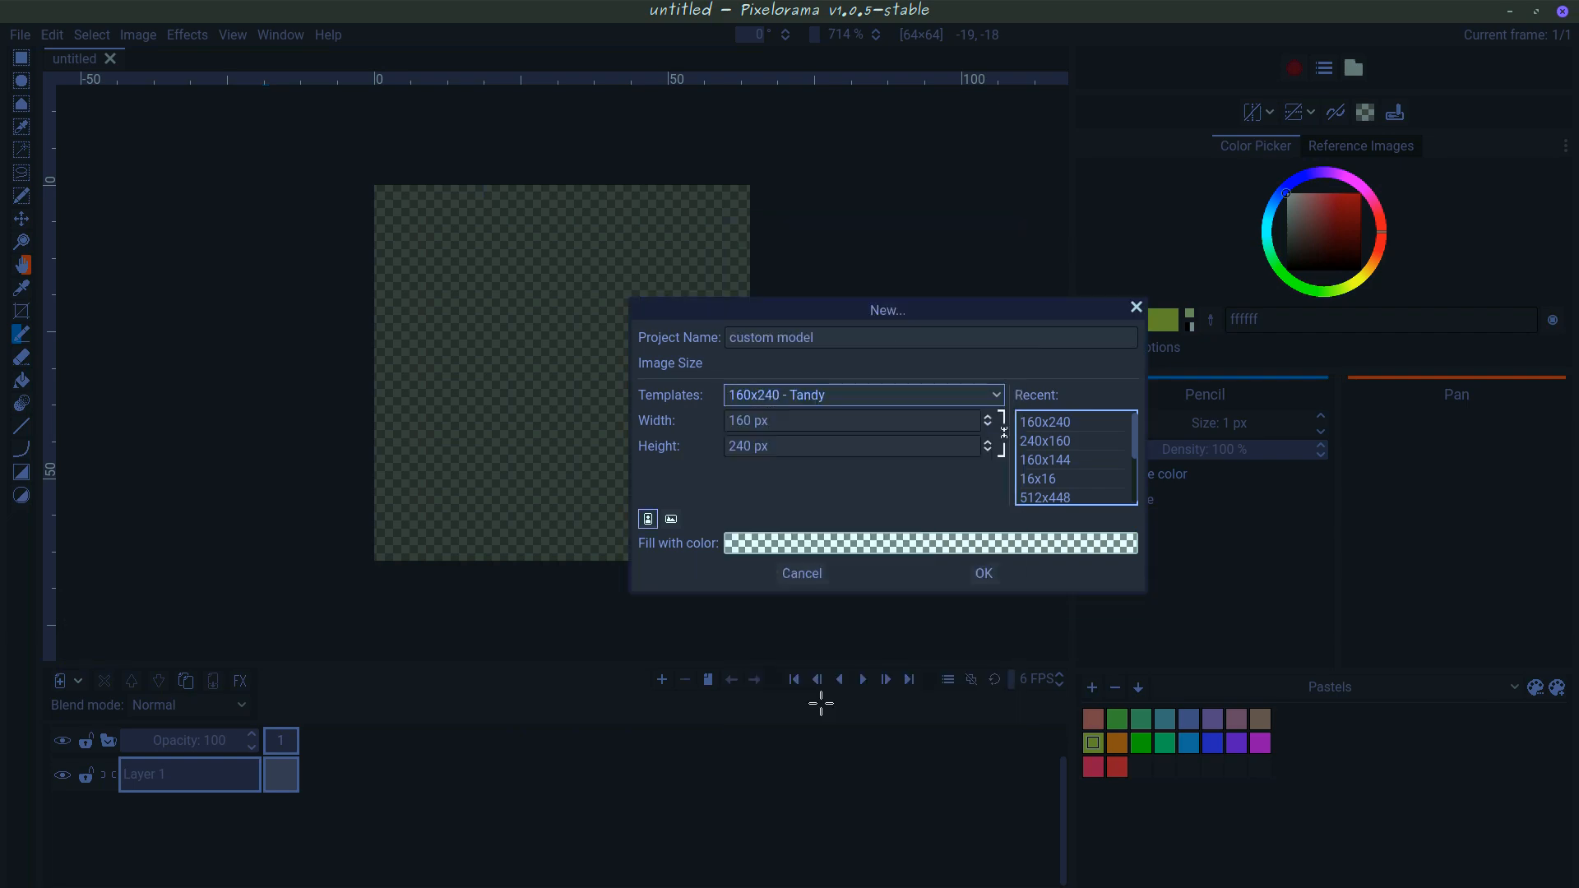
{"action": "left_click", "coordinate": [986, 574]}
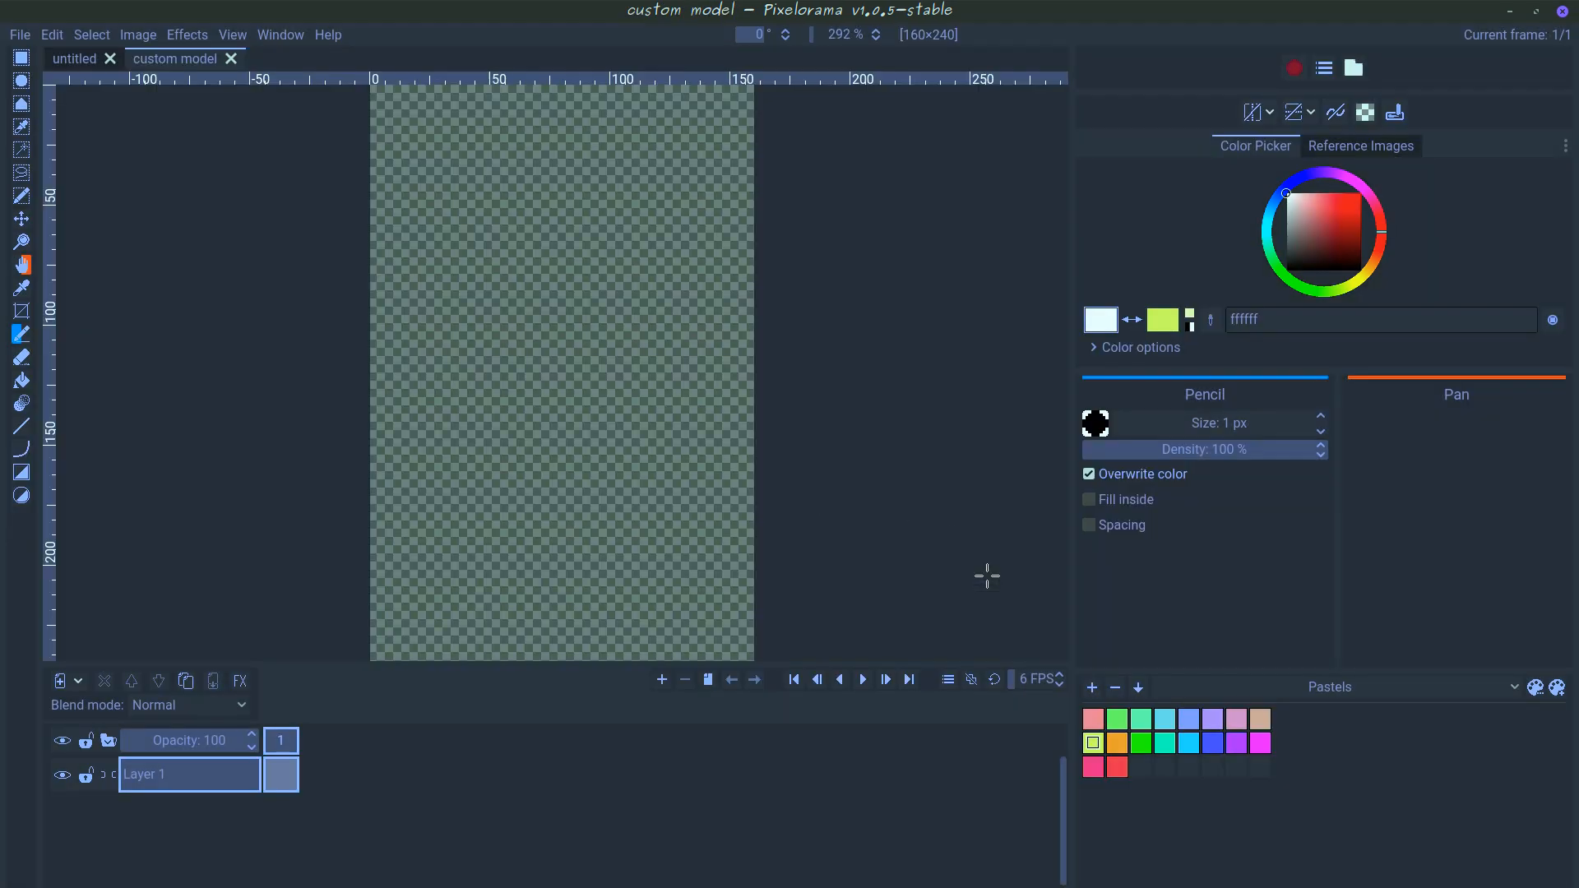
{"action": "left_click", "coordinate": [111, 58]}
{"action": "scroll", "coordinate": [571, 392], "scroll_direction": "down", "scroll_amount": 1}
{"action": "scroll", "coordinate": [600, 378], "scroll_direction": "up", "scroll_amount": 2}
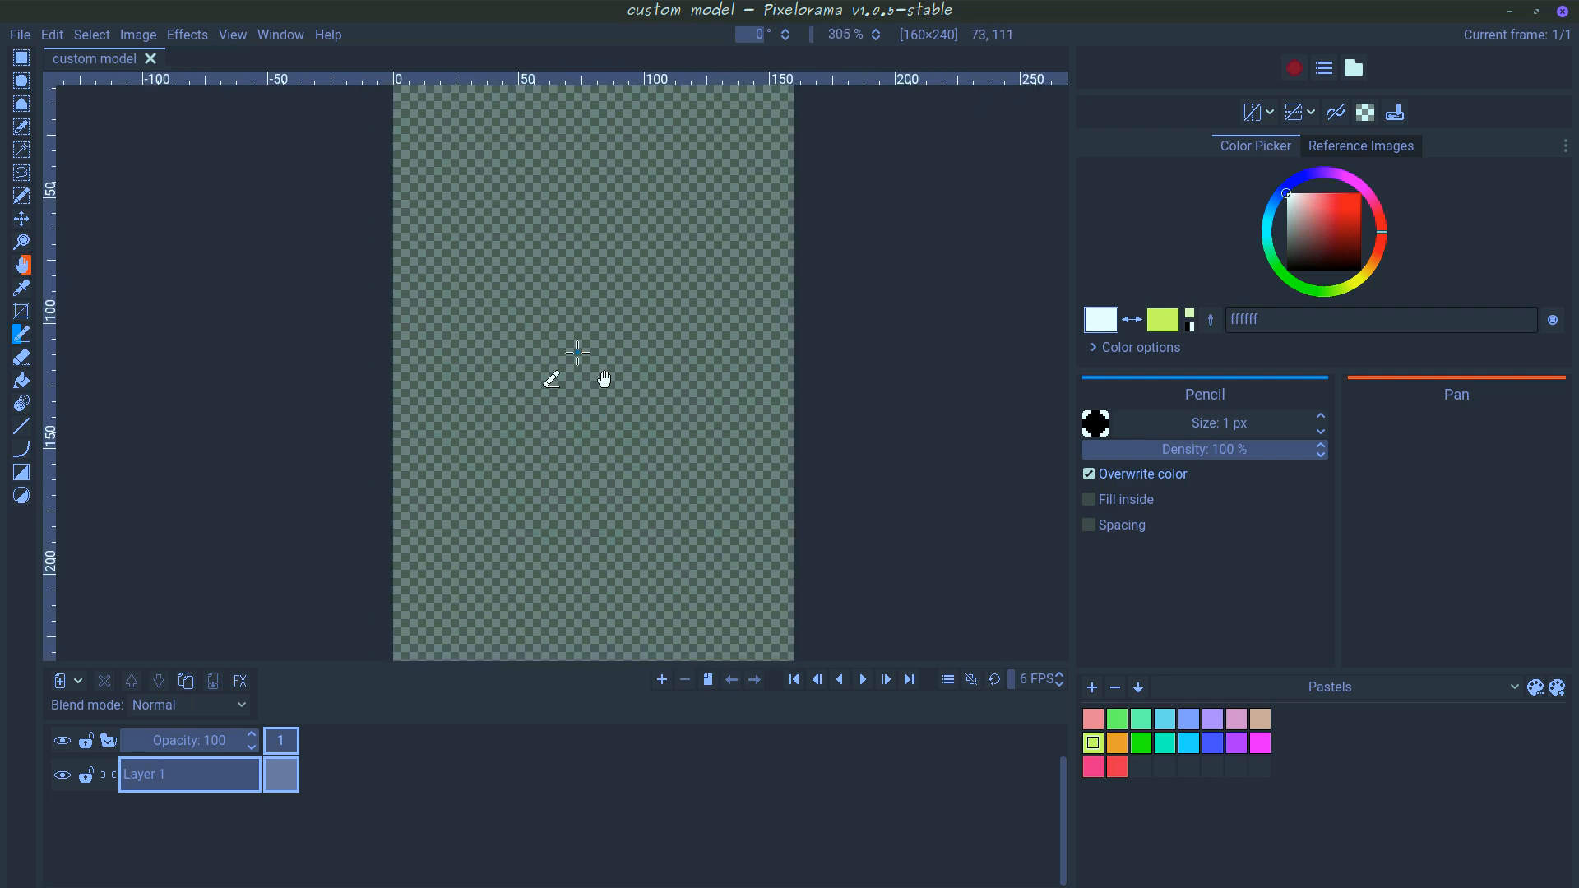
- Add a 3D layer and move Layer 1 above it in the layer stack
{"action": "left_click", "coordinate": [79, 676]}
{"action": "left_click", "coordinate": [119, 748]}
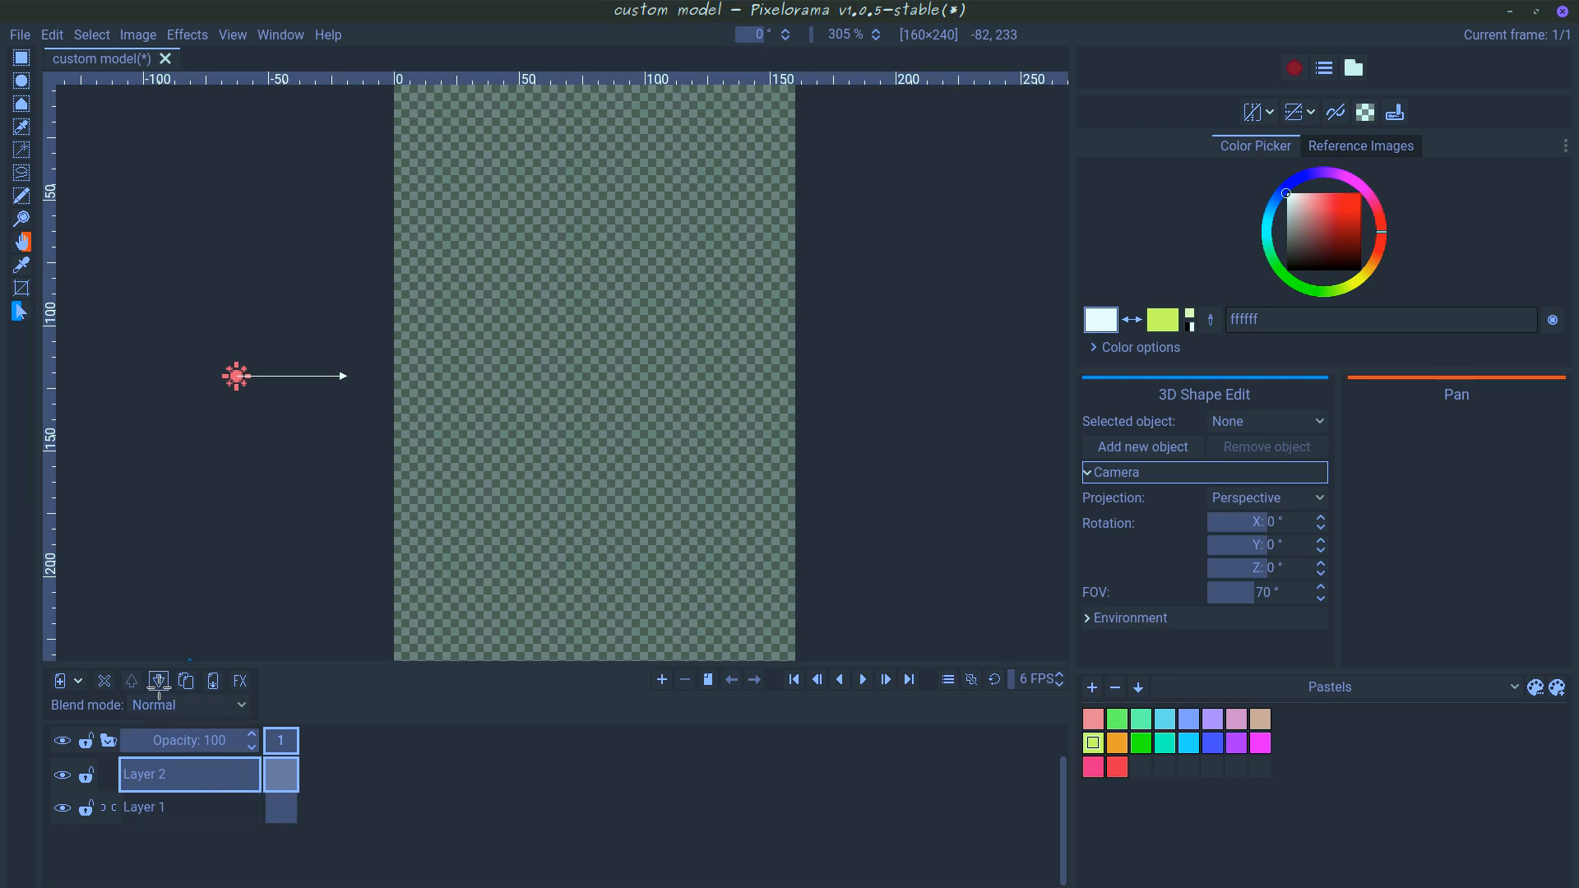
{"action": "left_click_drag", "start_coordinate": [189, 807], "coordinate": [212, 773]}
- Assign the Eraser as the secondary tool and save the custom model project
{"action": "right_click", "coordinate": [22, 357]}
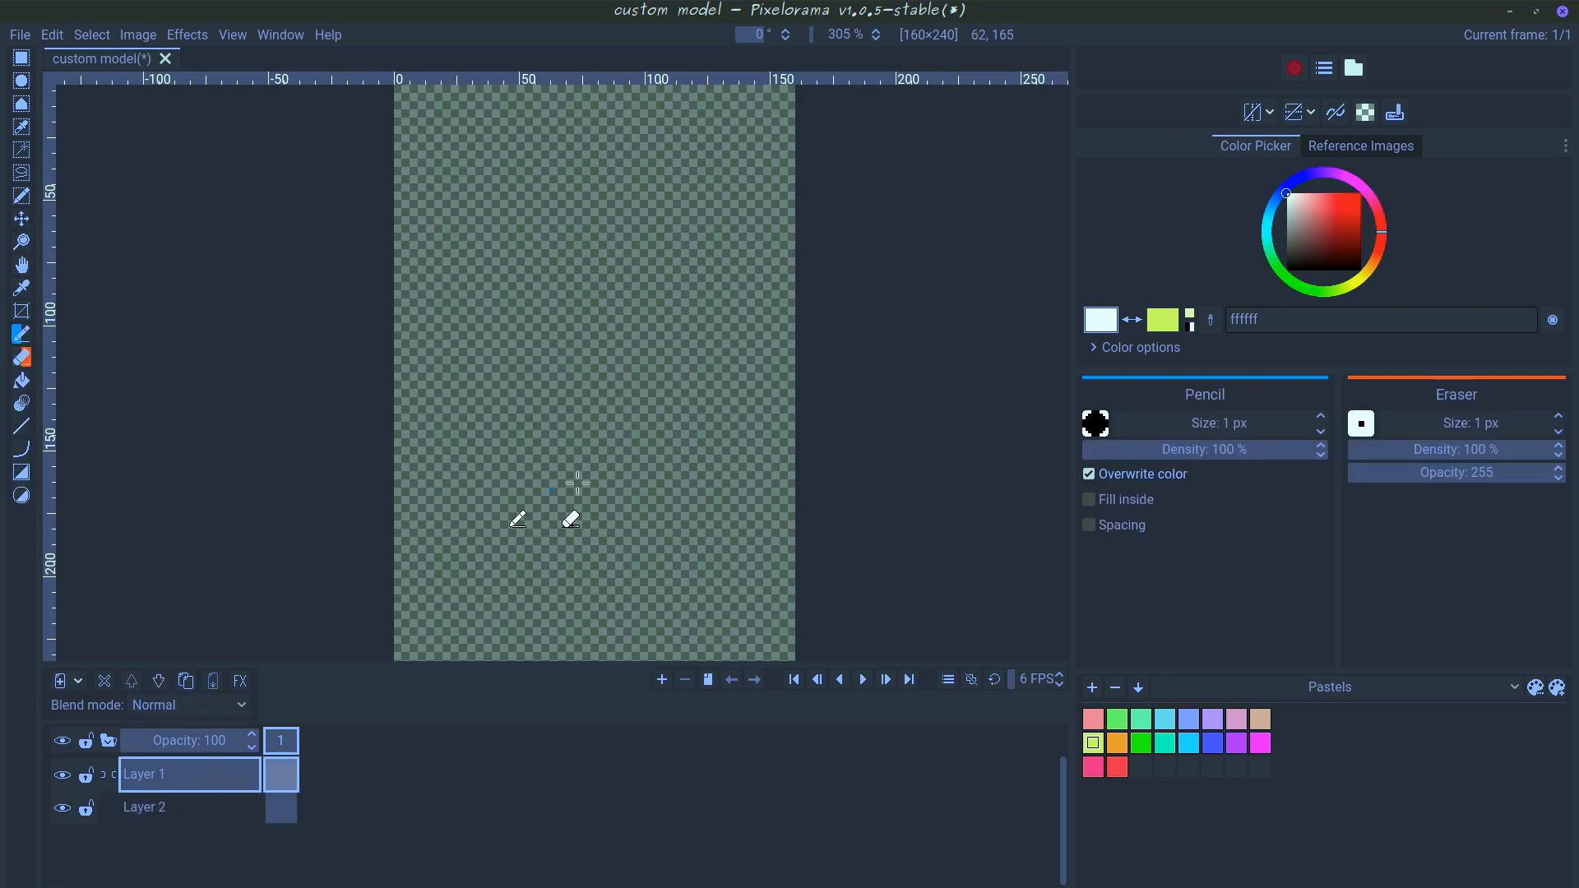
{"action": "key", "text": "ctrl+s"}
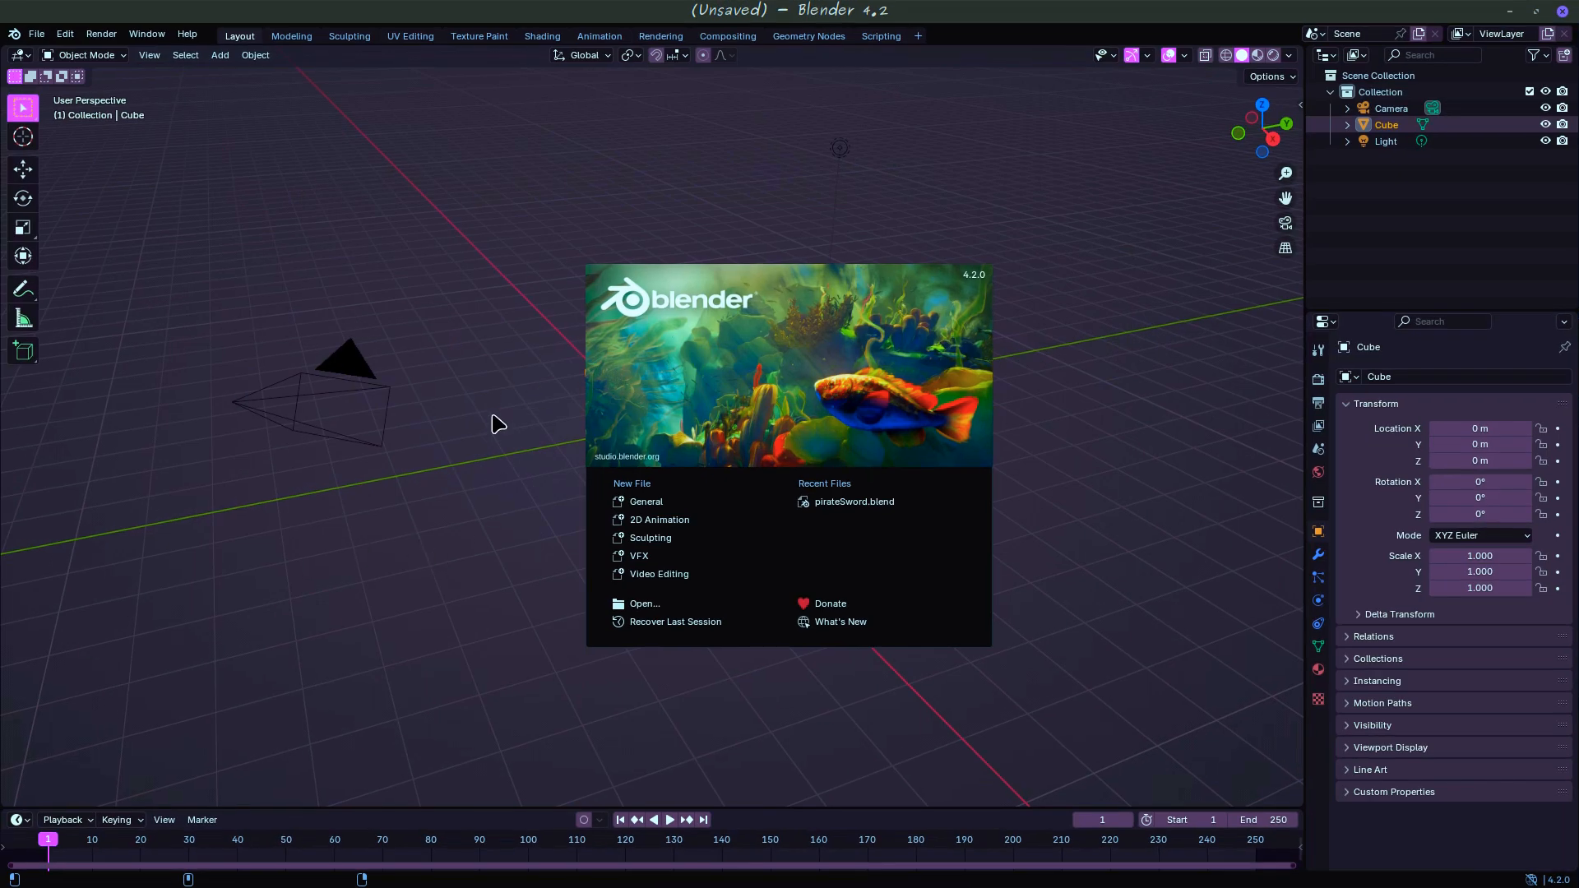
- Switch to Blender, open pirateSword.blend, and view the sword wireframe from another angle
{"action": "left_click", "coordinate": [872, 504]}
{"action": "scroll", "coordinate": [730, 437], "scroll_direction": "up", "scroll_amount": 3}
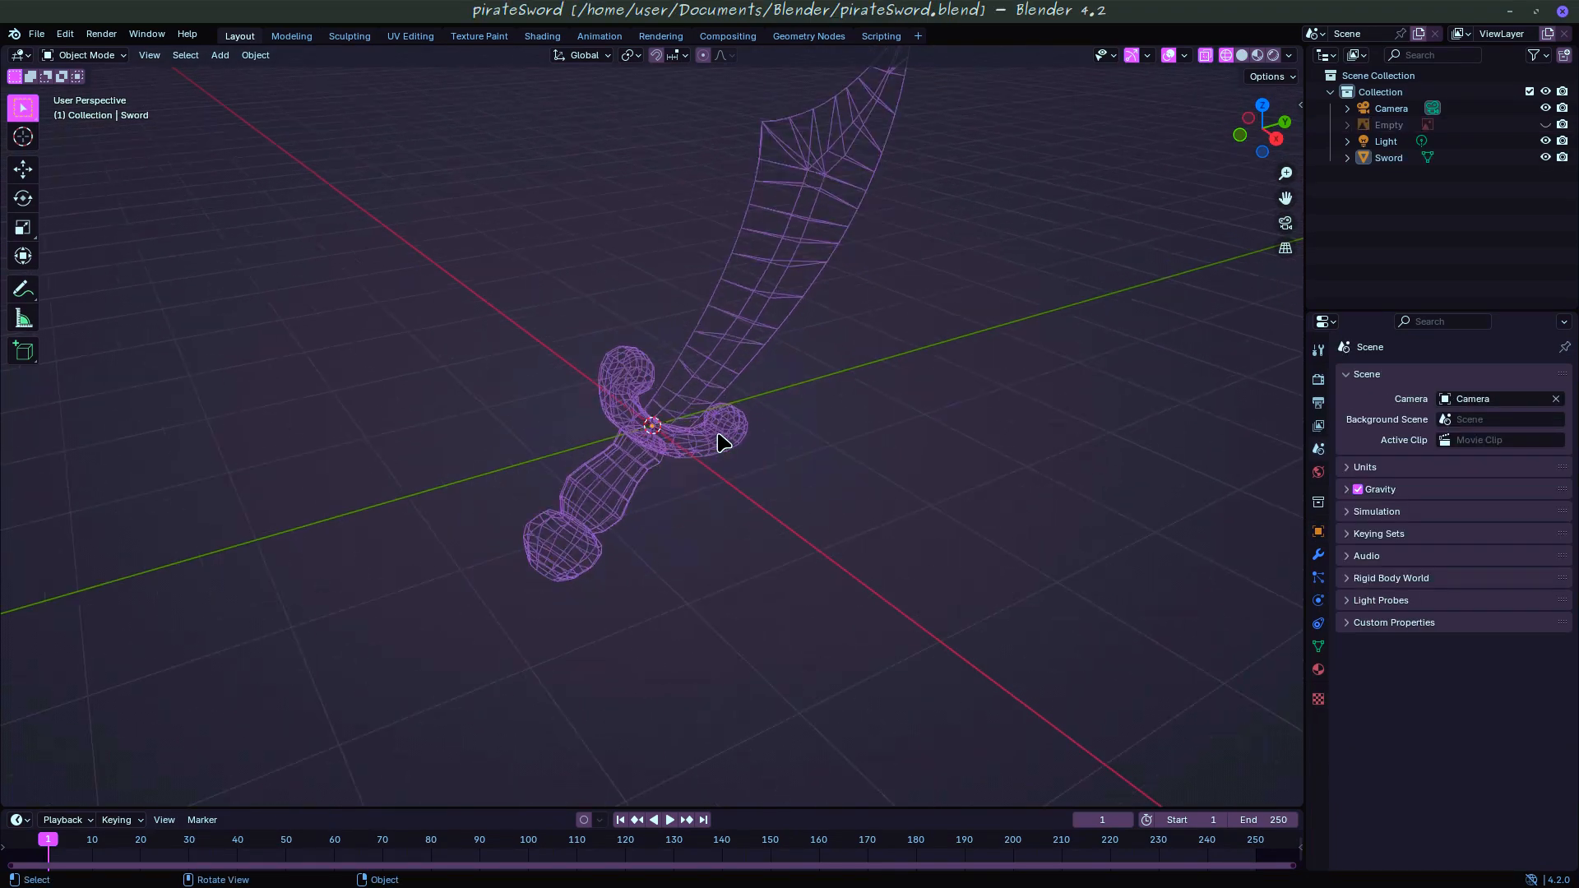
{"action": "mouse_move", "coordinate": [722, 441]}
{"action": "left_mouse_down"}
{"action": "mouse_move", "coordinate": [701, 385]}
{"action": "mouse_move", "coordinate": [644, 398]}
{"action": "mouse_move", "coordinate": [585, 493]}
{"action": "mouse_move", "coordinate": [758, 432]}
{"action": "left_mouse_up"}
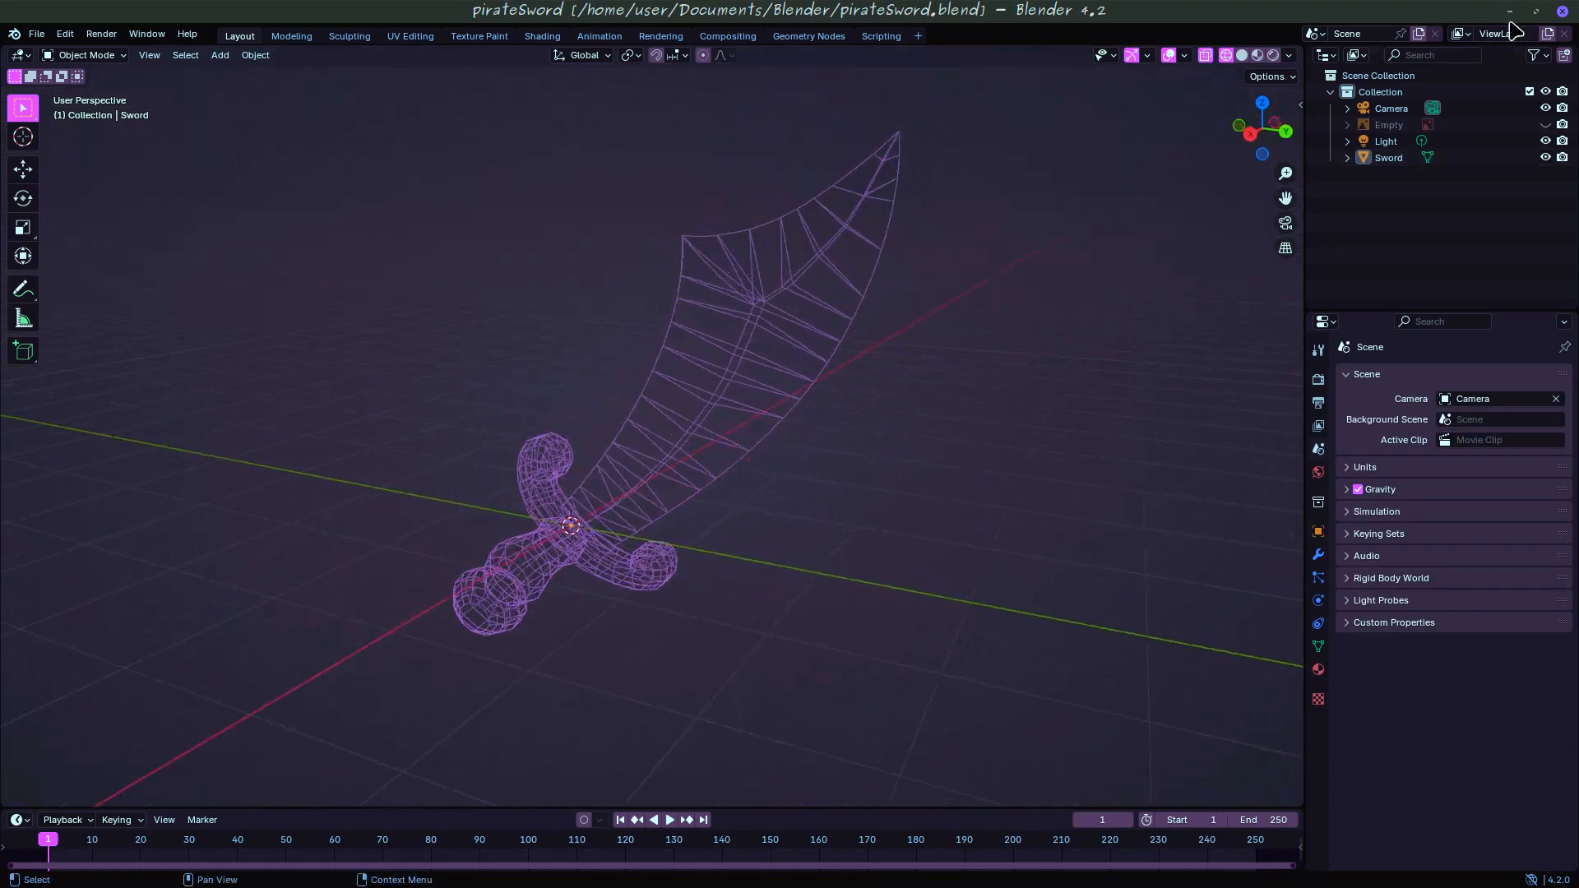
- Inspect the sword against its reference image, hide the image again, and view the model in solid and Material Preview shading
{"action": "left_click", "coordinate": [1546, 125]}
{"action": "mouse_move", "coordinate": [678, 494]}
{"action": "left_mouse_down"}
{"action": "mouse_move", "coordinate": [878, 472]}
{"action": "mouse_move", "coordinate": [654, 490]}
{"action": "left_mouse_up"}
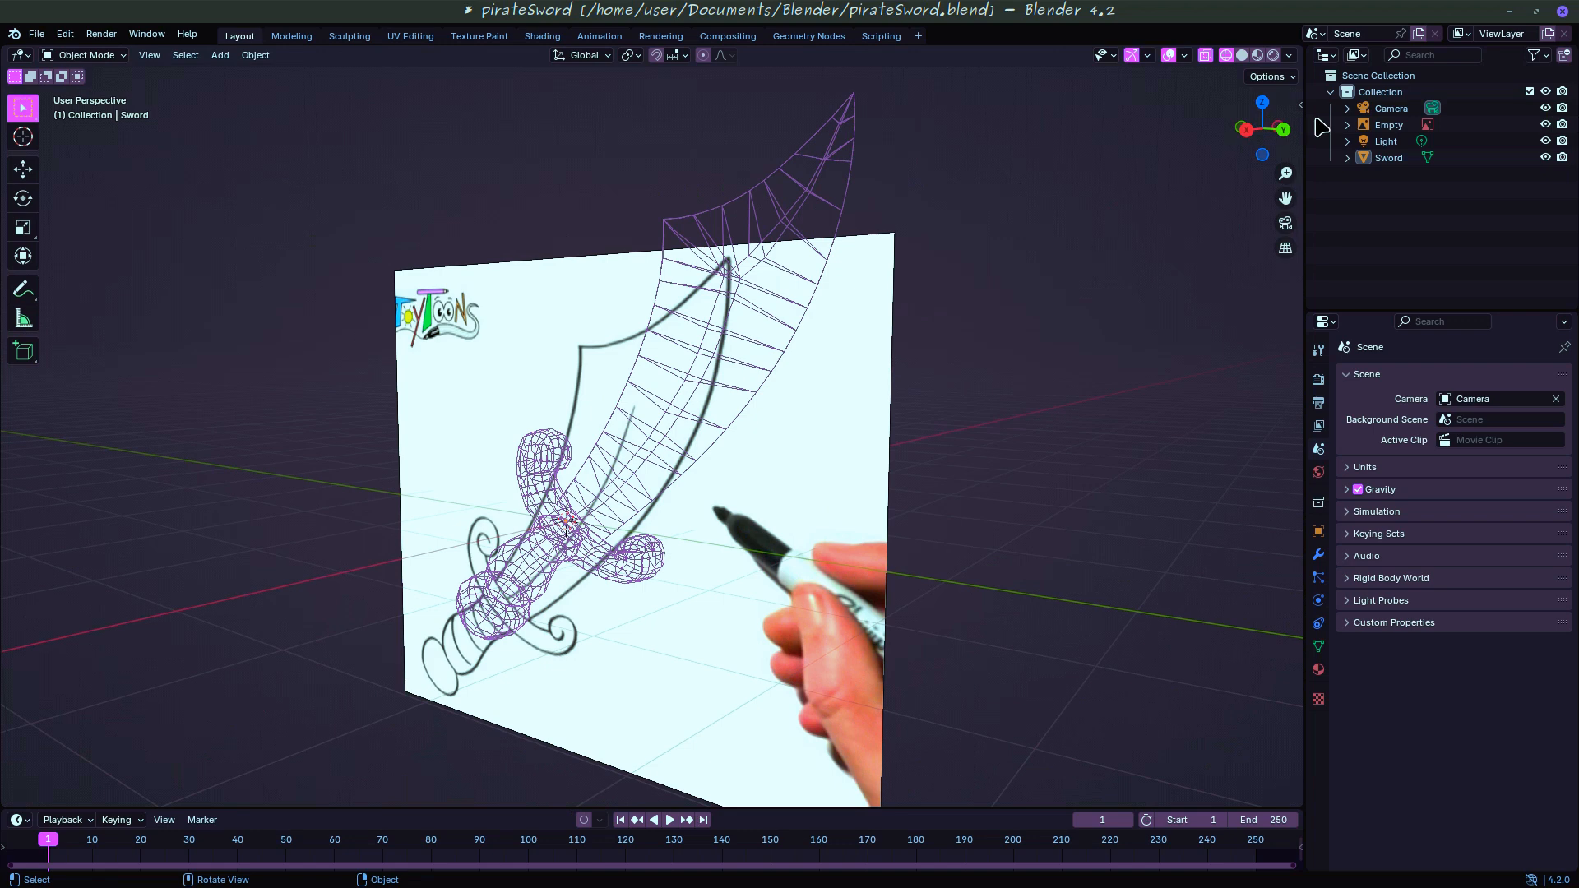
{"action": "left_click", "coordinate": [1243, 55]}
{"action": "left_click", "coordinate": [1546, 125]}
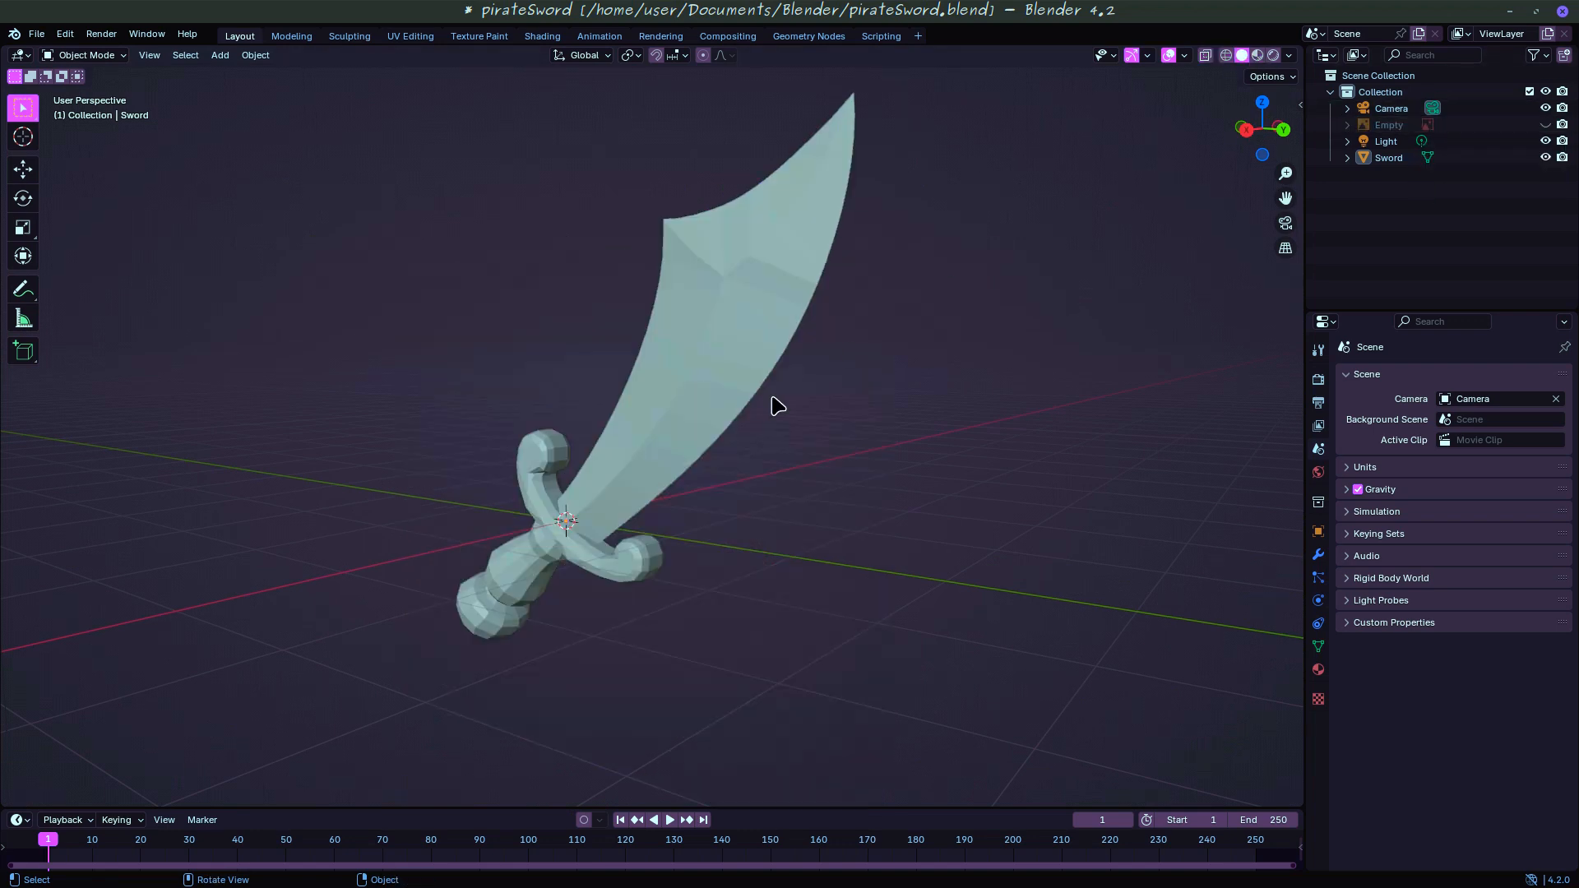
{"action": "left_click", "coordinate": [1258, 55]}
{"action": "left_click_drag", "start_coordinate": [627, 422], "coordinate": [289, 482]}
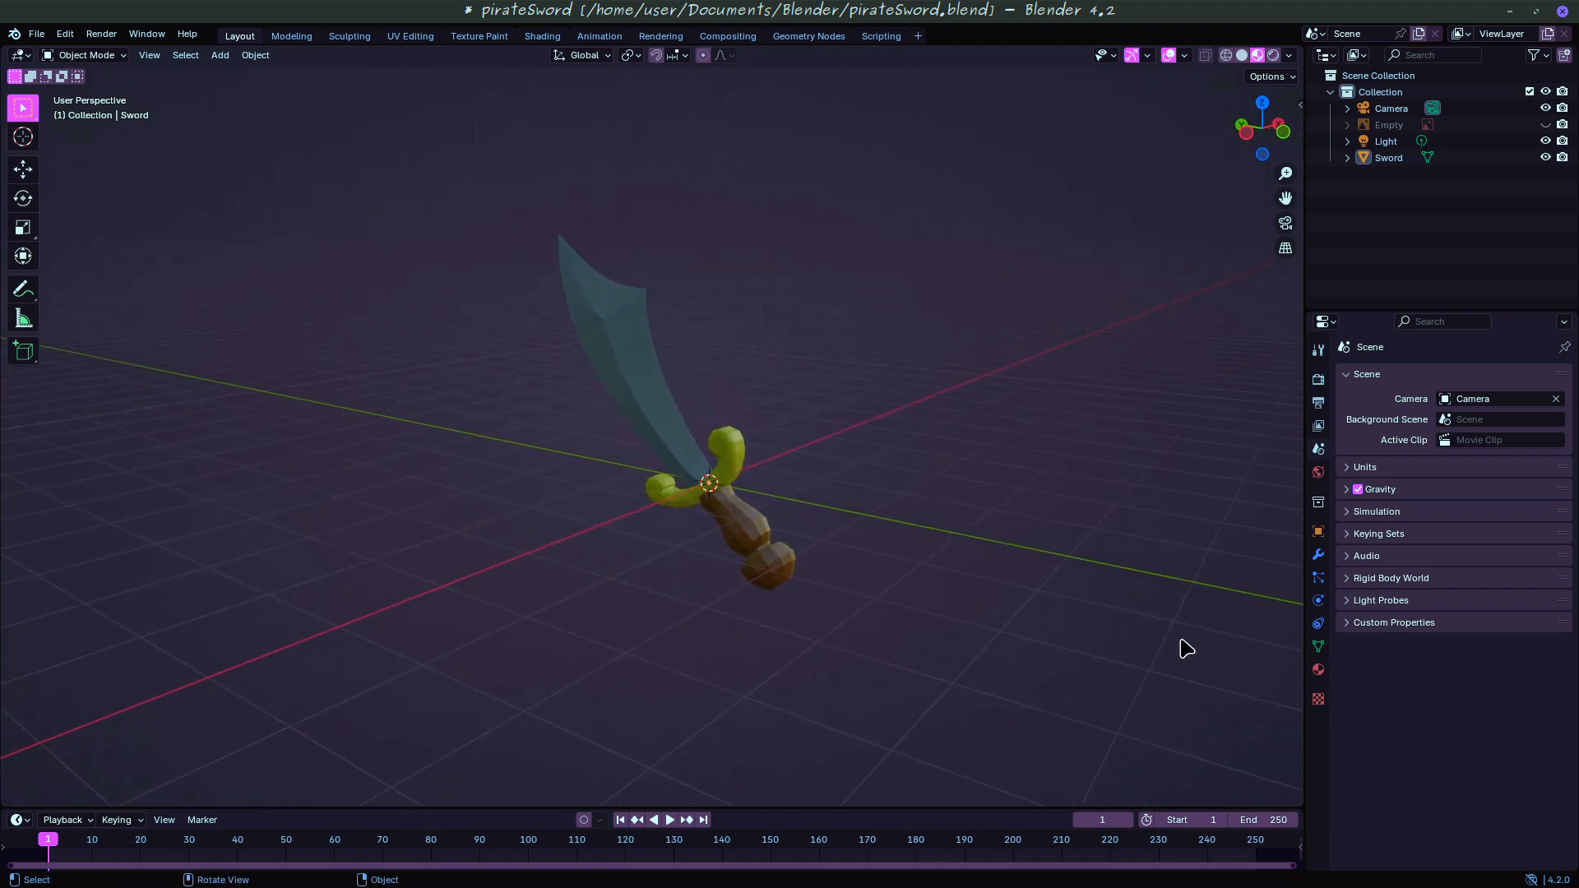
- Export the sword to the home folder as the Wavefront file pirateSword.obj with materials included
{"action": "left_click", "coordinate": [37, 34]}
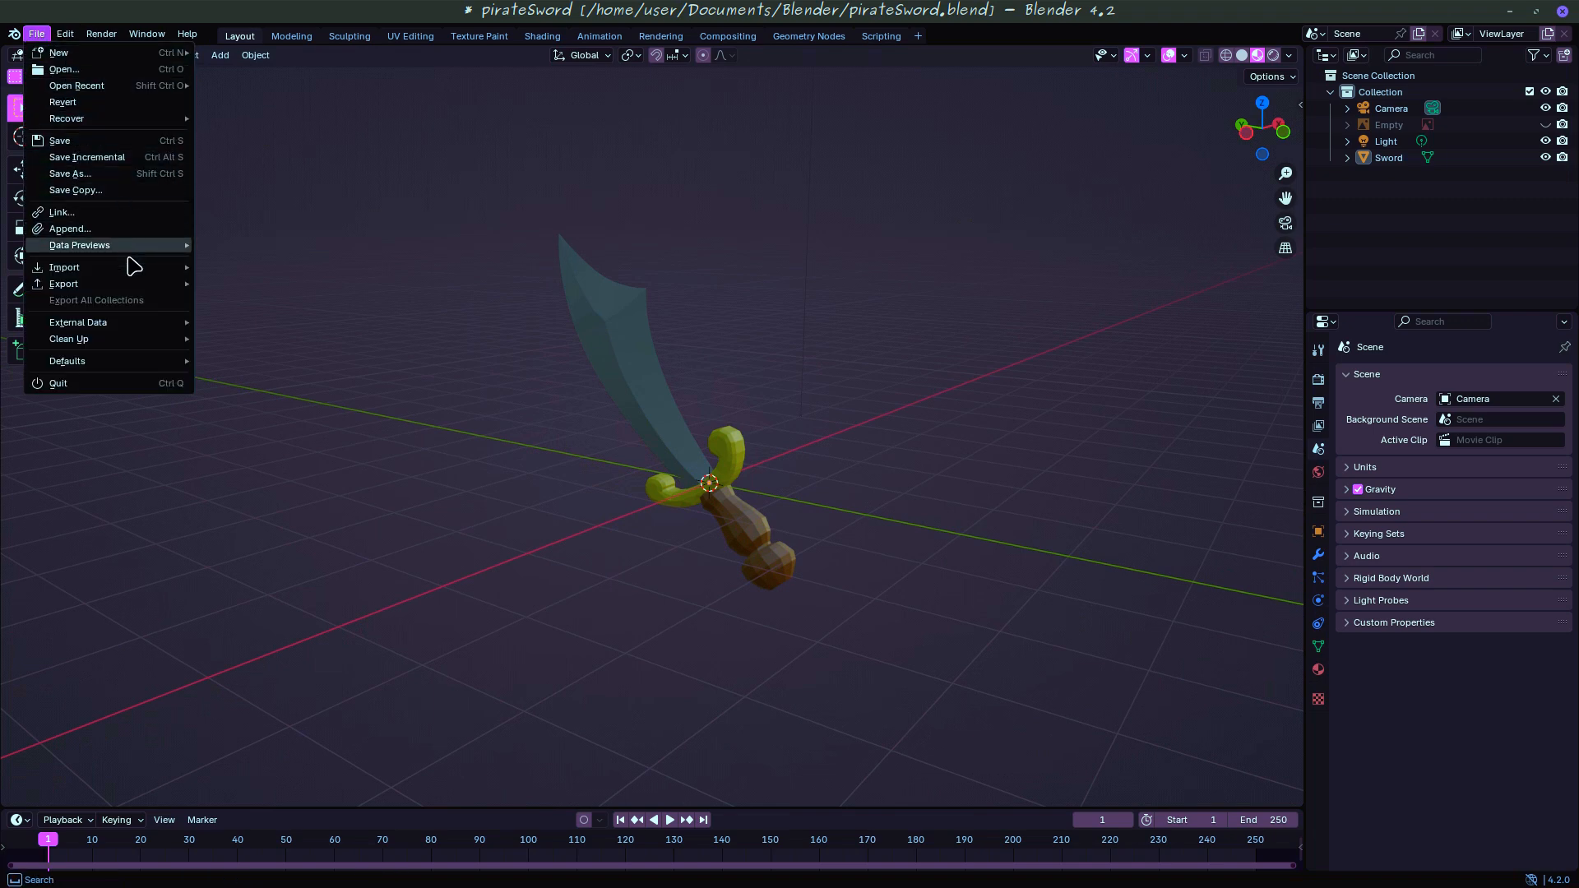
{"action": "mouse_move", "coordinate": [132, 287]}
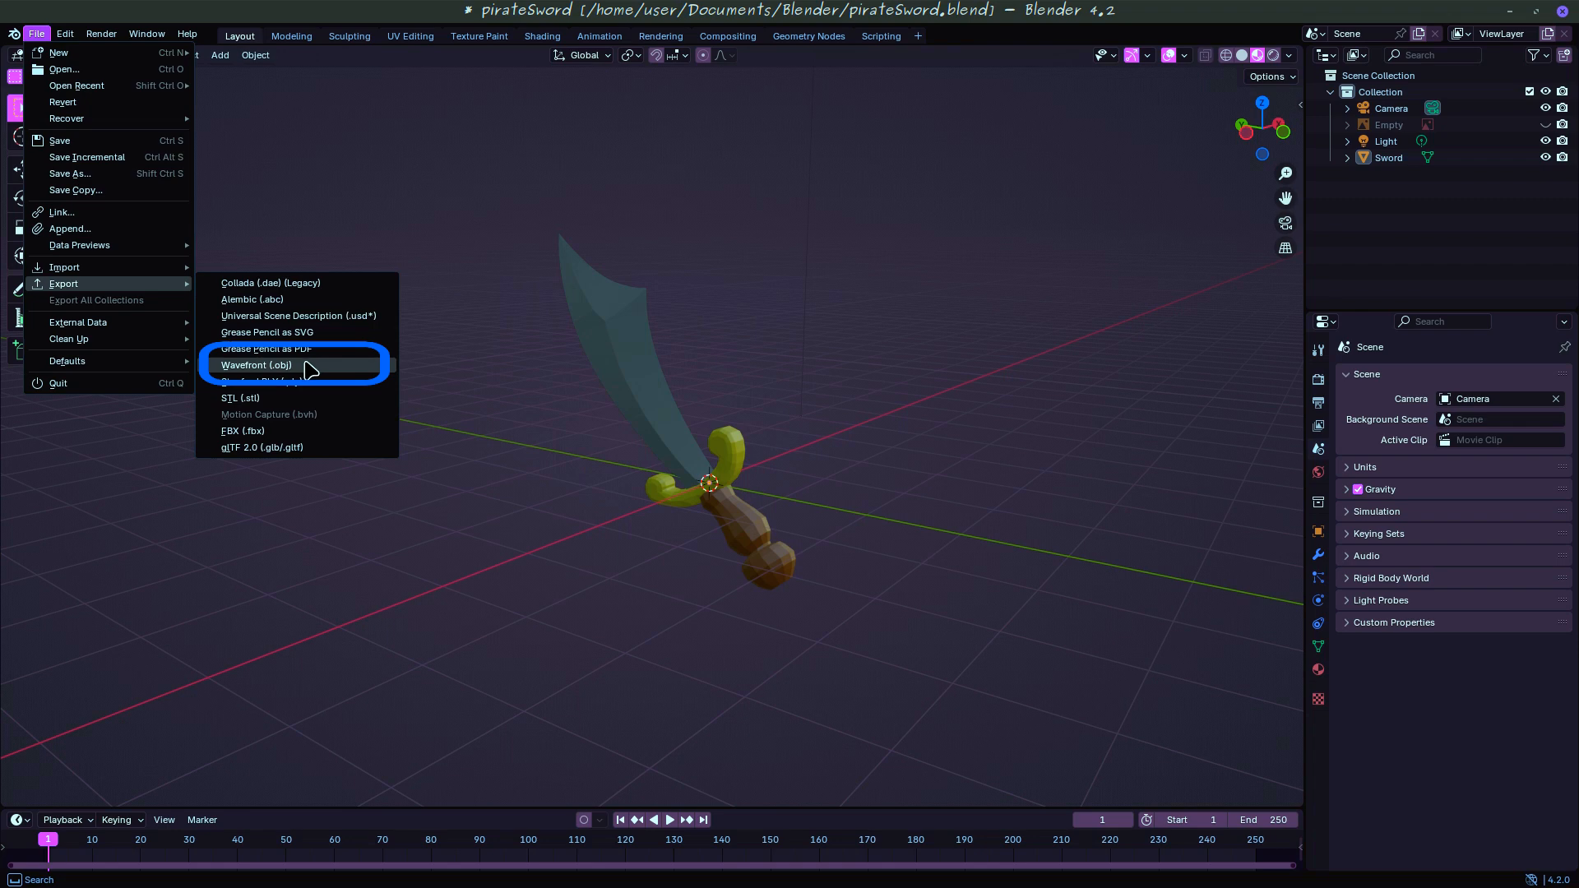
{"action": "left_click", "coordinate": [309, 367]}
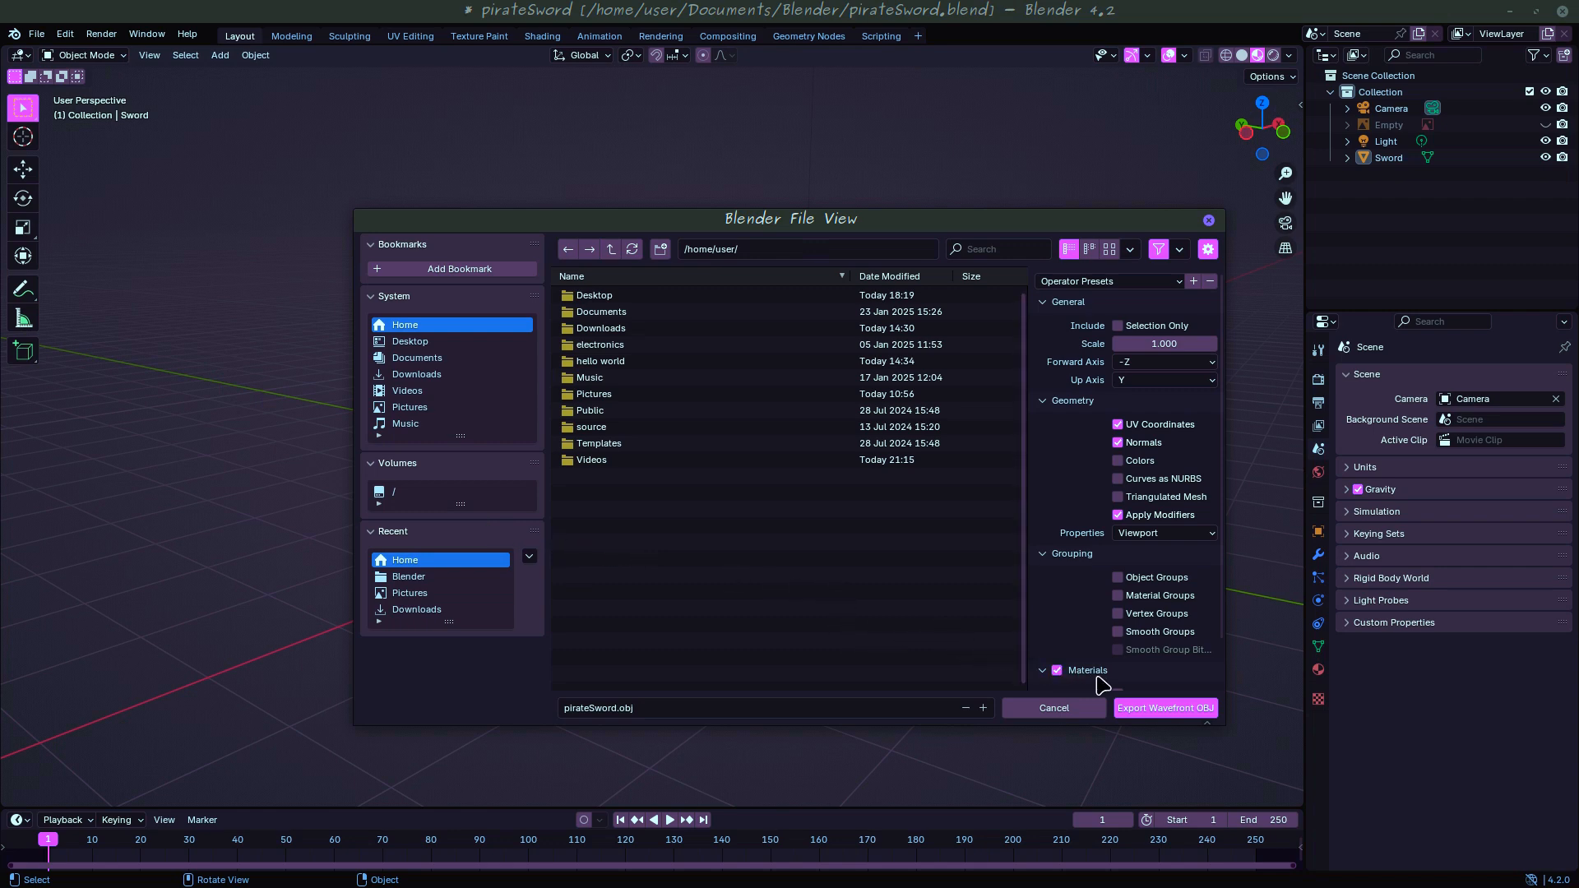
{"action": "scroll", "coordinate": [1147, 680], "scroll_direction": "down", "scroll_amount": 1}
{"action": "scroll", "coordinate": [1150, 680], "scroll_direction": "down", "scroll_amount": 1}
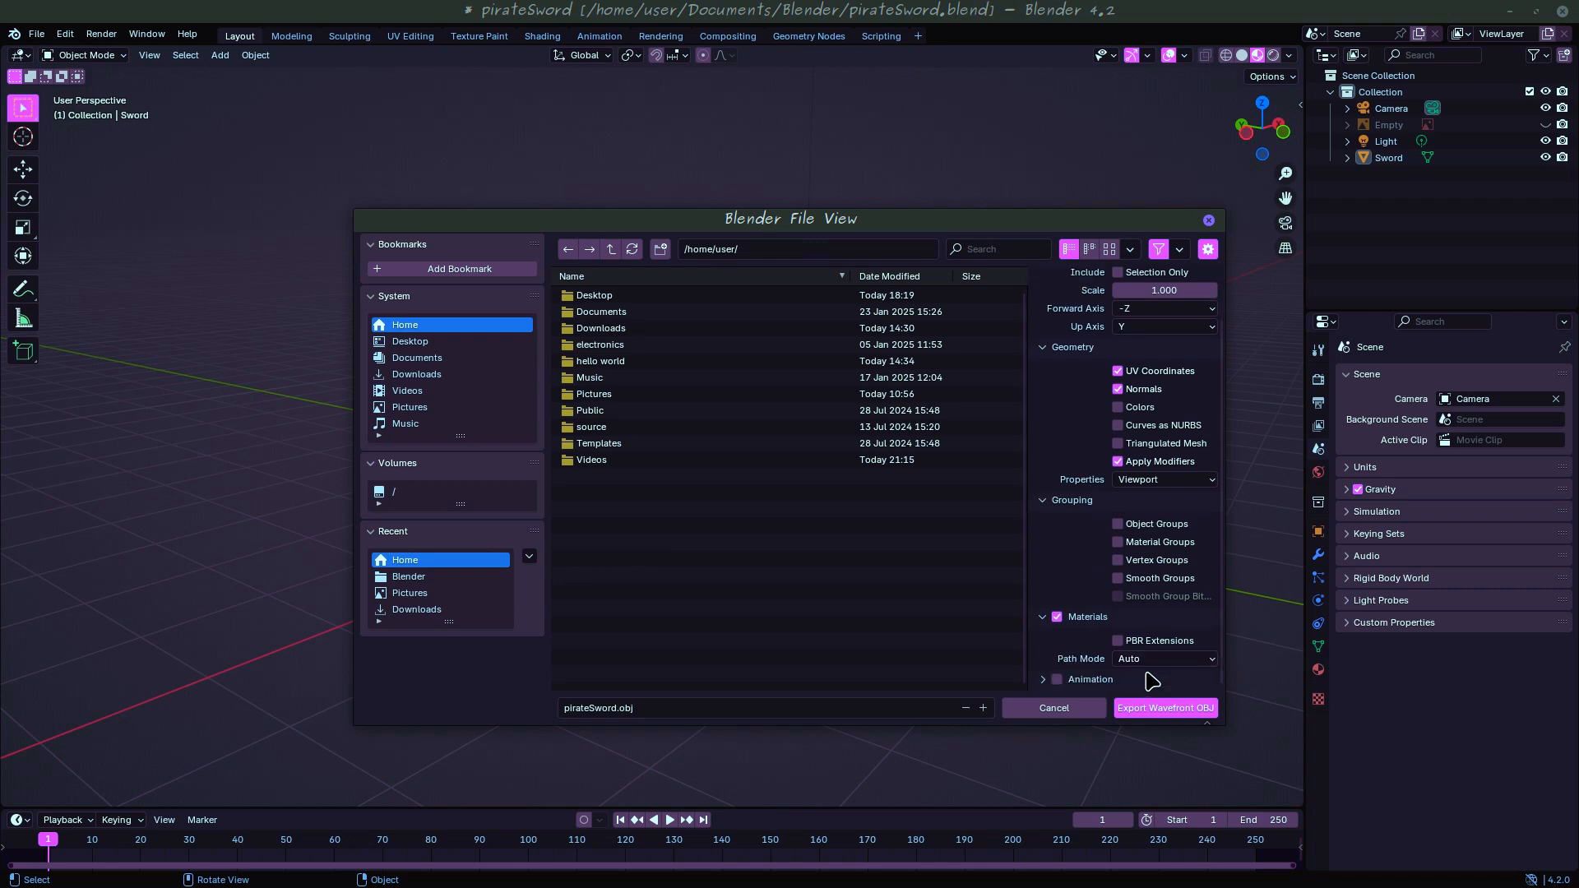
{"action": "left_click", "coordinate": [1166, 711]}
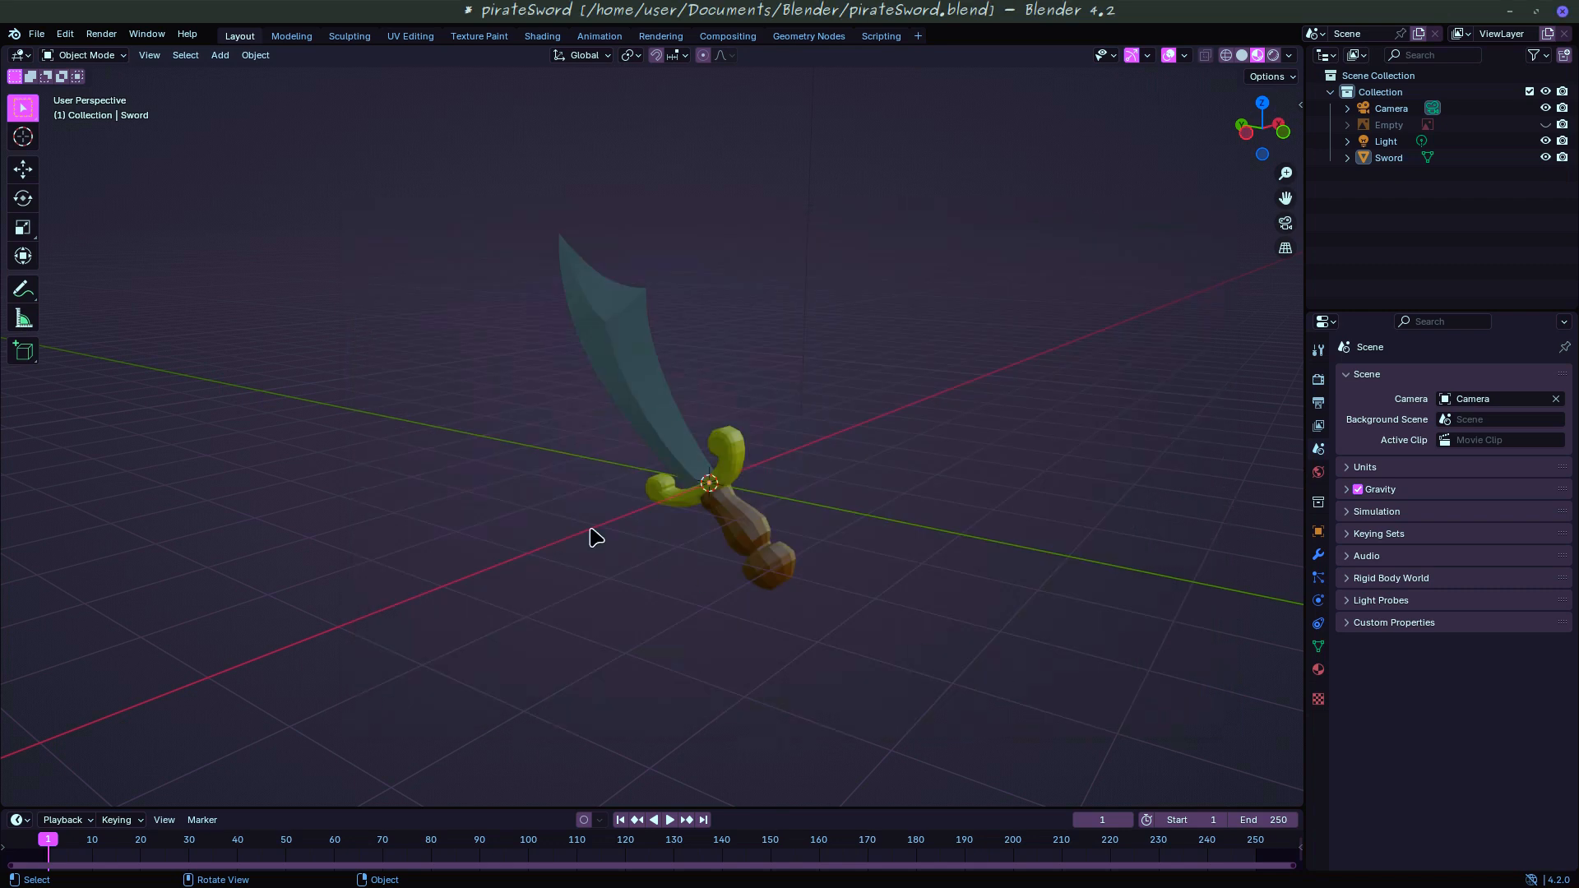
{"action": "key", "text": "super+e"}
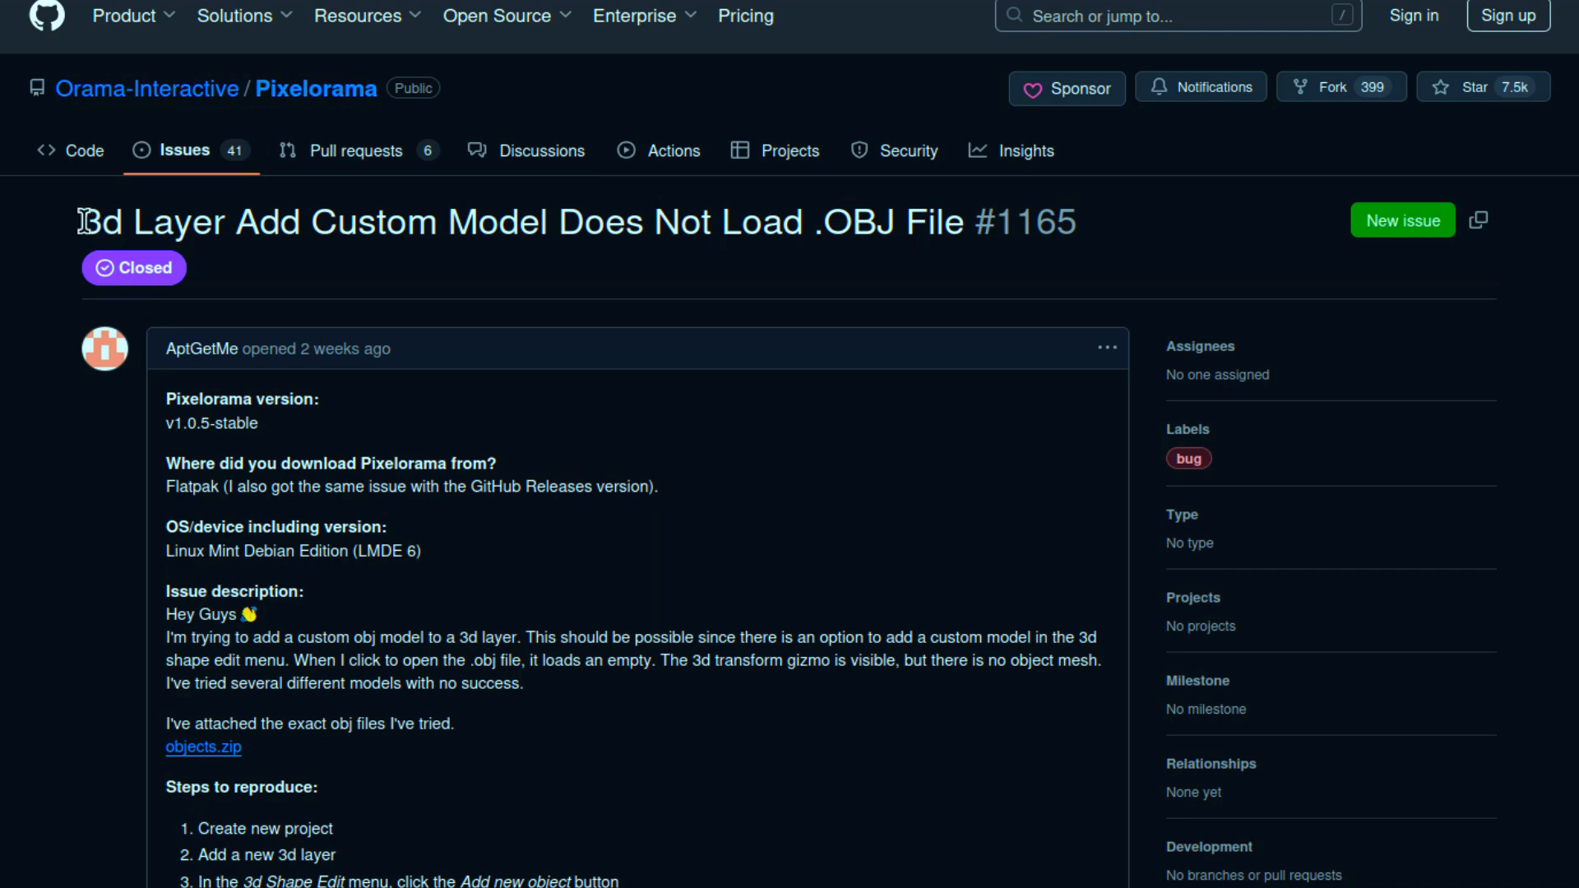
- Read through Pixelorama's GitHub issue #1165 about custom OBJ models not loading in 3D layers
{"action": "left_click_drag", "start_coordinate": [83, 220], "coordinate": [1106, 234]}
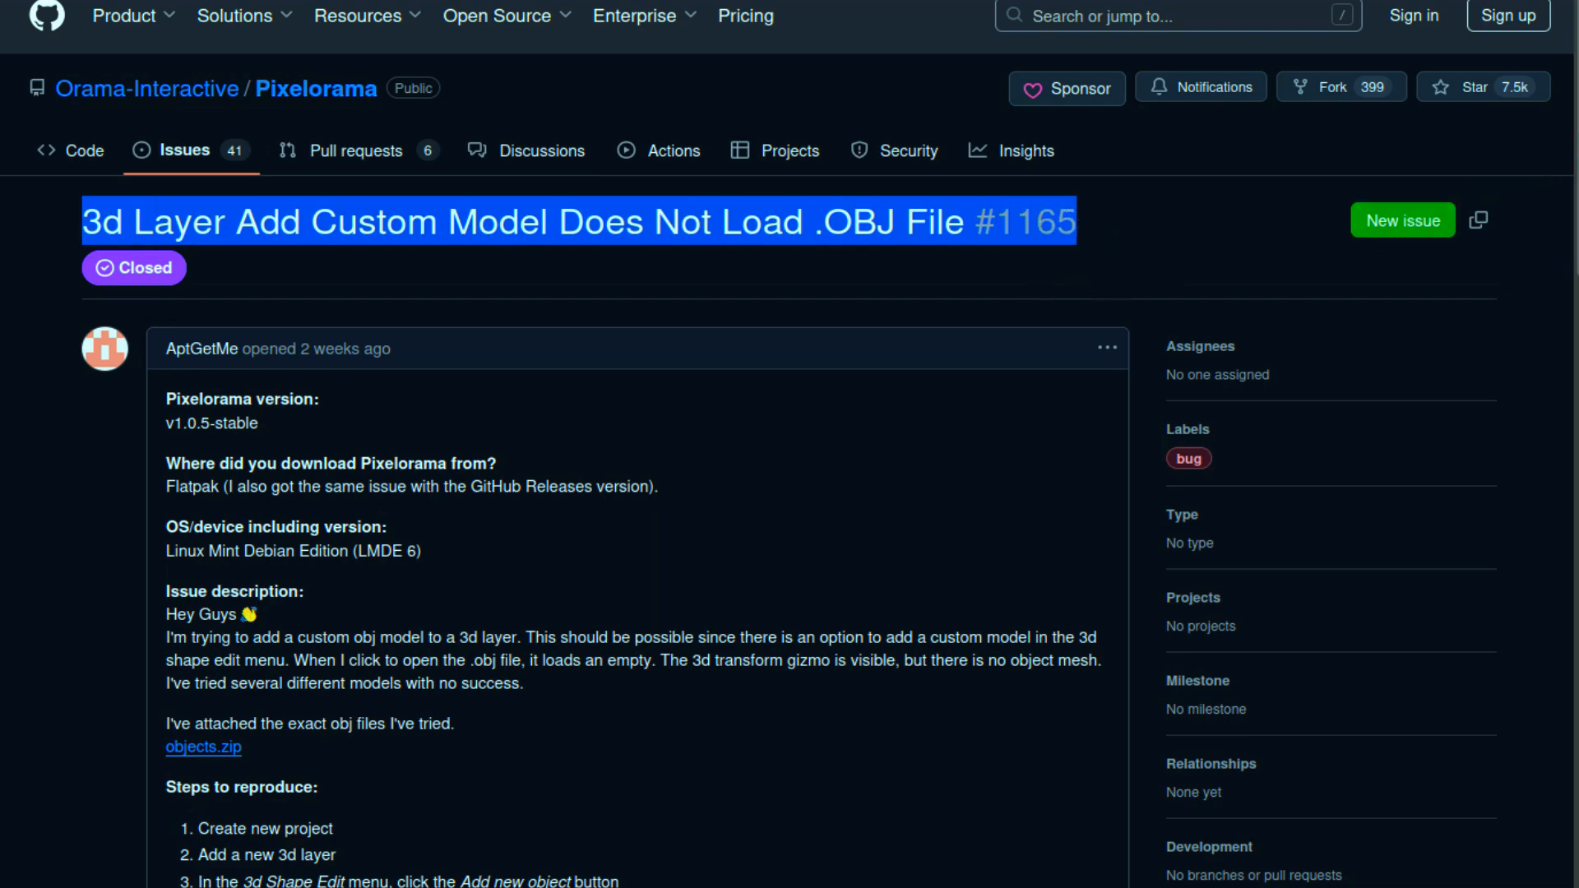
{"action": "scroll", "coordinate": [1506, 386], "scroll_direction": "down", "scroll_amount": 10}
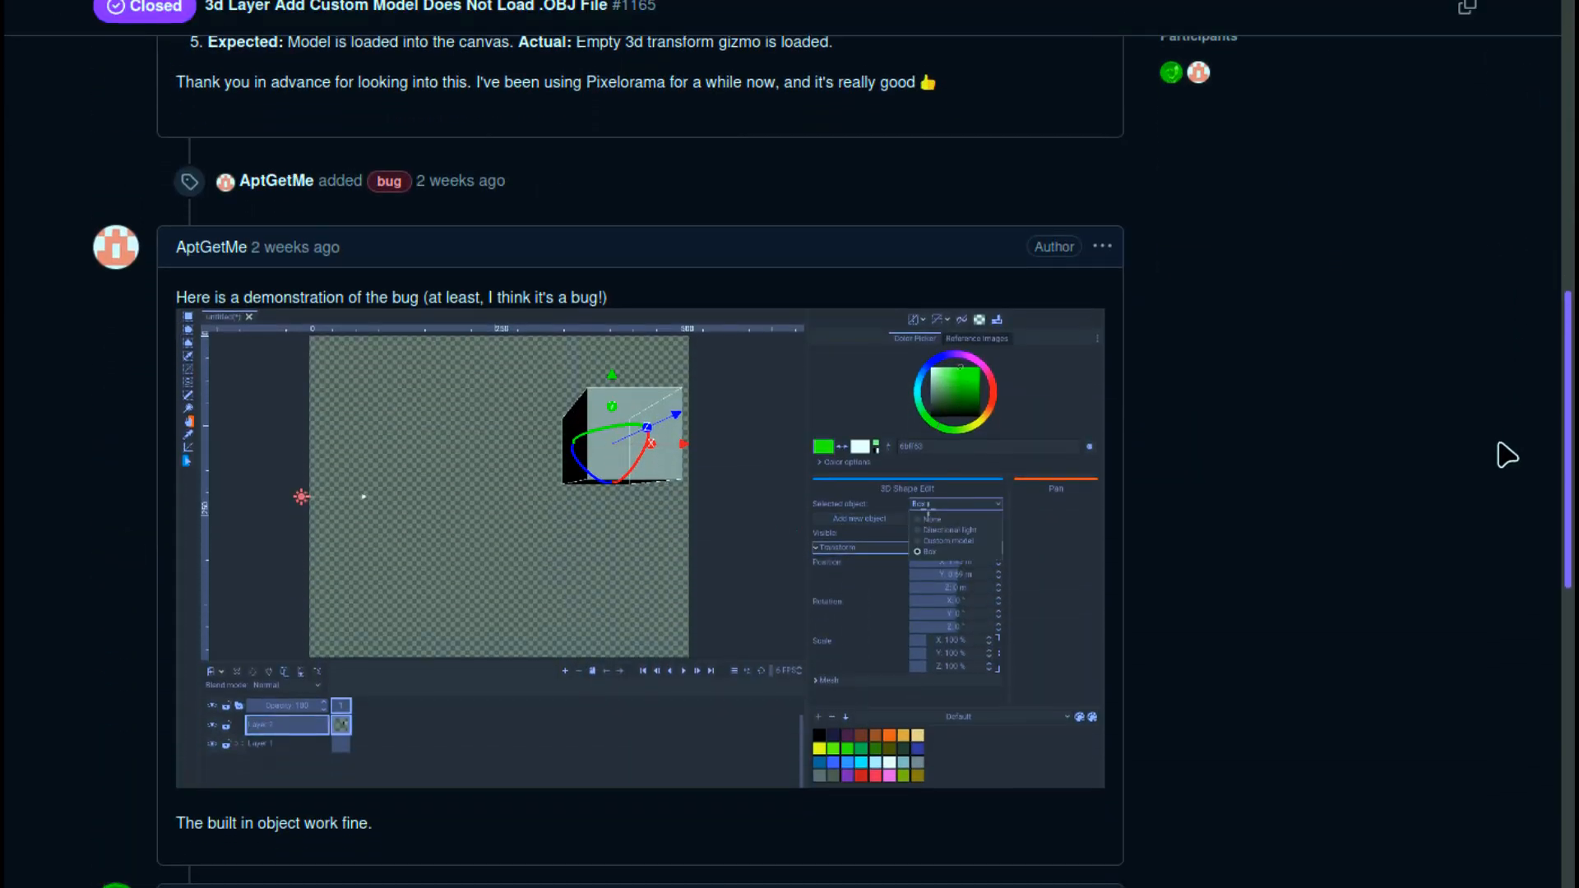
{"action": "scroll", "coordinate": [1505, 461], "scroll_direction": "down", "scroll_amount": 8}
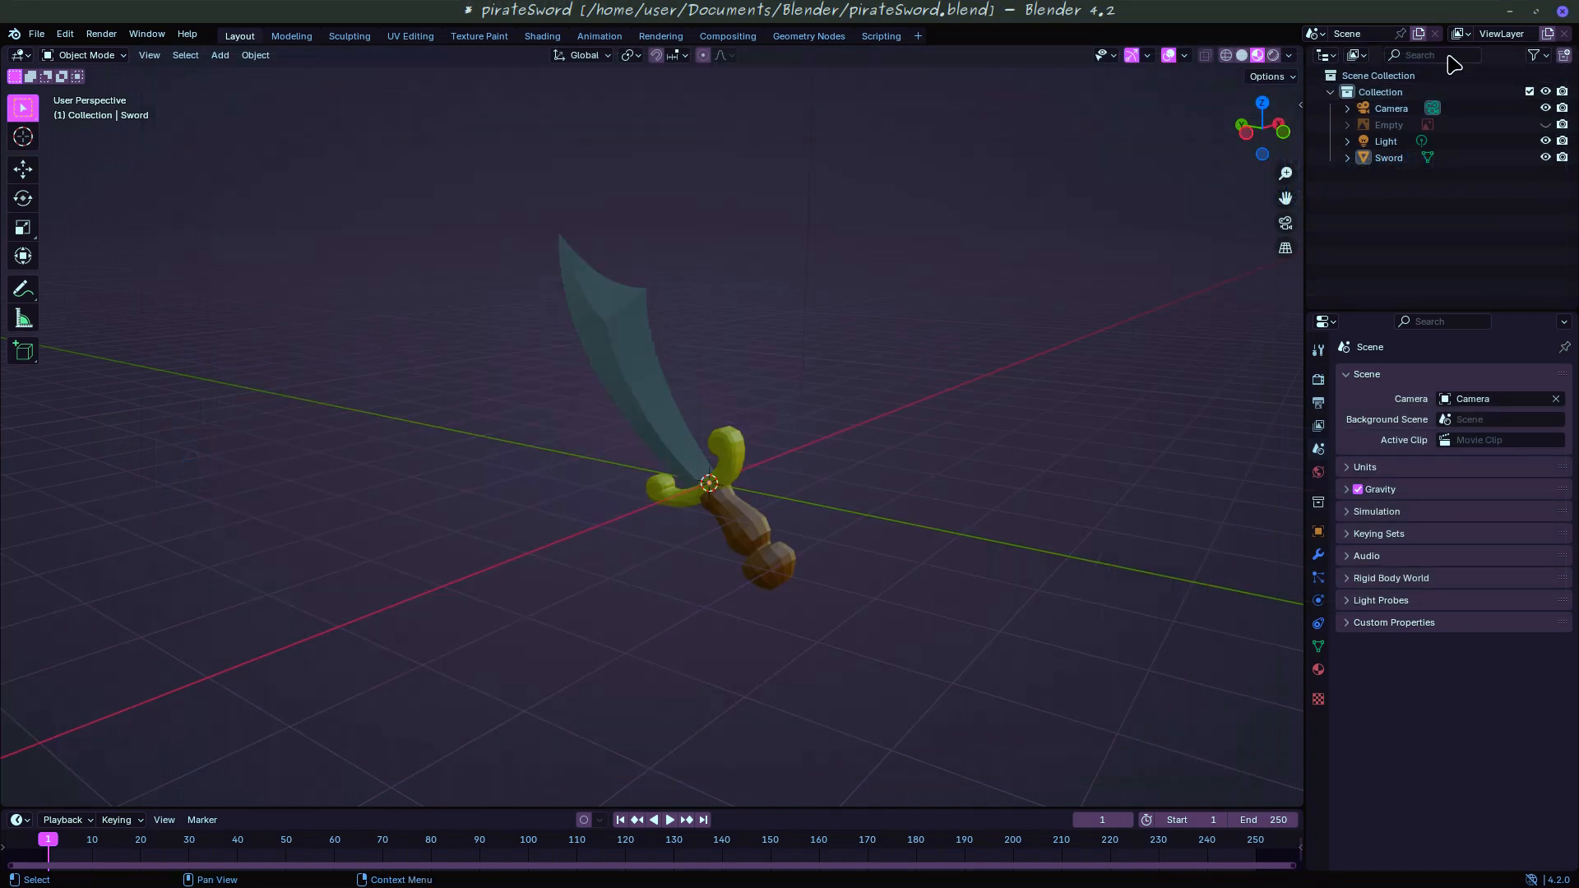
- Switch back to Pixelorama and add pirateSword.obj as a custom model on the 3D layer, Layer 2
{"action": "left_click", "coordinate": [1512, 12]}
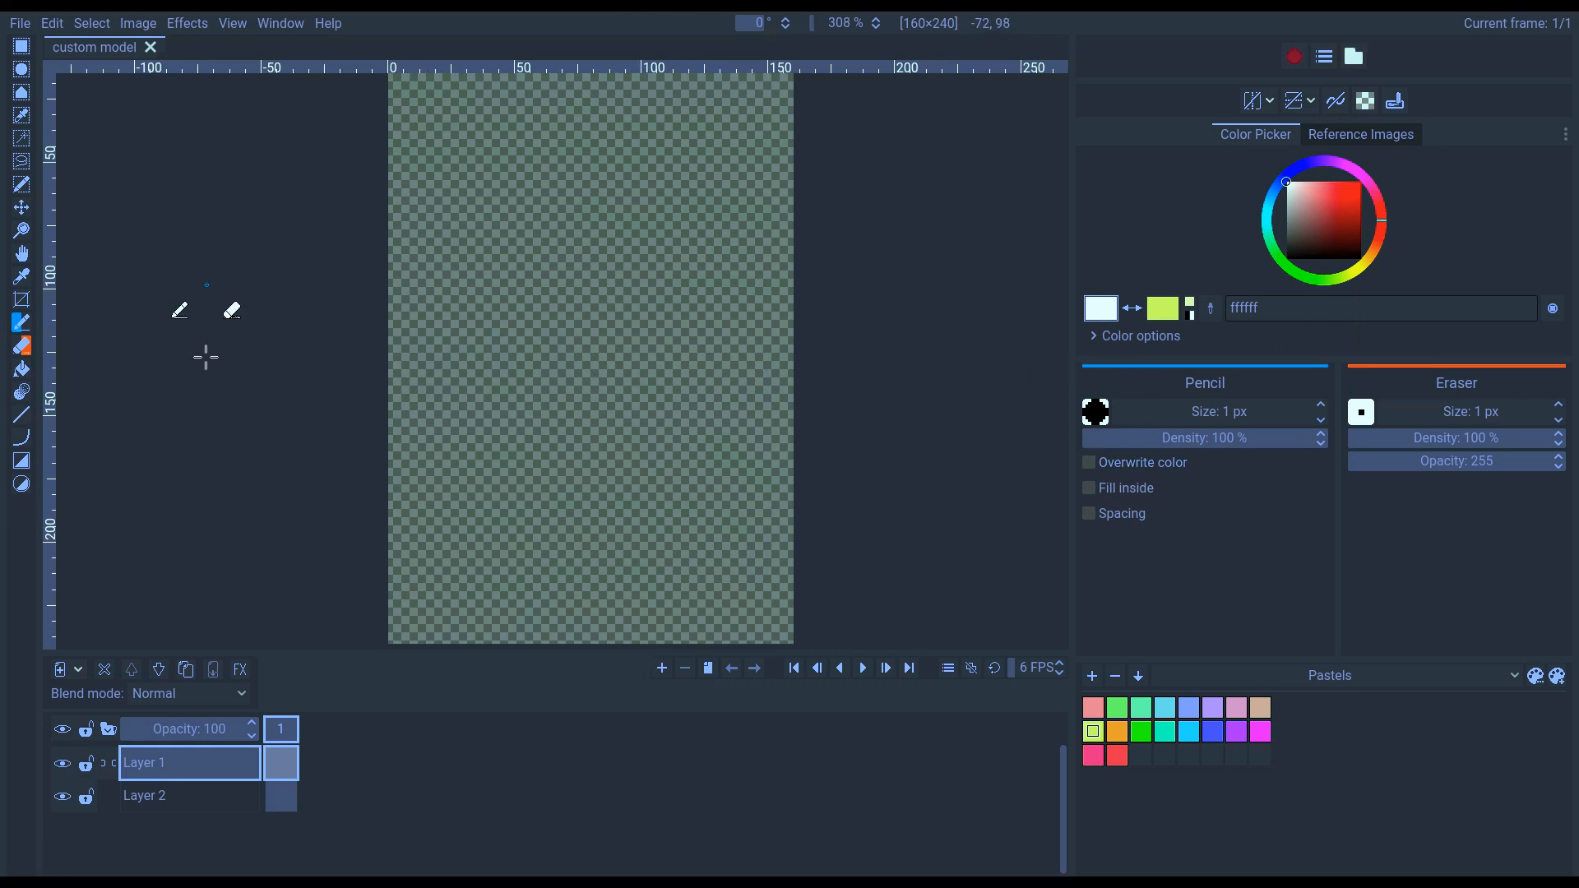
{"action": "left_click", "coordinate": [212, 792]}
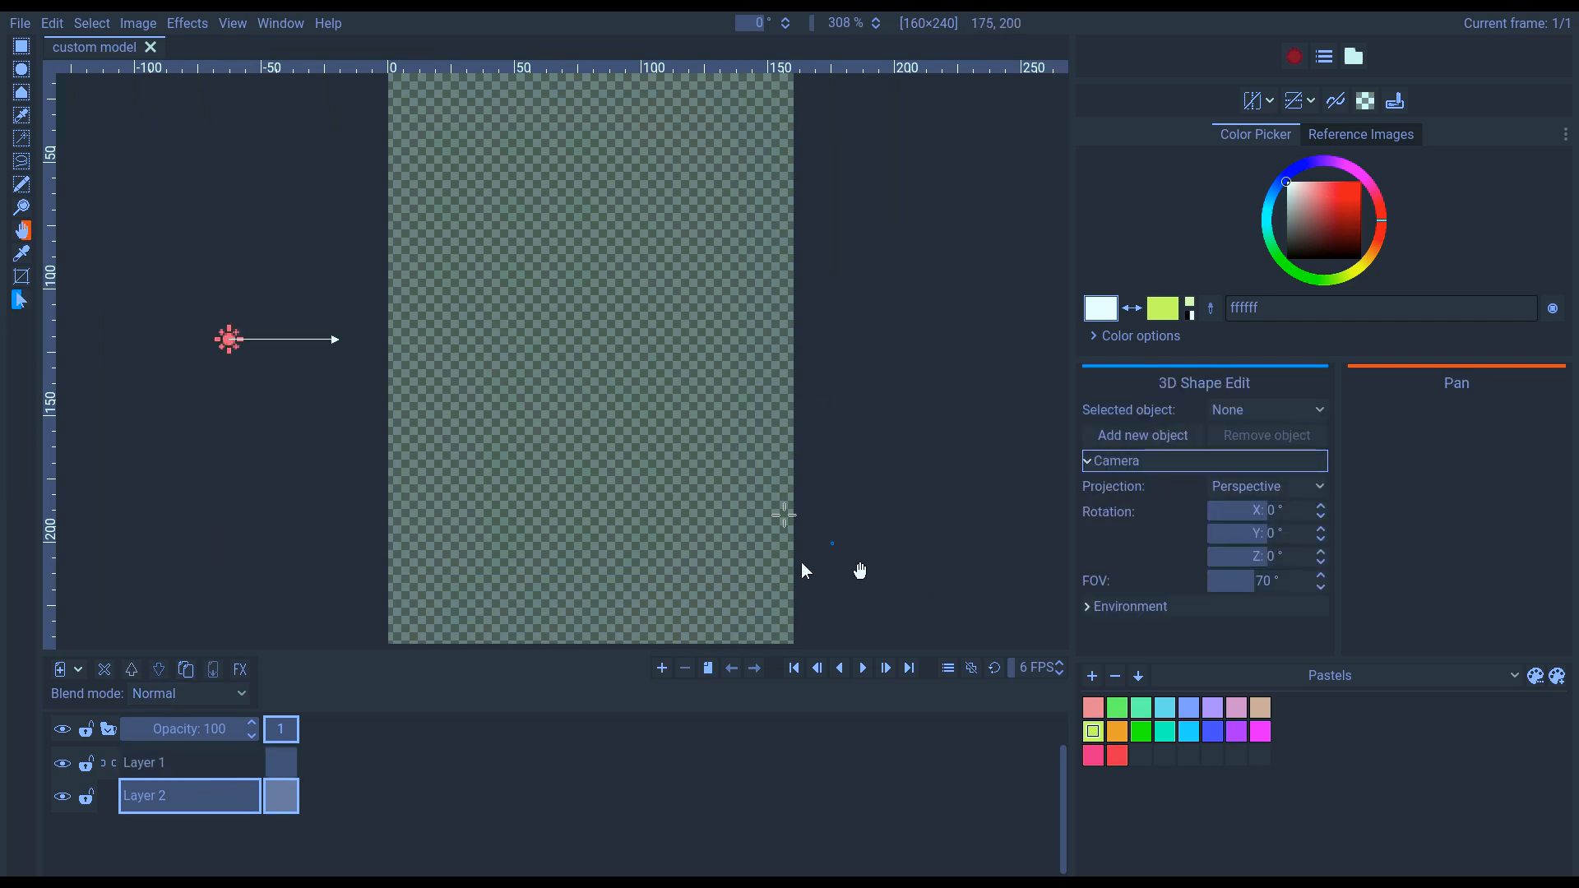
{"action": "mouse_move", "coordinate": [585, 310]}
{"action": "left_mouse_down"}
{"action": "mouse_move", "coordinate": [617, 331]}
{"action": "mouse_move", "coordinate": [590, 325]}
{"action": "left_mouse_up"}
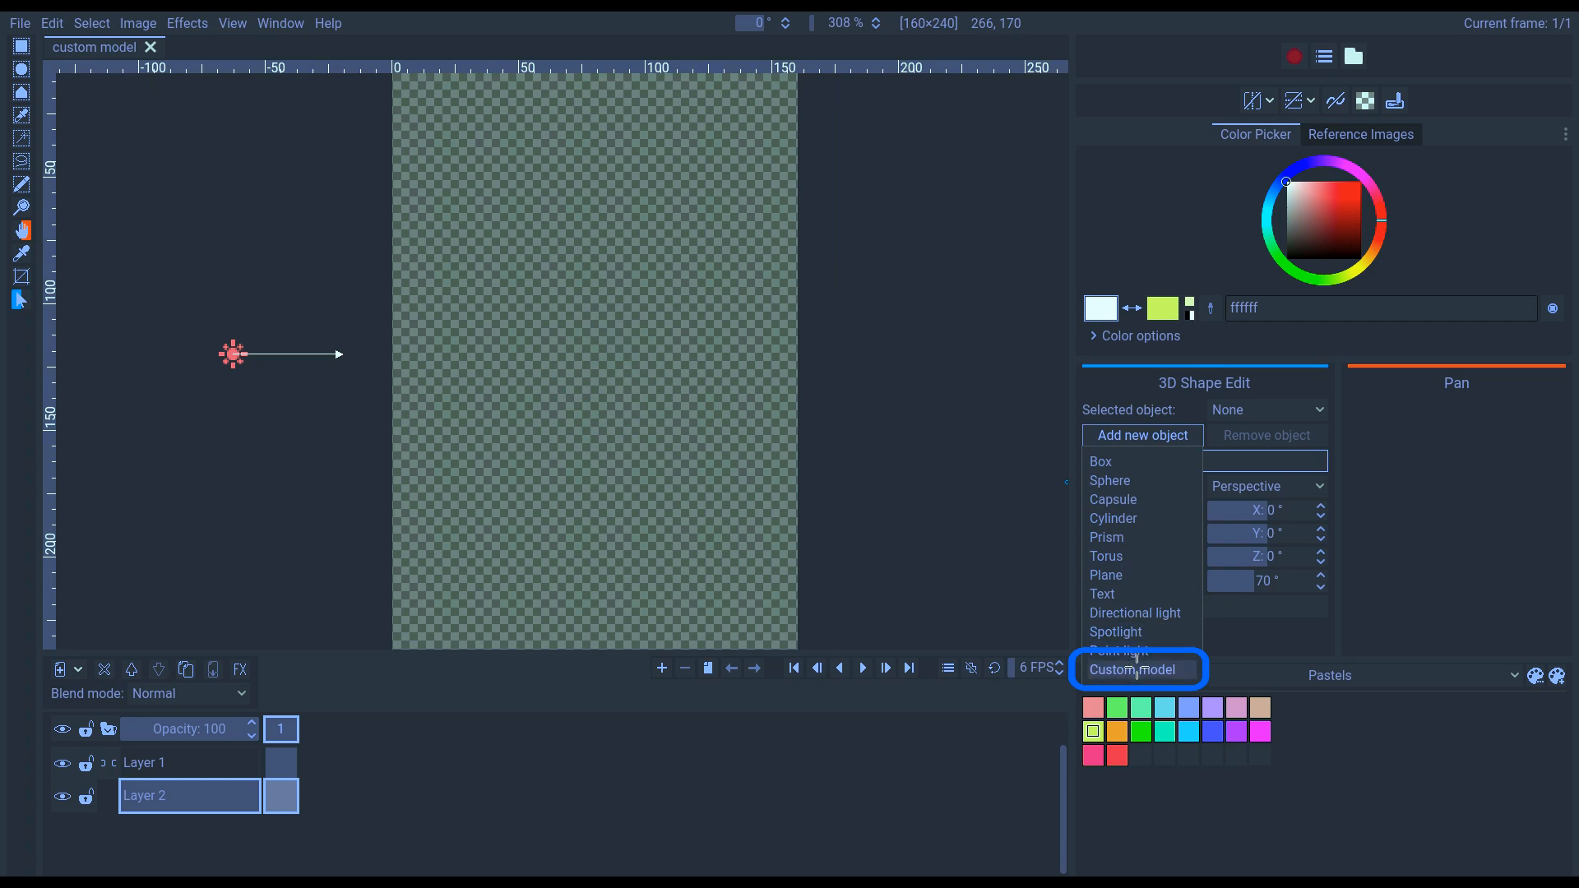
{"action": "left_click", "coordinate": [1135, 669]}
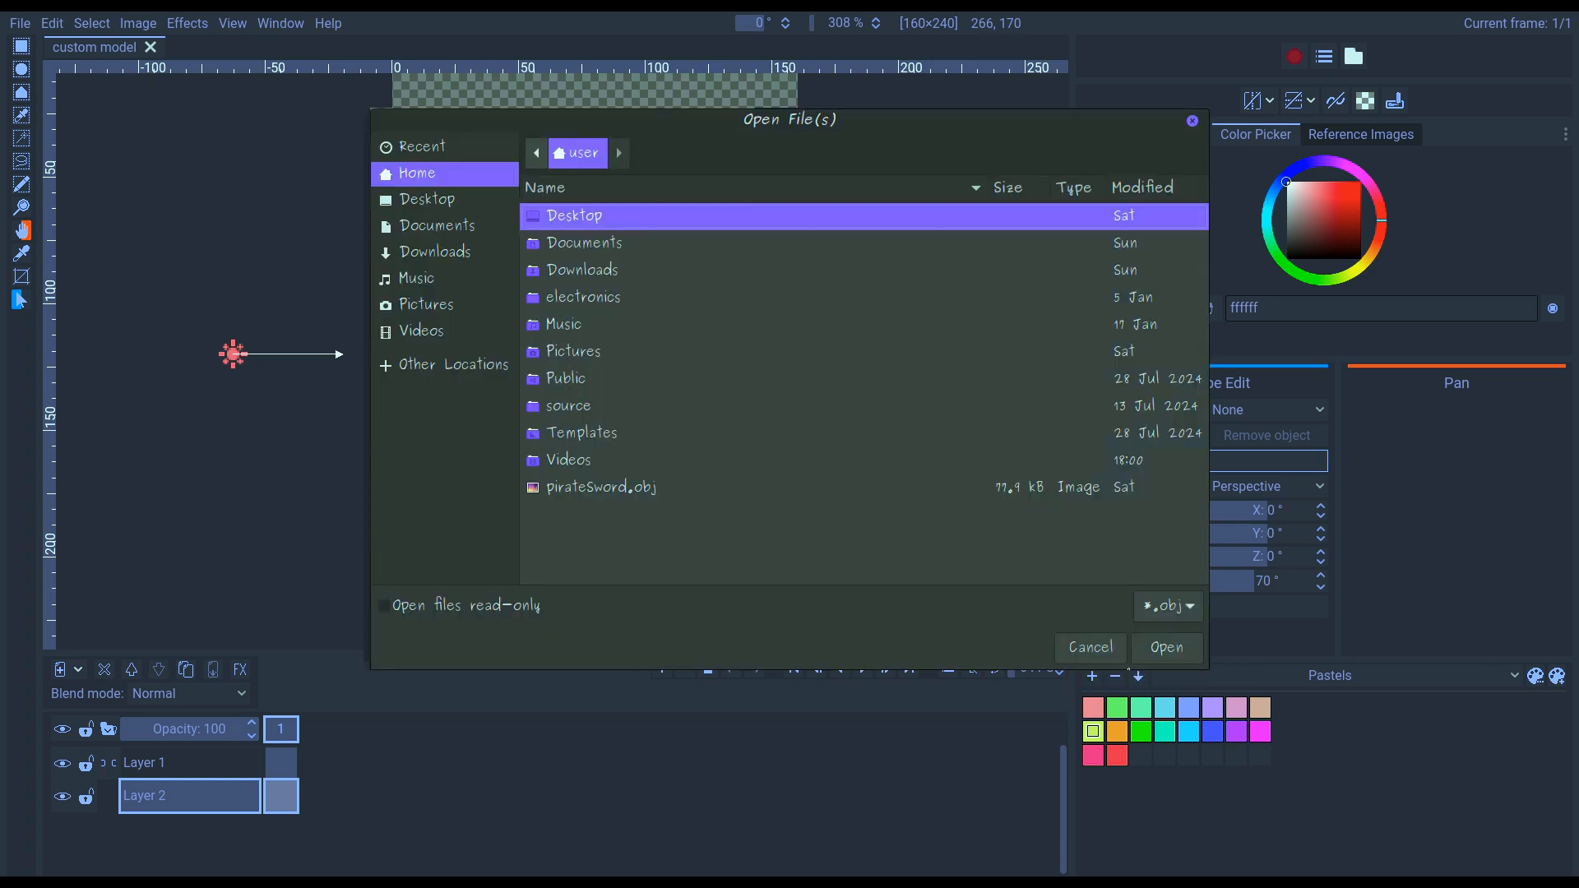
{"action": "left_click", "coordinate": [635, 494]}
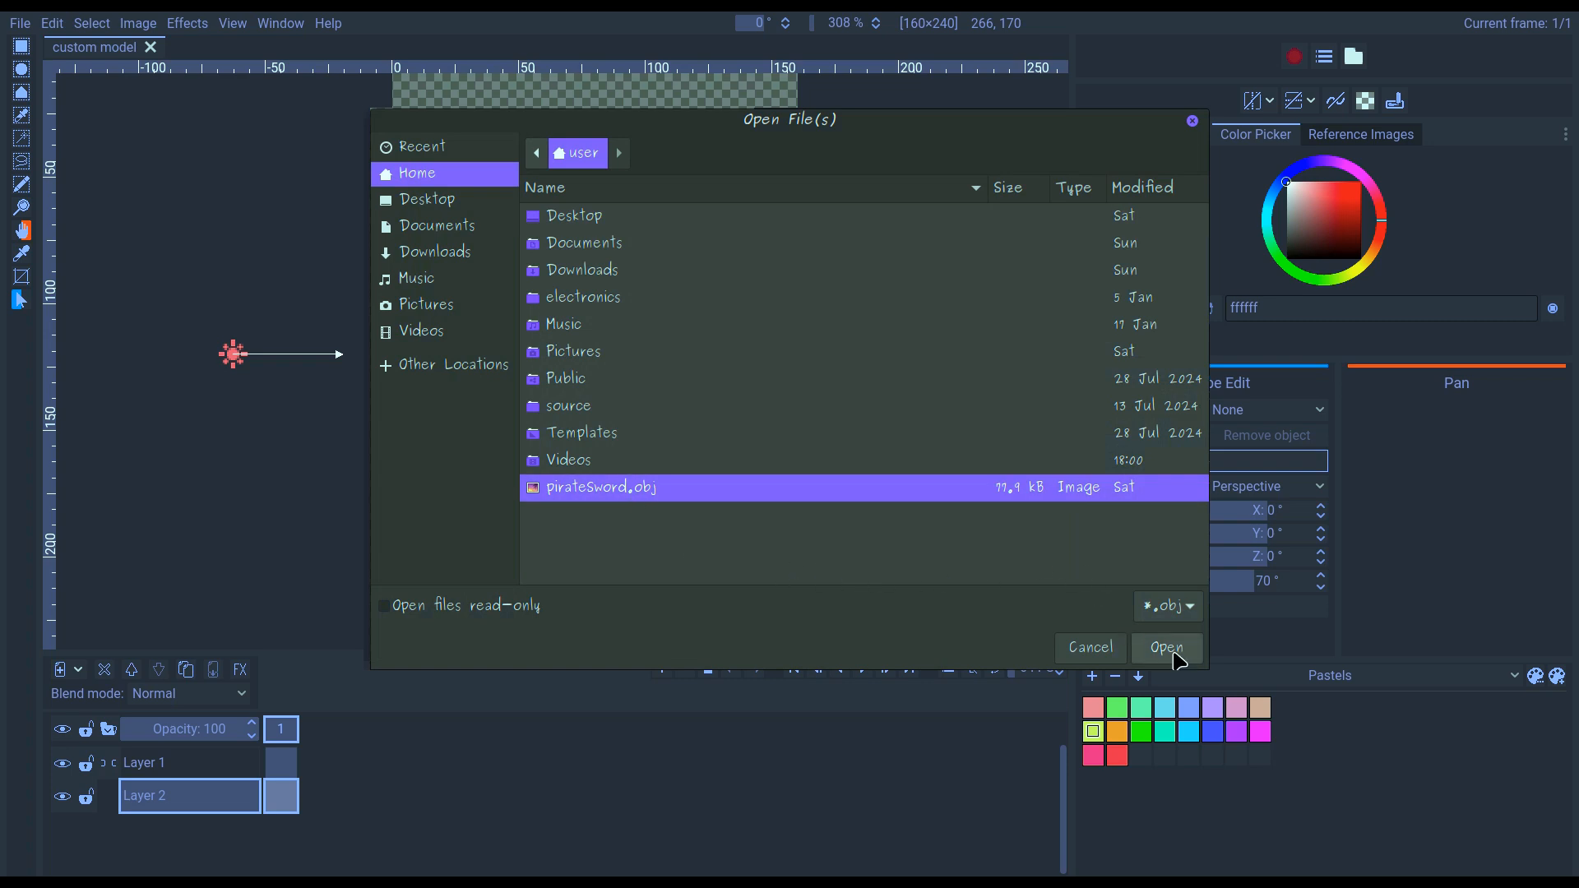
{"action": "left_click", "coordinate": [1167, 649]}
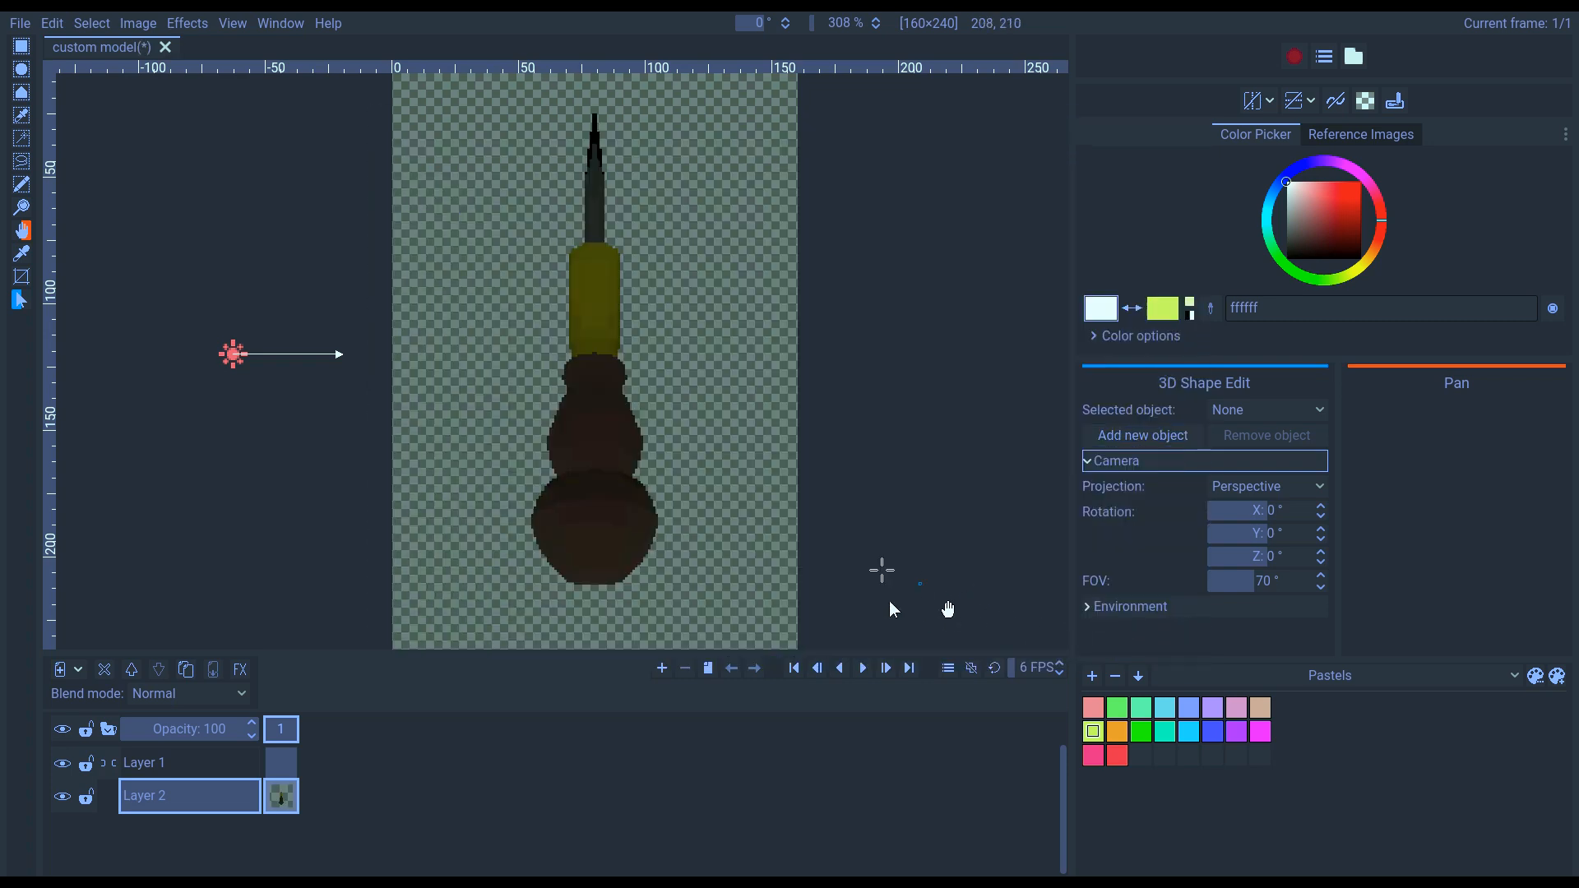
- Rotate the sword to about -67.1° around Y, then reduce its size and reposition it to fit inside the canvas
{"action": "left_click", "coordinate": [580, 366]}
{"action": "scroll", "coordinate": [580, 366], "scroll_direction": "down", "scroll_amount": 1}
{"action": "left_click_drag", "start_coordinate": [625, 352], "coordinate": [716, 387]}
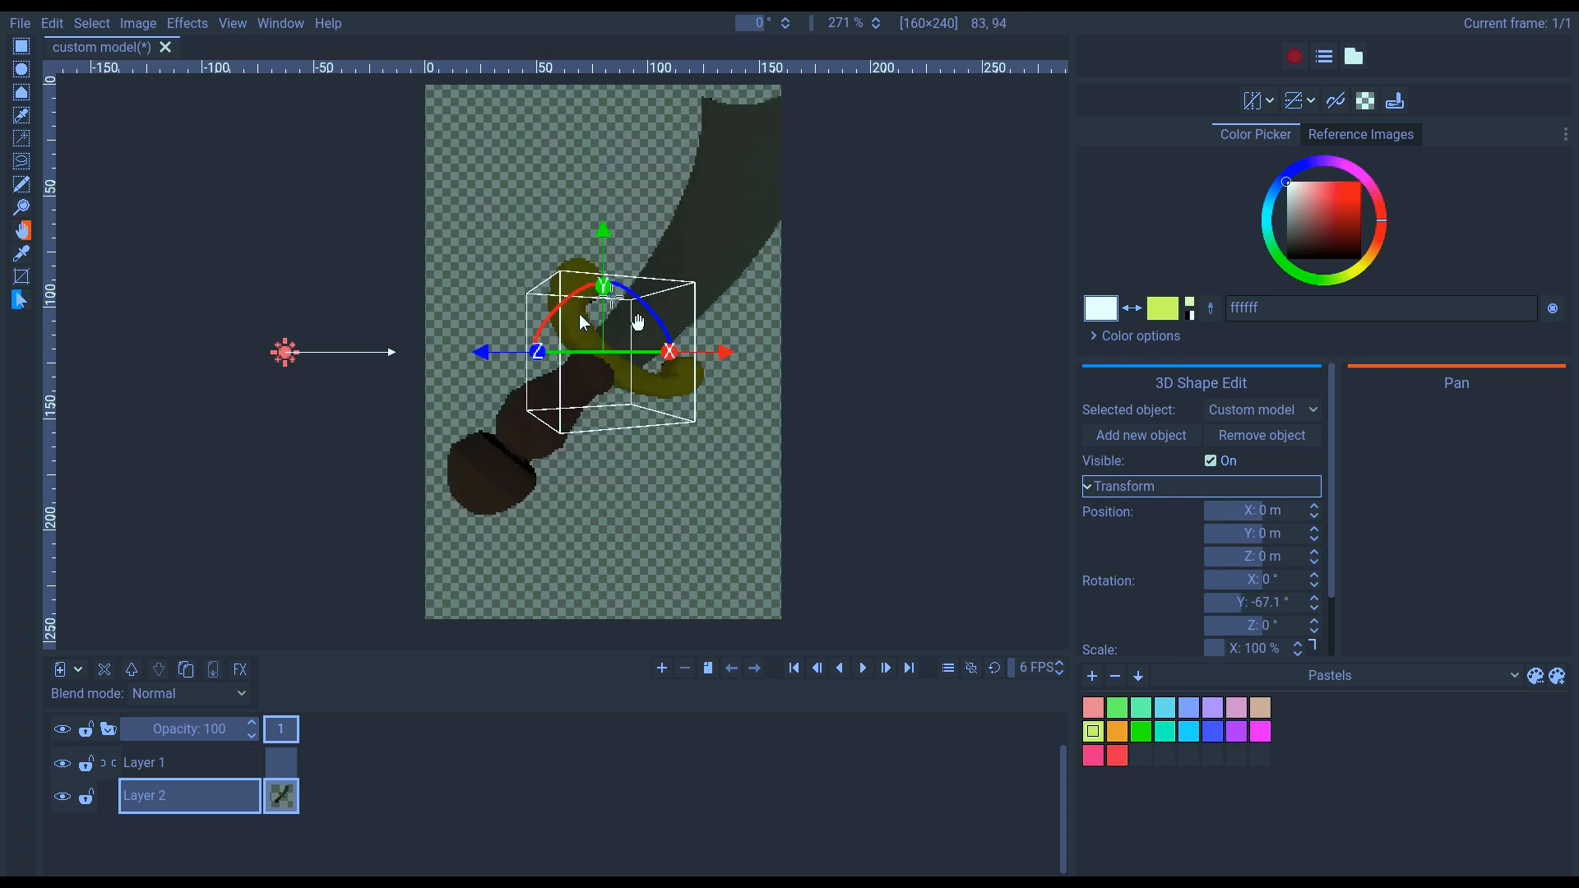
{"action": "scroll", "coordinate": [1231, 584], "scroll_direction": "down", "scroll_amount": 3}
{"action": "left_click_drag", "start_coordinate": [1231, 584], "coordinate": [1189, 584]}
{"action": "left_click_drag", "start_coordinate": [601, 354], "coordinate": [576, 445]}
- Move the directional light beside the sword to X 1.67 m, Y -1.05 m and rotate it to about -26.4°, -61.6°, 52.8°
{"action": "left_click", "coordinate": [285, 353]}
{"action": "left_click_drag", "start_coordinate": [285, 352], "coordinate": [802, 452]}
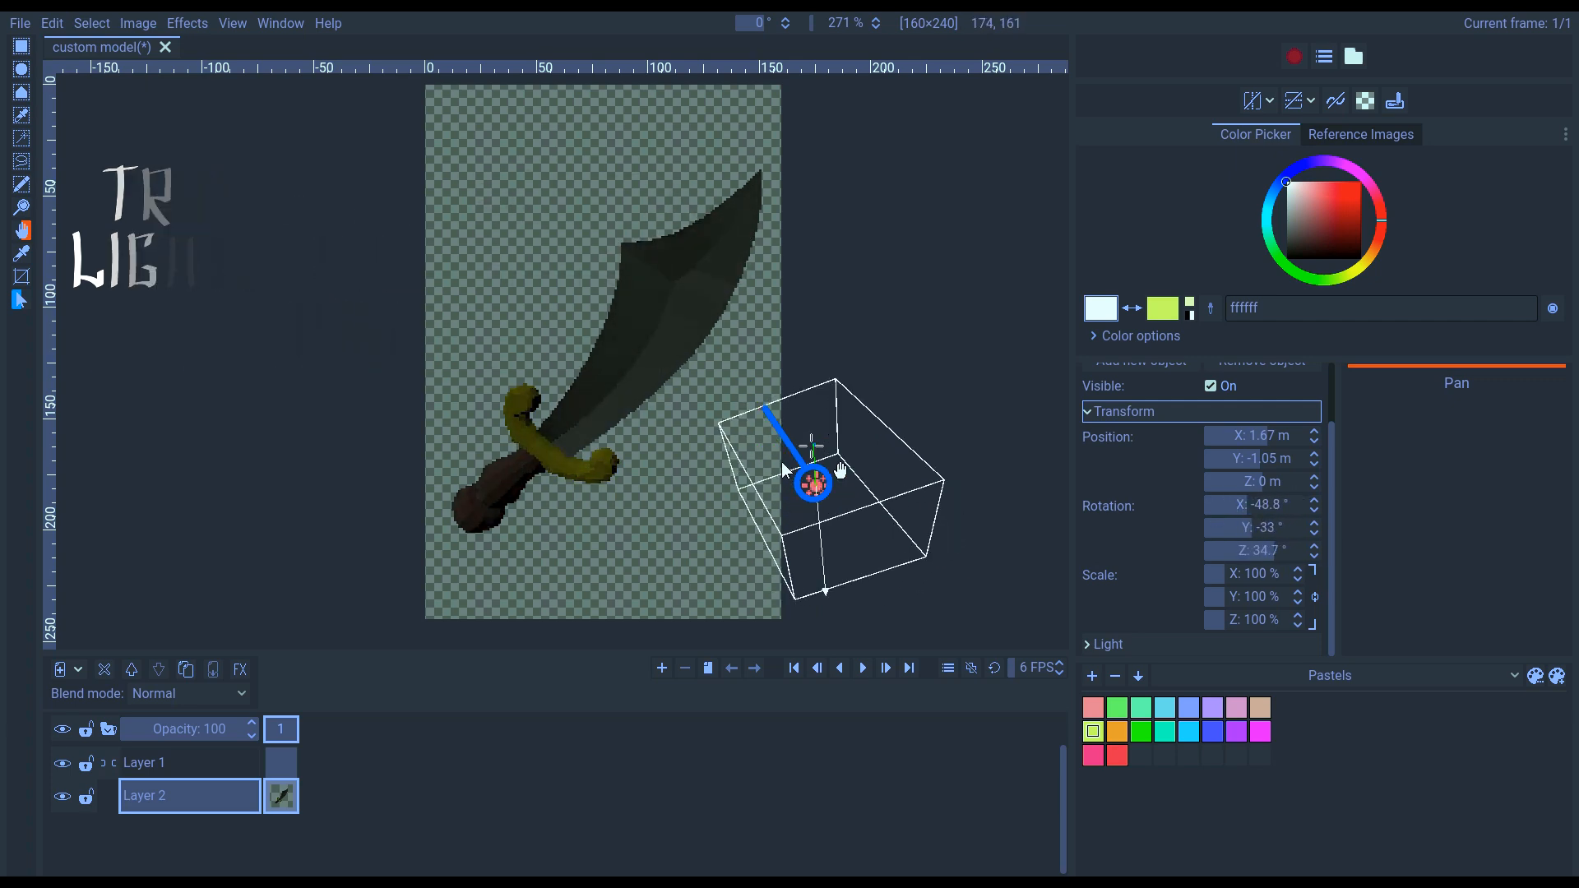
{"action": "scroll", "coordinate": [738, 376], "scroll_direction": "up", "scroll_amount": 3}
{"action": "scroll", "coordinate": [738, 376], "scroll_direction": "down", "scroll_amount": 3}
{"action": "left_click_drag", "start_coordinate": [660, 483], "coordinate": [793, 554]}
{"action": "scroll", "coordinate": [617, 504], "scroll_direction": "up", "scroll_amount": 2}
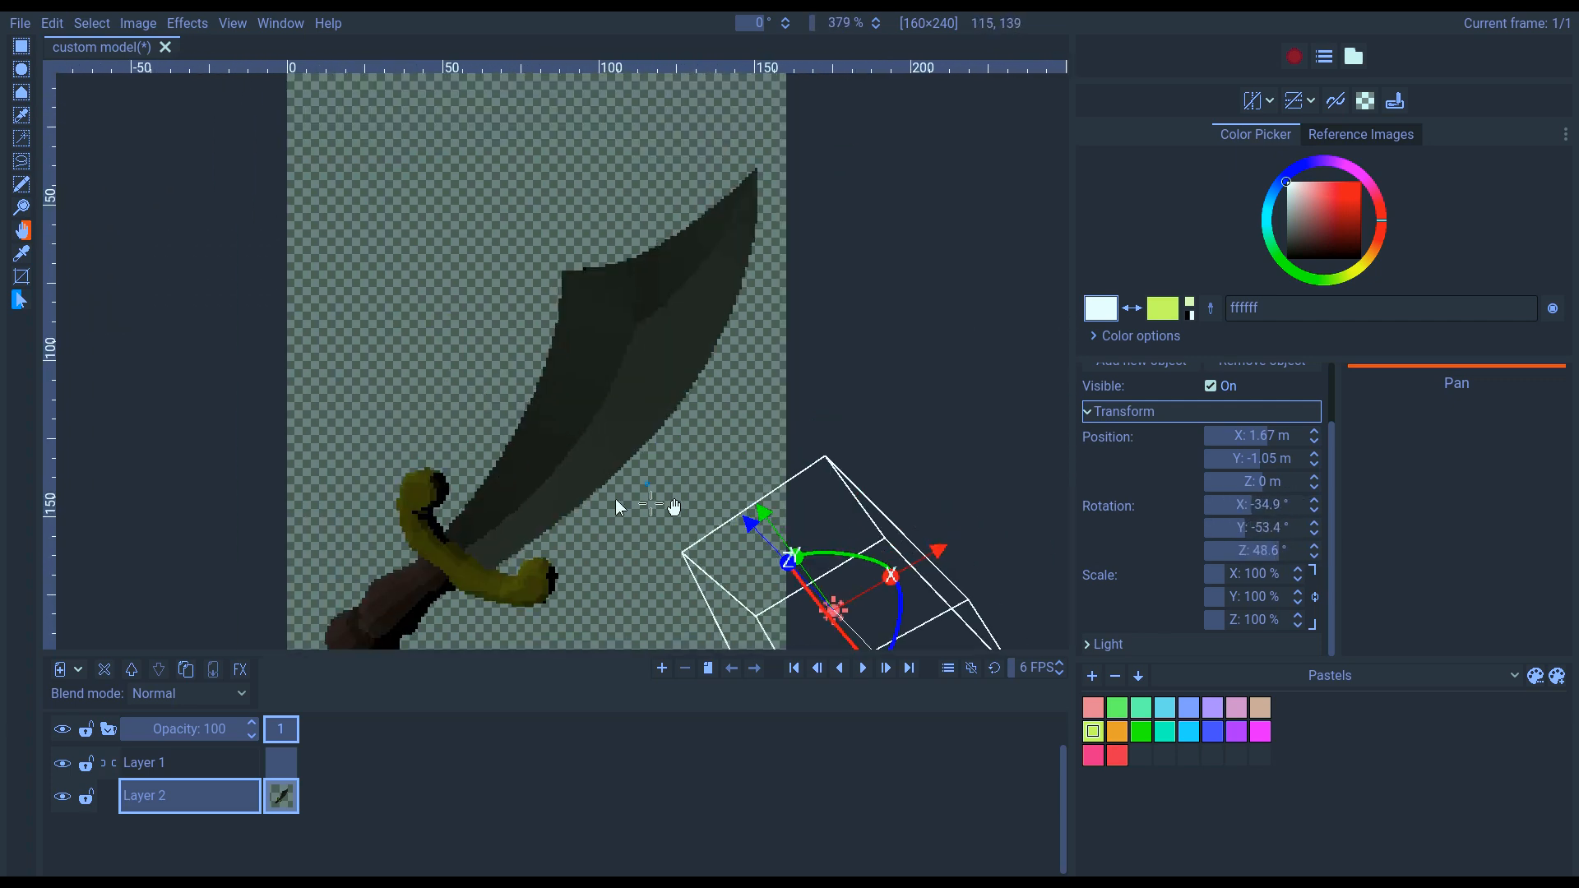
{"action": "scroll", "coordinate": [802, 497], "scroll_direction": "down", "scroll_amount": 2}
{"action": "left_click_drag", "start_coordinate": [803, 498], "coordinate": [875, 492]}
{"action": "scroll", "coordinate": [641, 406], "scroll_direction": "down", "scroll_amount": 4}
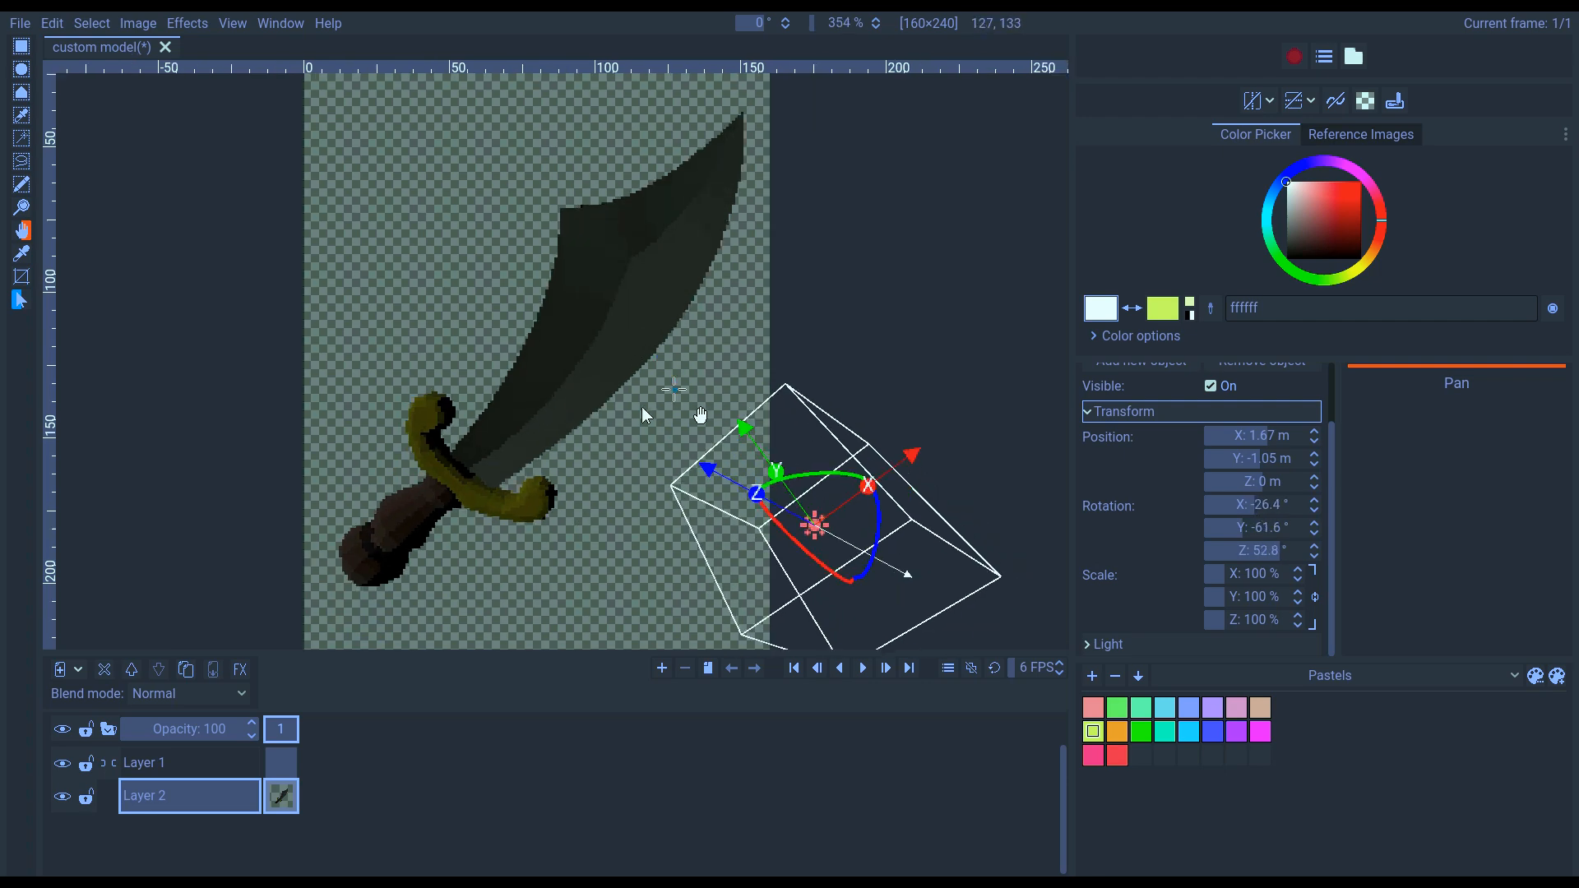
{"action": "scroll", "coordinate": [616, 354], "scroll_direction": "up", "scroll_amount": 5}
{"action": "left_click_drag", "start_coordinate": [628, 383], "coordinate": [569, 355]}
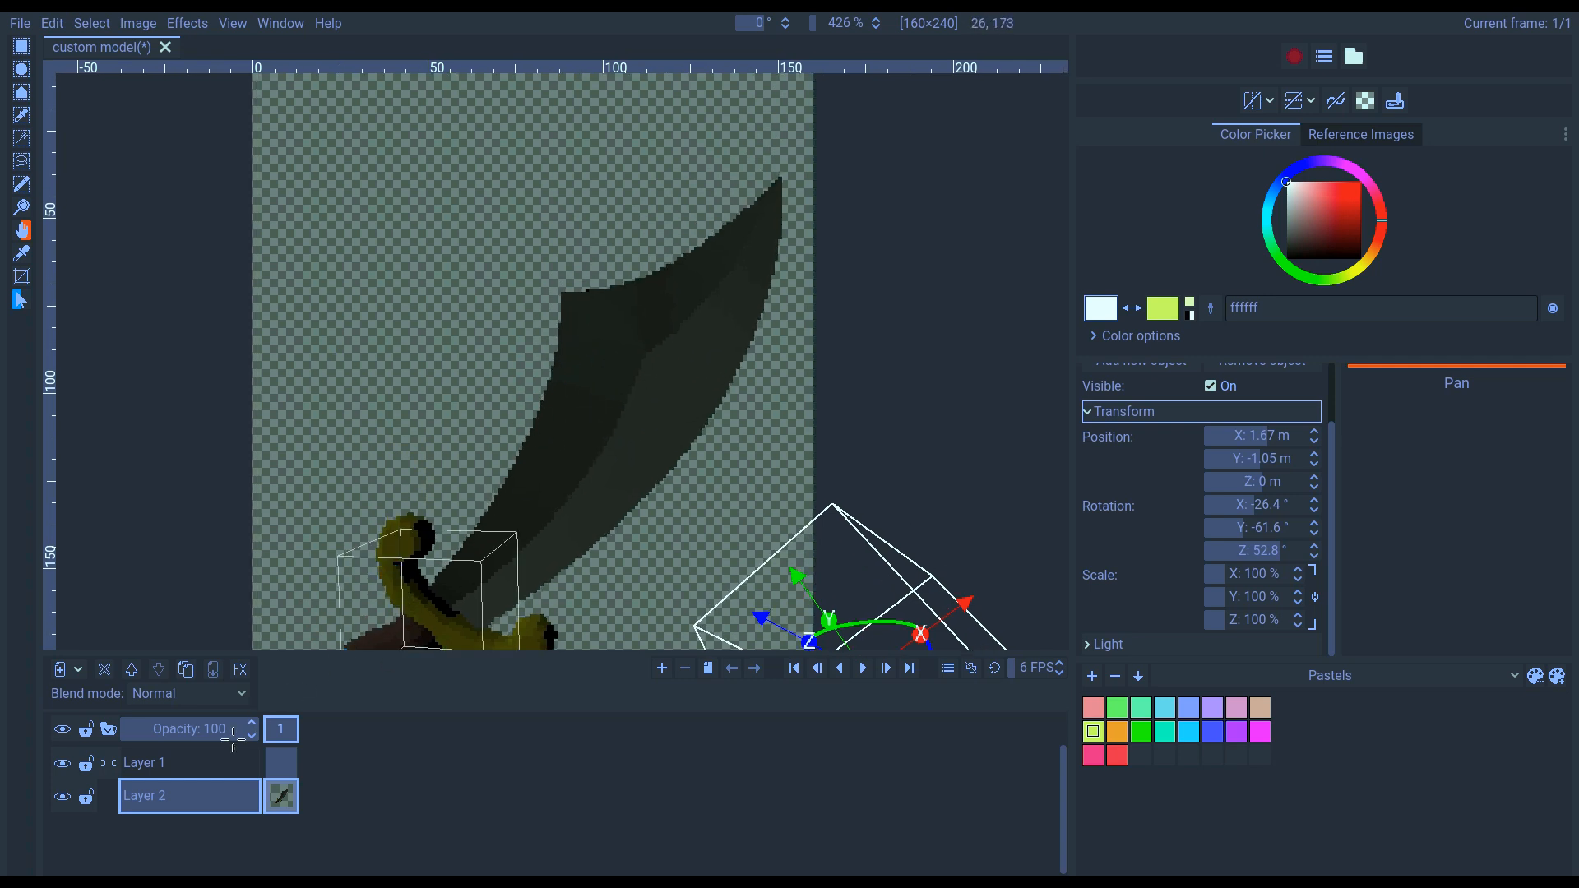
- On Layer 1, draw a yellow-green (dfe592) four-pointed star with the 1 px Pencil at the blade's upper-left corner
{"action": "left_click", "coordinate": [197, 762]}
{"action": "scroll", "coordinate": [589, 329], "scroll_direction": "up", "scroll_amount": 1}
{"action": "scroll", "coordinate": [589, 329], "scroll_direction": "up", "scroll_amount": 9}
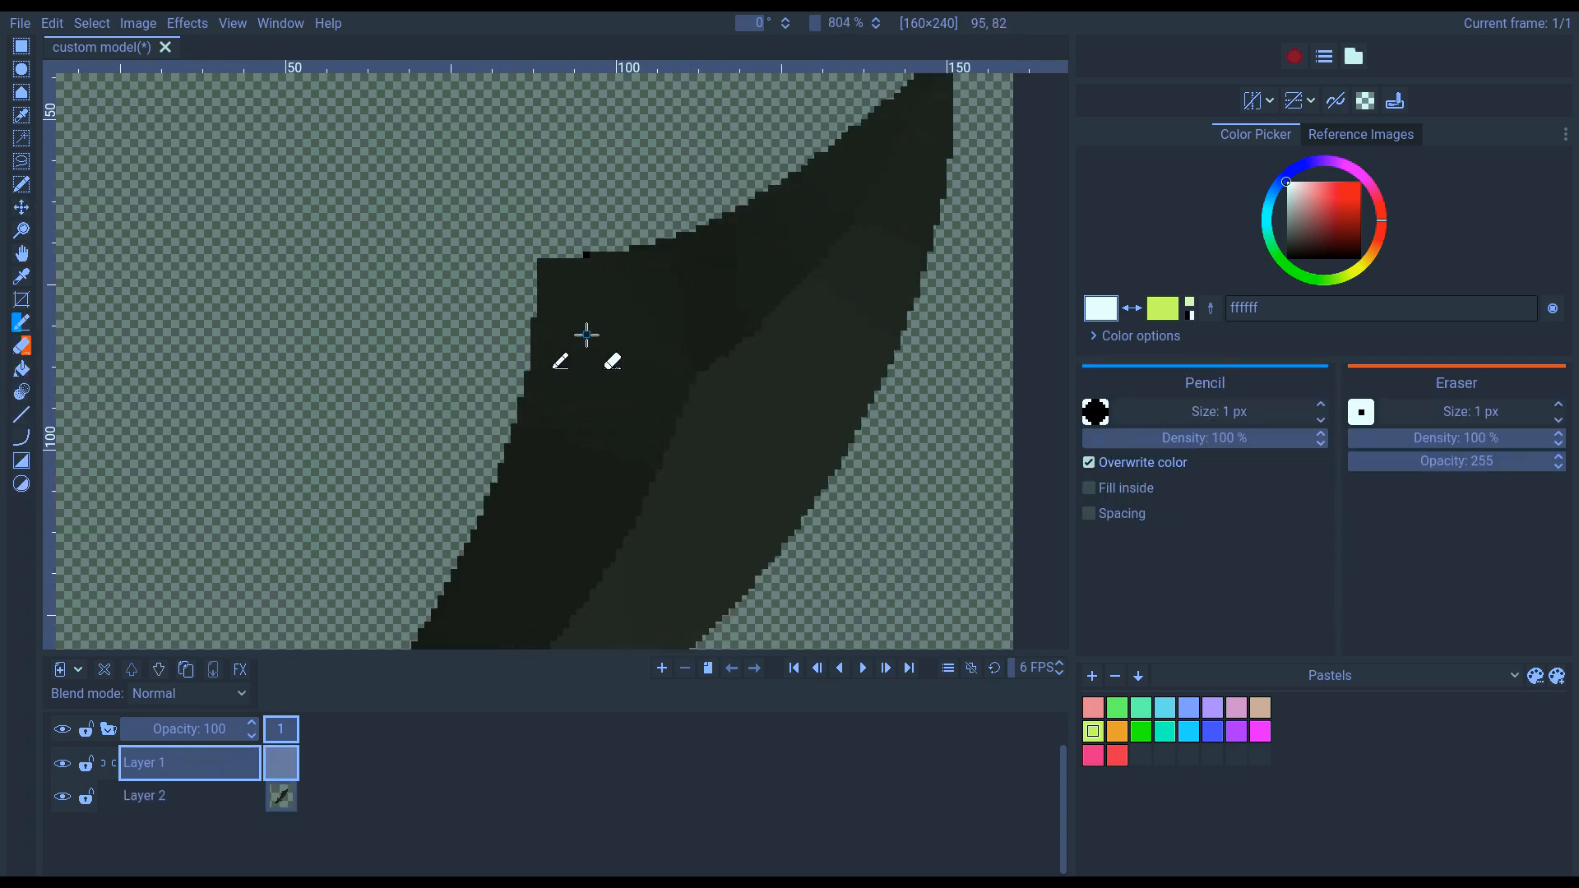
{"action": "scroll", "coordinate": [609, 329], "scroll_direction": "down", "scroll_amount": 4}
{"action": "scroll", "coordinate": [585, 367], "scroll_direction": "up", "scroll_amount": 4}
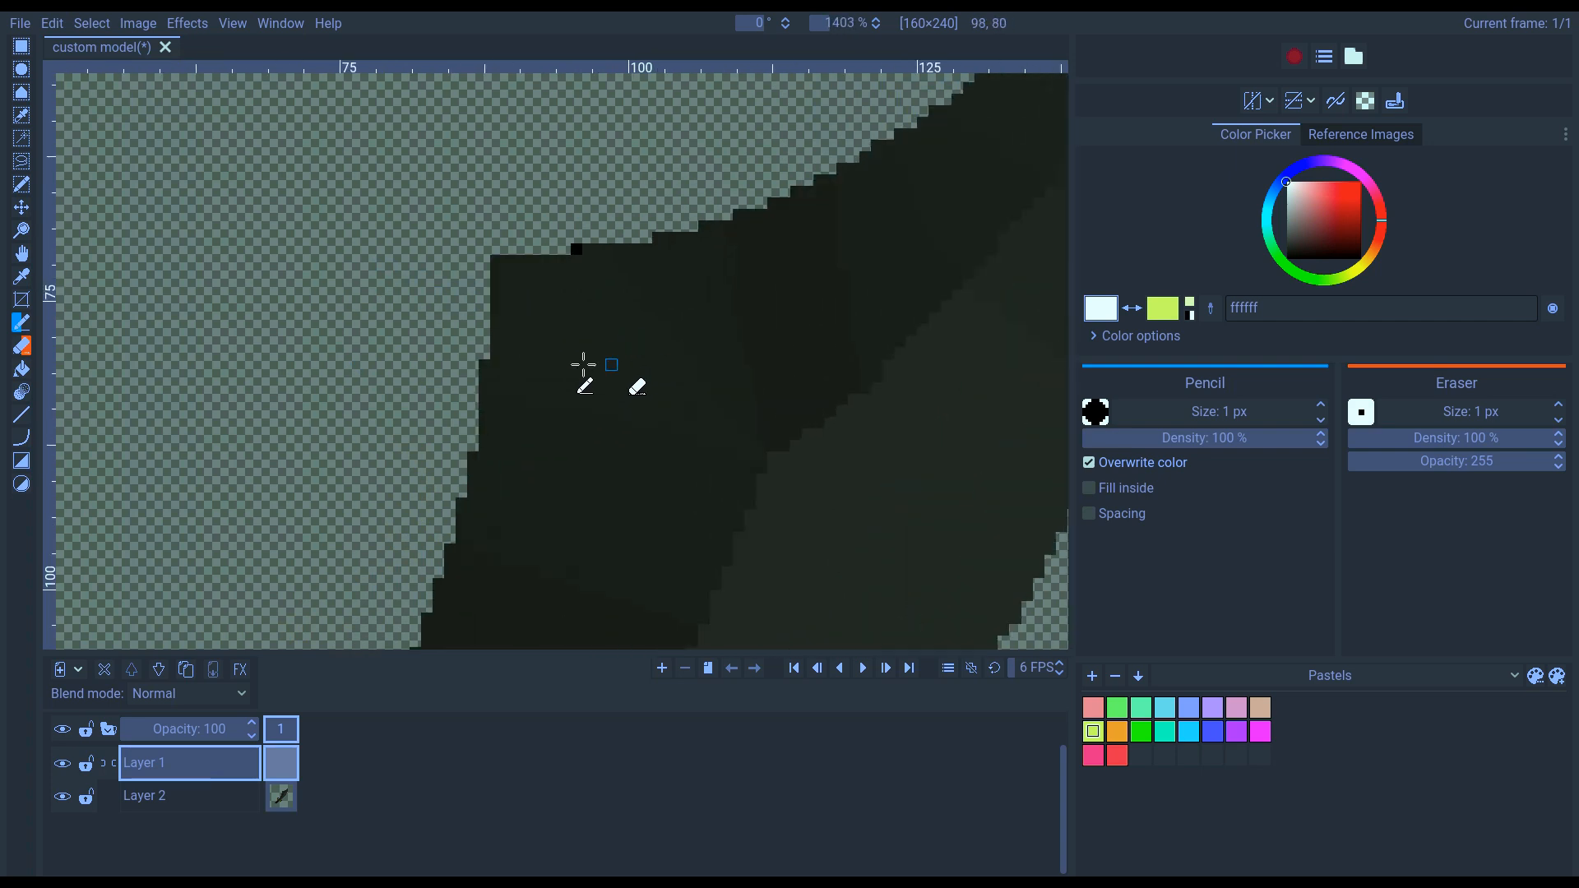
{"action": "scroll", "coordinate": [475, 385], "scroll_direction": "up", "scroll_amount": 1}
{"action": "scroll", "coordinate": [475, 384], "scroll_direction": "up", "scroll_amount": 3}
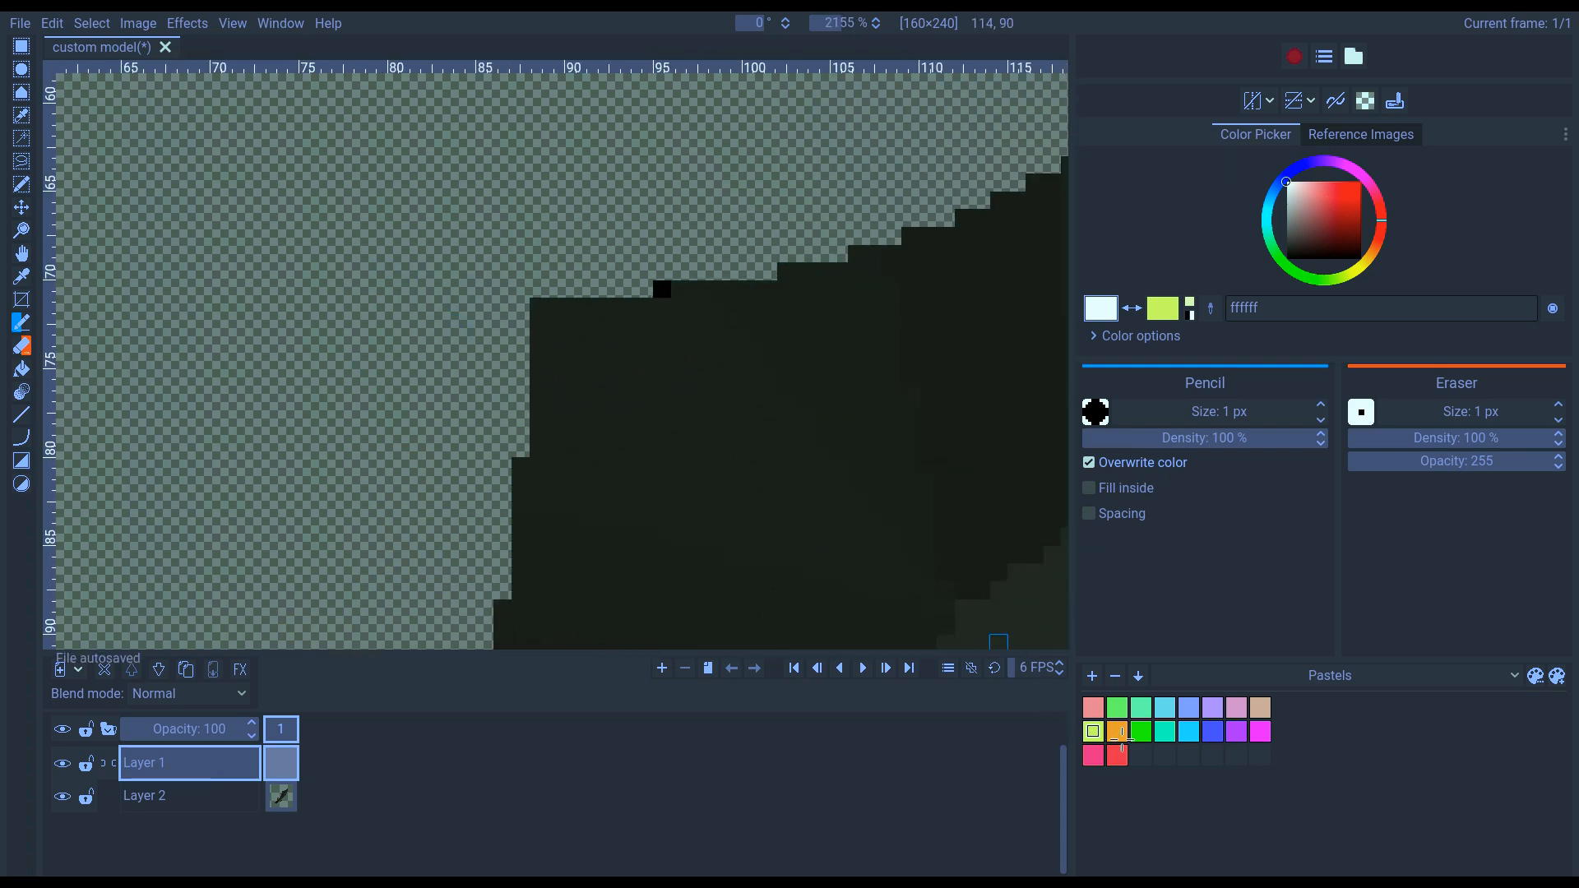
{"action": "left_click", "coordinate": [1096, 731]}
{"action": "left_click_drag", "start_coordinate": [388, 271], "coordinate": [601, 272]}
{"action": "left_click_drag", "start_coordinate": [485, 148], "coordinate": [486, 423]}
{"action": "mouse_move", "coordinate": [418, 285]}
{"action": "left_mouse_down"}
{"action": "mouse_move", "coordinate": [475, 257]}
{"action": "mouse_move", "coordinate": [500, 288]}
{"action": "left_mouse_up"}
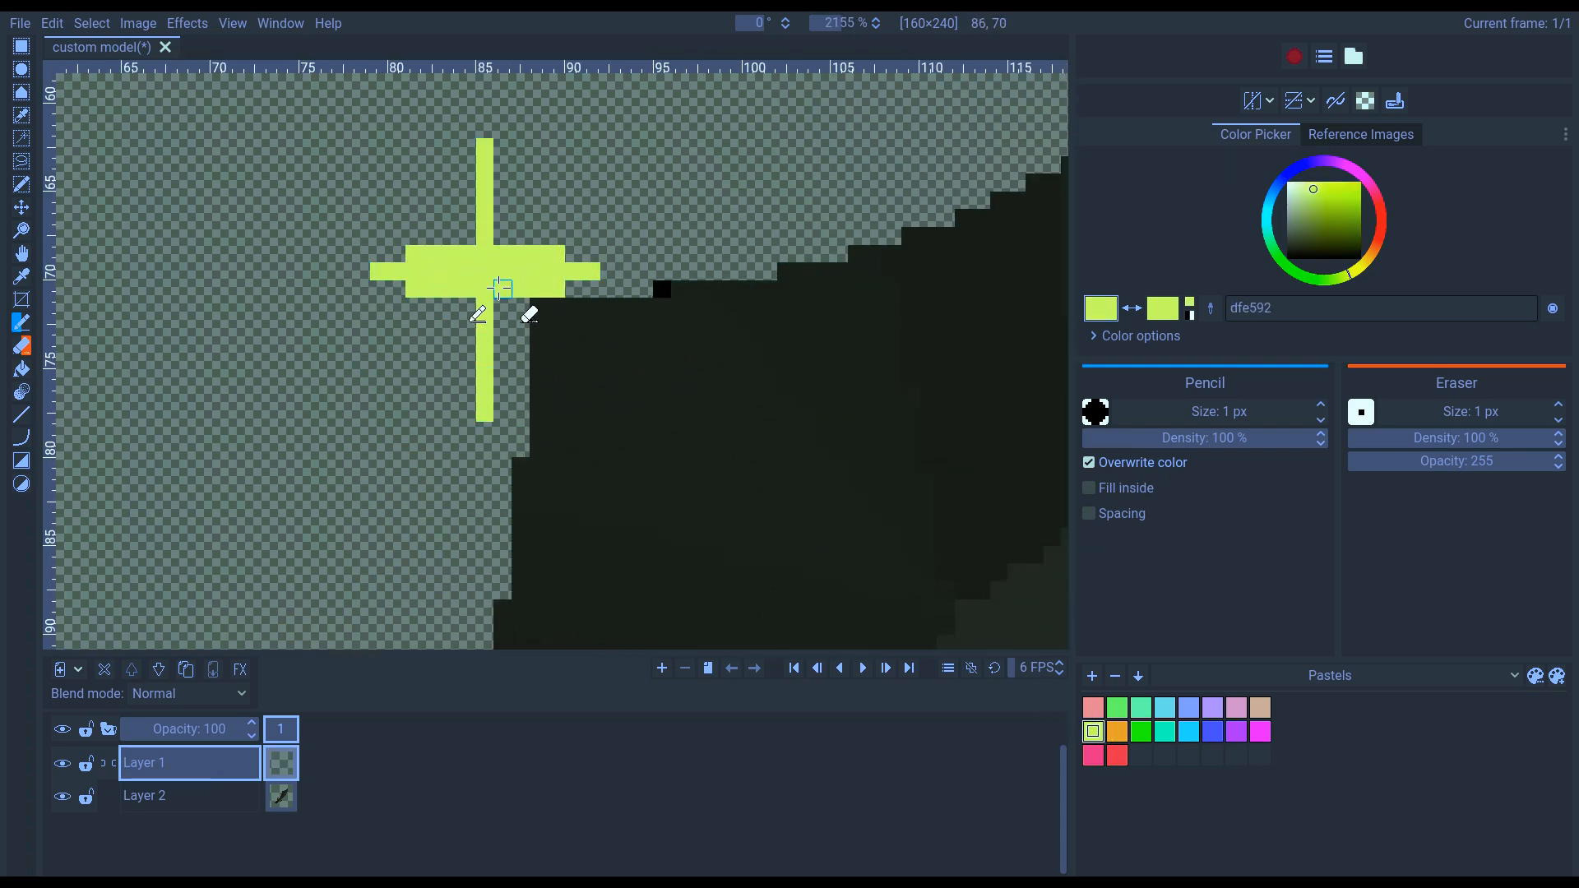
{"action": "left_click_drag", "start_coordinate": [467, 198], "coordinate": [493, 235]}
{"action": "mouse_move", "coordinate": [457, 308]}
{"action": "left_mouse_down"}
{"action": "mouse_move", "coordinate": [475, 375]}
{"action": "mouse_move", "coordinate": [510, 318]}
{"action": "mouse_move", "coordinate": [466, 422]}
{"action": "mouse_move", "coordinate": [478, 391]}
{"action": "mouse_move", "coordinate": [520, 371]}
{"action": "mouse_move", "coordinate": [456, 378]}
{"action": "mouse_move", "coordinate": [448, 311]}
{"action": "mouse_move", "coordinate": [502, 349]}
{"action": "left_mouse_up"}
- Paint a white core in the centre of the yellow-green star
{"action": "scroll", "coordinate": [493, 362], "scroll_direction": "up", "scroll_amount": 1}
{"action": "key", "text": "x"}
{"action": "scroll", "coordinate": [609, 246], "scroll_direction": "up", "scroll_amount": 3}
{"action": "key", "text": "x"}
{"action": "scroll", "coordinate": [609, 247], "scroll_direction": "up", "scroll_amount": 1}
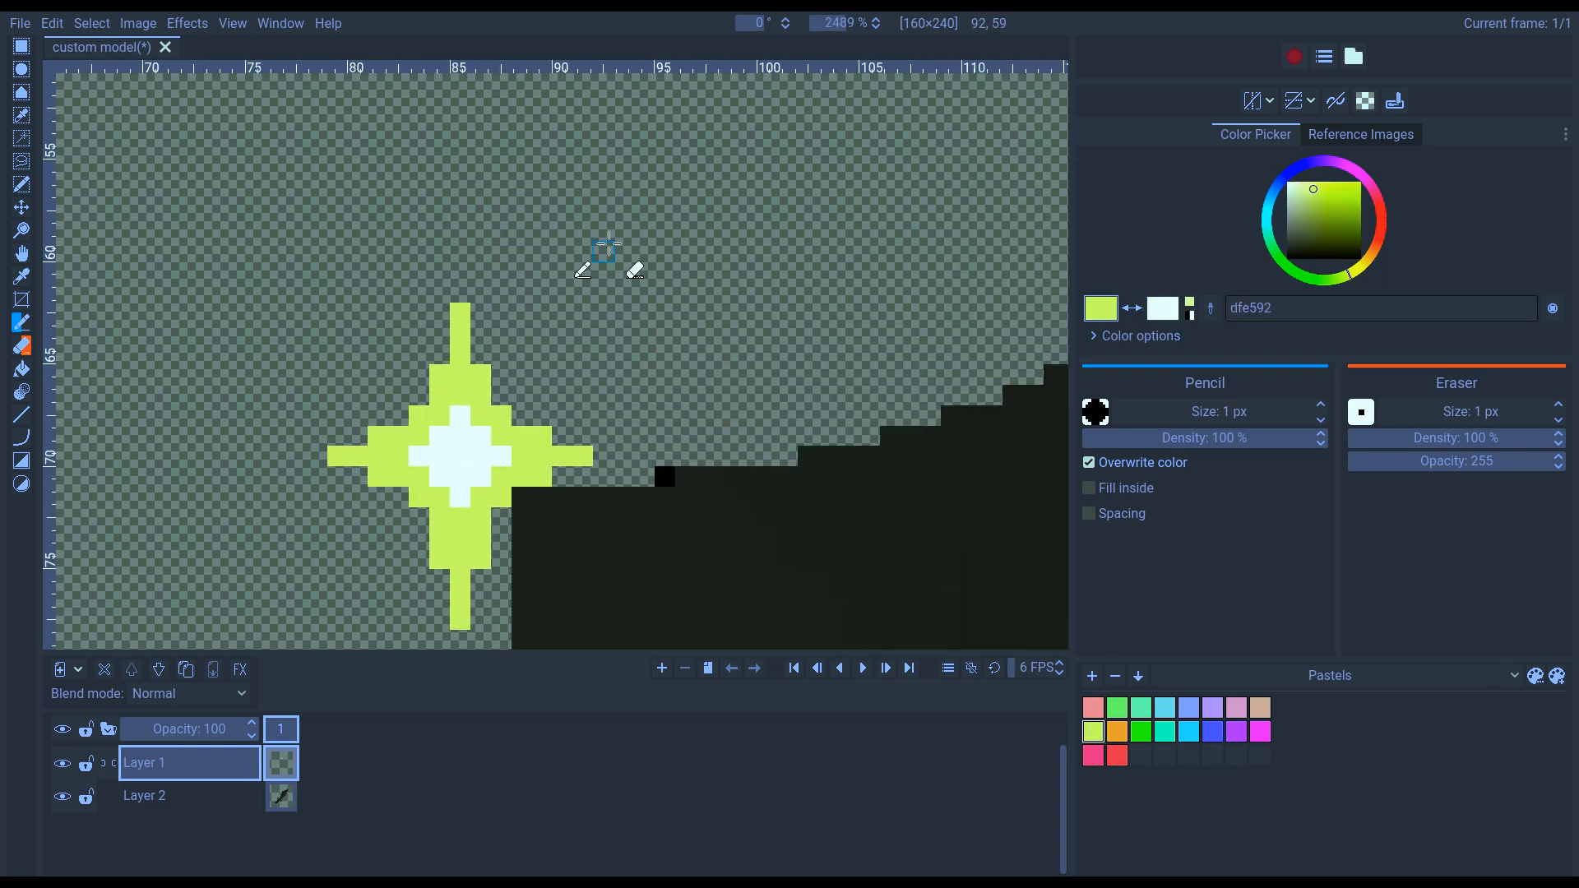
- Draw two smaller sparkles around the star: a yellow-green one with a white centre above right, and a plain yellow-green cross above left
{"action": "mouse_move", "coordinate": [604, 222]}
{"action": "left_mouse_down"}
{"action": "mouse_move", "coordinate": [569, 260]}
{"action": "mouse_move", "coordinate": [643, 251]}
{"action": "mouse_move", "coordinate": [604, 272]}
{"action": "left_mouse_up"}
{"action": "key", "text": "x"}
{"action": "left_click_drag", "start_coordinate": [583, 252], "coordinate": [624, 252]}
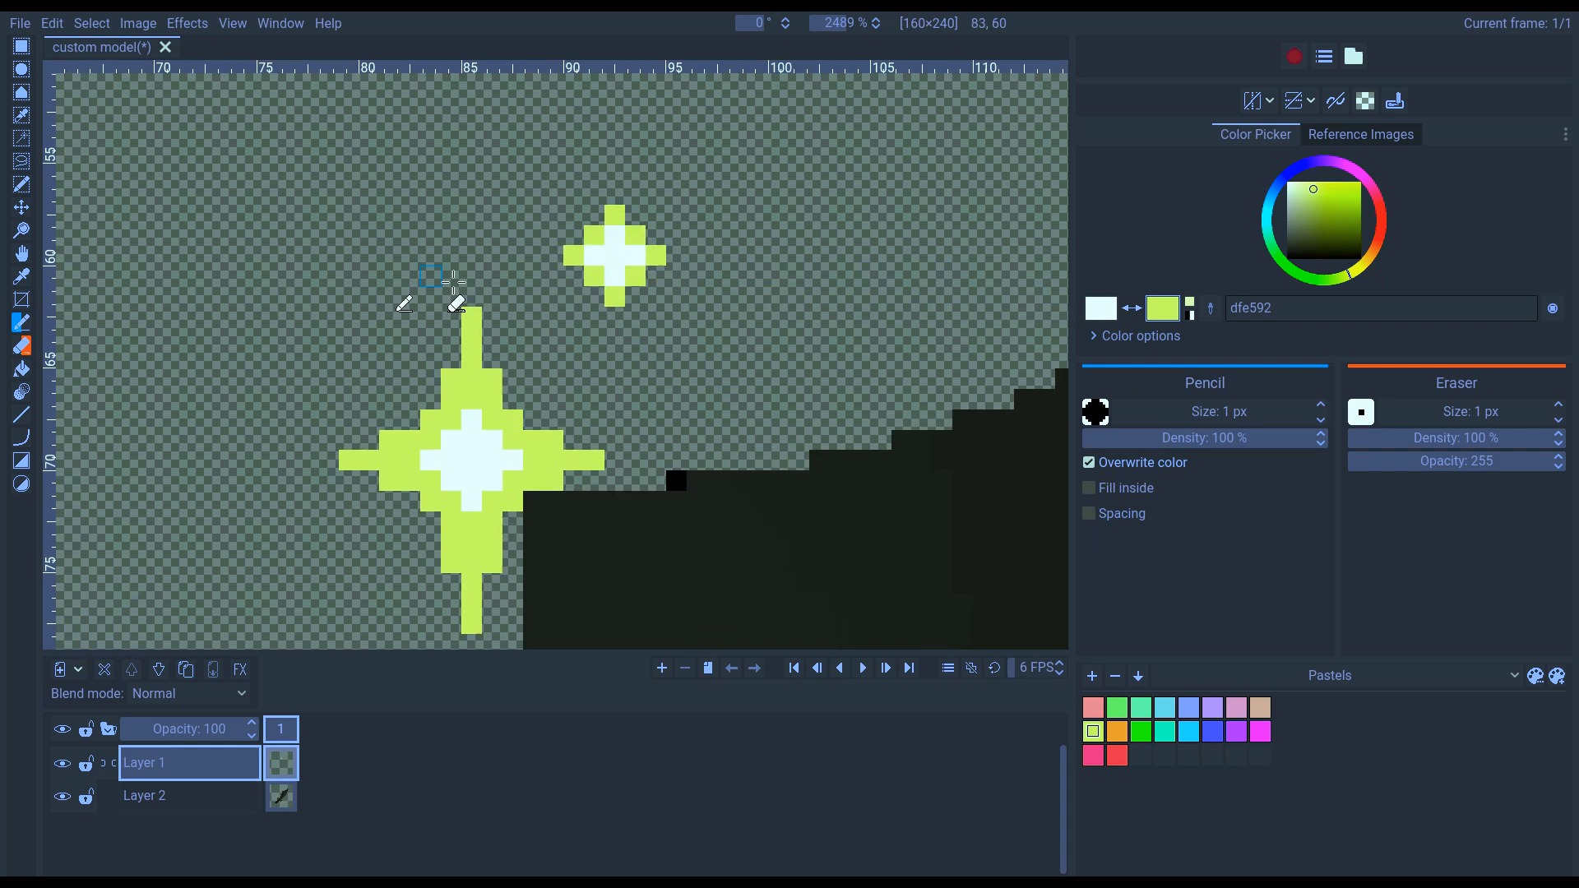
{"action": "key", "text": "x"}
{"action": "scroll", "coordinate": [437, 310], "scroll_direction": "left", "scroll_amount": 5}
{"action": "left_click_drag", "start_coordinate": [437, 300], "coordinate": [437, 342]}
{"action": "mouse_move", "coordinate": [416, 320]}
{"action": "left_mouse_down"}
{"action": "mouse_move", "coordinate": [318, 488]}
{"action": "mouse_move", "coordinate": [415, 483]}
{"action": "mouse_move", "coordinate": [432, 292]}
{"action": "mouse_move", "coordinate": [396, 268]}
{"action": "left_mouse_up"}
- Draw short white diagonal rays at the four corners around the large star
{"action": "scroll", "coordinate": [733, 529], "scroll_direction": "down", "scroll_amount": 5}
{"action": "key", "text": "x"}
{"action": "scroll", "coordinate": [432, 289], "scroll_direction": "up", "scroll_amount": 4}
{"action": "left_click_drag", "start_coordinate": [601, 268], "coordinate": [580, 288]}
{"action": "left_click_drag", "start_coordinate": [395, 513], "coordinate": [334, 574]}
{"action": "left_click_drag", "start_coordinate": [599, 512], "coordinate": [641, 553]}
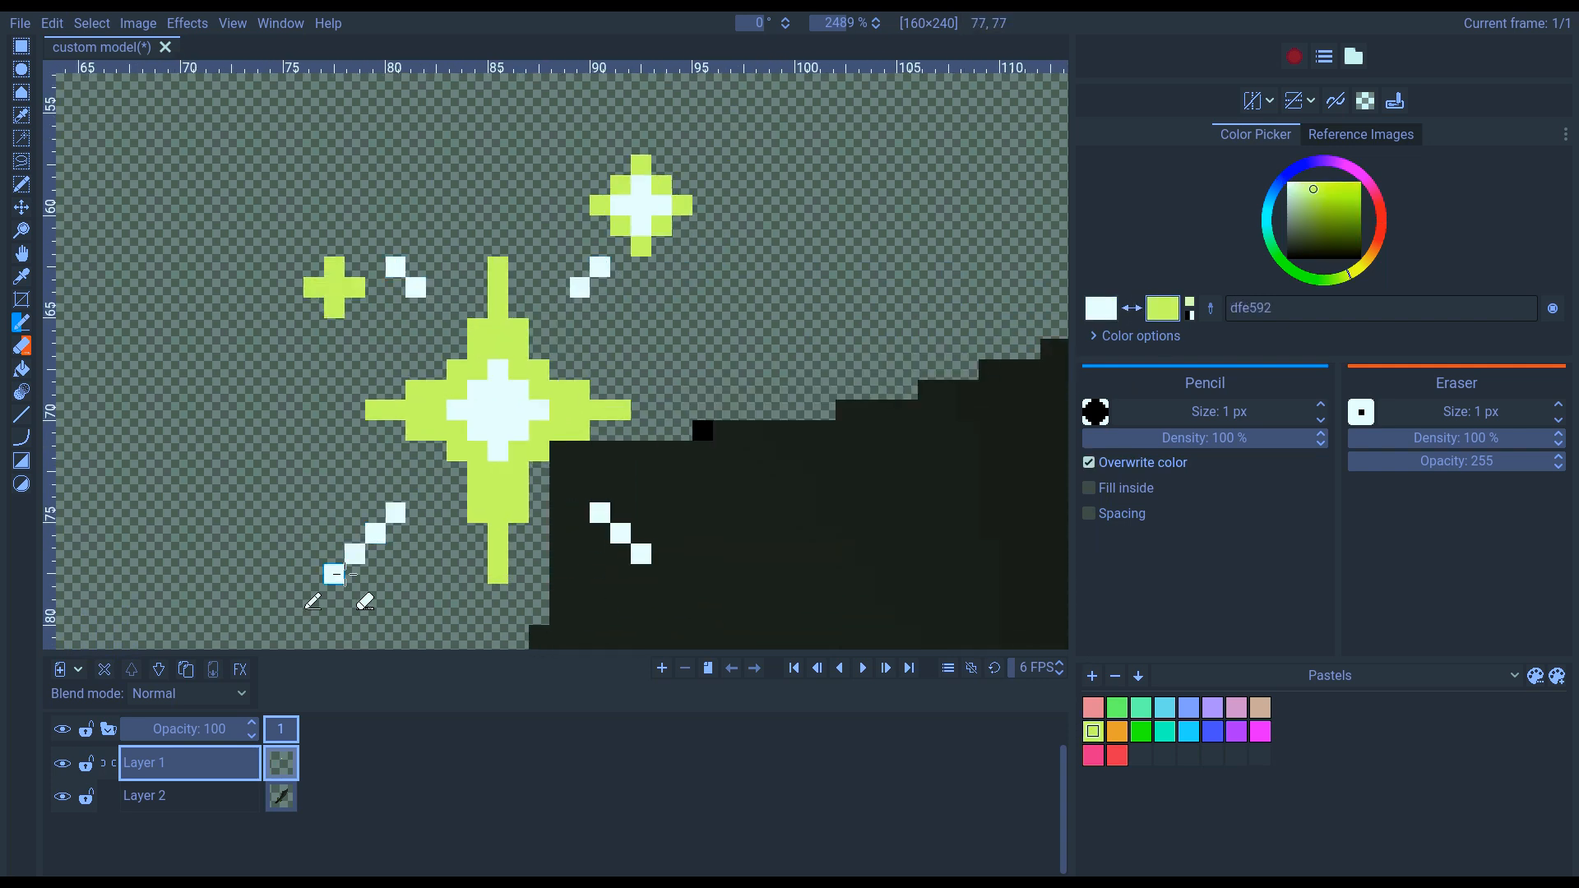
{"action": "scroll", "coordinate": [680, 341], "scroll_direction": "down", "scroll_amount": 3}
{"action": "scroll", "coordinate": [568, 374], "scroll_direction": "up", "scroll_amount": 2}
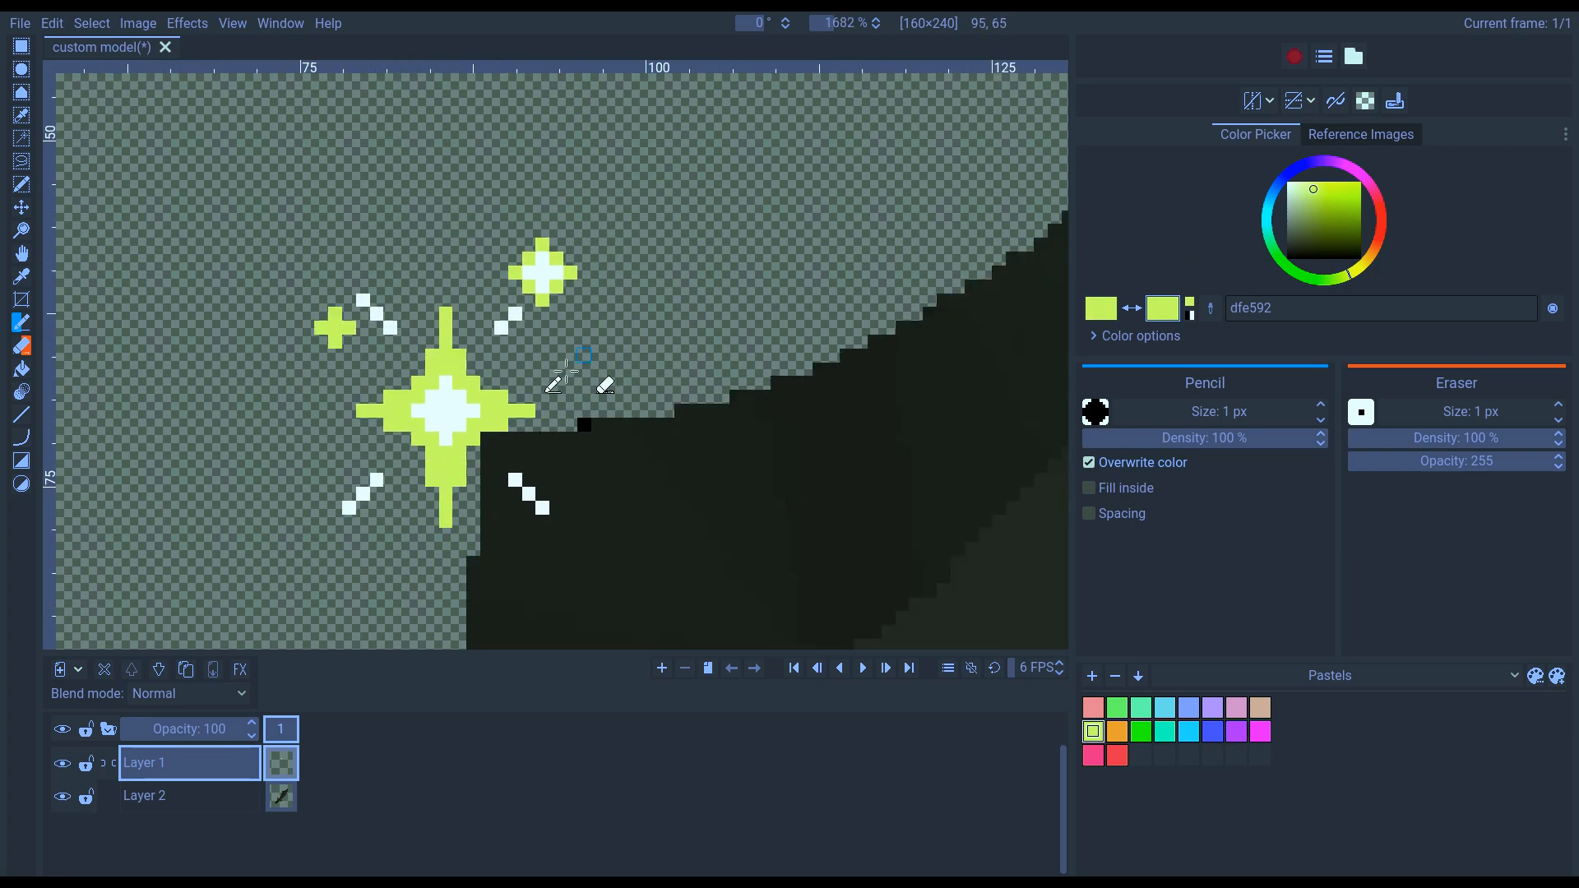
- Select all the sparkles with a rectangular selection, enlarge them and place them over the blade's upper-left corner
{"action": "key", "text": "r"}
{"action": "scroll", "coordinate": [566, 375], "scroll_direction": "down", "scroll_amount": 1}
{"action": "left_click_drag", "start_coordinate": [299, 200], "coordinate": [606, 522]}
{"action": "key", "text": "m"}
{"action": "scroll", "coordinate": [589, 288], "scroll_direction": "down", "scroll_amount": 6}
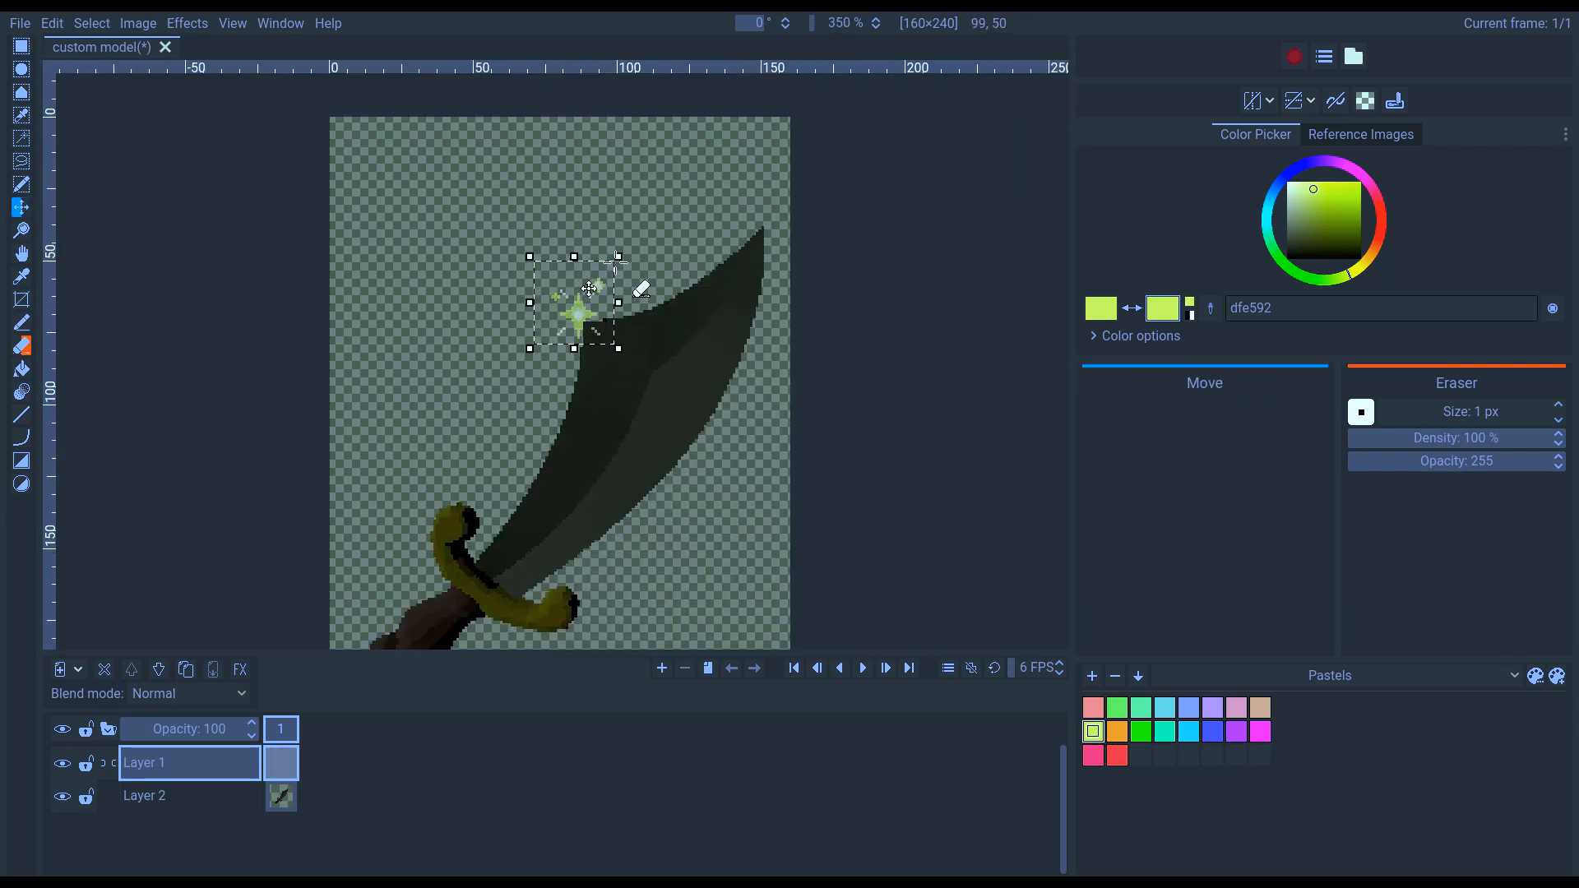
{"action": "left_click_drag", "start_coordinate": [616, 262], "coordinate": [697, 223]}
{"action": "left_click_drag", "start_coordinate": [545, 309], "coordinate": [618, 290]}
{"action": "key", "text": "Return"}
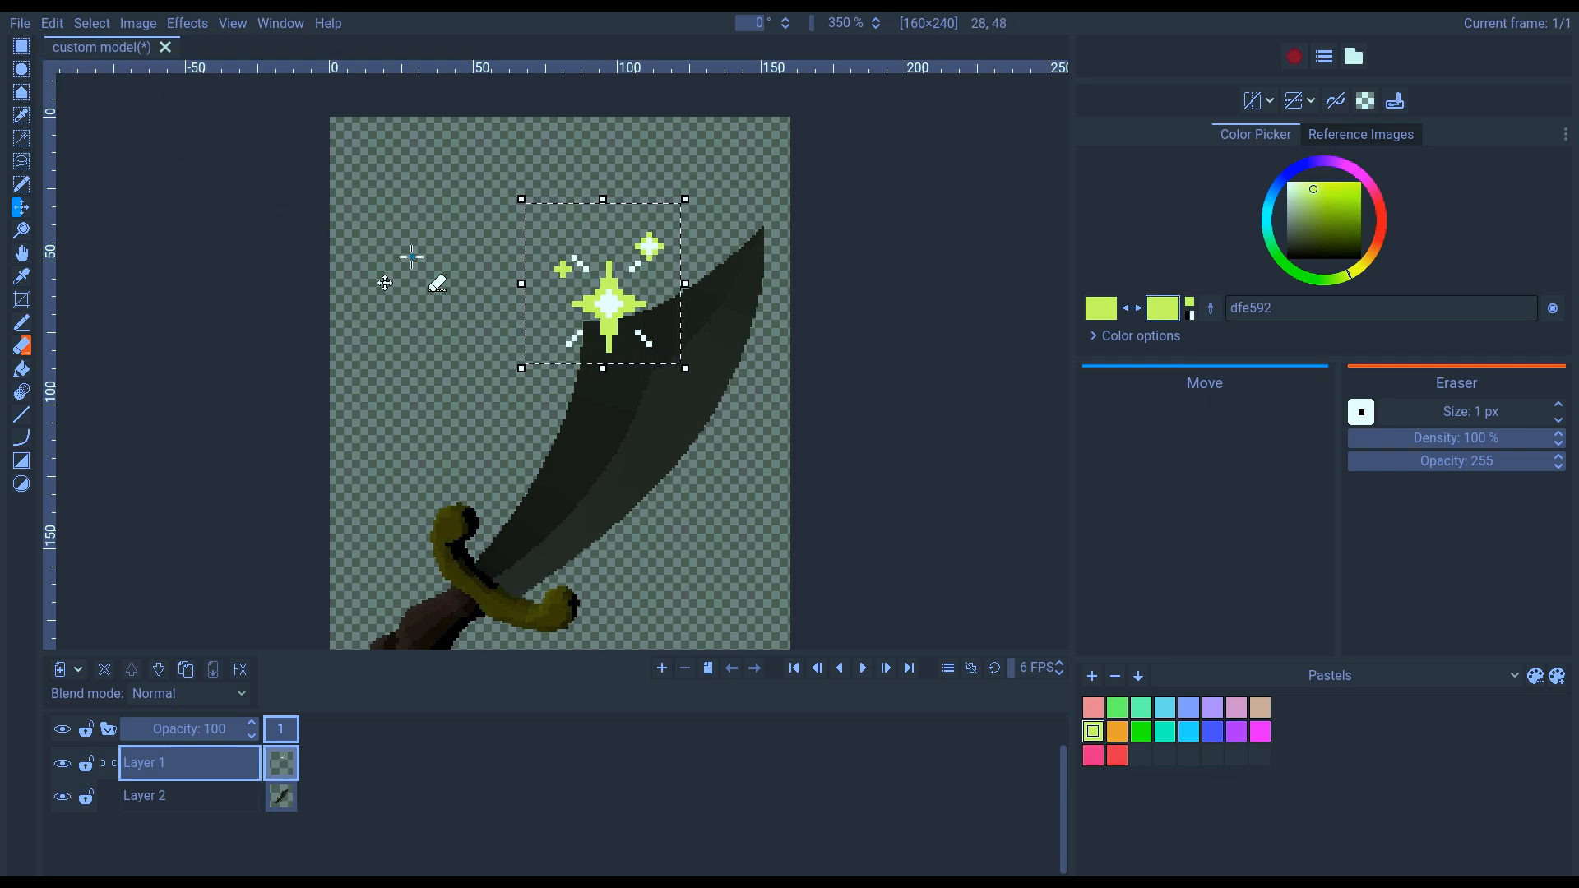
- Set the energy of Layer 2's directional light to about 1.91 and save custom model.pxo
{"action": "scroll", "coordinate": [611, 377], "scroll_direction": "down", "scroll_amount": 2}
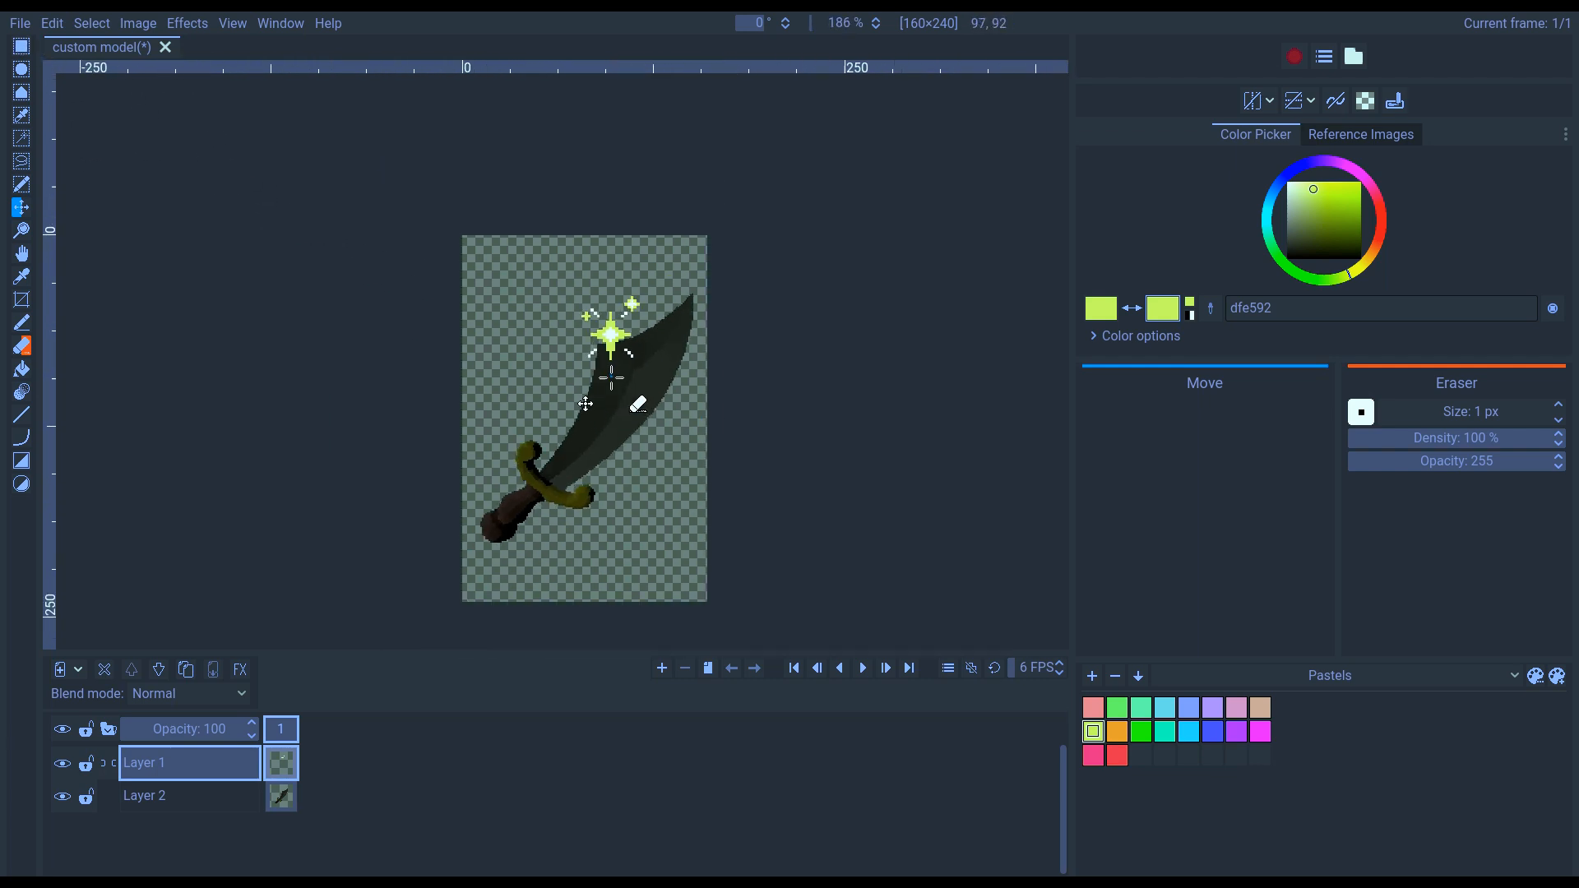
{"action": "scroll", "coordinate": [611, 378], "scroll_direction": "up", "scroll_amount": 4}
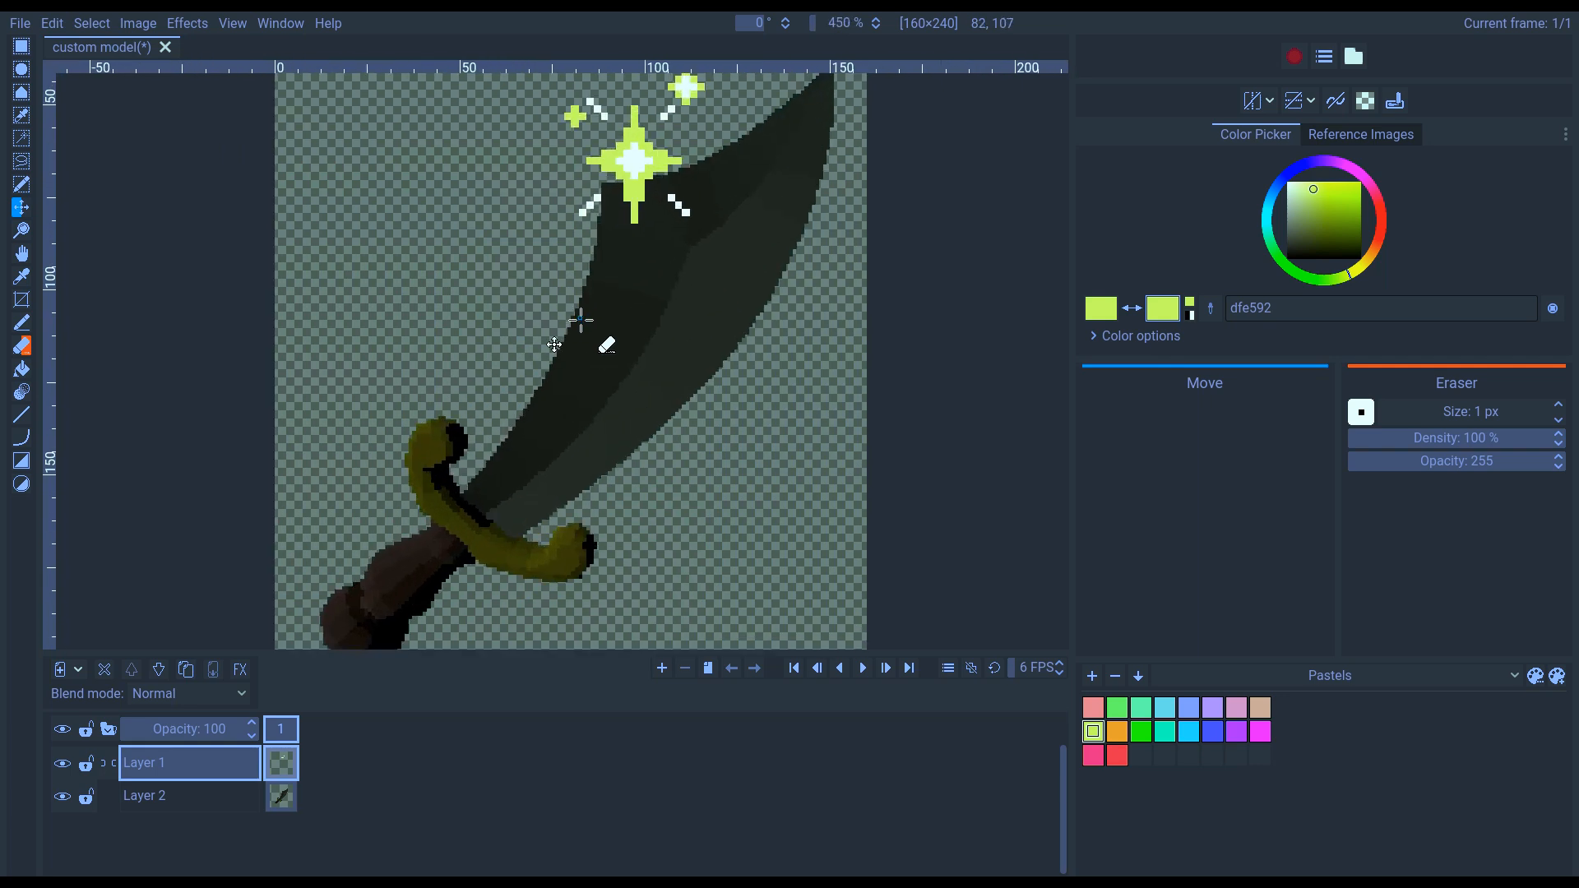
{"action": "scroll", "coordinate": [587, 397], "scroll_direction": "down", "scroll_amount": 3}
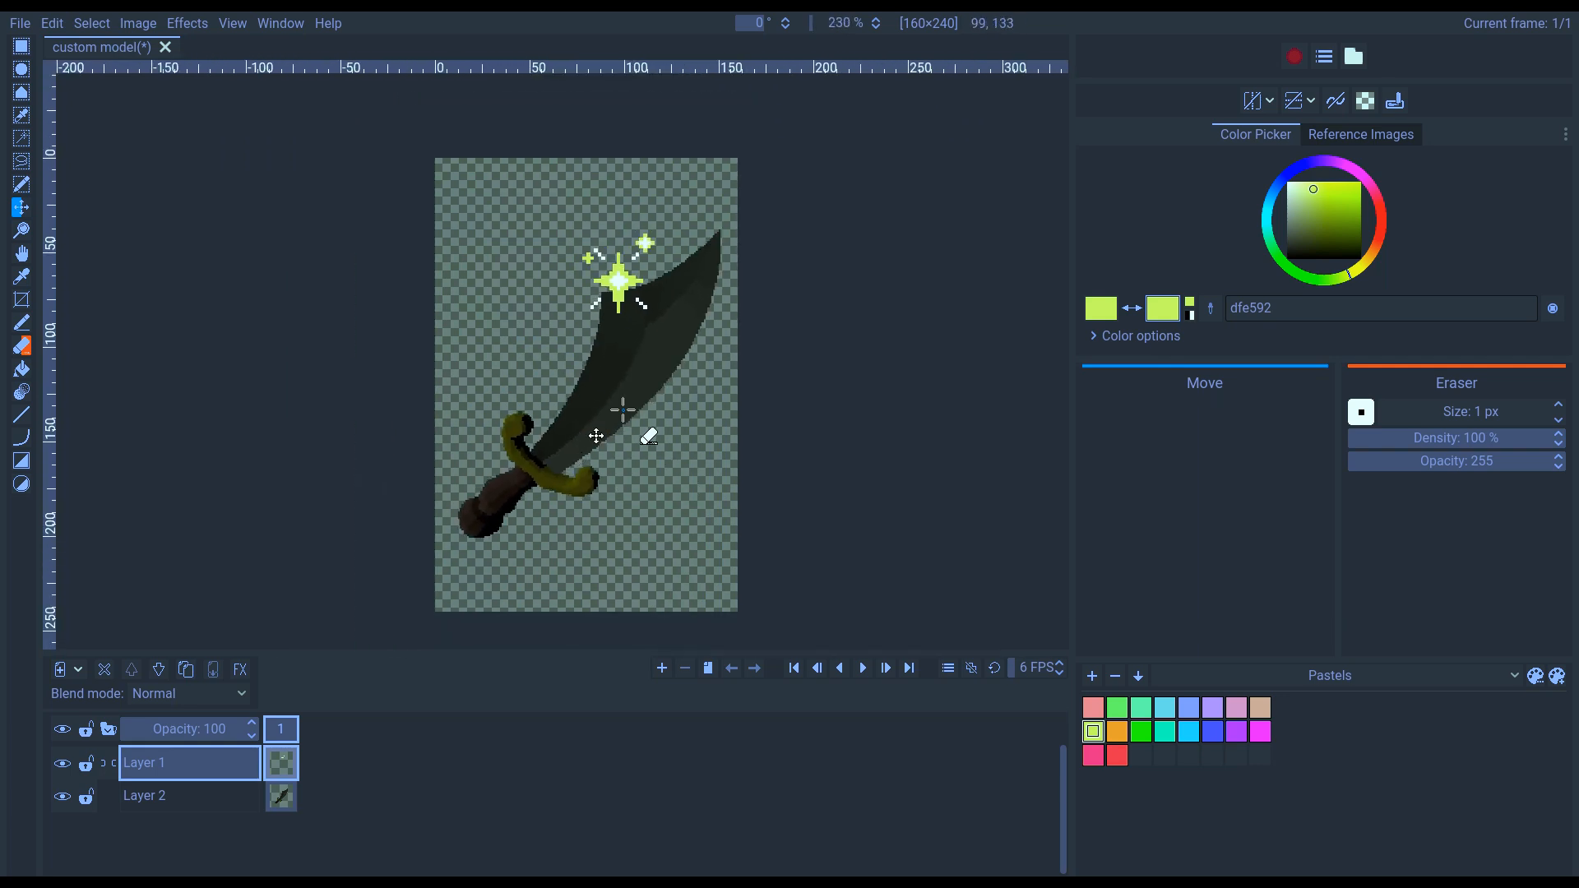
{"action": "scroll", "coordinate": [623, 410], "scroll_direction": "up", "scroll_amount": 2}
{"action": "scroll", "coordinate": [646, 452], "scroll_direction": "down", "scroll_amount": 1}
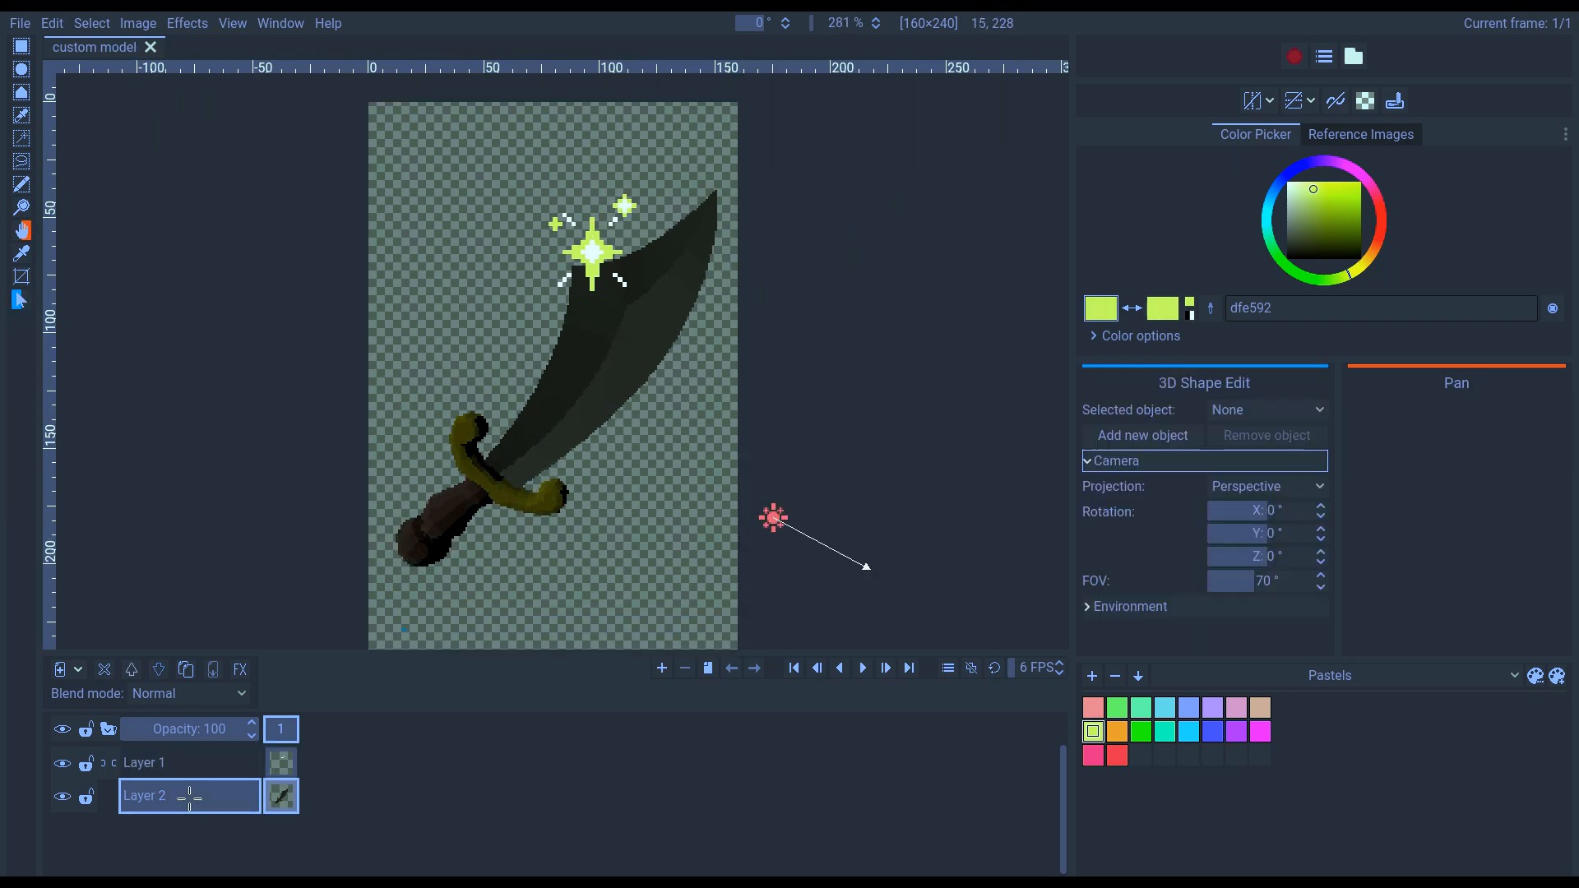
{"action": "left_click", "coordinate": [189, 795]}
{"action": "left_click", "coordinate": [1110, 512]}
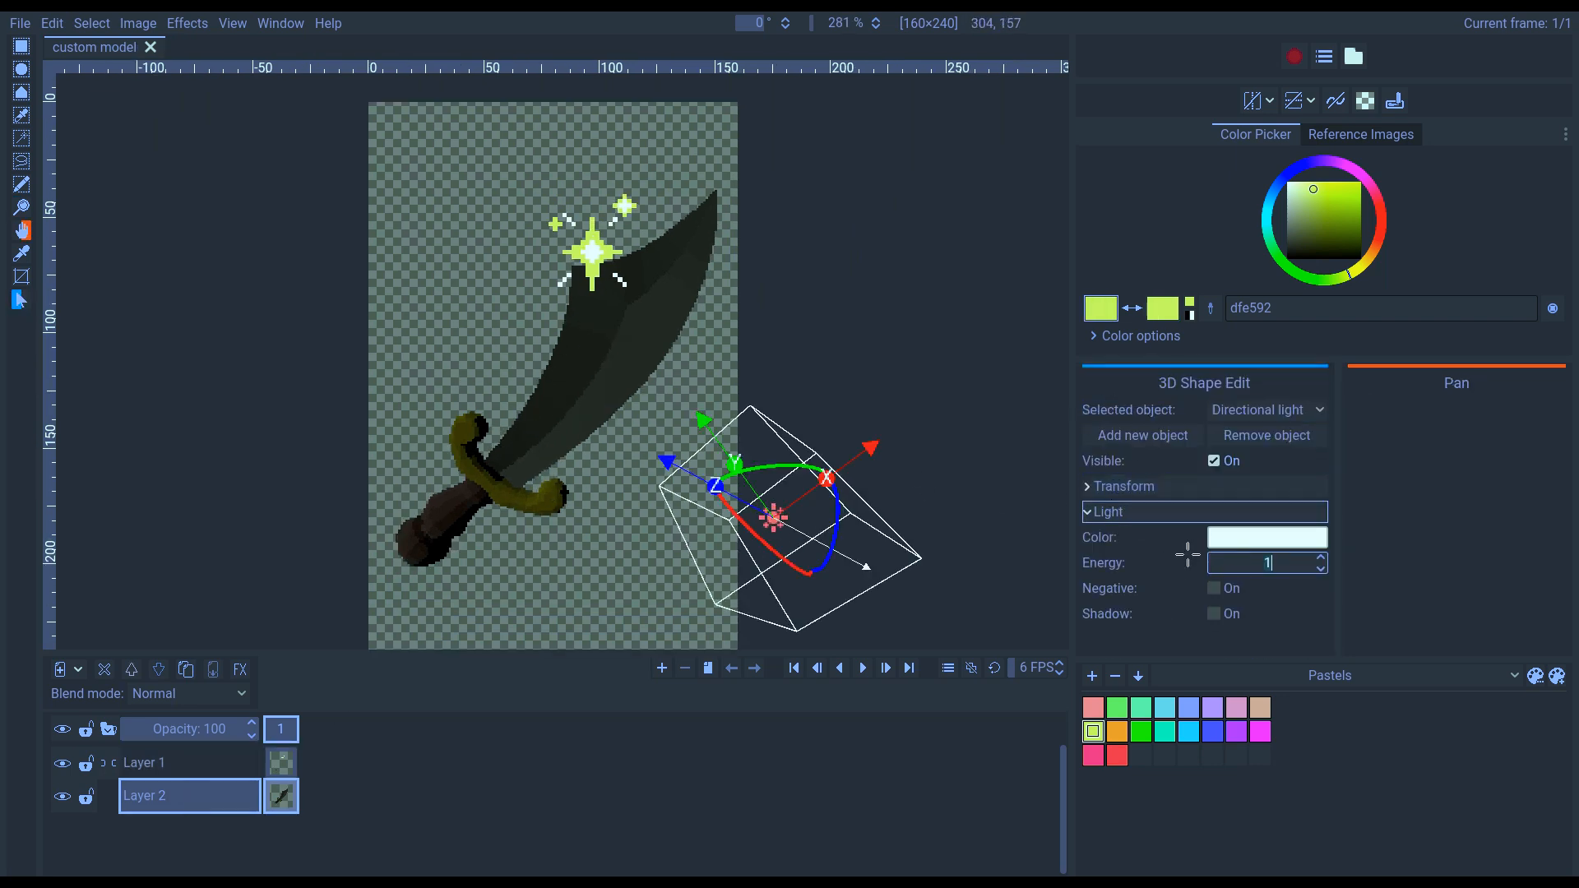
{"action": "mouse_move", "coordinate": [1242, 563]}
{"action": "left_mouse_down"}
{"action": "mouse_move", "coordinate": [1238, 576]}
{"action": "mouse_move", "coordinate": [1216, 565]}
{"action": "left_mouse_up"}
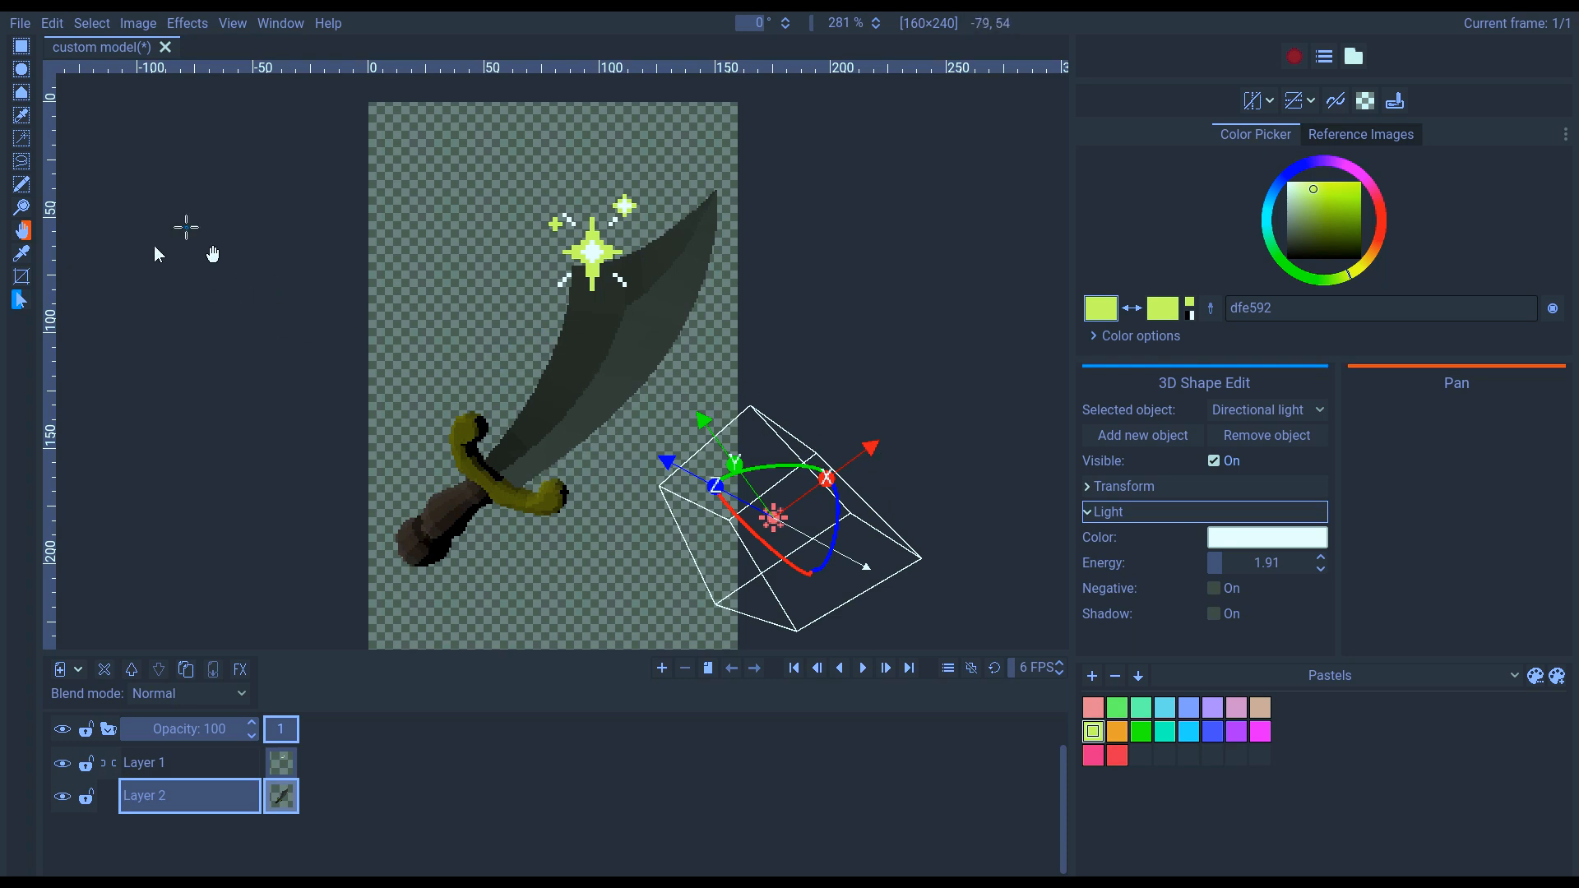
{"action": "left_click", "coordinate": [18, 23]}
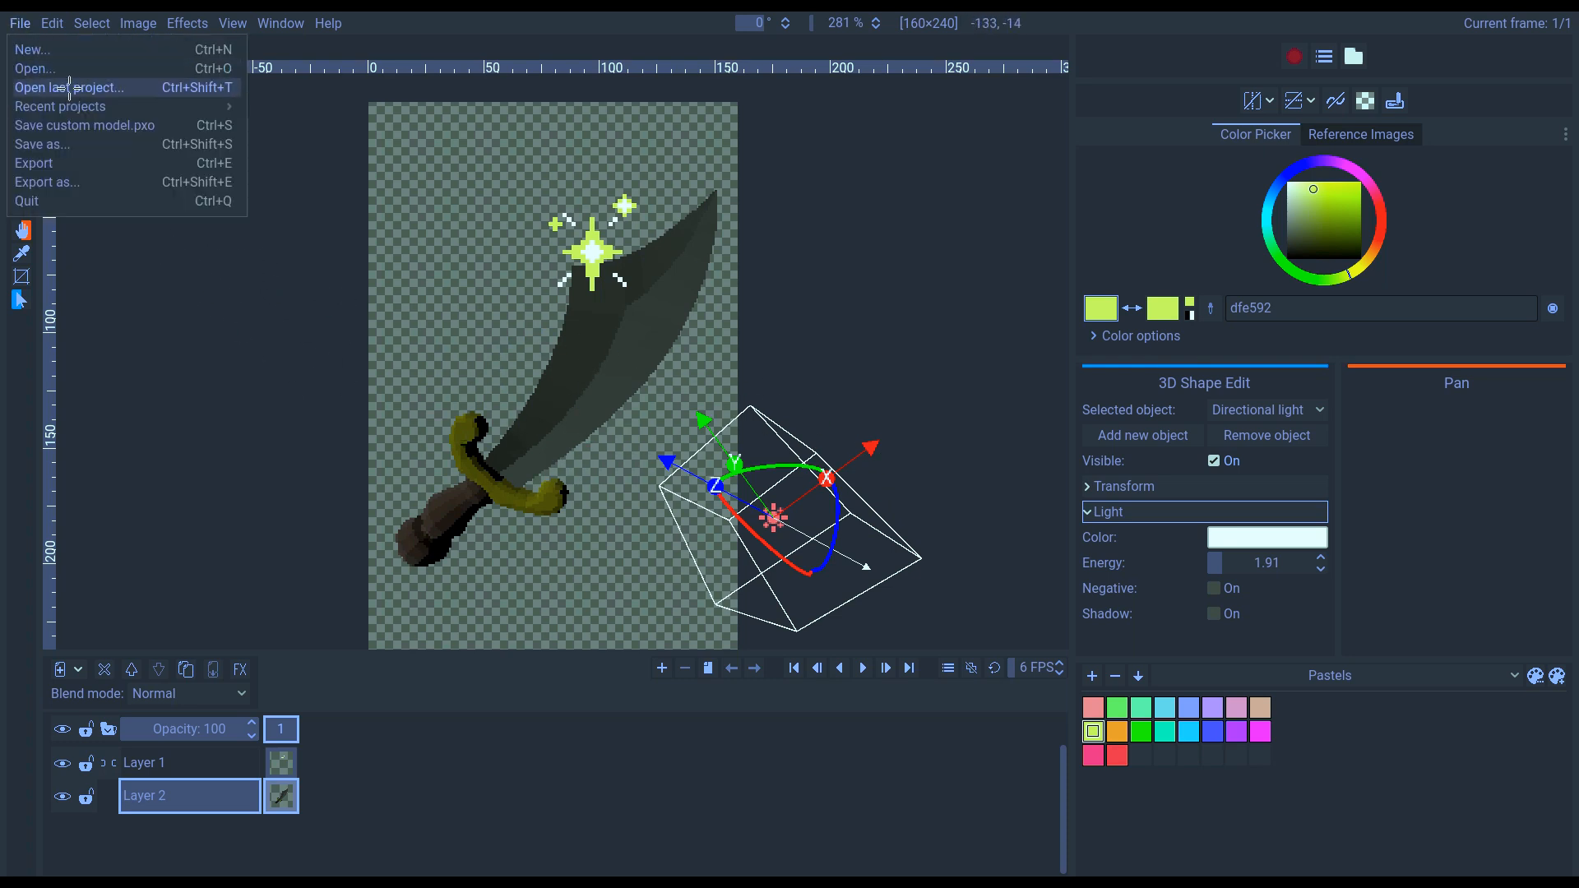
{"action": "left_click", "coordinate": [89, 126]}
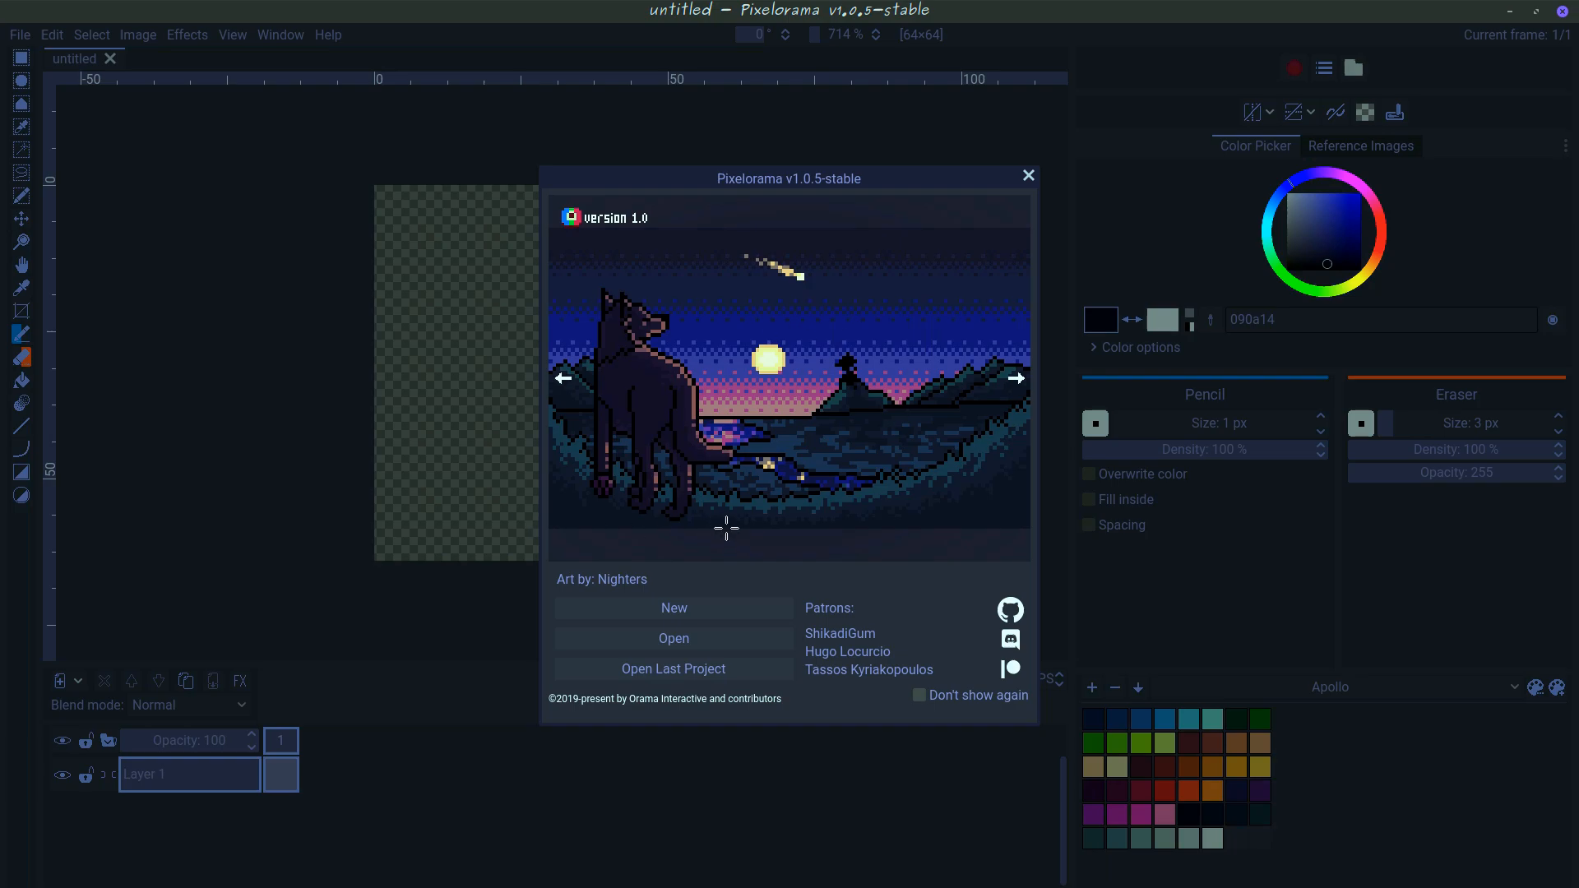
- Create a new project named Internet 3d model from the 512x448 - SNES (NTSC) template
{"action": "left_click", "coordinate": [687, 609]}
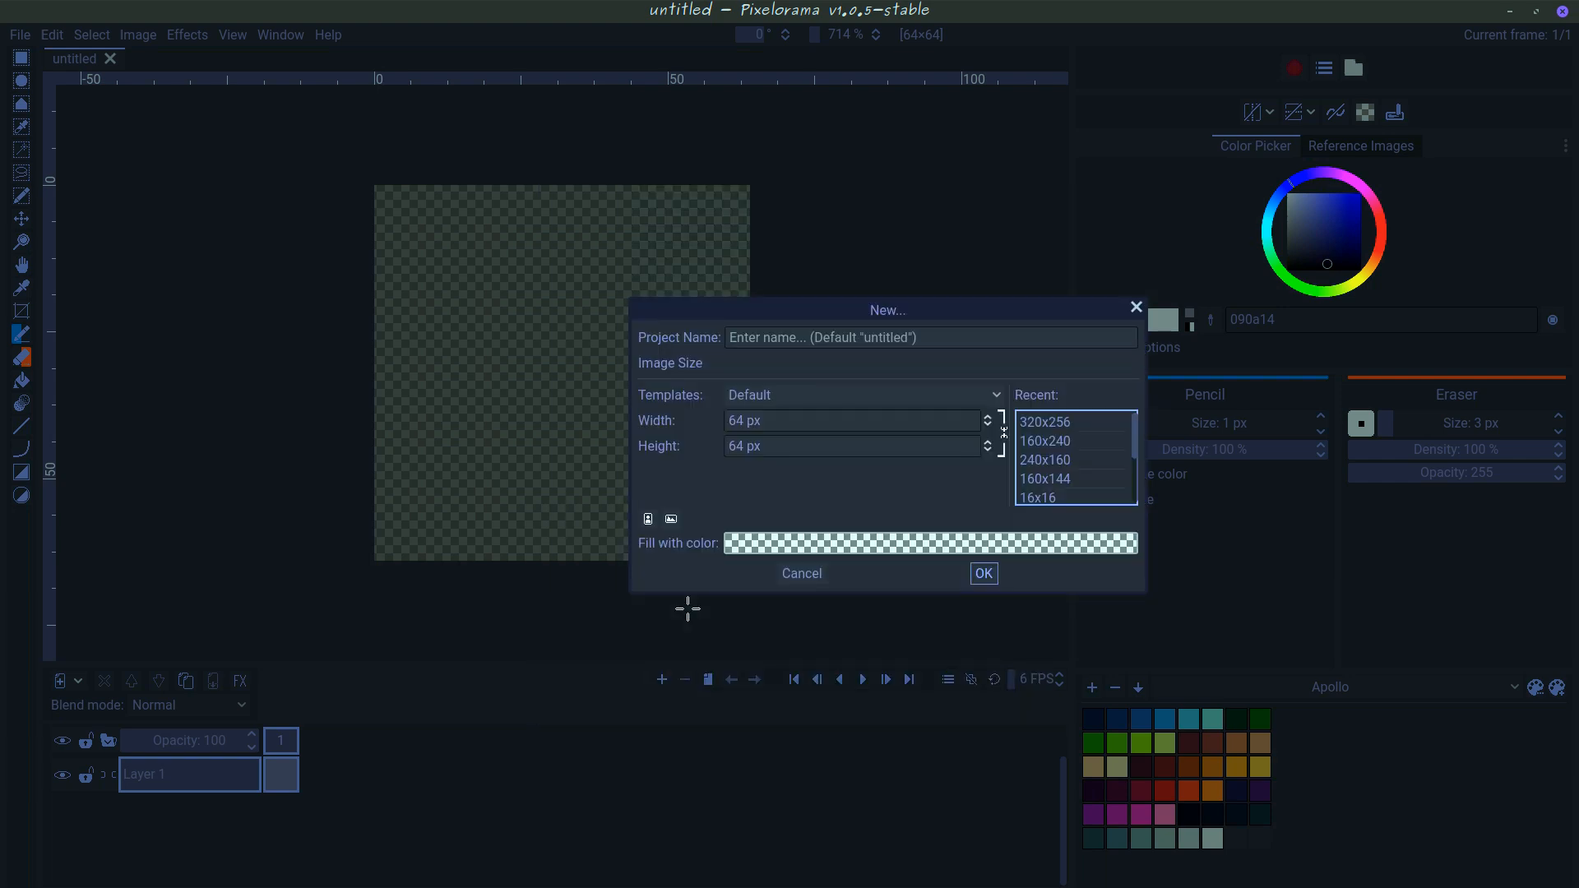
{"action": "left_click", "coordinate": [801, 342]}
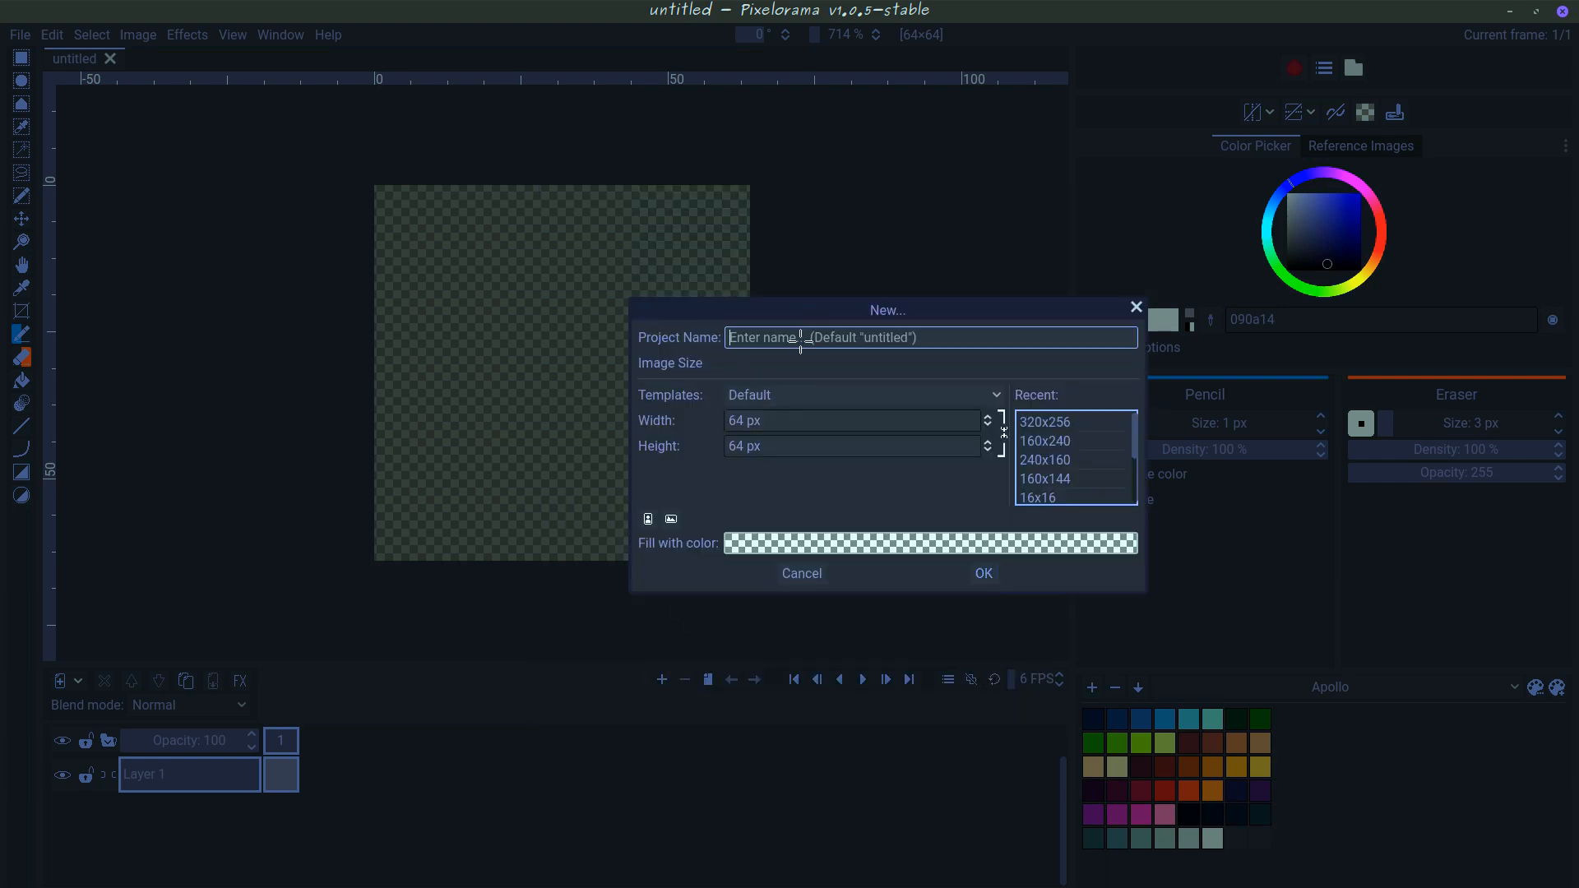
{"action": "type", "text": "Internet 3d model"}
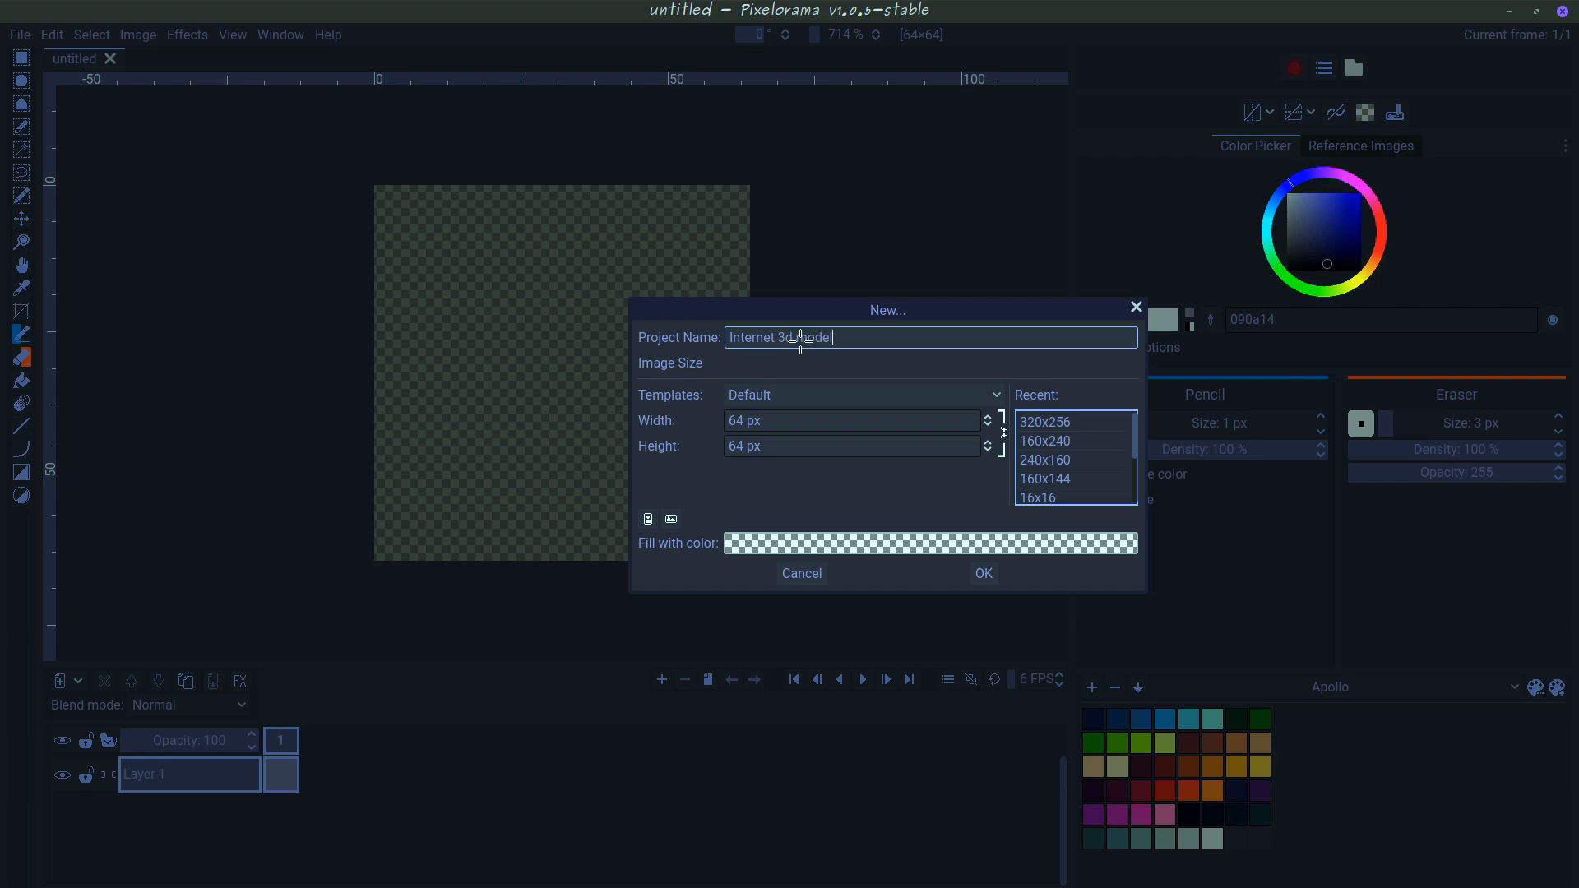
{"action": "left_click", "coordinate": [996, 396]}
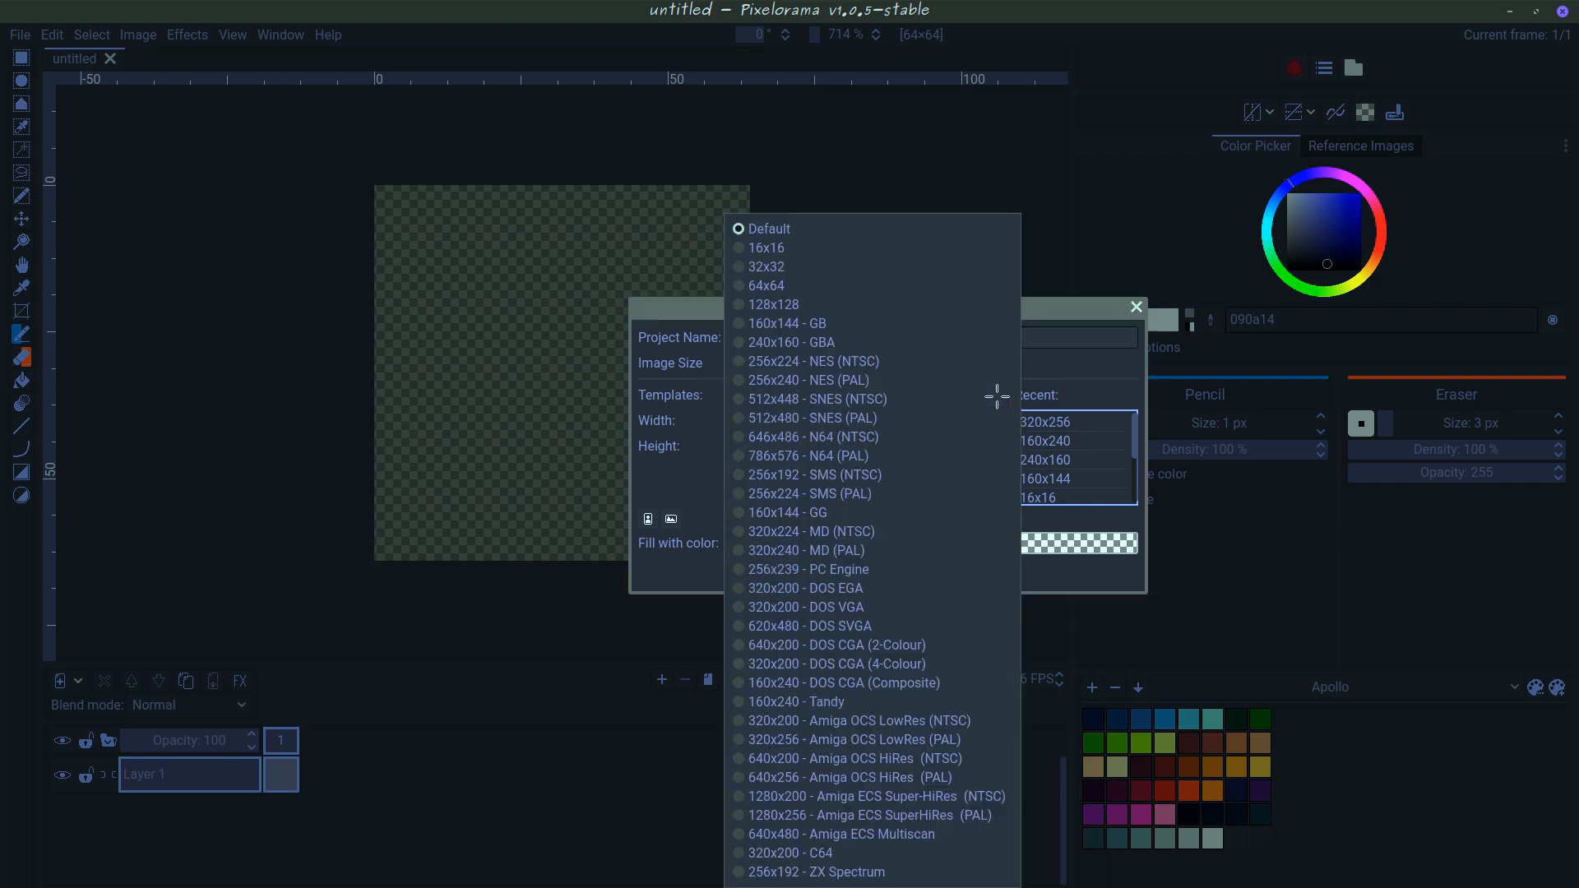
{"action": "left_click", "coordinate": [806, 399]}
{"action": "left_click", "coordinate": [984, 574]}
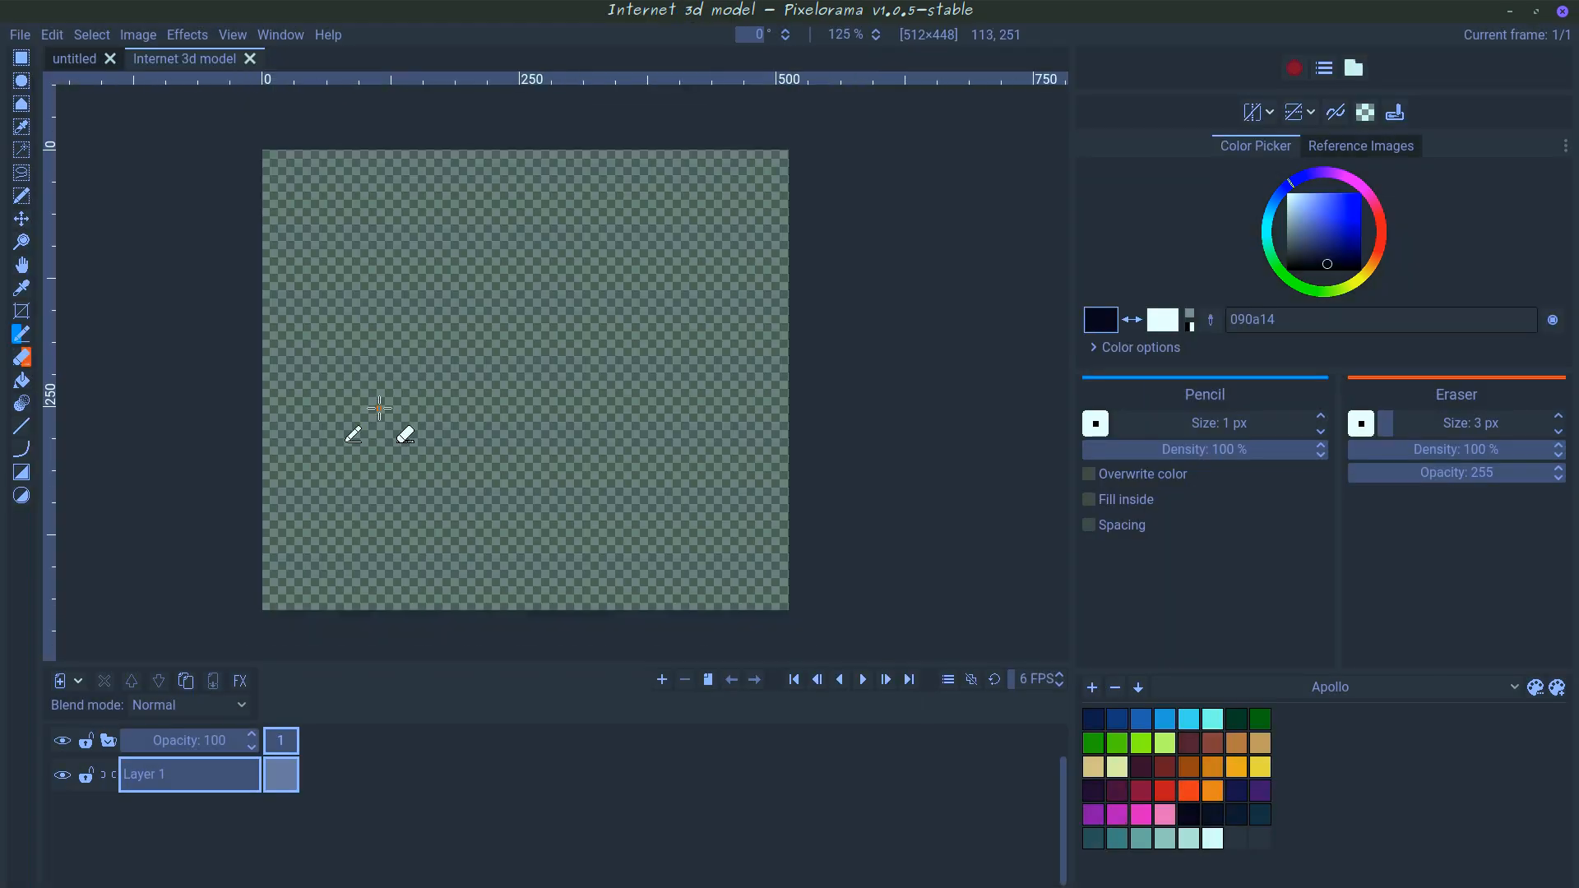
- Add a 3D layer above Layer 1 in the new project
{"action": "left_click", "coordinate": [78, 681]}
{"action": "left_click", "coordinate": [130, 750]}
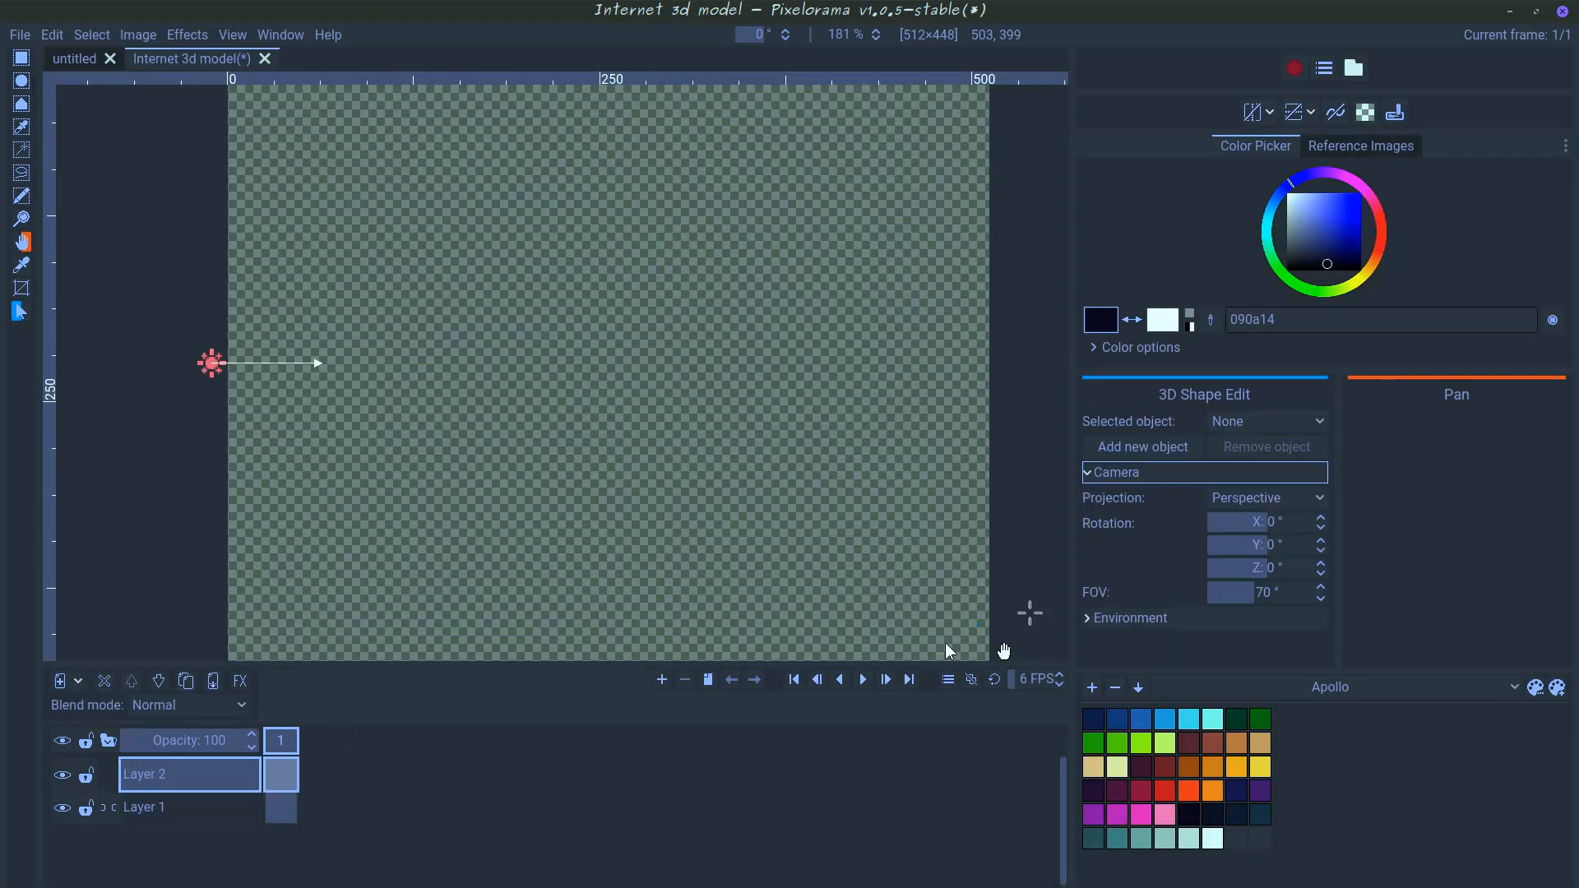
{"action": "scroll", "coordinate": [600, 398], "scroll_direction": "down", "scroll_amount": 1}
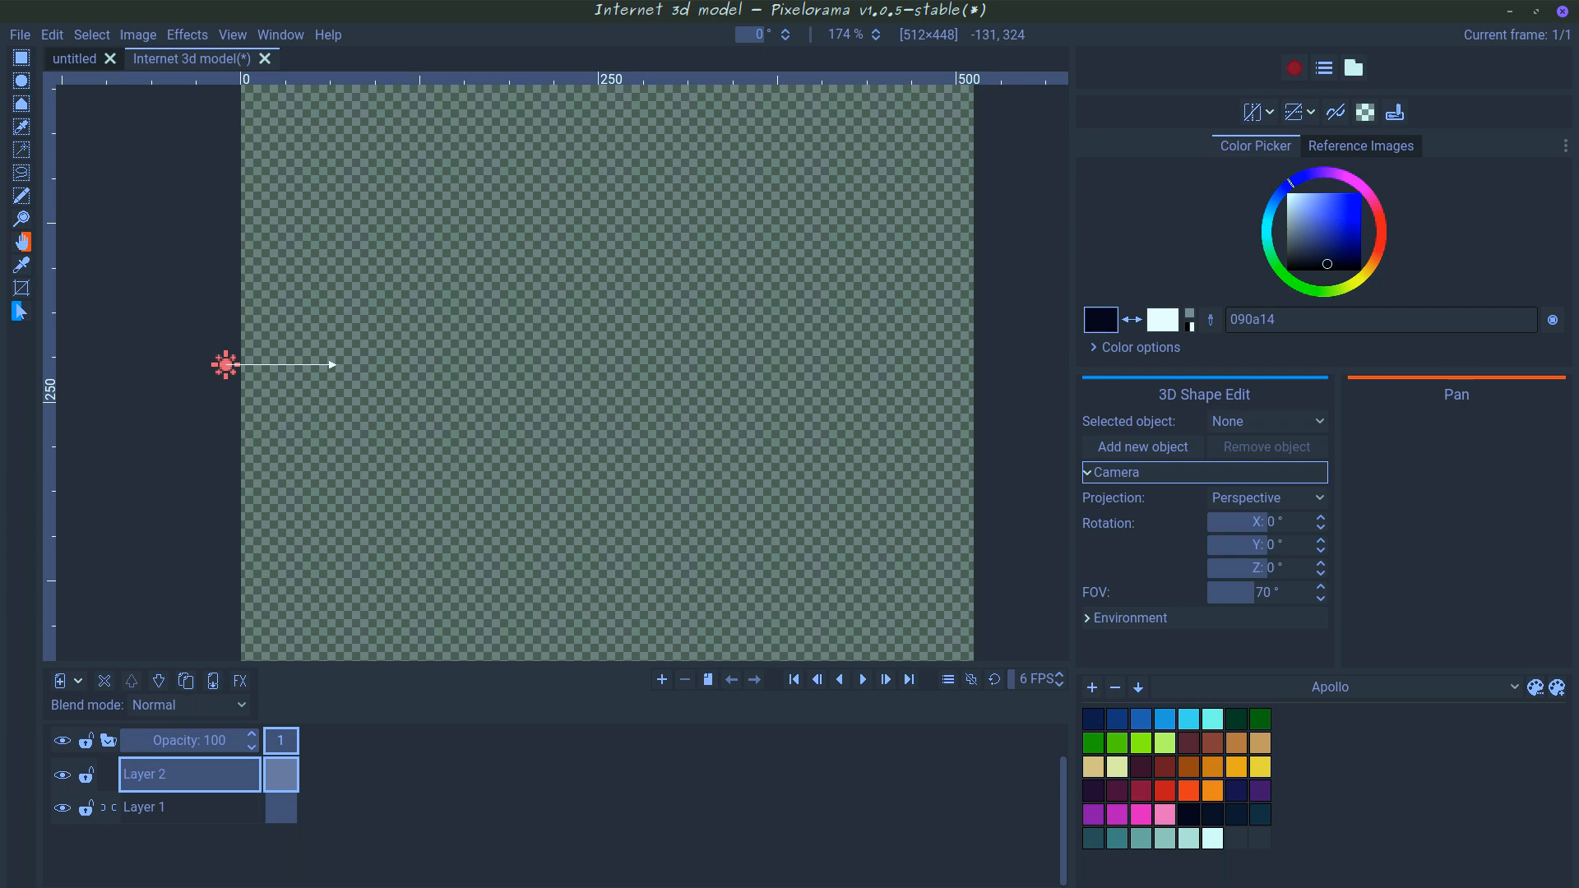
- Switch to Firefox, browse Free3D's castle models and open the page of the free Castle model with red-roofed towers, offered in .obj format
{"action": "key", "text": "alt+Tab"}
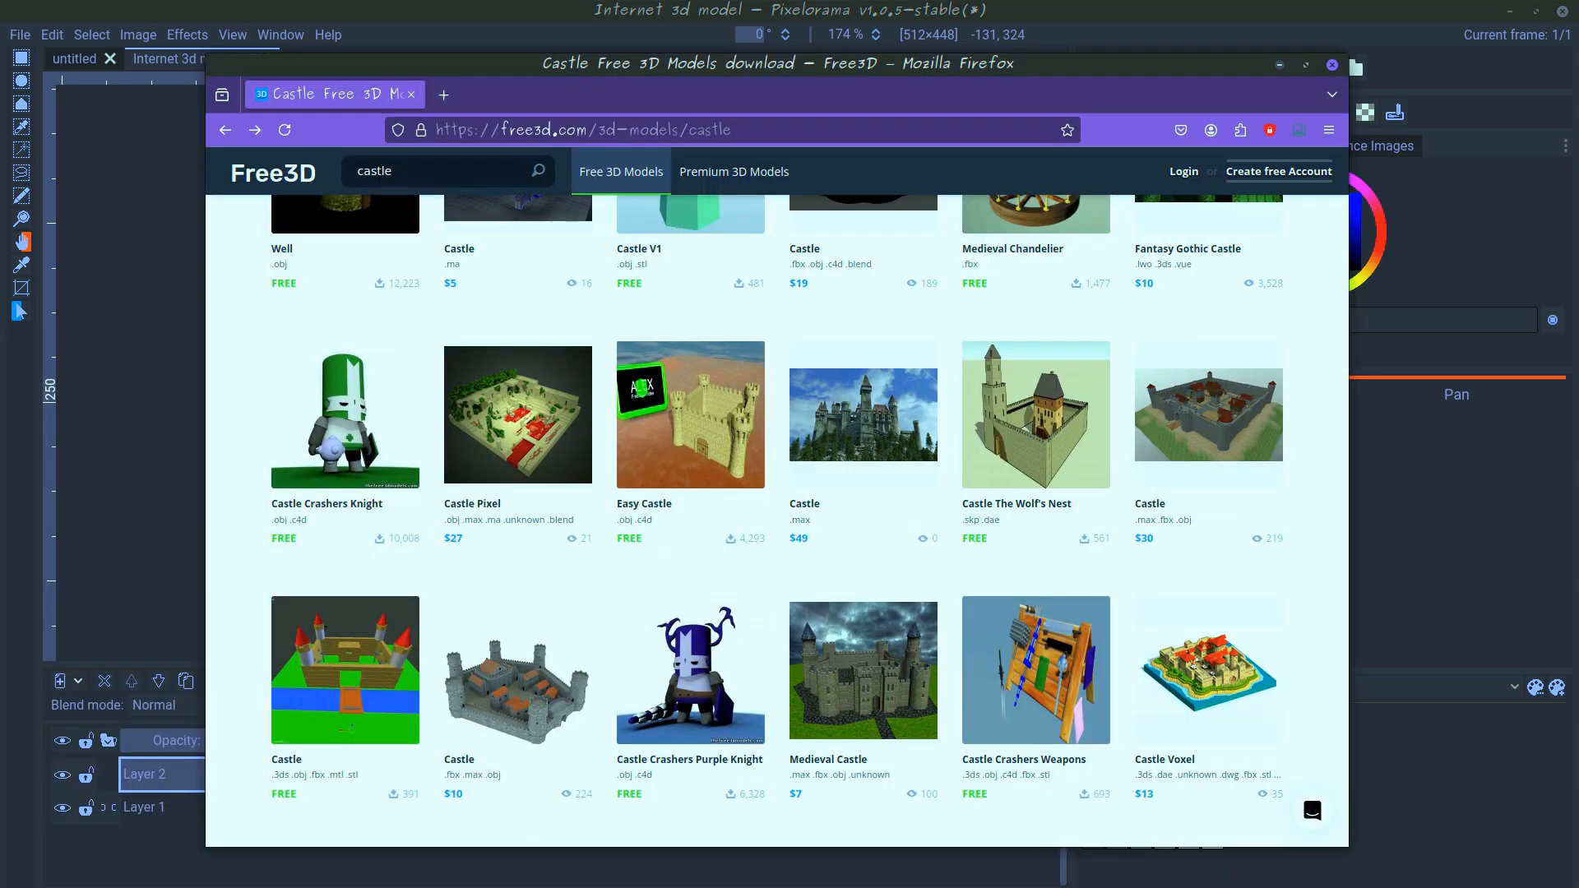
{"action": "scroll", "coordinate": [647, 428], "scroll_direction": "up", "scroll_amount": 2}
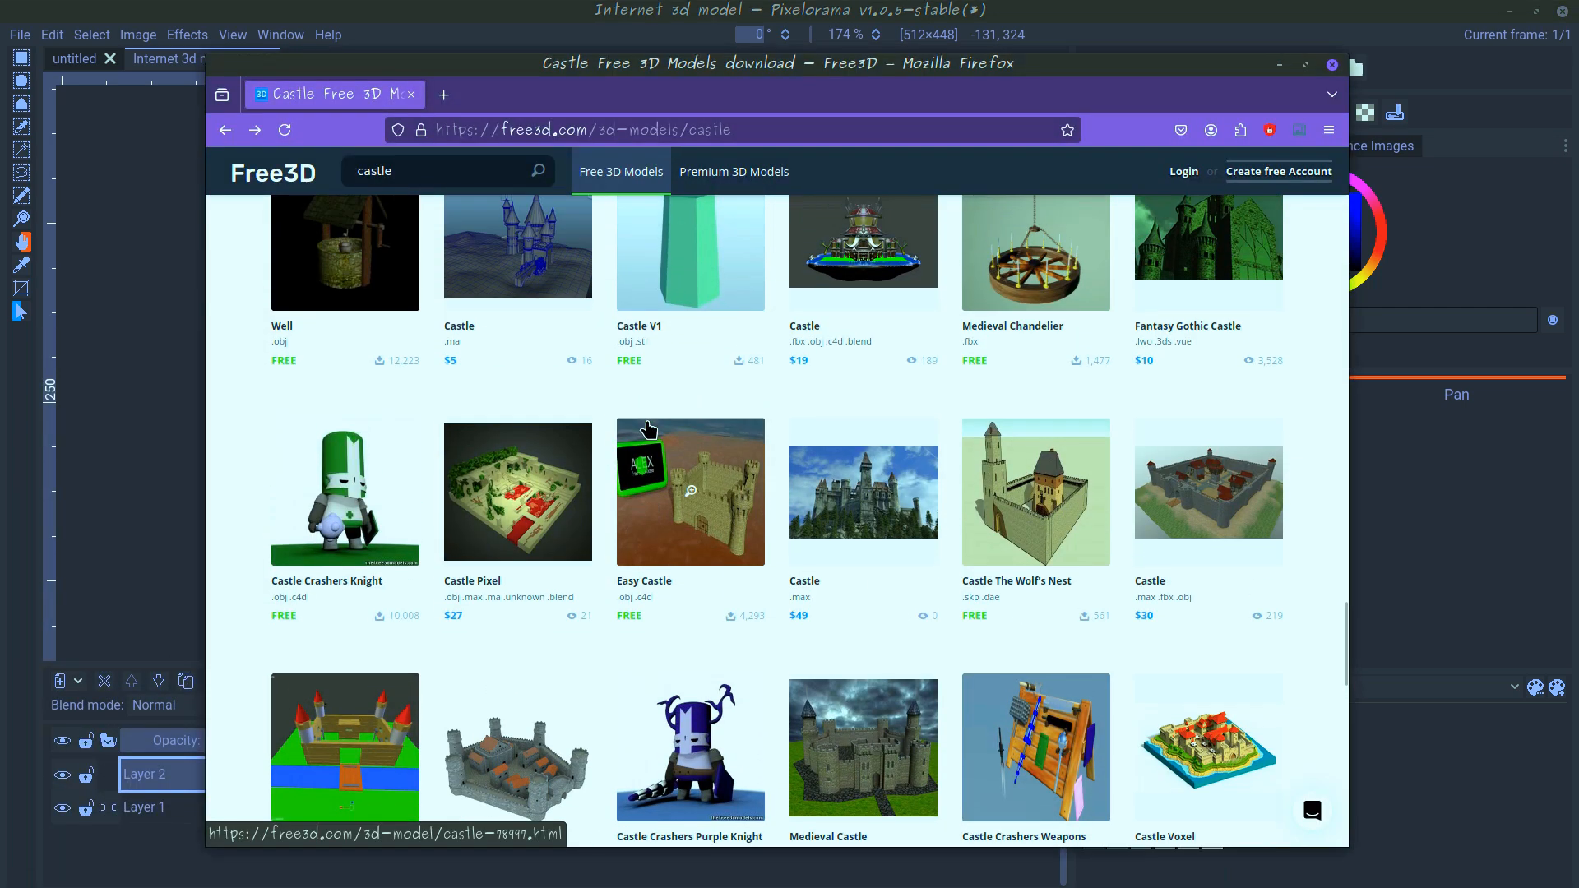
{"action": "scroll", "coordinate": [647, 428], "scroll_direction": "up", "scroll_amount": 3}
{"action": "scroll", "coordinate": [625, 461], "scroll_direction": "down", "scroll_amount": 4}
{"action": "scroll", "coordinate": [605, 488], "scroll_direction": "down", "scroll_amount": 4}
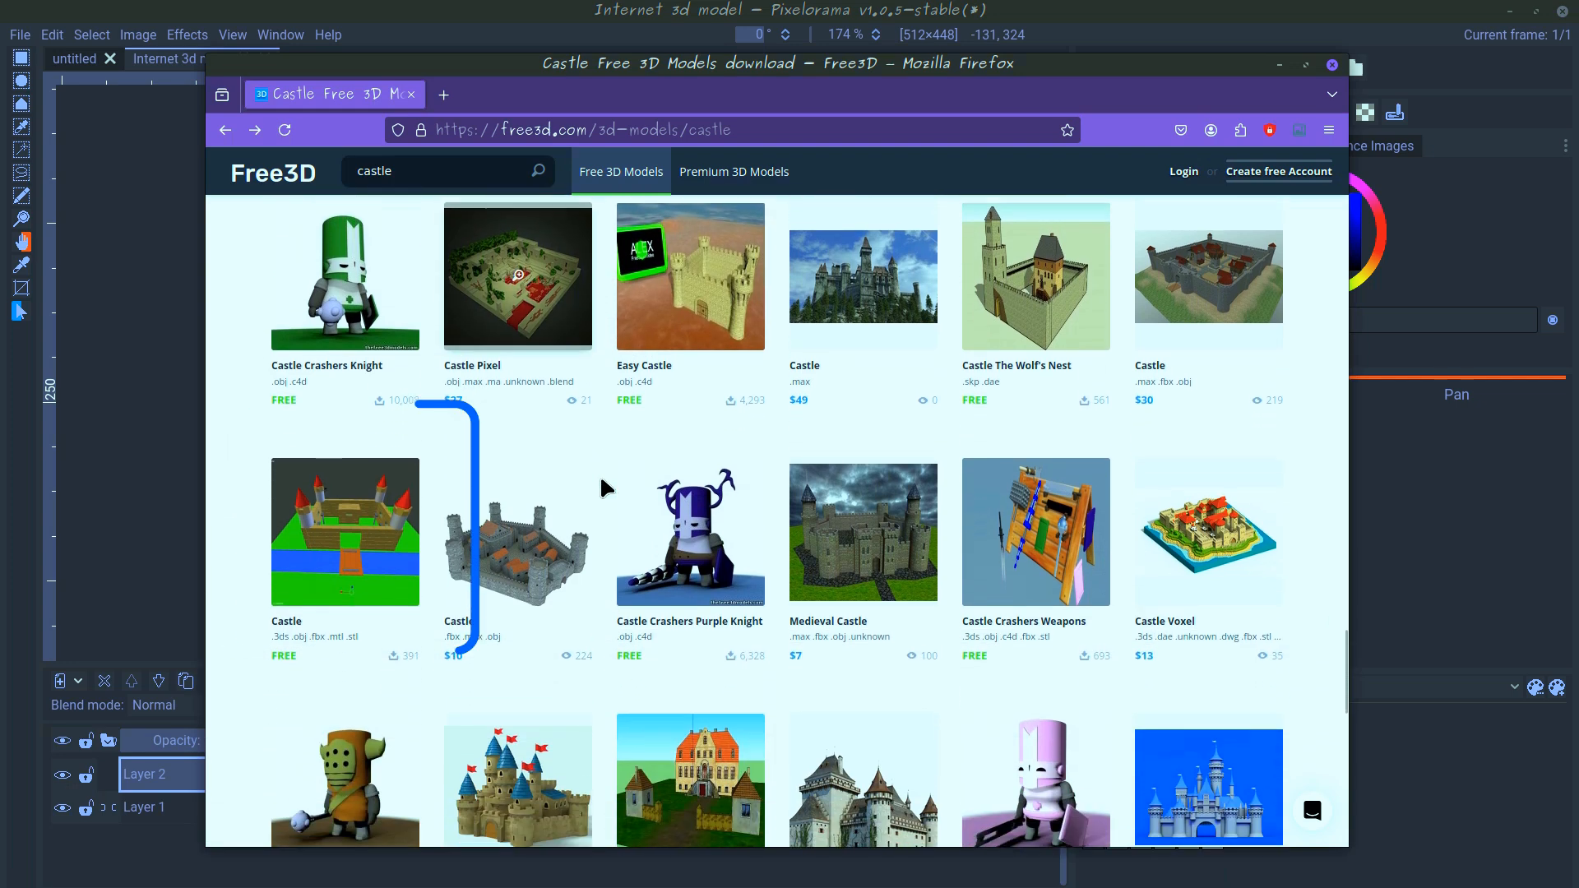
{"action": "left_click", "coordinate": [286, 609]}
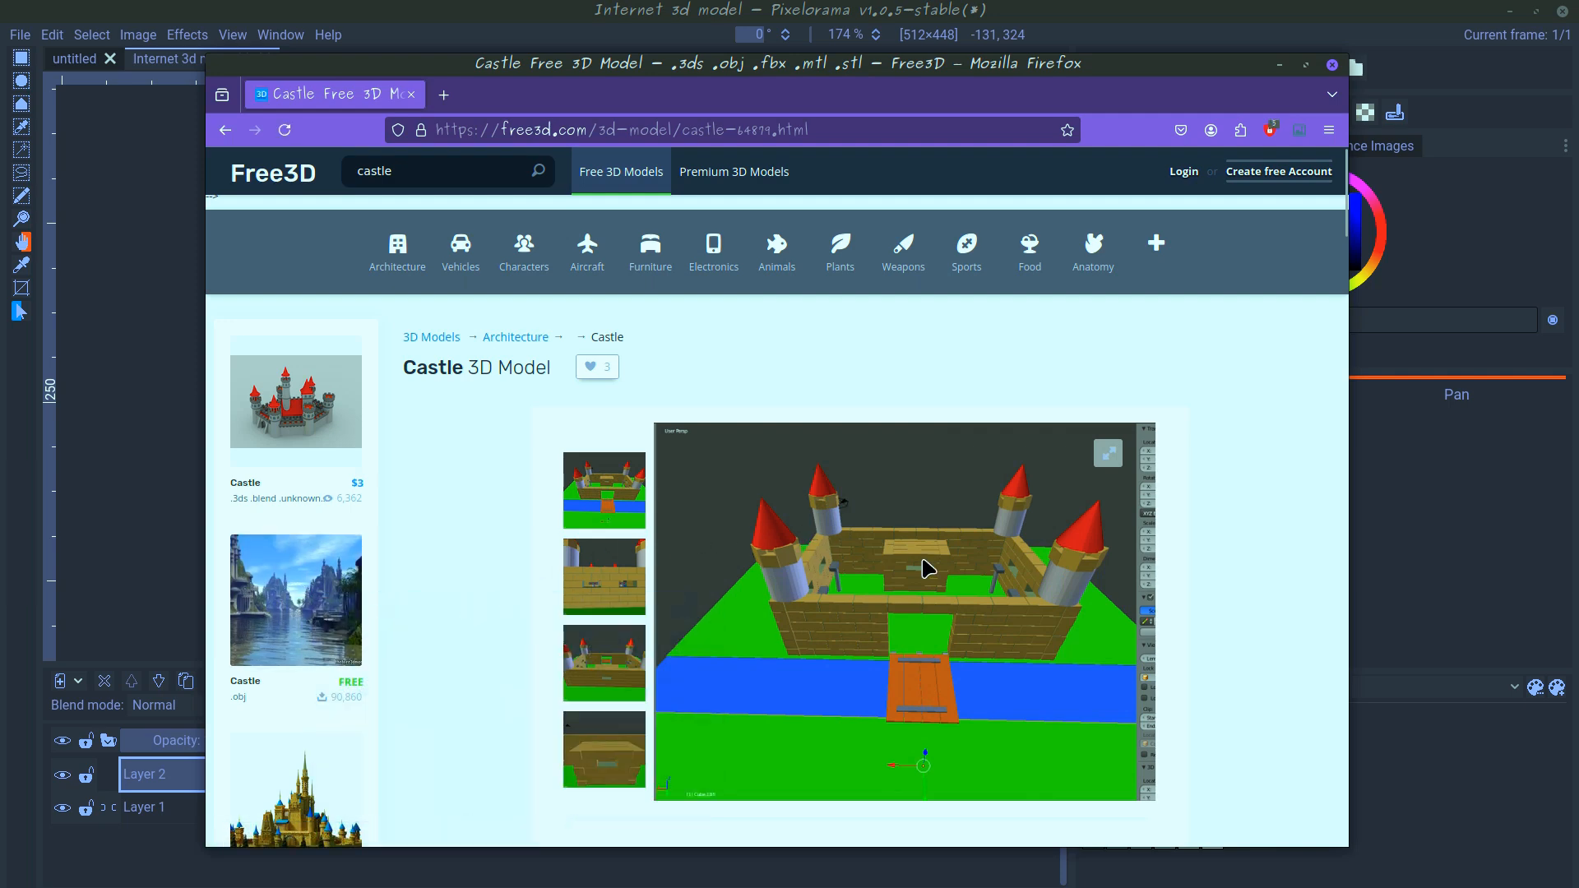
{"action": "scroll", "coordinate": [747, 562], "scroll_direction": "down", "scroll_amount": 3}
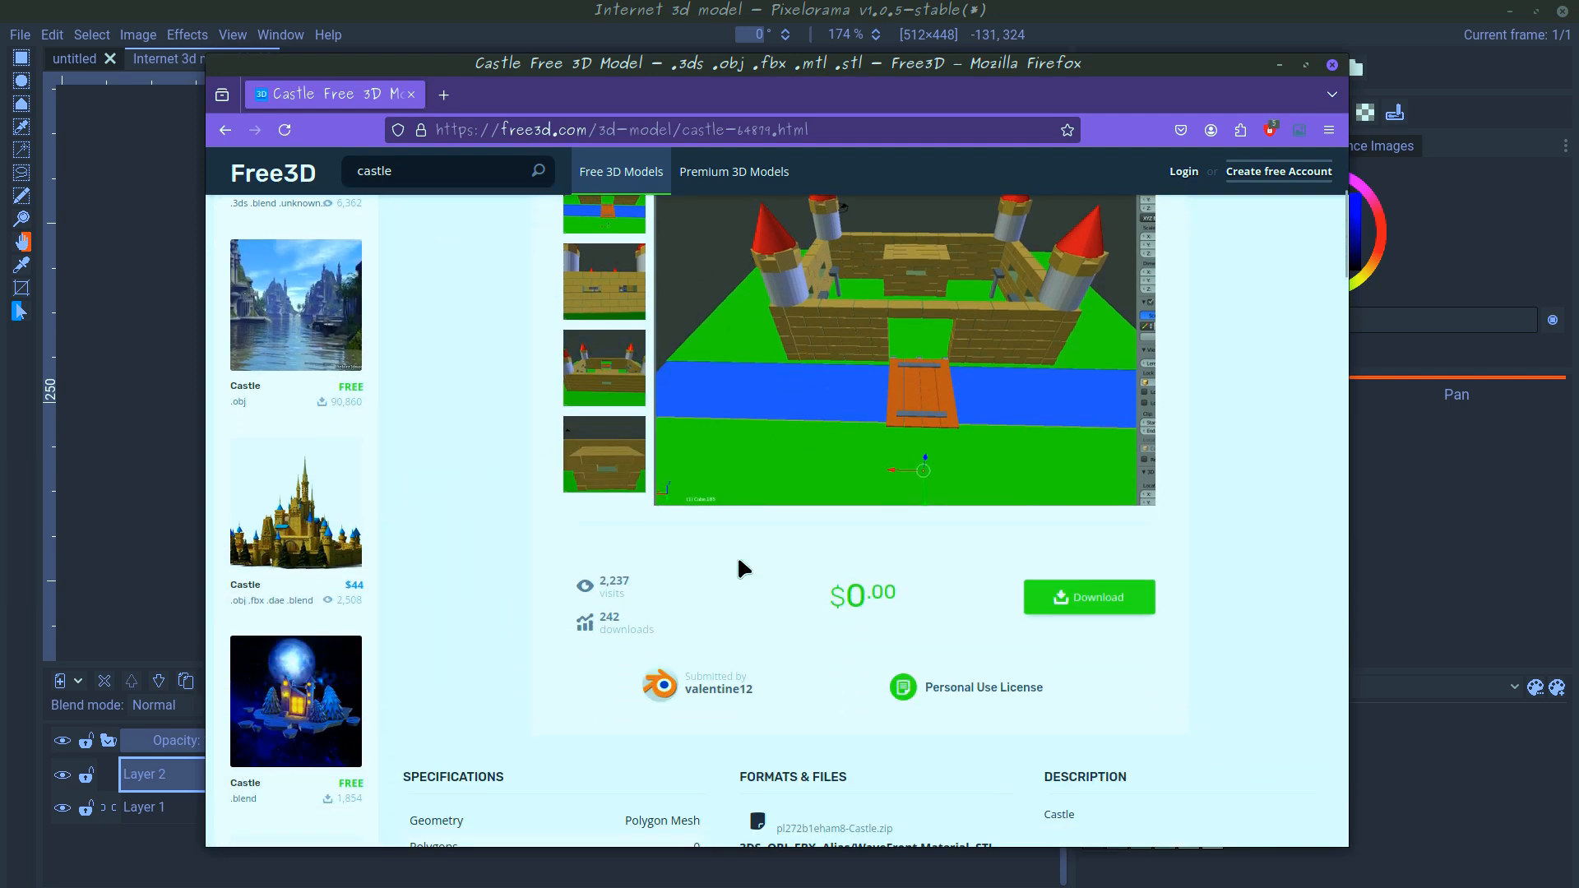
{"action": "scroll", "coordinate": [1045, 575], "scroll_direction": "up", "scroll_amount": 1}
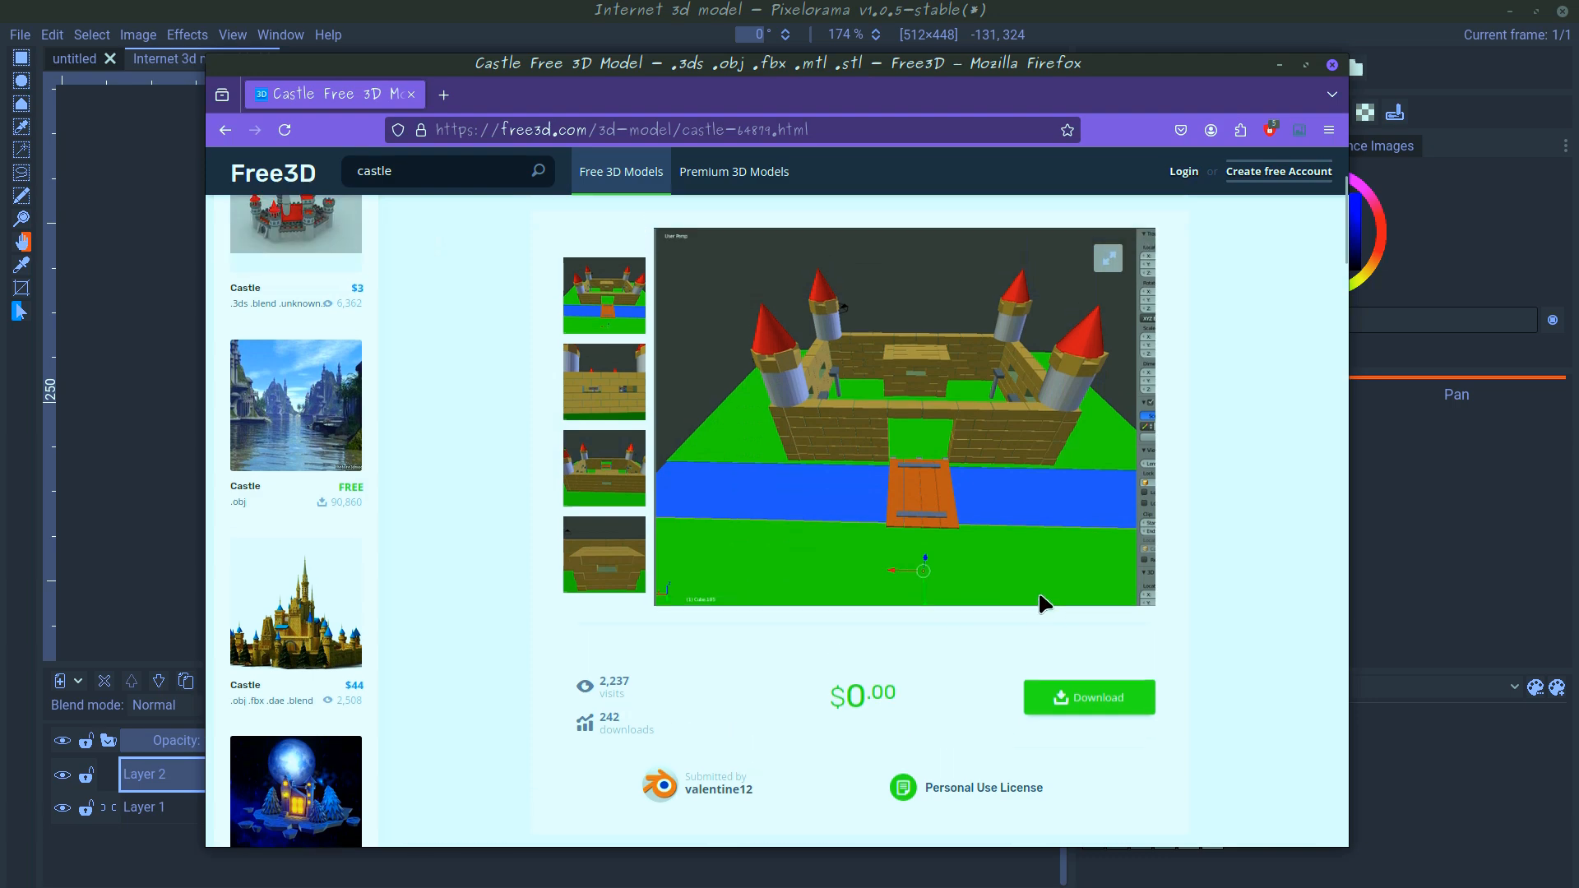
- Download pl272b1eham8-Castle.zip from the castle model's page and close the list of available files
{"action": "left_click", "coordinate": [1091, 704]}
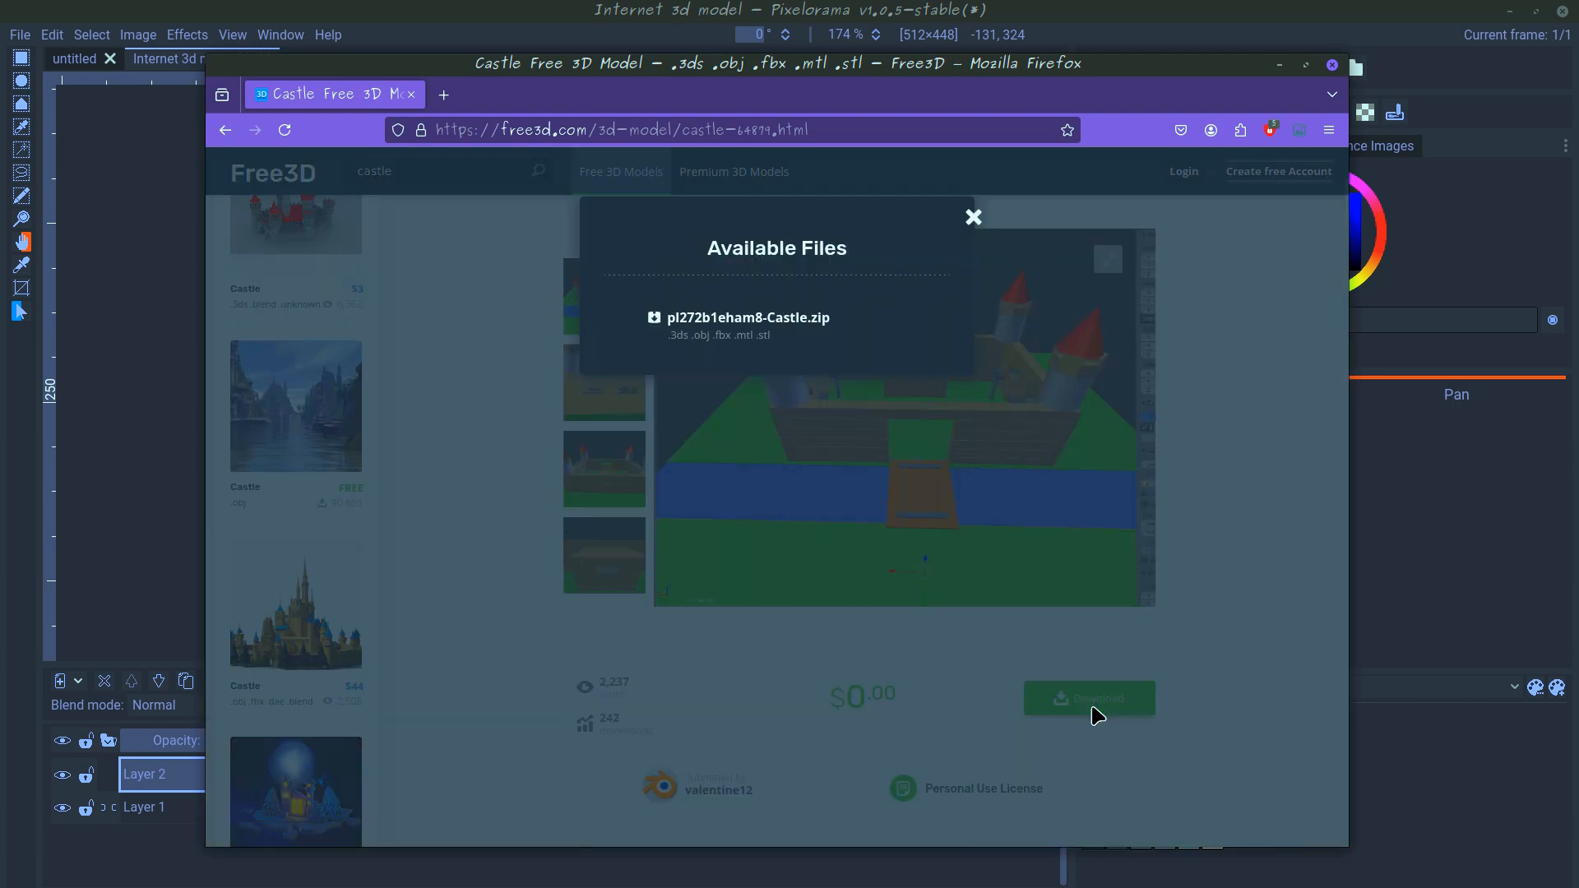
{"action": "left_click", "coordinate": [754, 328]}
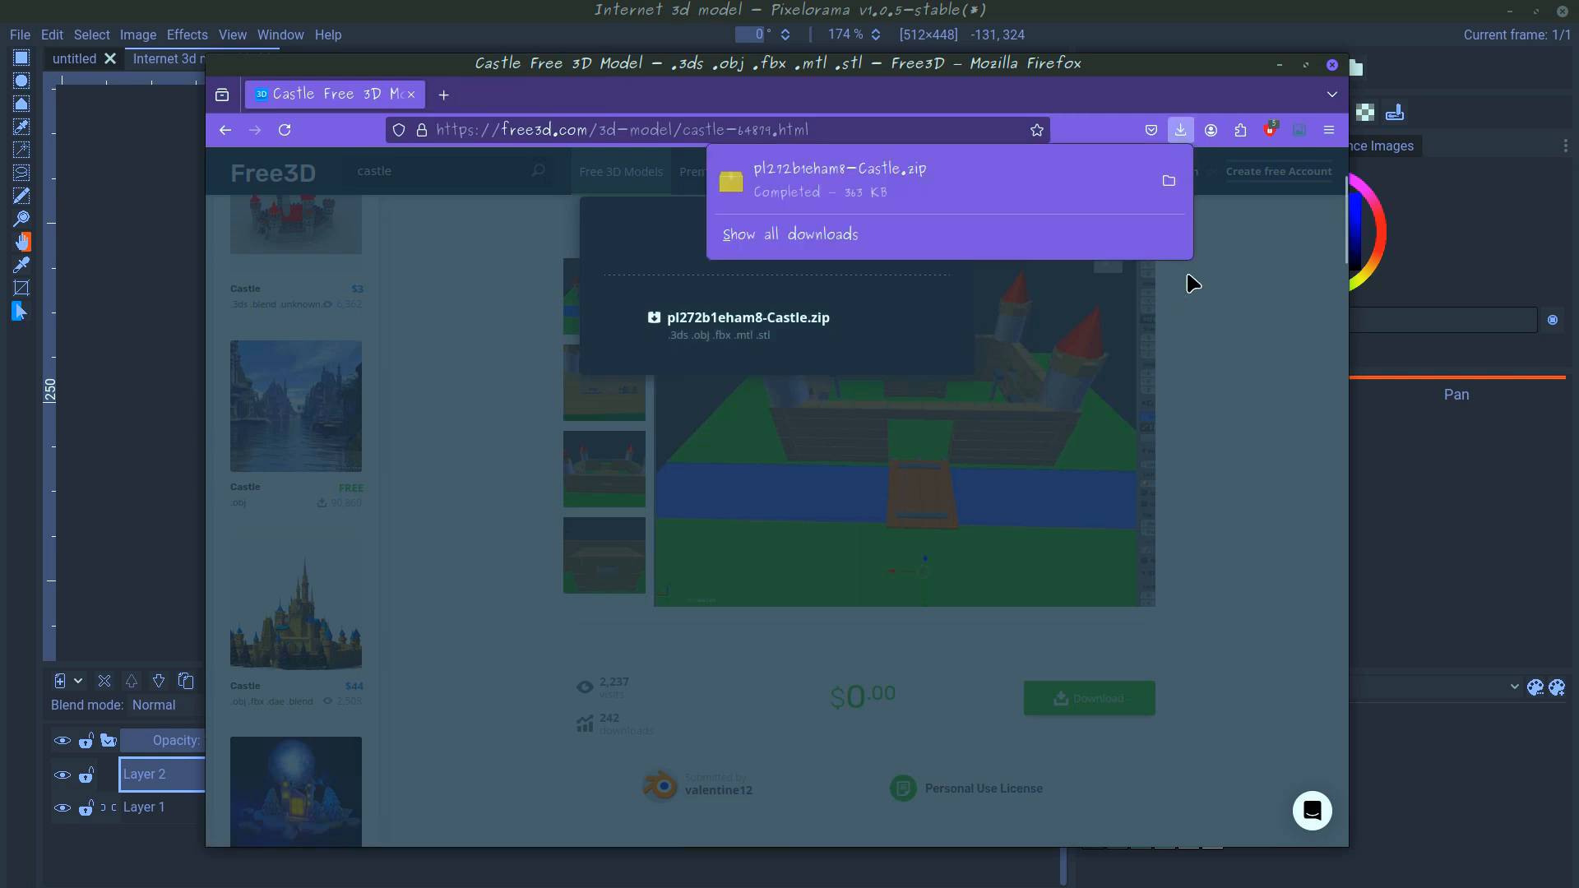
{"action": "left_click", "coordinate": [1183, 136]}
{"action": "left_click", "coordinate": [976, 221]}
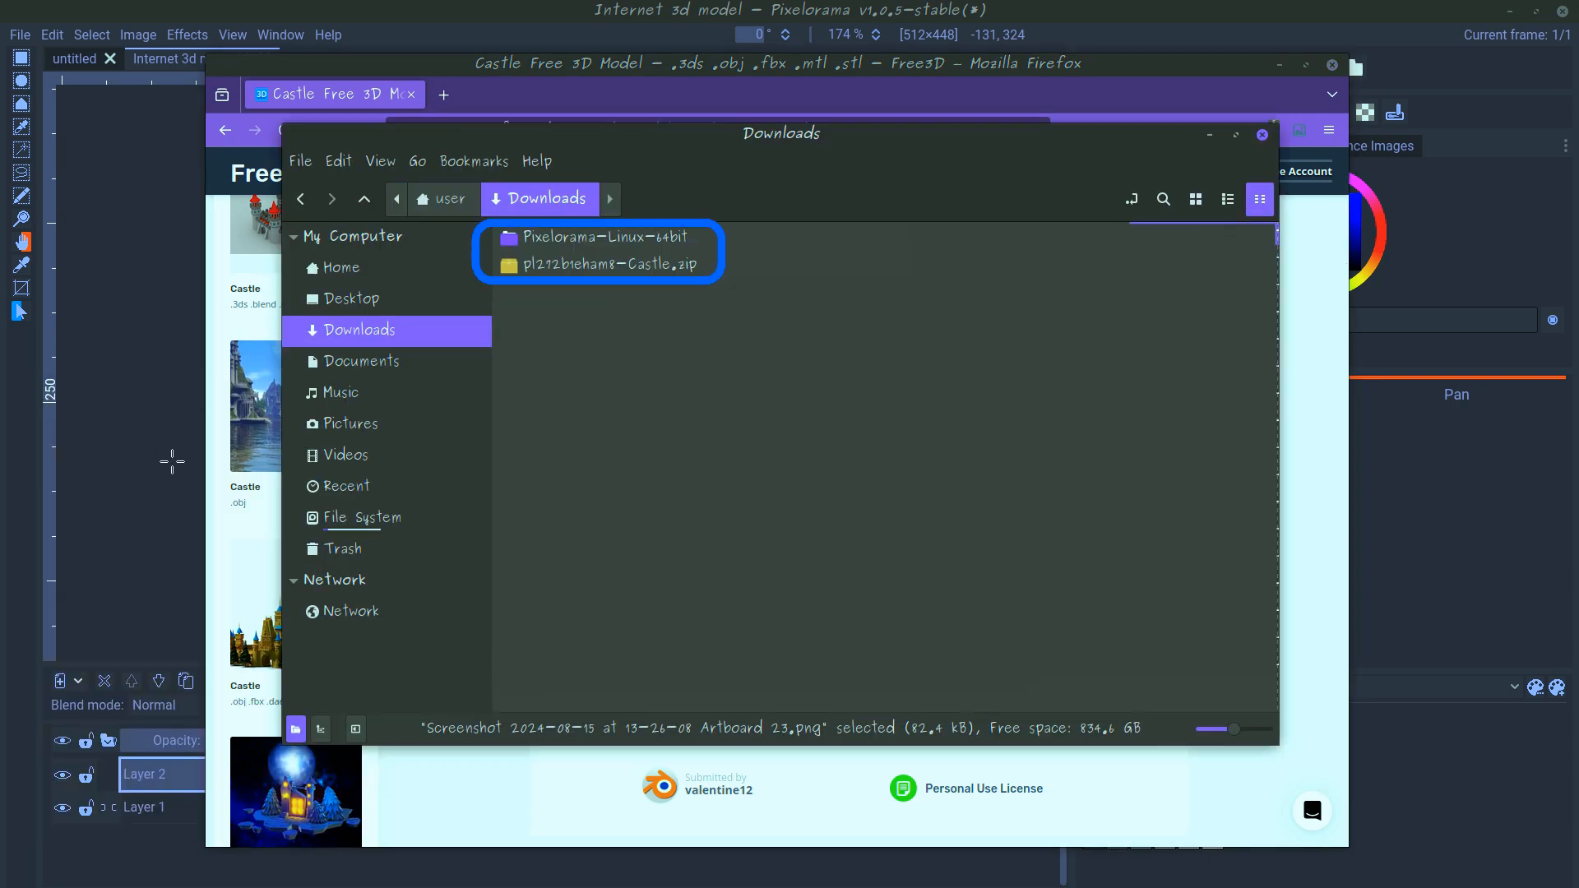
- Extract only Castle.mtl and Castle.obj from the downloaded zip into the user's home folder and show that folder in the file manager
{"action": "right_click", "coordinate": [583, 270]}
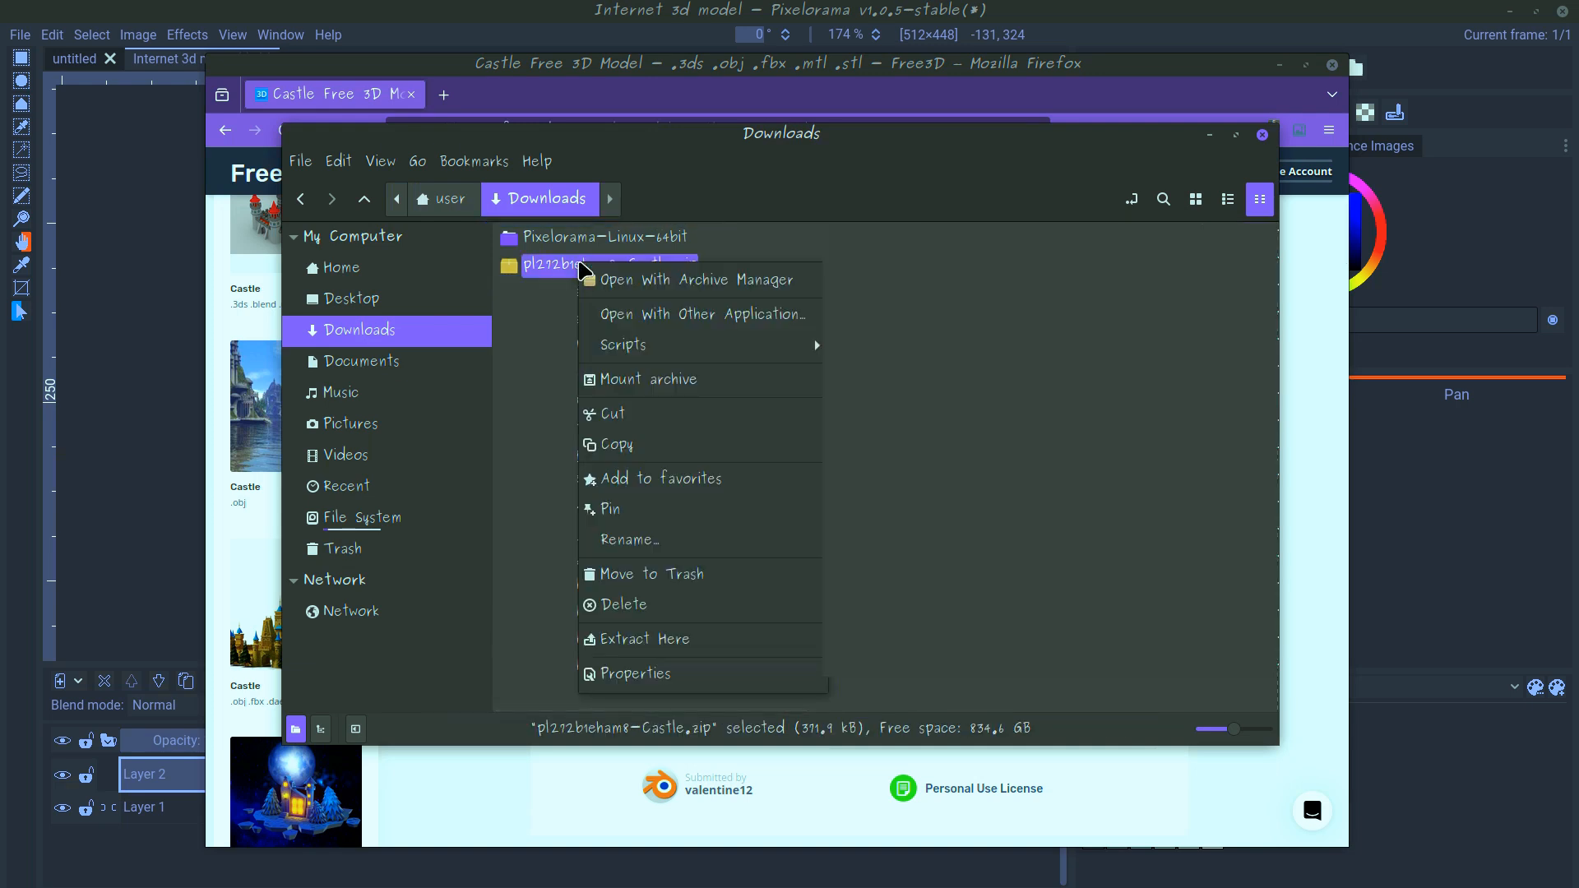
{"action": "left_click", "coordinate": [711, 283]}
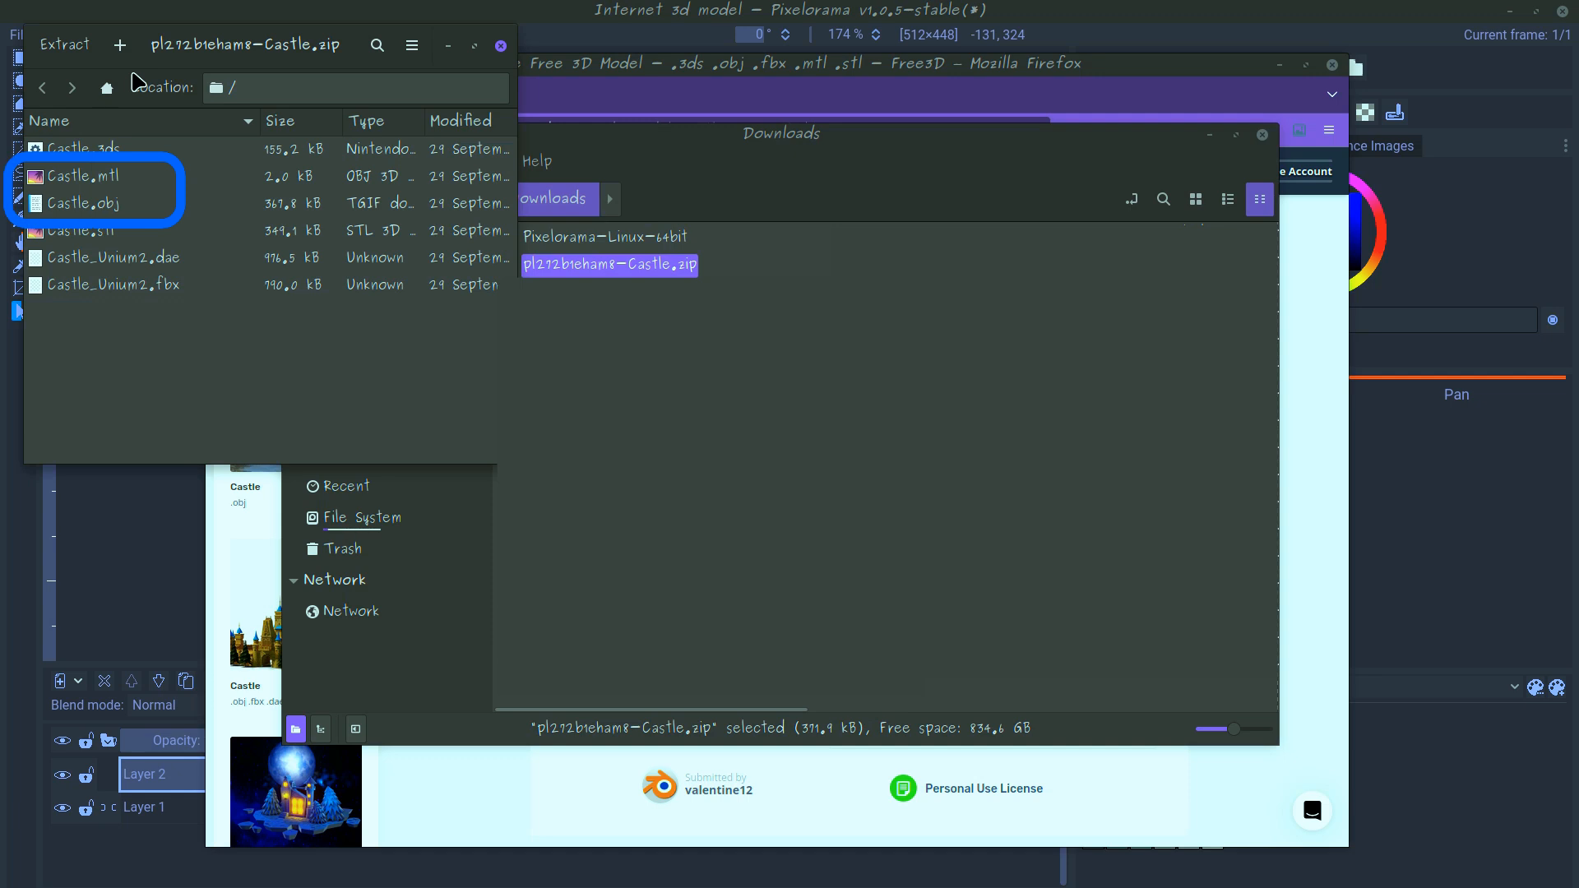
{"action": "left_click", "coordinate": [105, 176]}
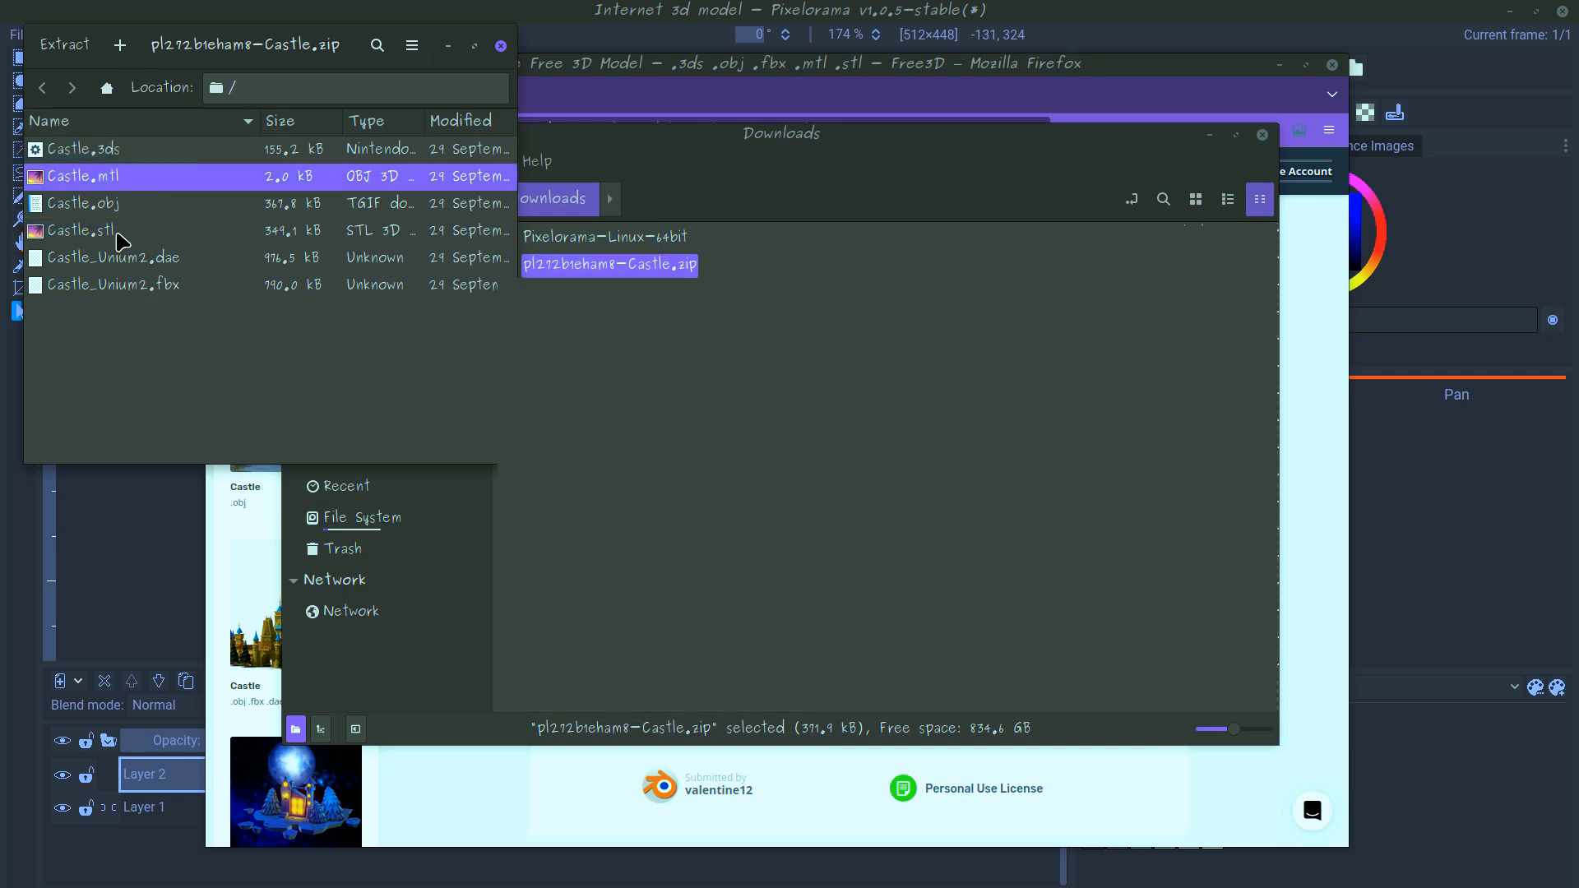
{"action": "left_click", "coordinate": [125, 210], "text": "ctrl"}
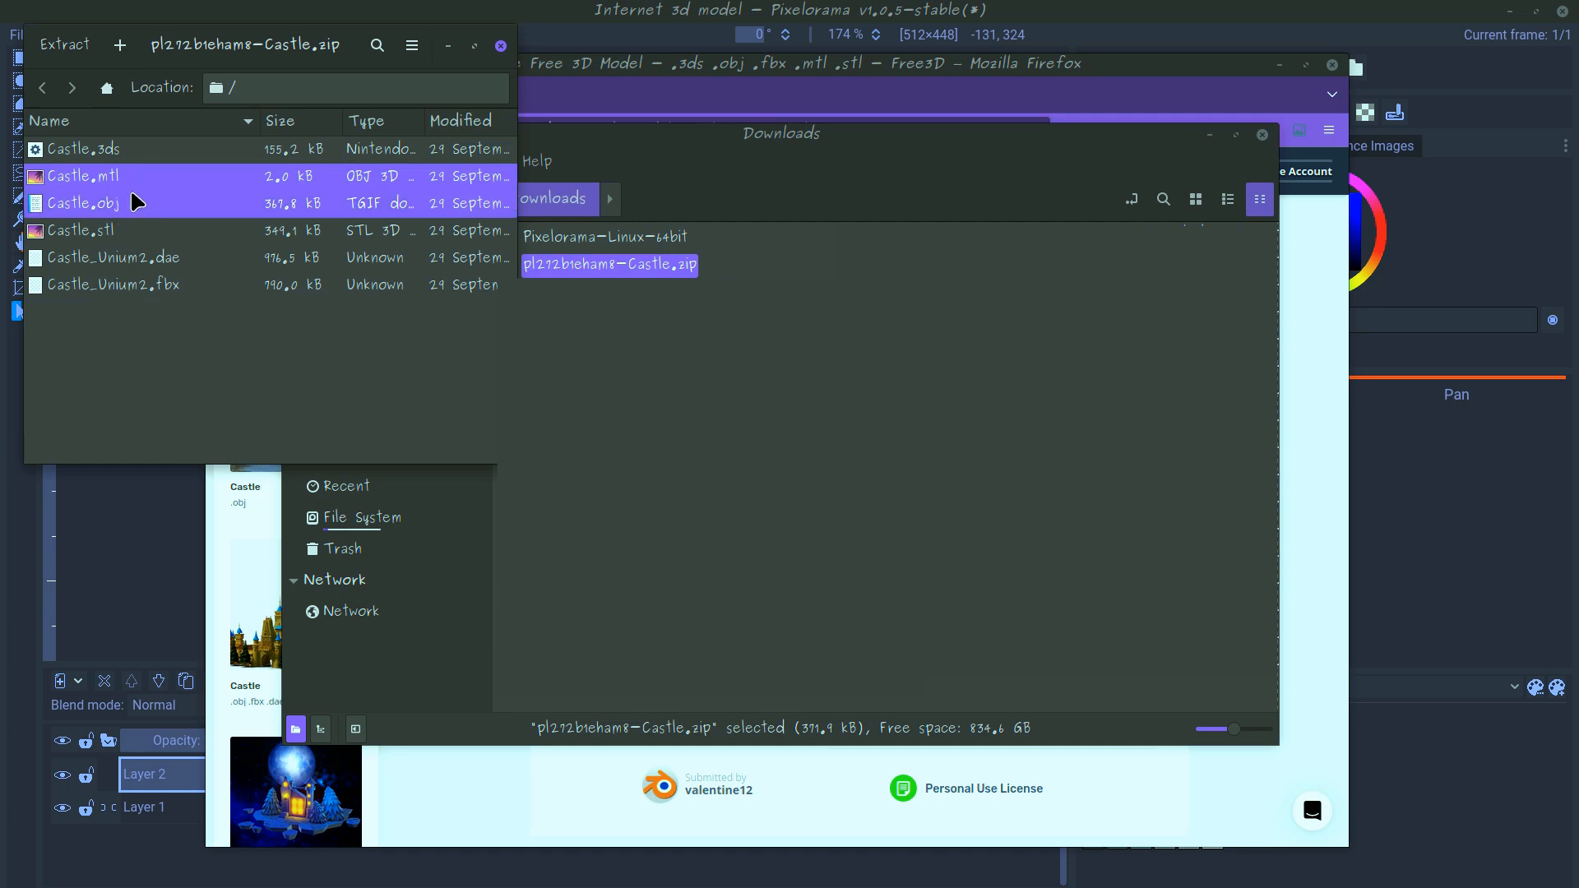
{"action": "left_click", "coordinate": [80, 48]}
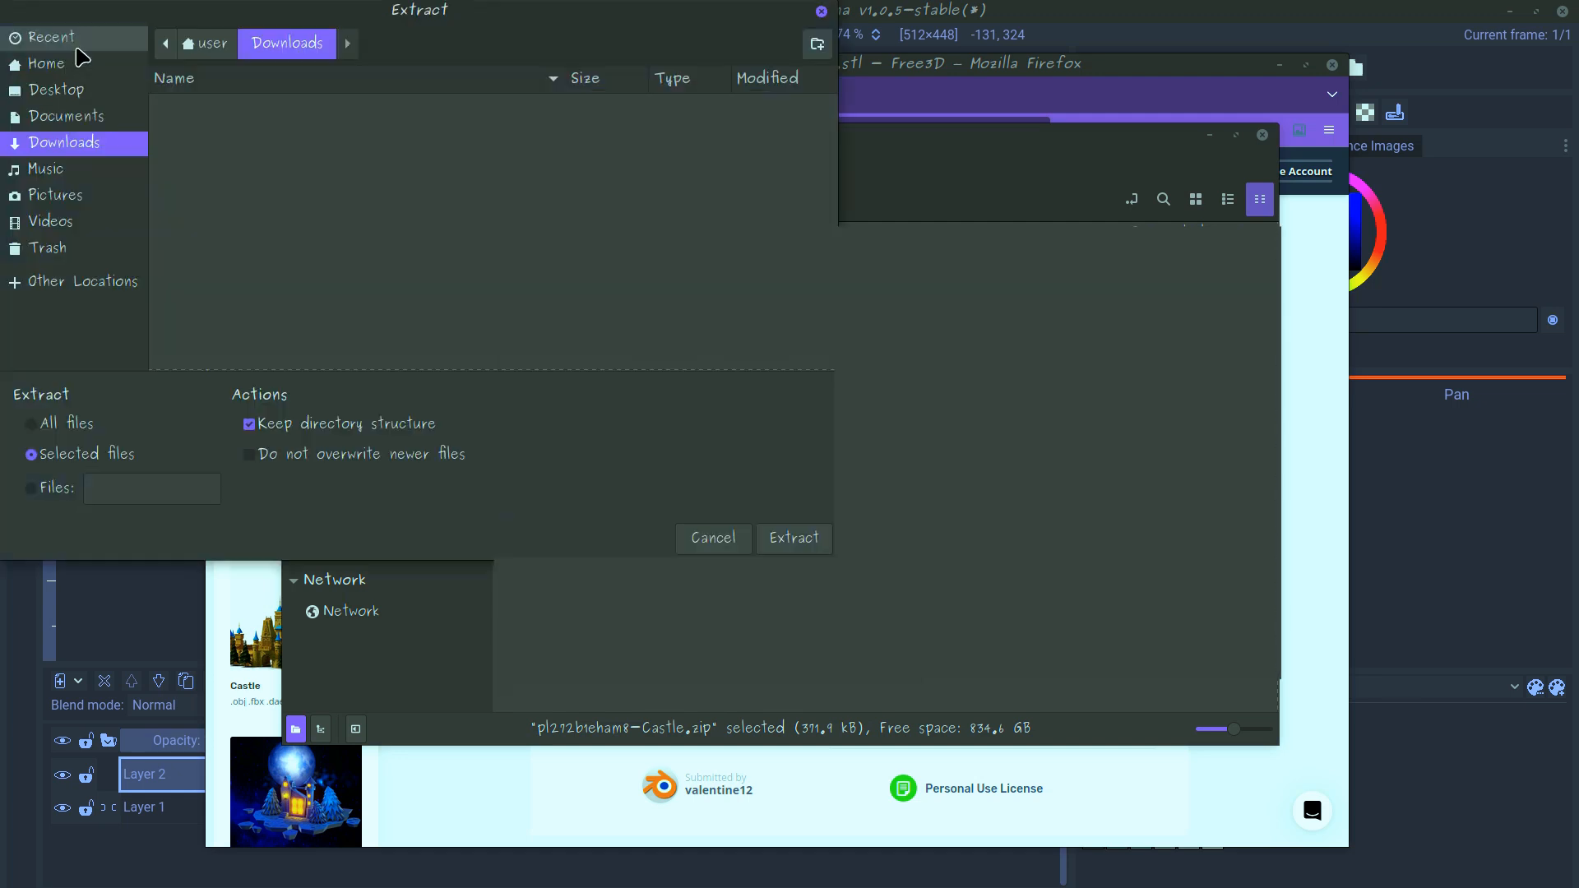
{"action": "left_click", "coordinate": [168, 43]}
{"action": "left_click", "coordinate": [243, 45]}
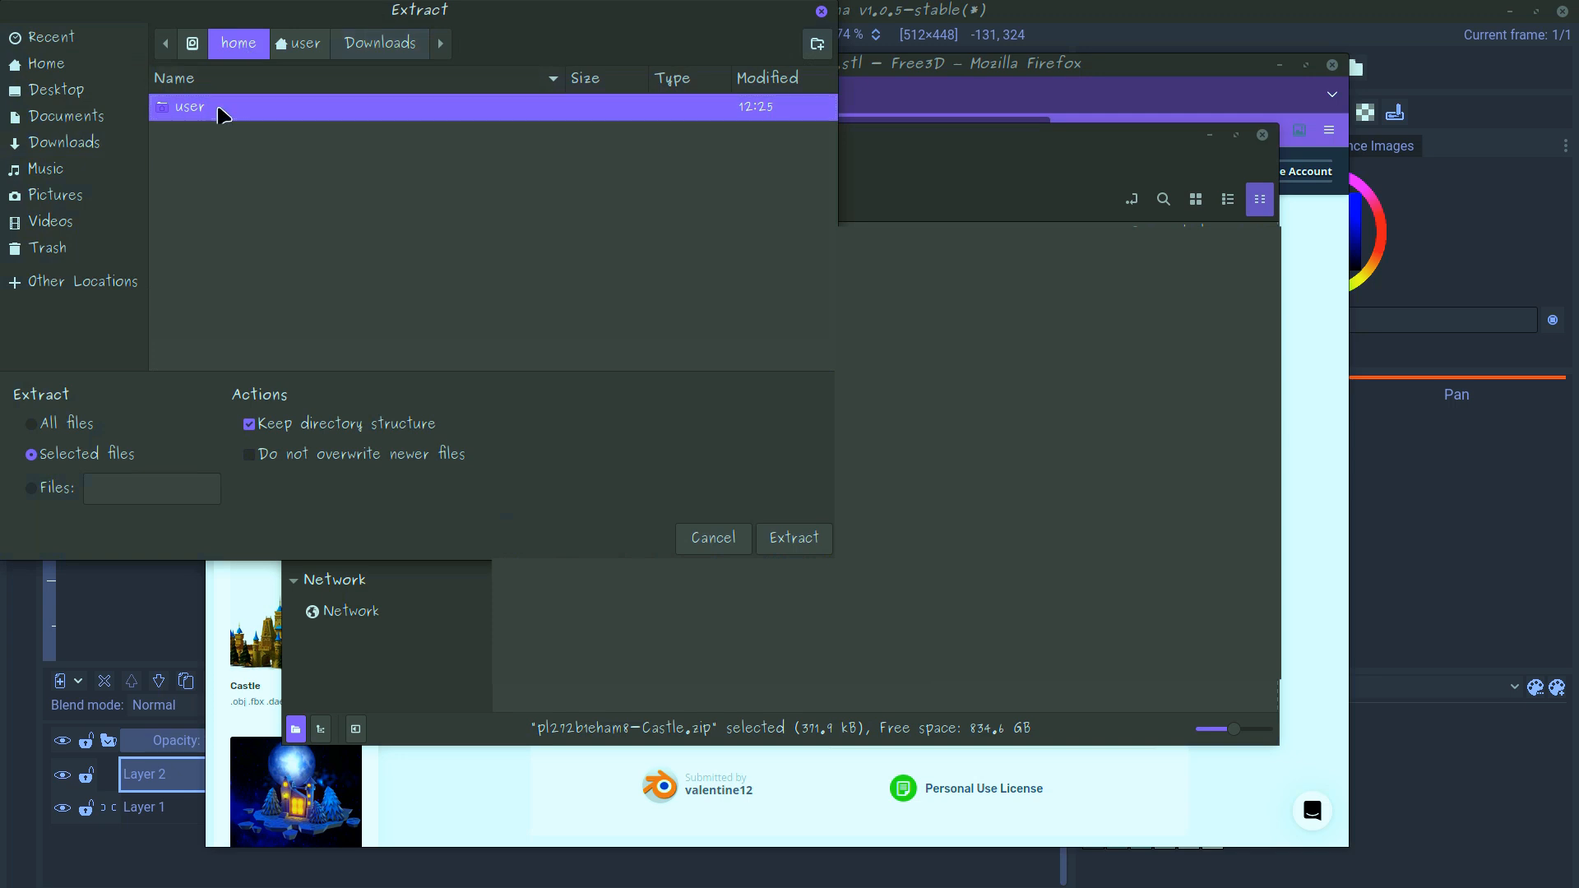
{"action": "left_click", "coordinate": [794, 537]}
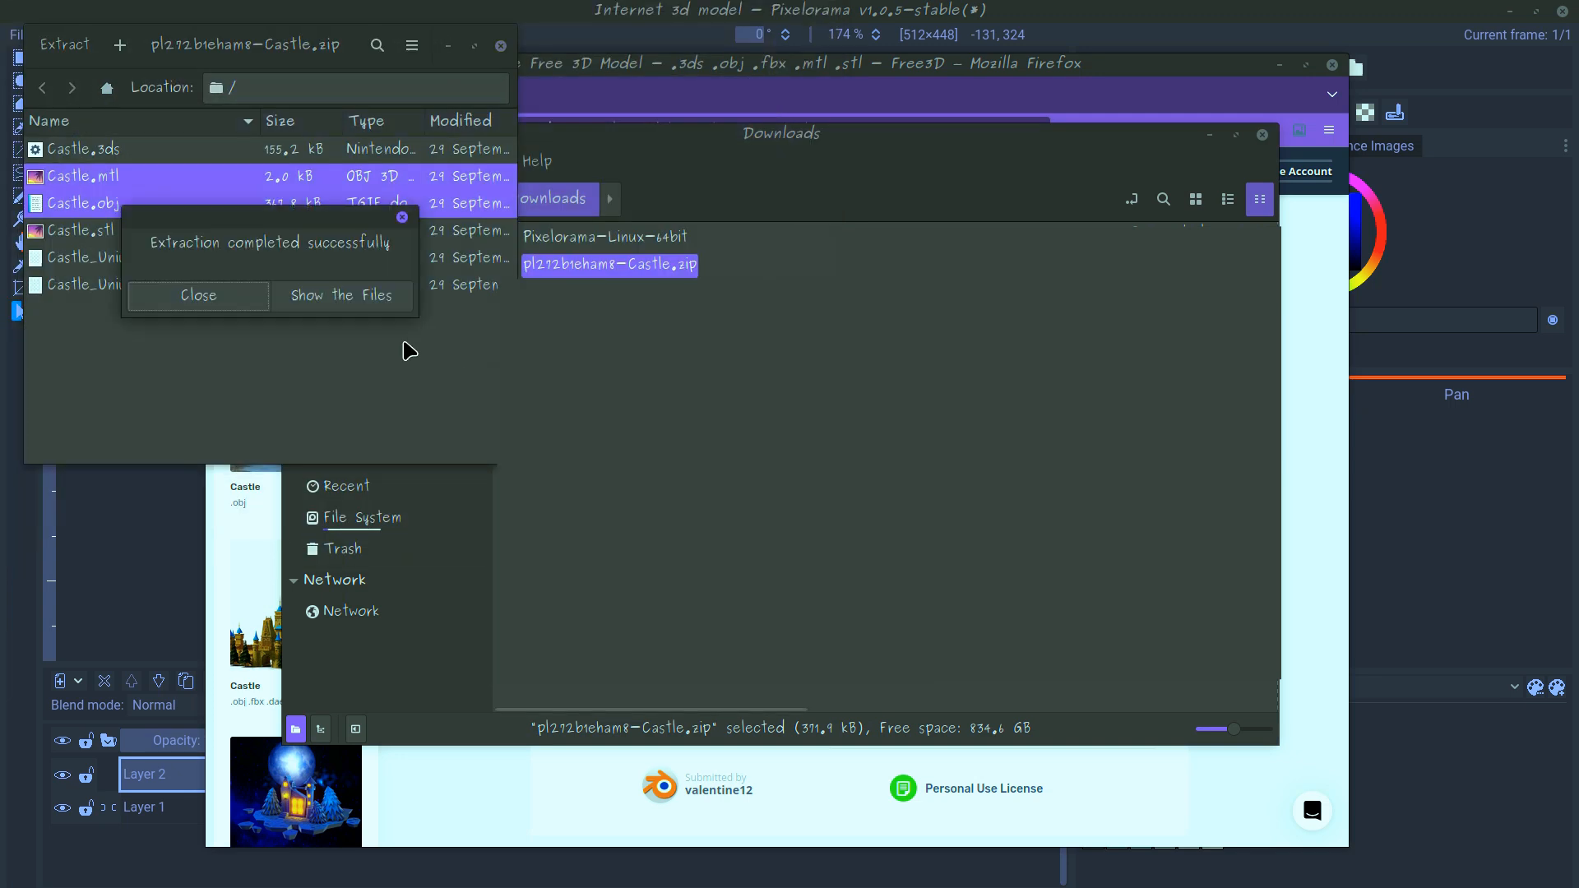
{"action": "left_click", "coordinate": [247, 302]}
{"action": "left_click", "coordinate": [501, 47]}
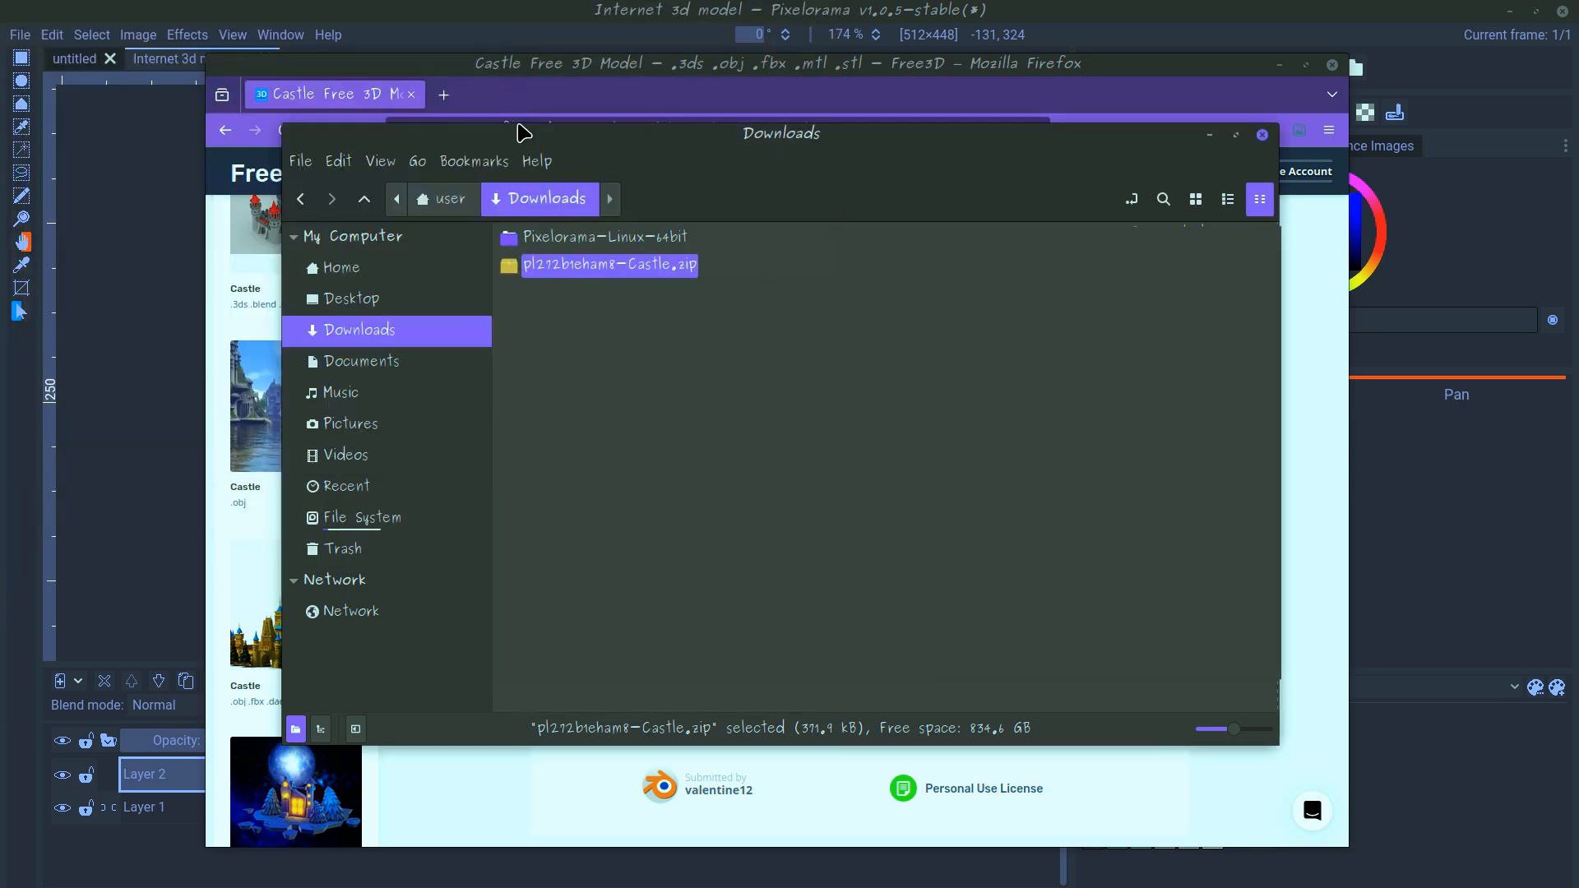
{"action": "left_click", "coordinate": [450, 199]}
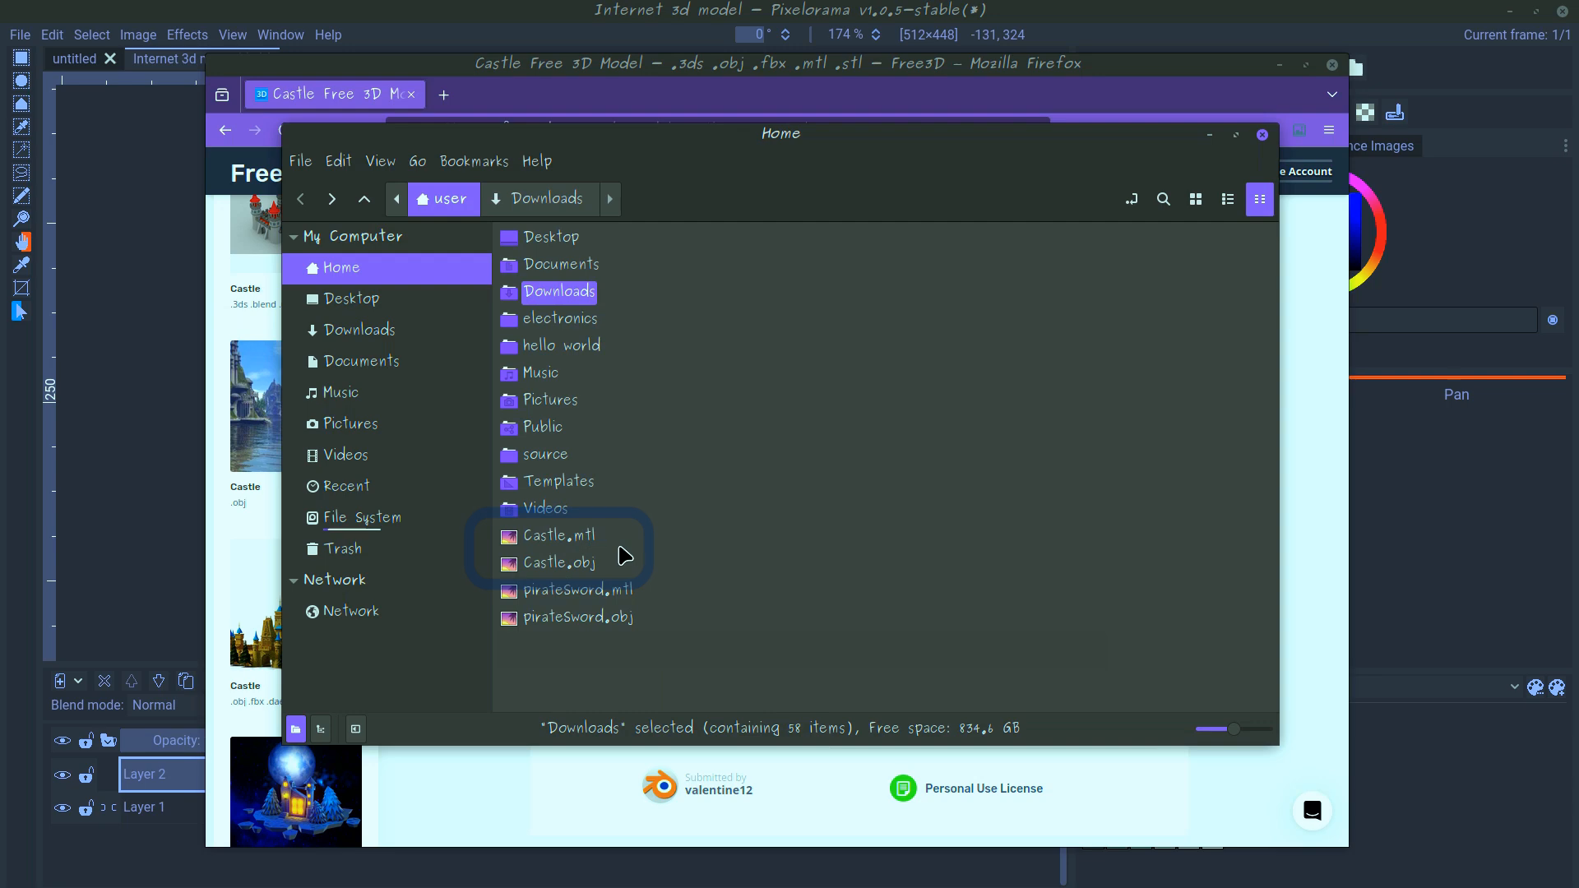
- Switch back to Pixelorama and add Castle.obj to Layer 2 as a custom model
{"action": "left_click", "coordinate": [1210, 136]}
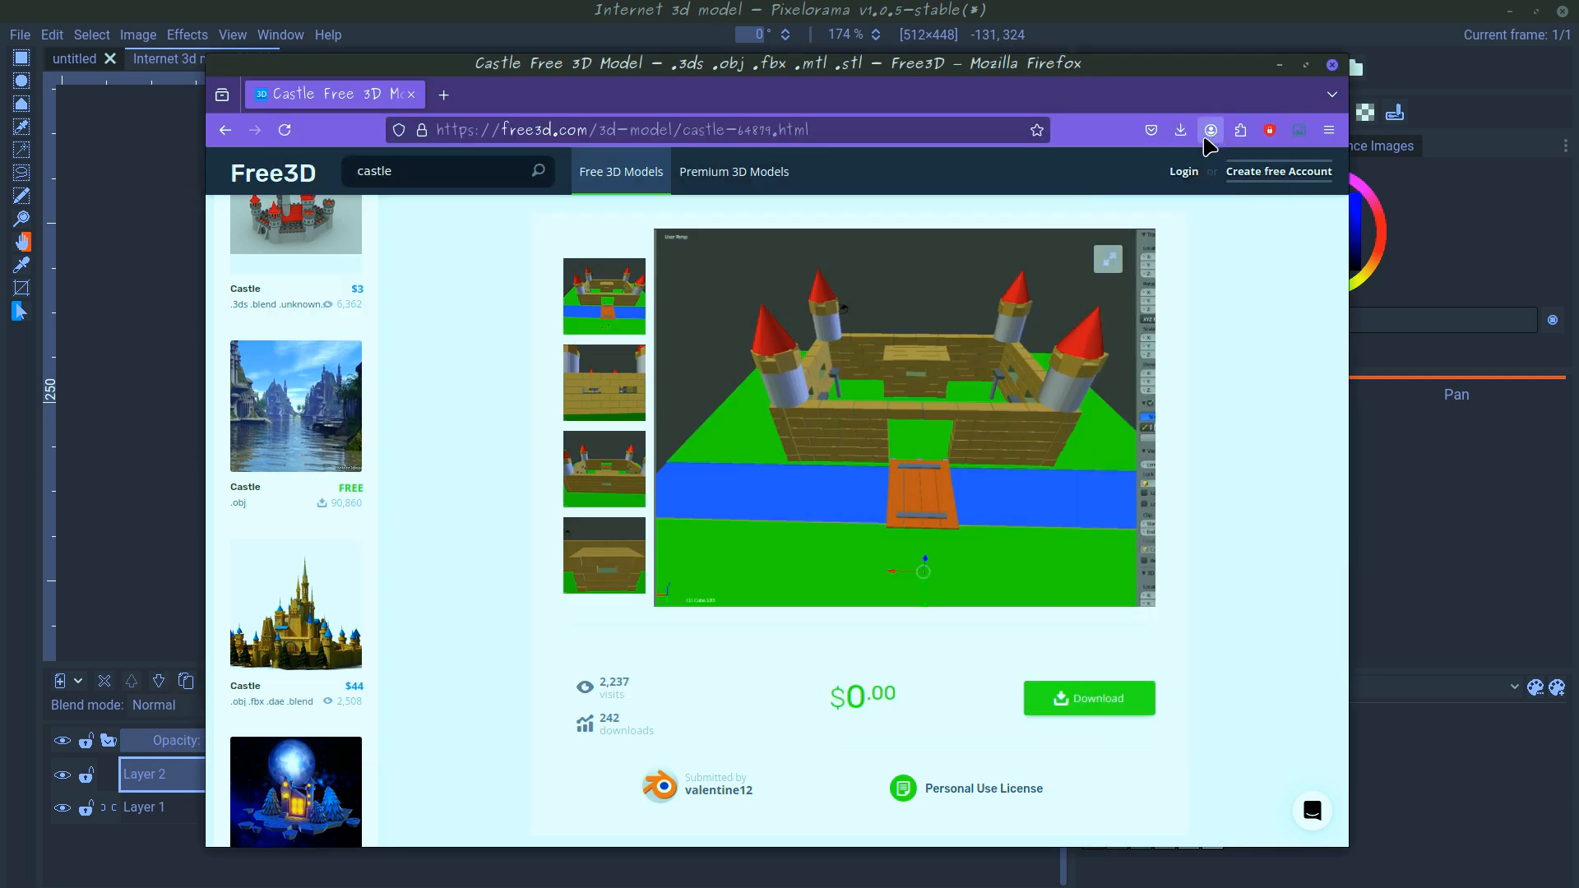
{"action": "left_click", "coordinate": [1280, 64]}
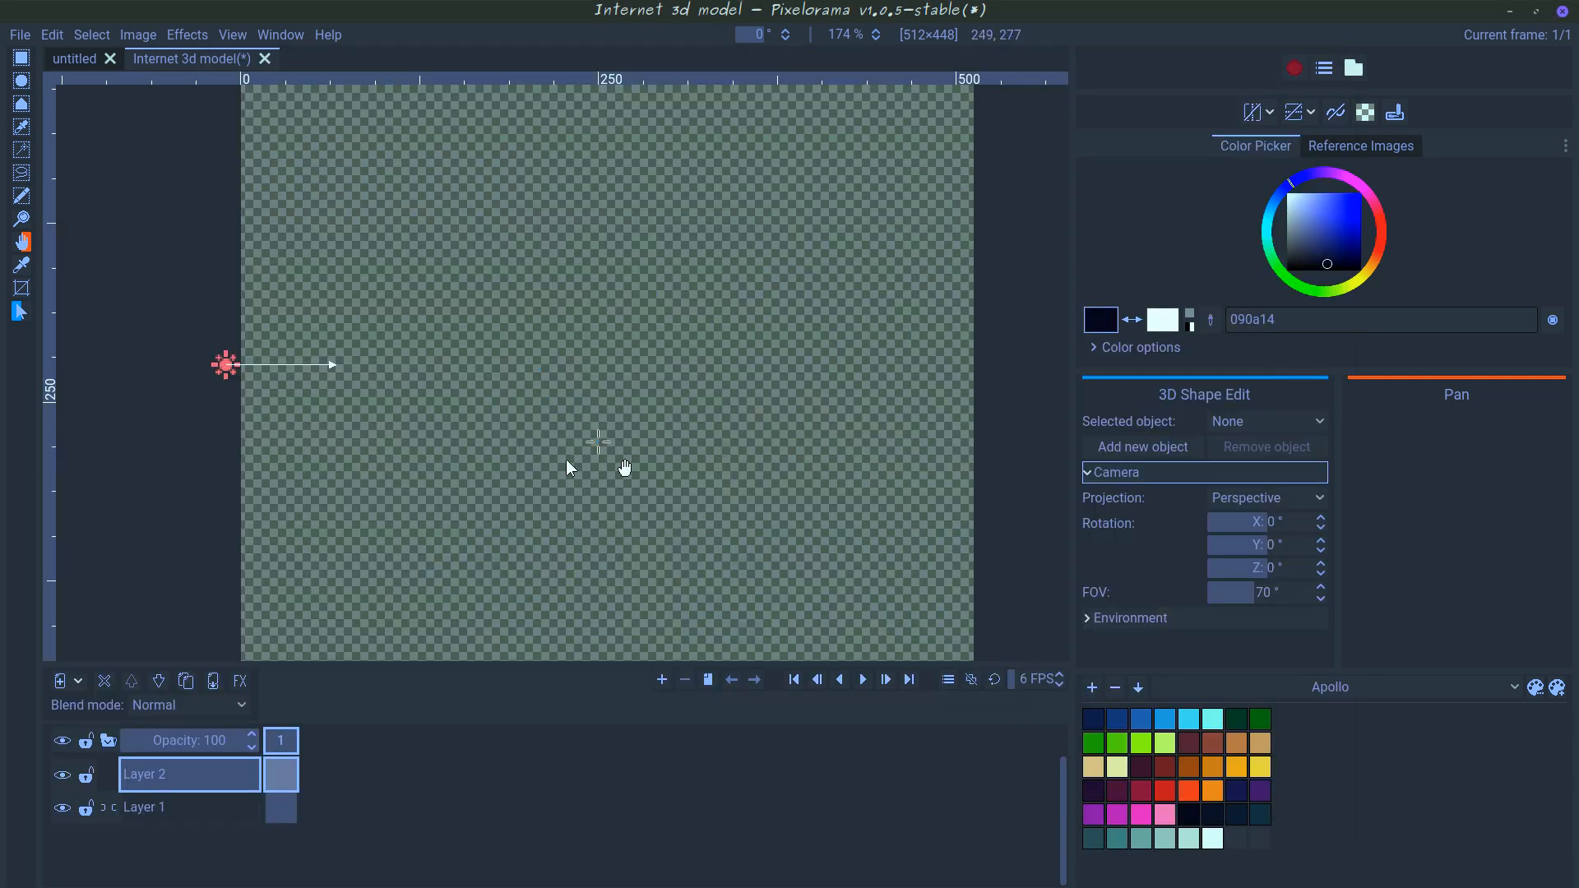
{"action": "left_click", "coordinate": [1115, 447]}
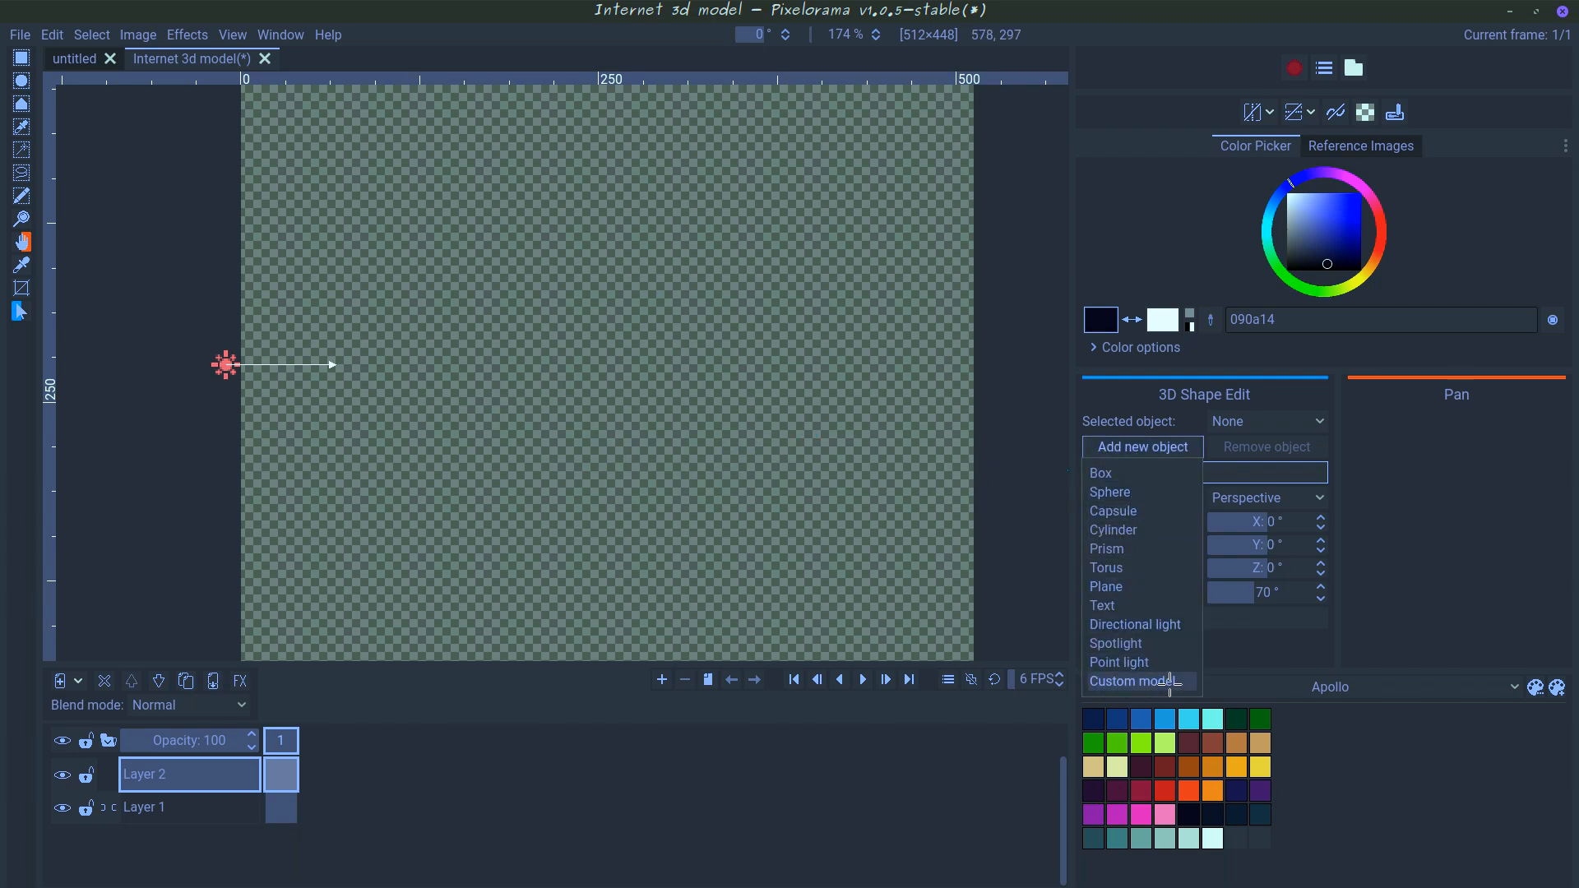
{"action": "left_click", "coordinate": [1132, 681]}
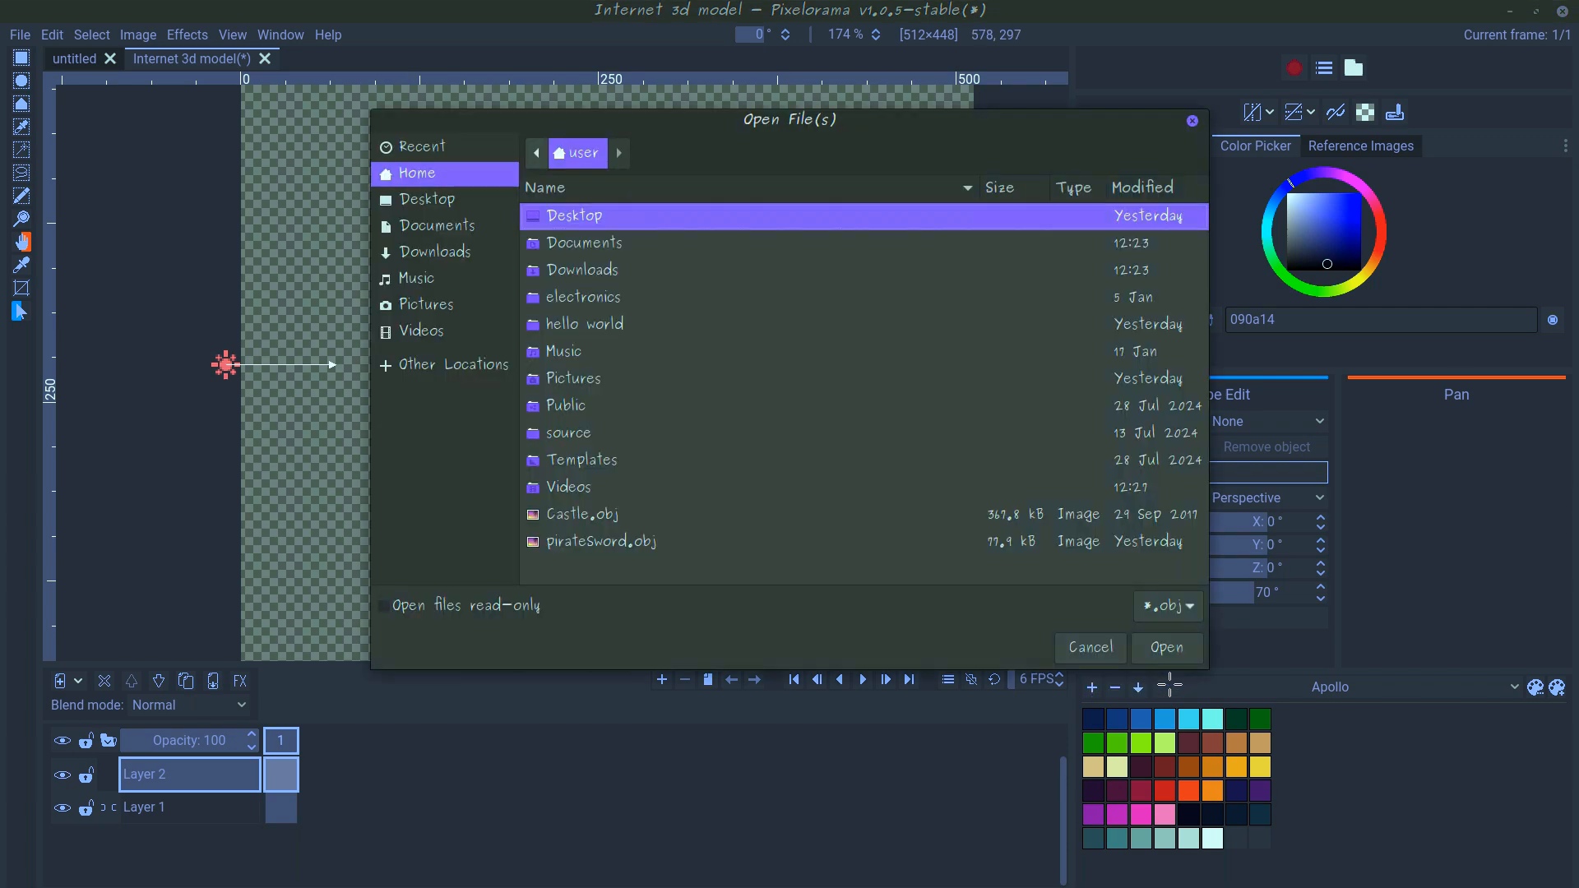
{"action": "left_click", "coordinate": [610, 515]}
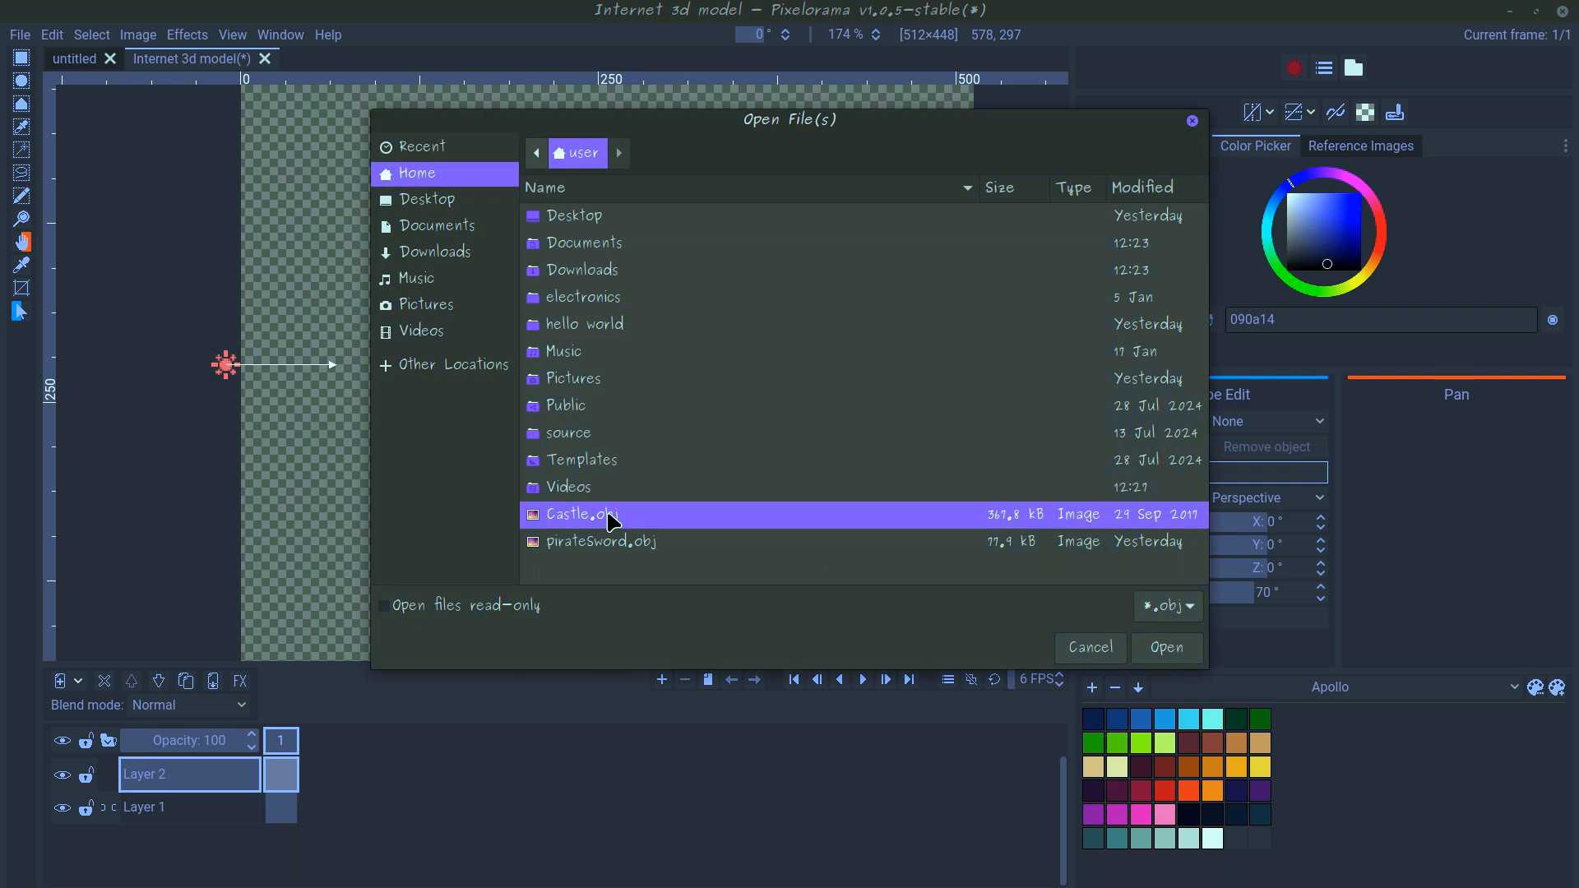
{"action": "left_click", "coordinate": [1167, 648]}
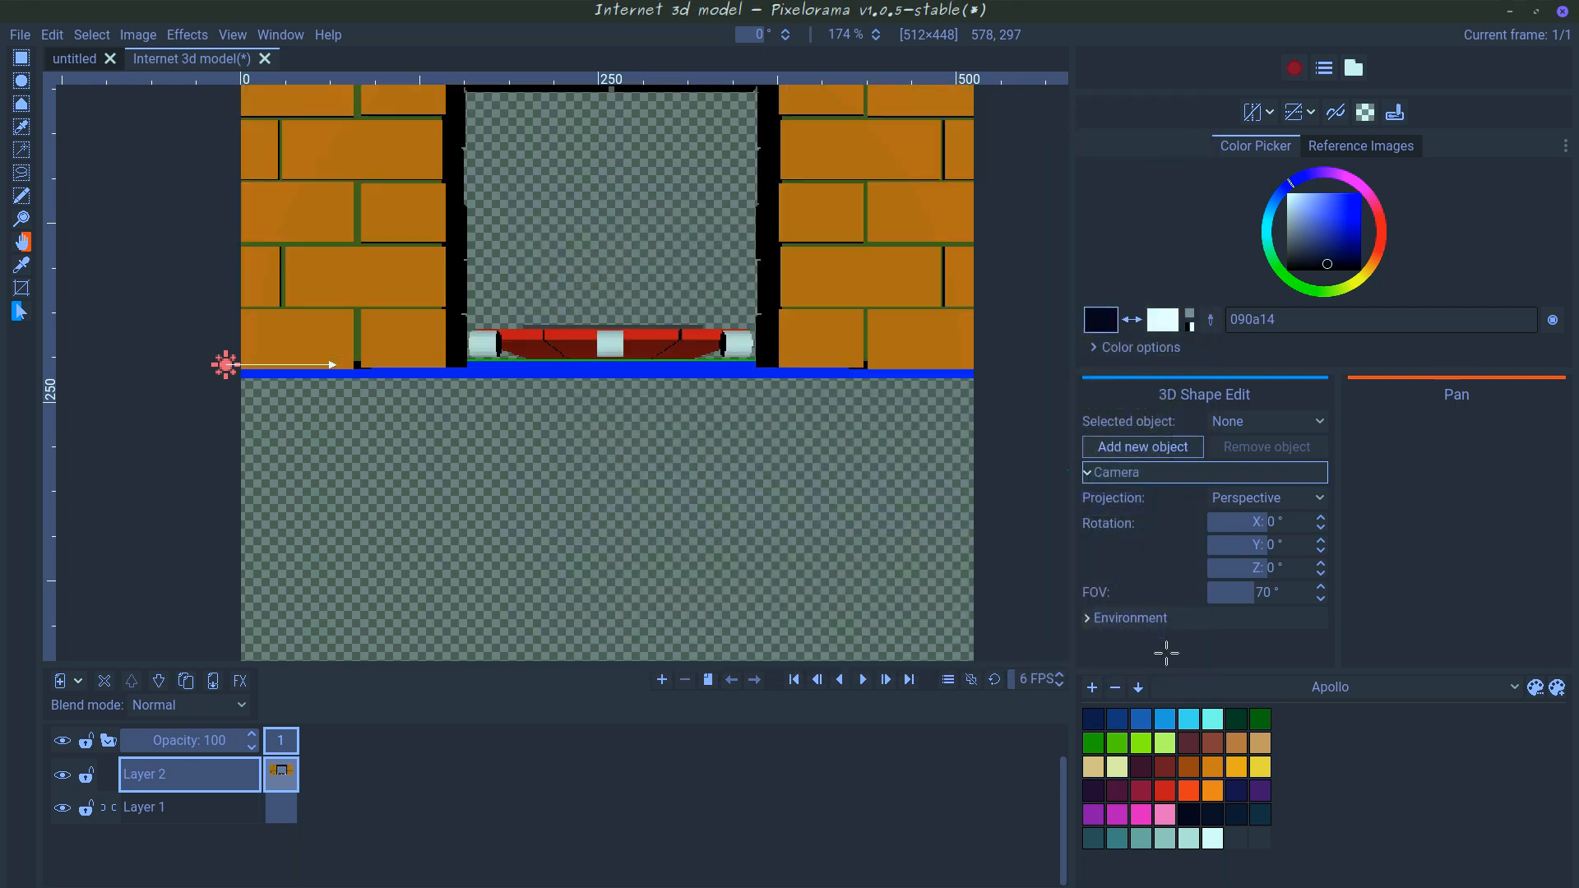
- Move the castle model down to a position of about X 0.05 m, Y -0.94 m
{"action": "scroll", "coordinate": [546, 283], "scroll_direction": "down", "scroll_amount": 2}
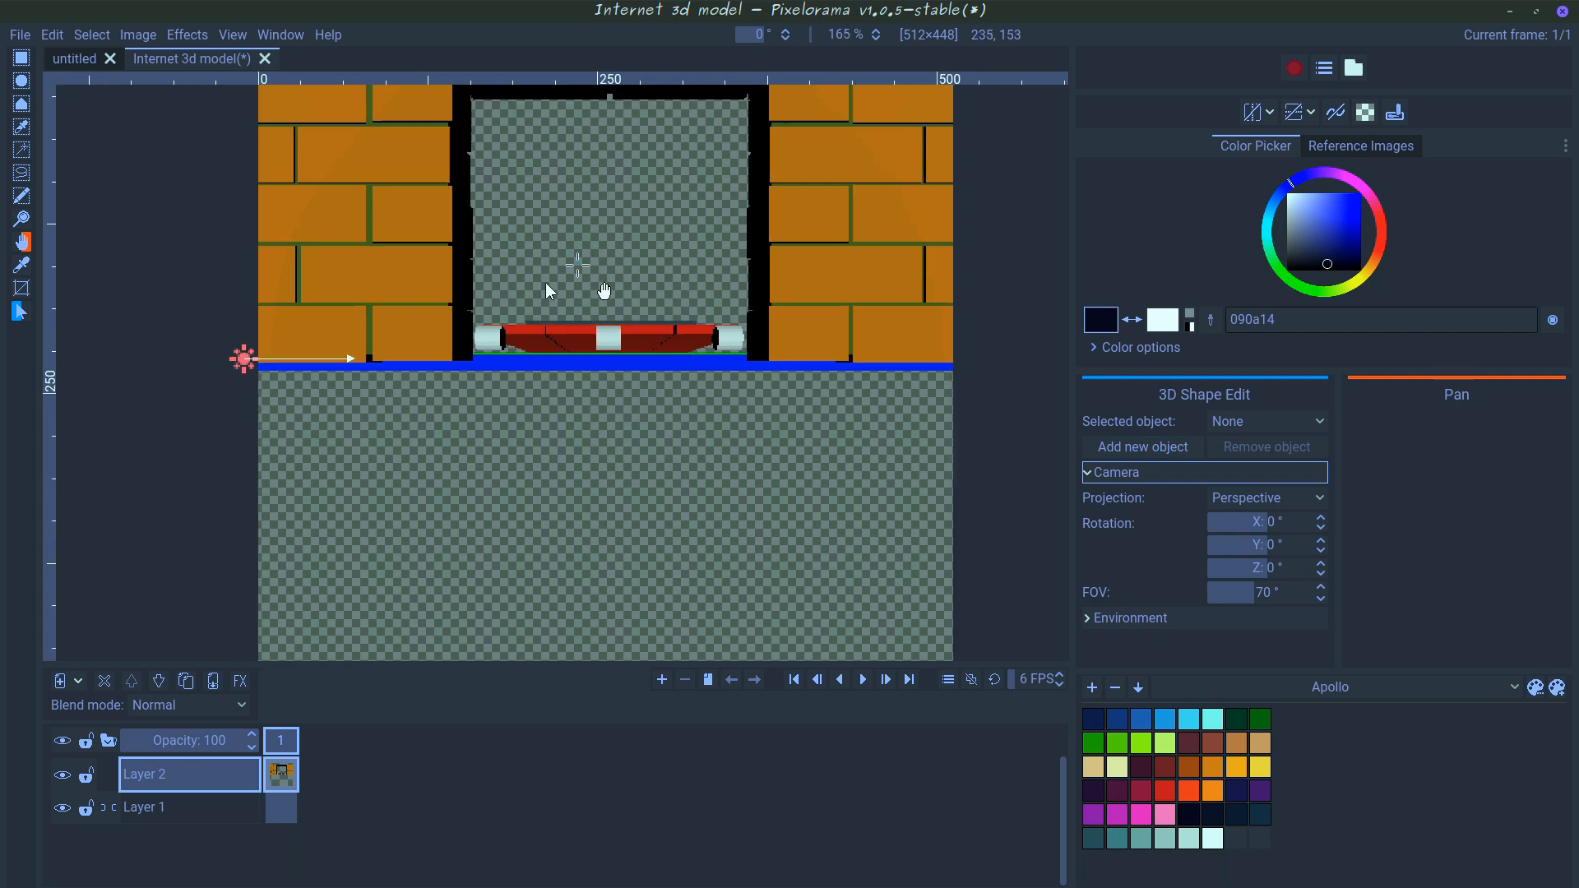
{"action": "left_click", "coordinate": [609, 344]}
{"action": "left_click_drag", "start_coordinate": [609, 344], "coordinate": [649, 432]}
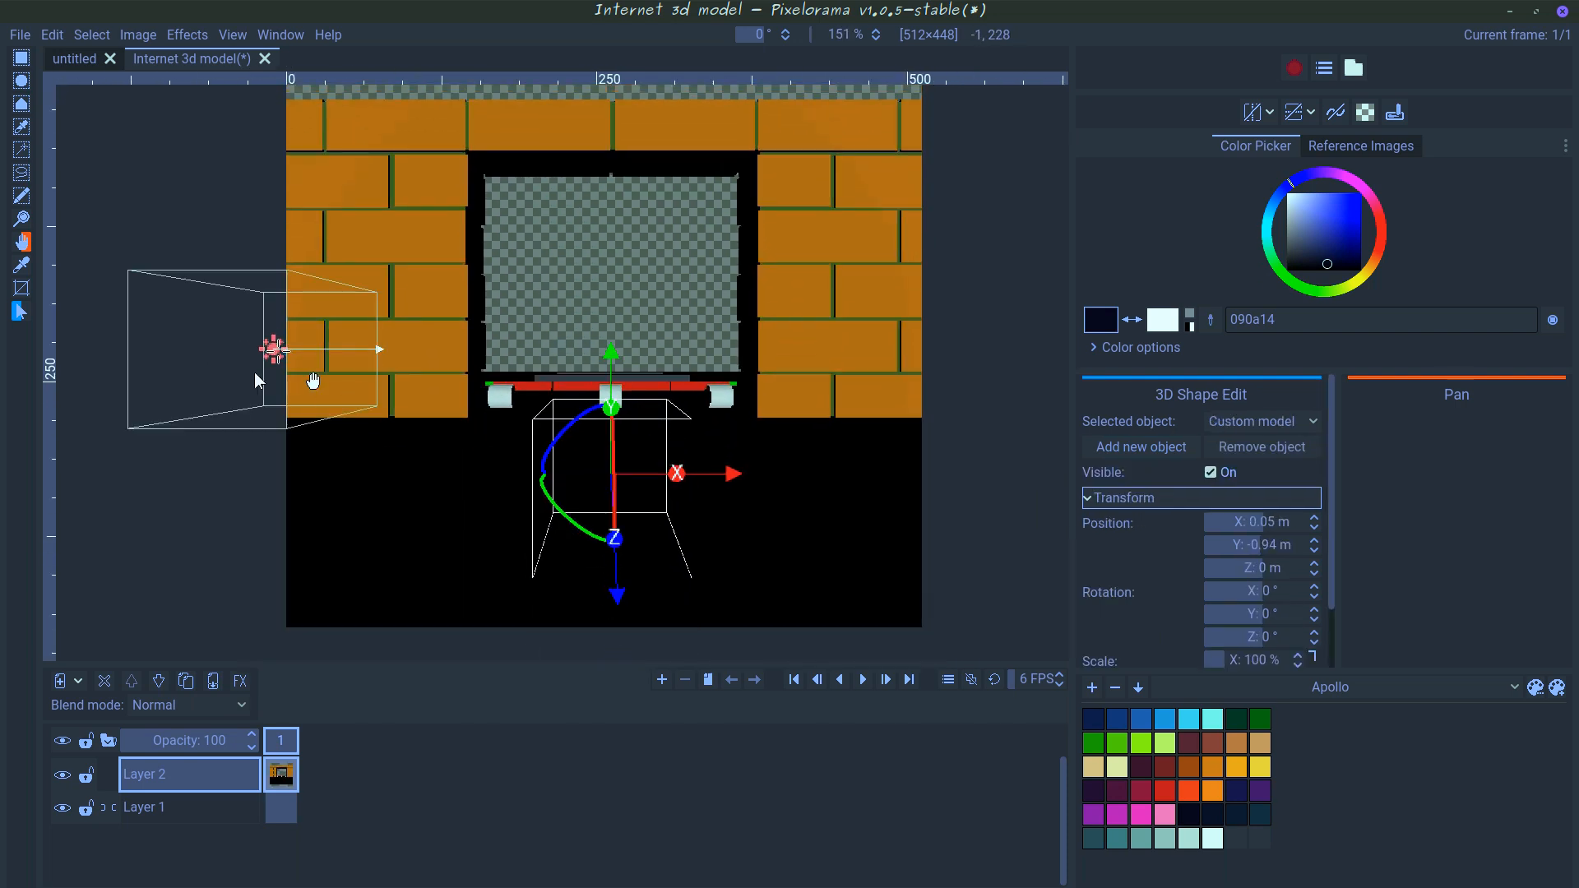
- Rotate the directional light to about X -29.8°, Y -23.5° and move it to about X -2.73 m, Y -0.48 m
{"action": "left_click", "coordinate": [281, 349]}
{"action": "left_click_drag", "start_coordinate": [300, 350], "coordinate": [275, 329]}
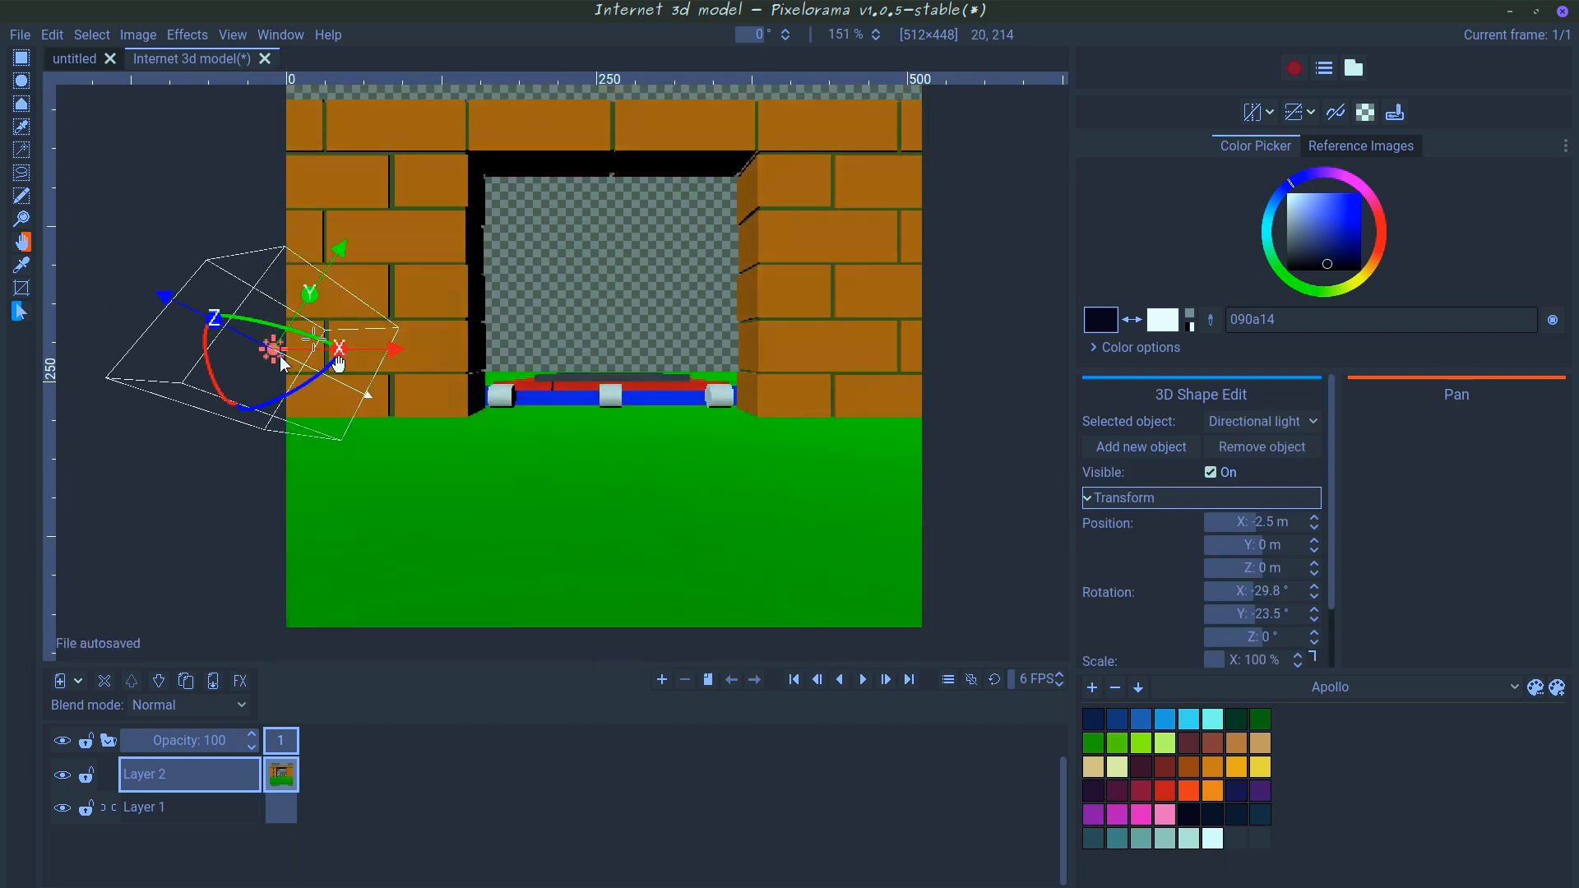
{"action": "left_click_drag", "start_coordinate": [278, 344], "coordinate": [245, 414]}
- Rotate the castle to about 163.7° around Y and scale it down to about 21.12 %
{"action": "left_click", "coordinate": [568, 517]}
{"action": "left_click_drag", "start_coordinate": [535, 540], "coordinate": [755, 428]}
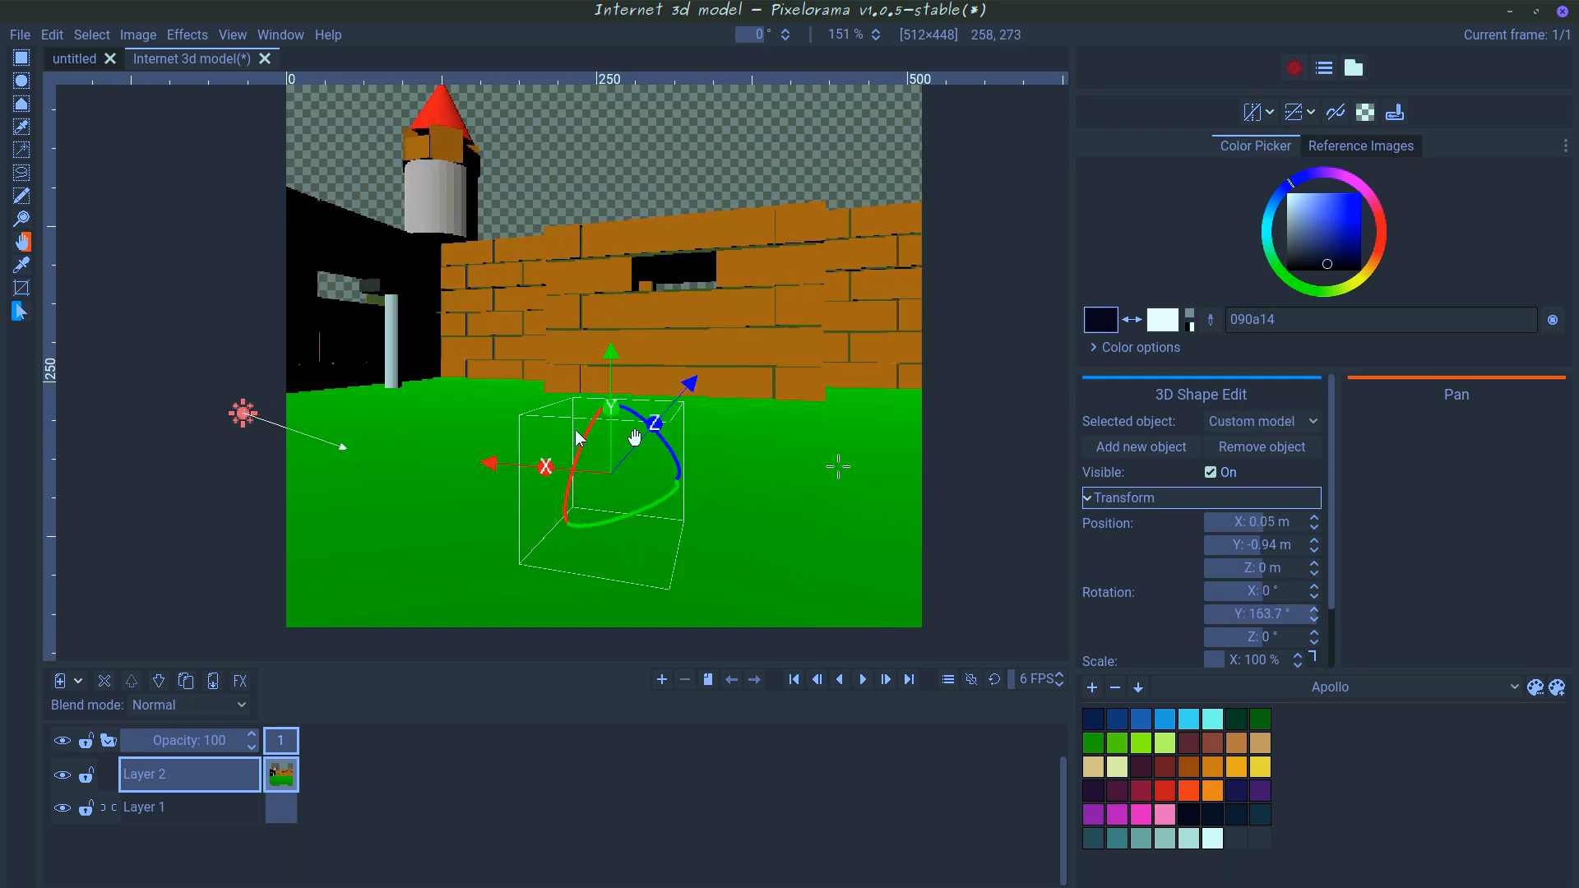
{"action": "scroll", "coordinate": [1315, 608], "scroll_direction": "down", "scroll_amount": 3}
{"action": "left_click_drag", "start_coordinate": [581, 430], "coordinate": [778, 441]}
- Rotate the directional light to about X -59.2°, Y 2°, Z -22.3° and reposition the castle at about X -0.02 m, Y -1.05 m
{"action": "left_click", "coordinate": [218, 429]}
{"action": "left_click_drag", "start_coordinate": [218, 429], "coordinate": [240, 368]}
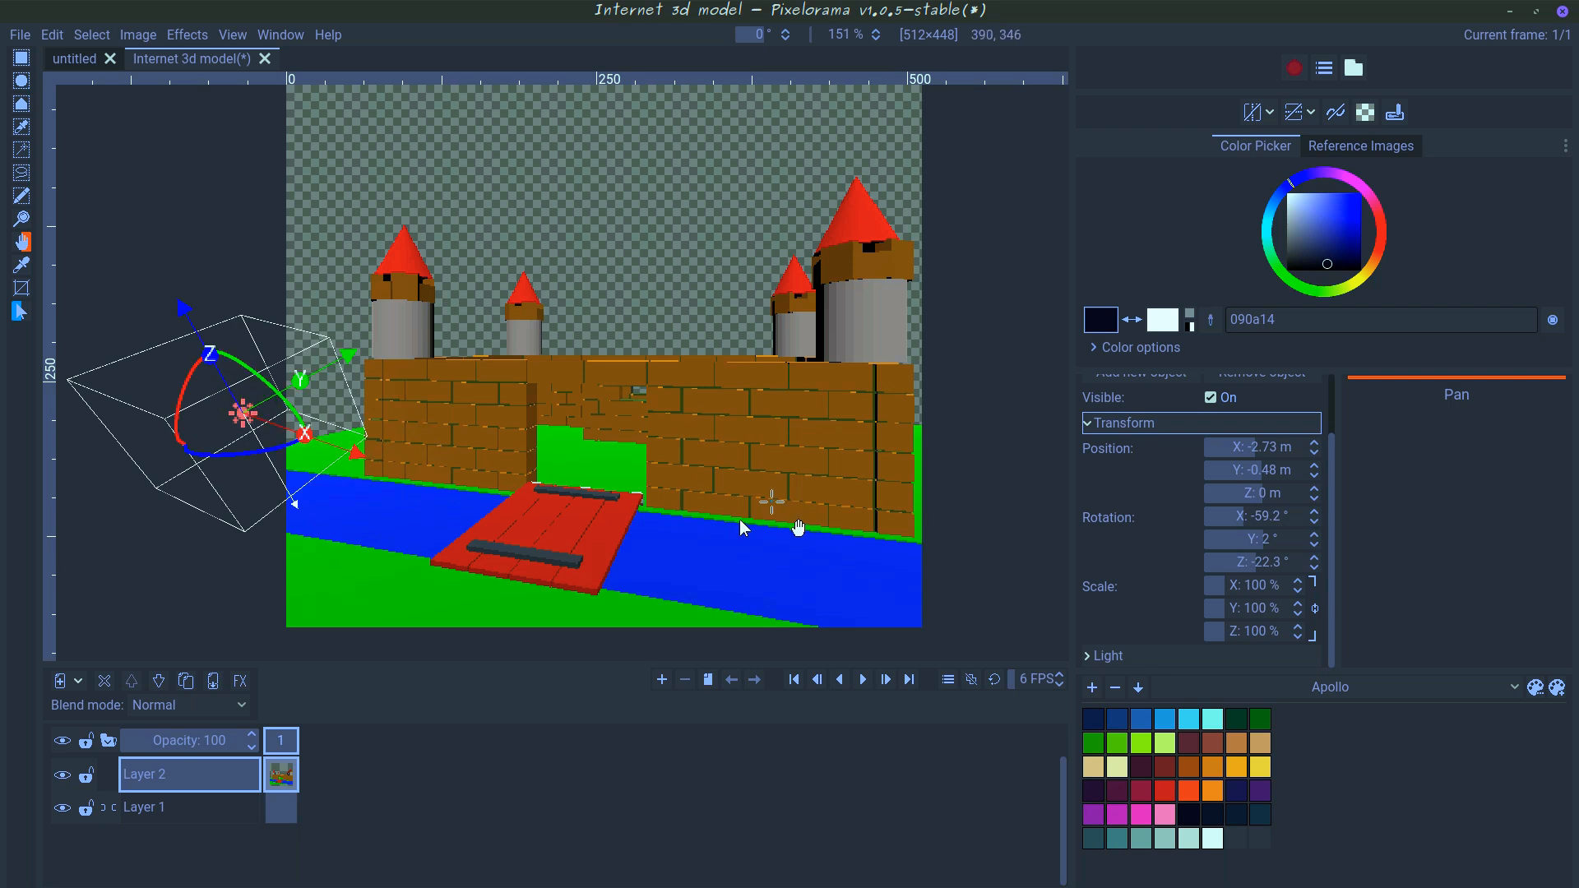
{"action": "left_click", "coordinate": [574, 507]}
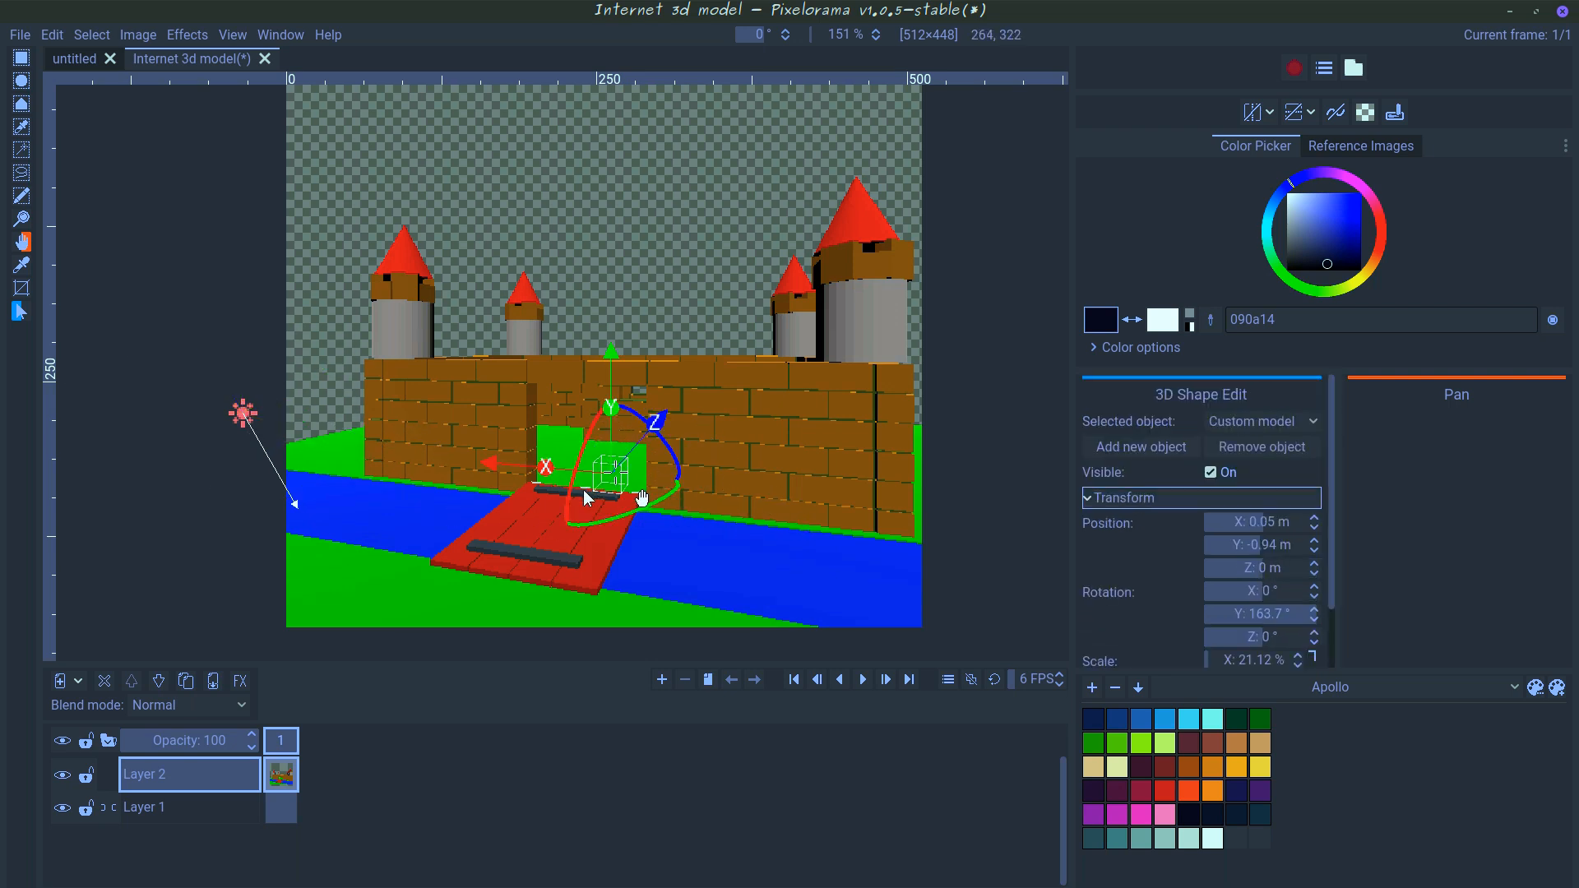
{"action": "left_click_drag", "start_coordinate": [584, 490], "coordinate": [574, 501]}
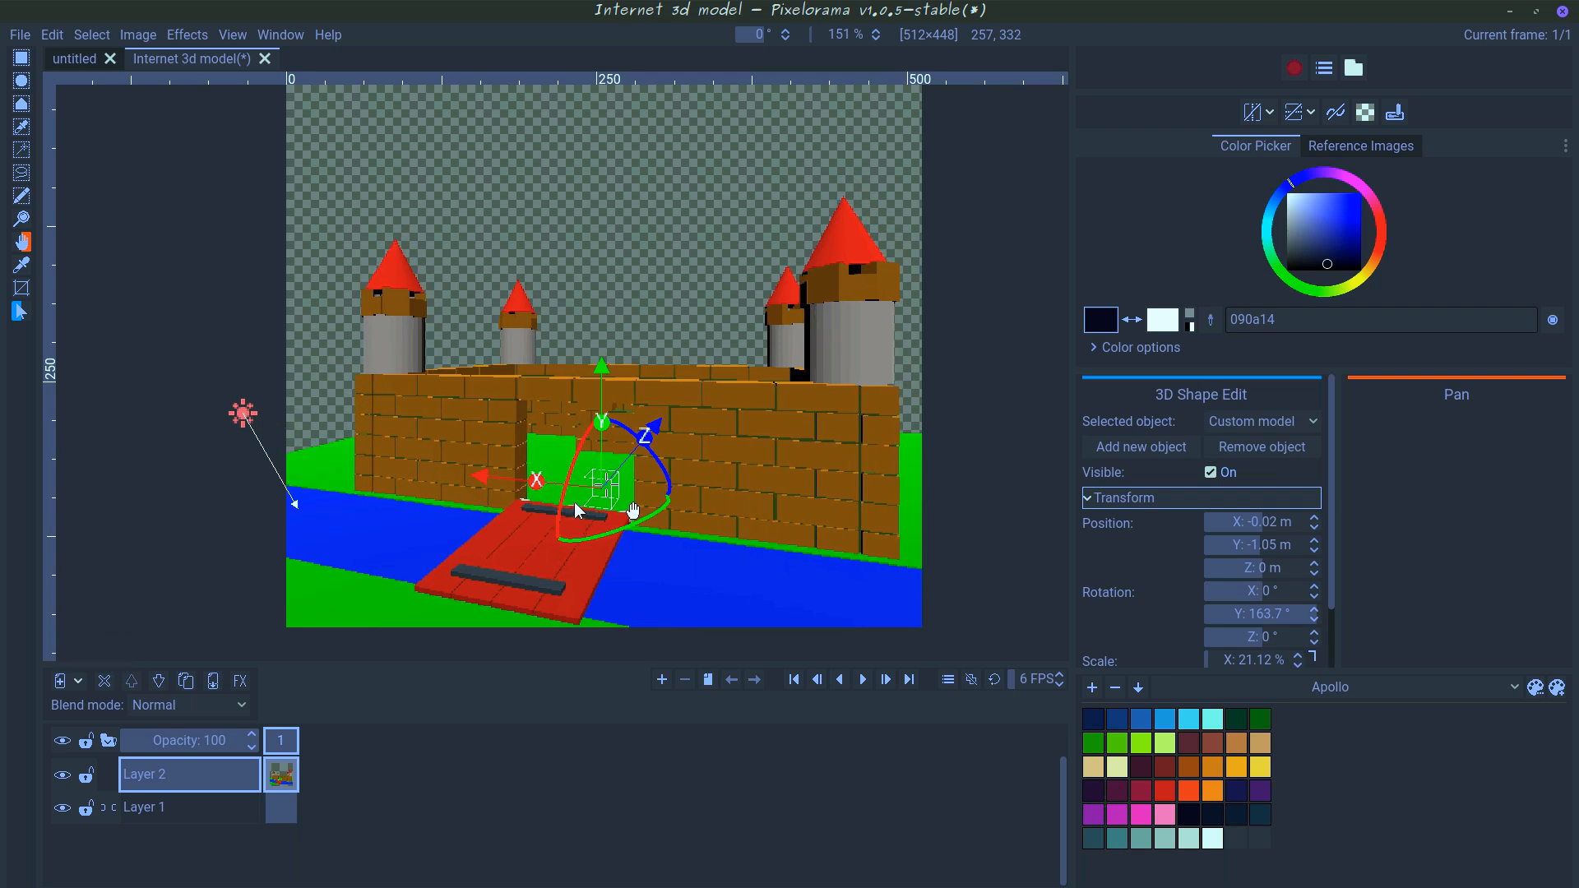
- Clone frame 1 of the animation and enlarge the castle in frame 2 to a scale of about 25.84 %
{"action": "left_click", "coordinate": [295, 778]}
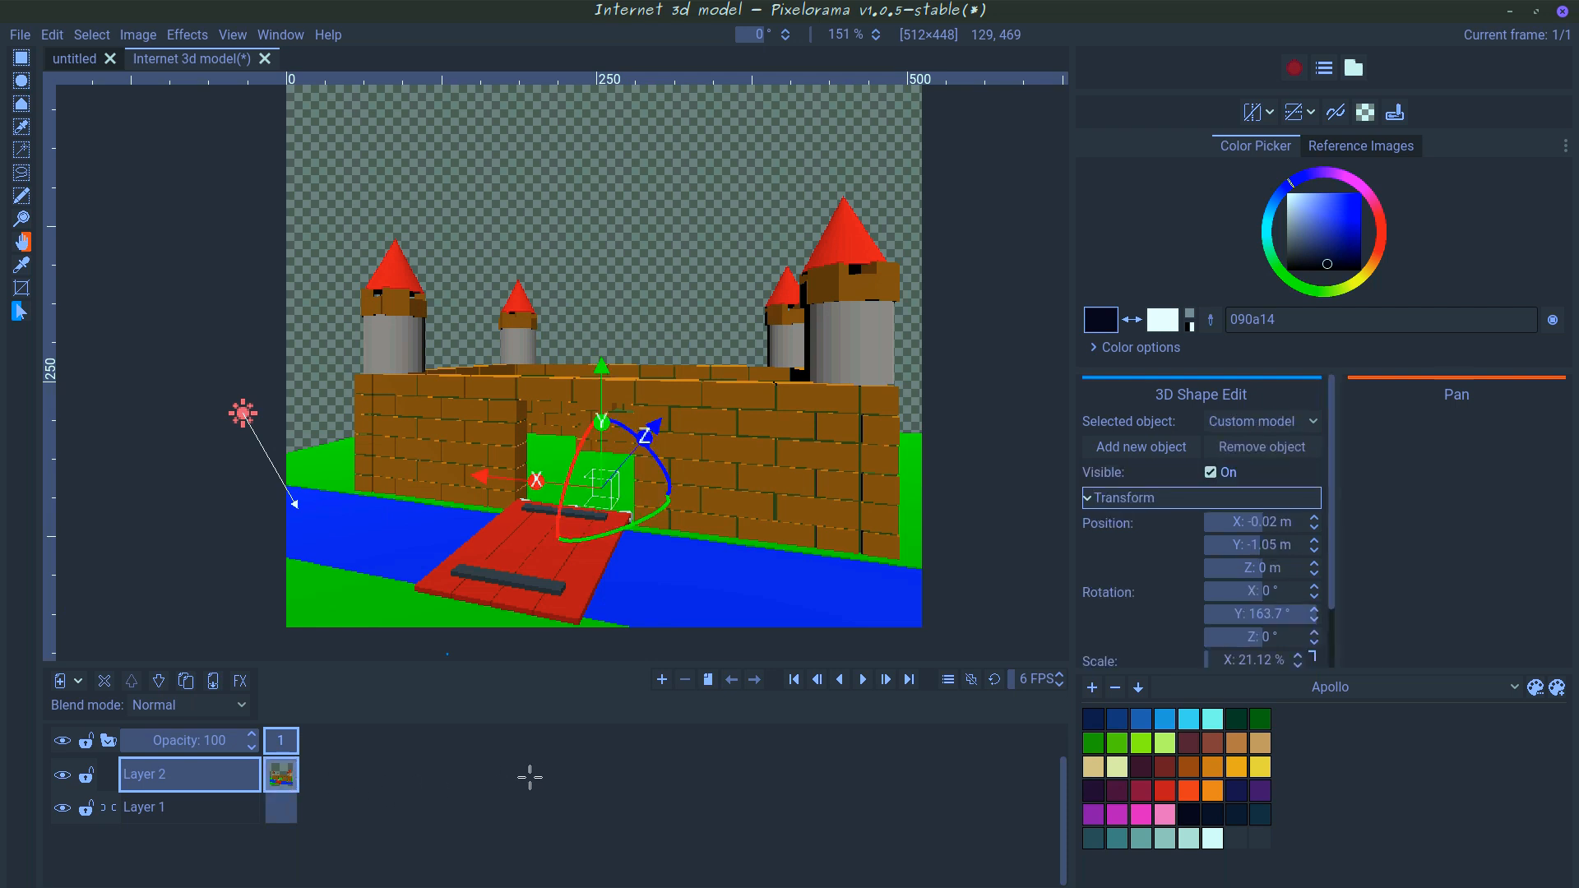
{"action": "left_click", "coordinate": [710, 679]}
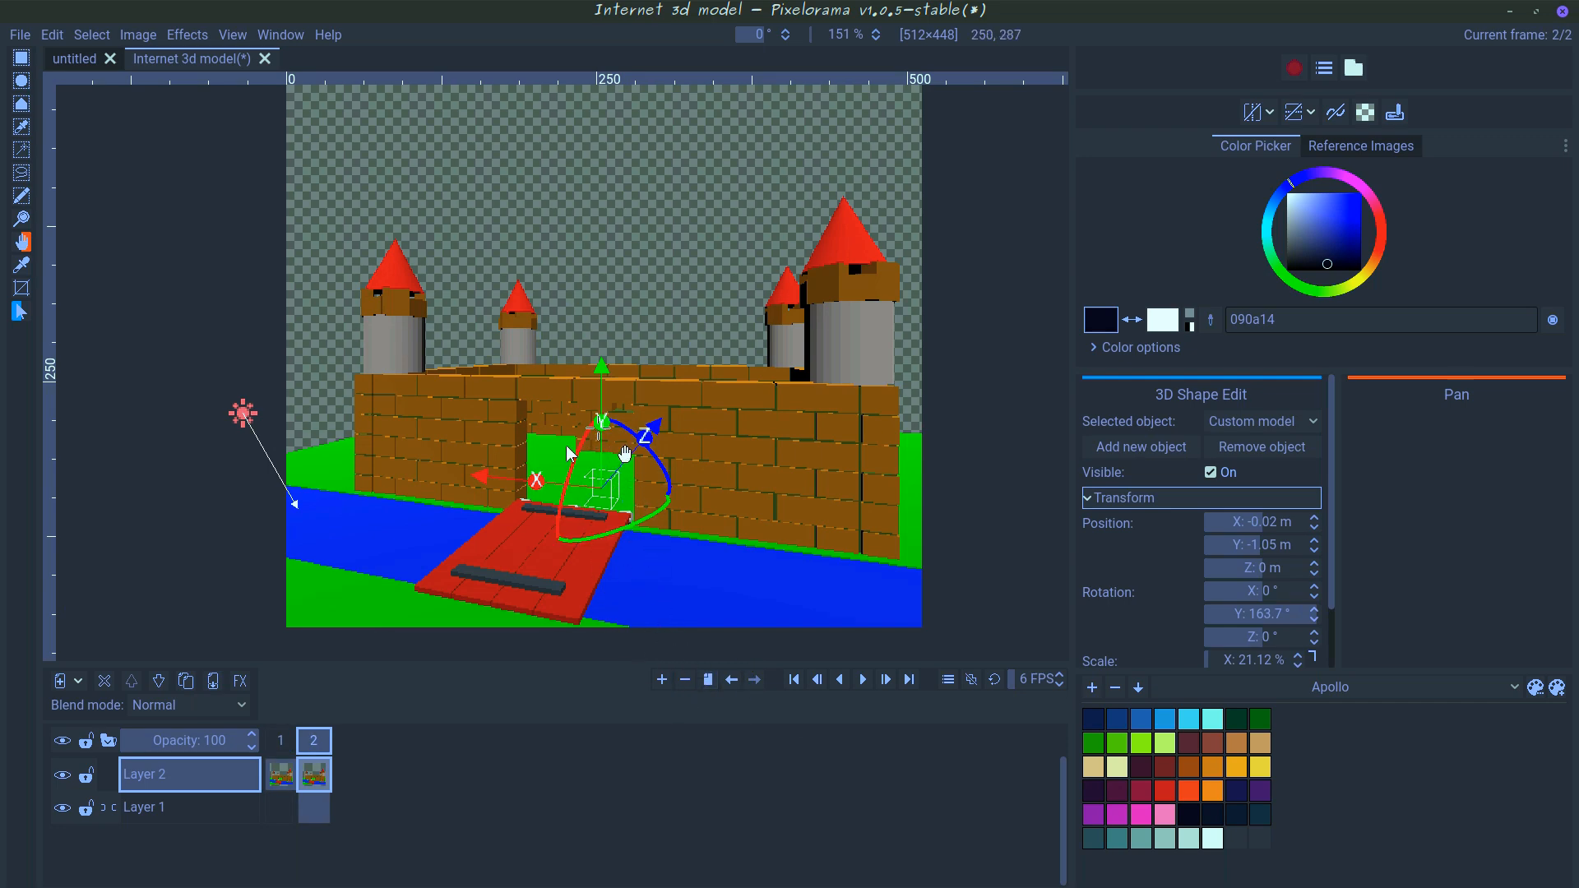
{"action": "key", "text": "ctrl+z"}
{"action": "left_click_drag", "start_coordinate": [593, 436], "coordinate": [596, 415]}
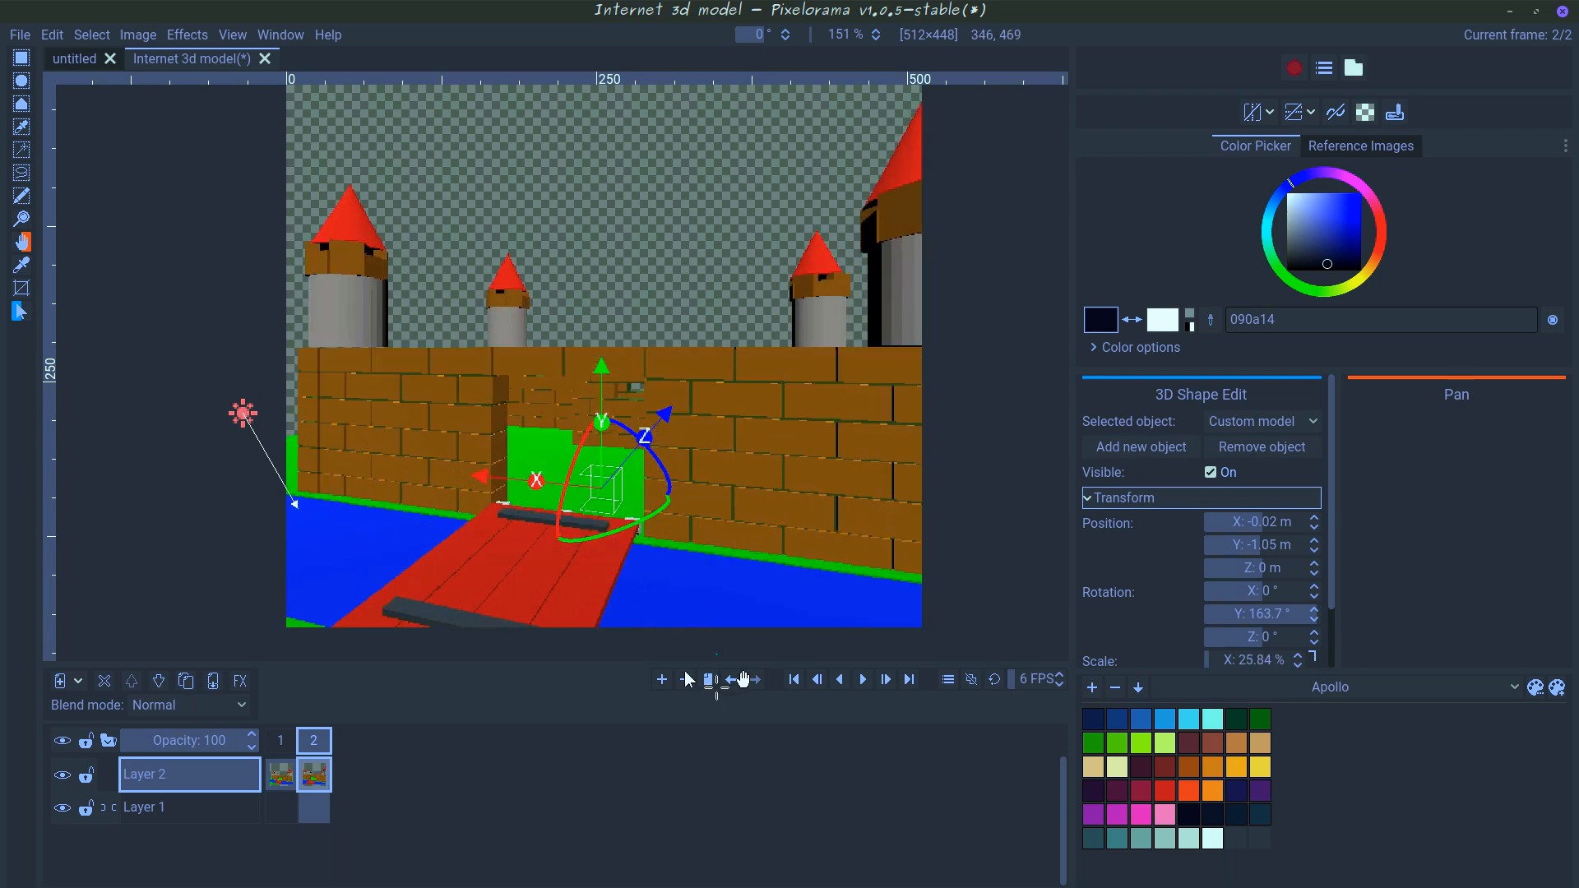
- Clone frames up to frame 5, enlarging the castle progressively to about 49.34 % and turning it to about 169.2° around Y
{"action": "left_click", "coordinate": [709, 681]}
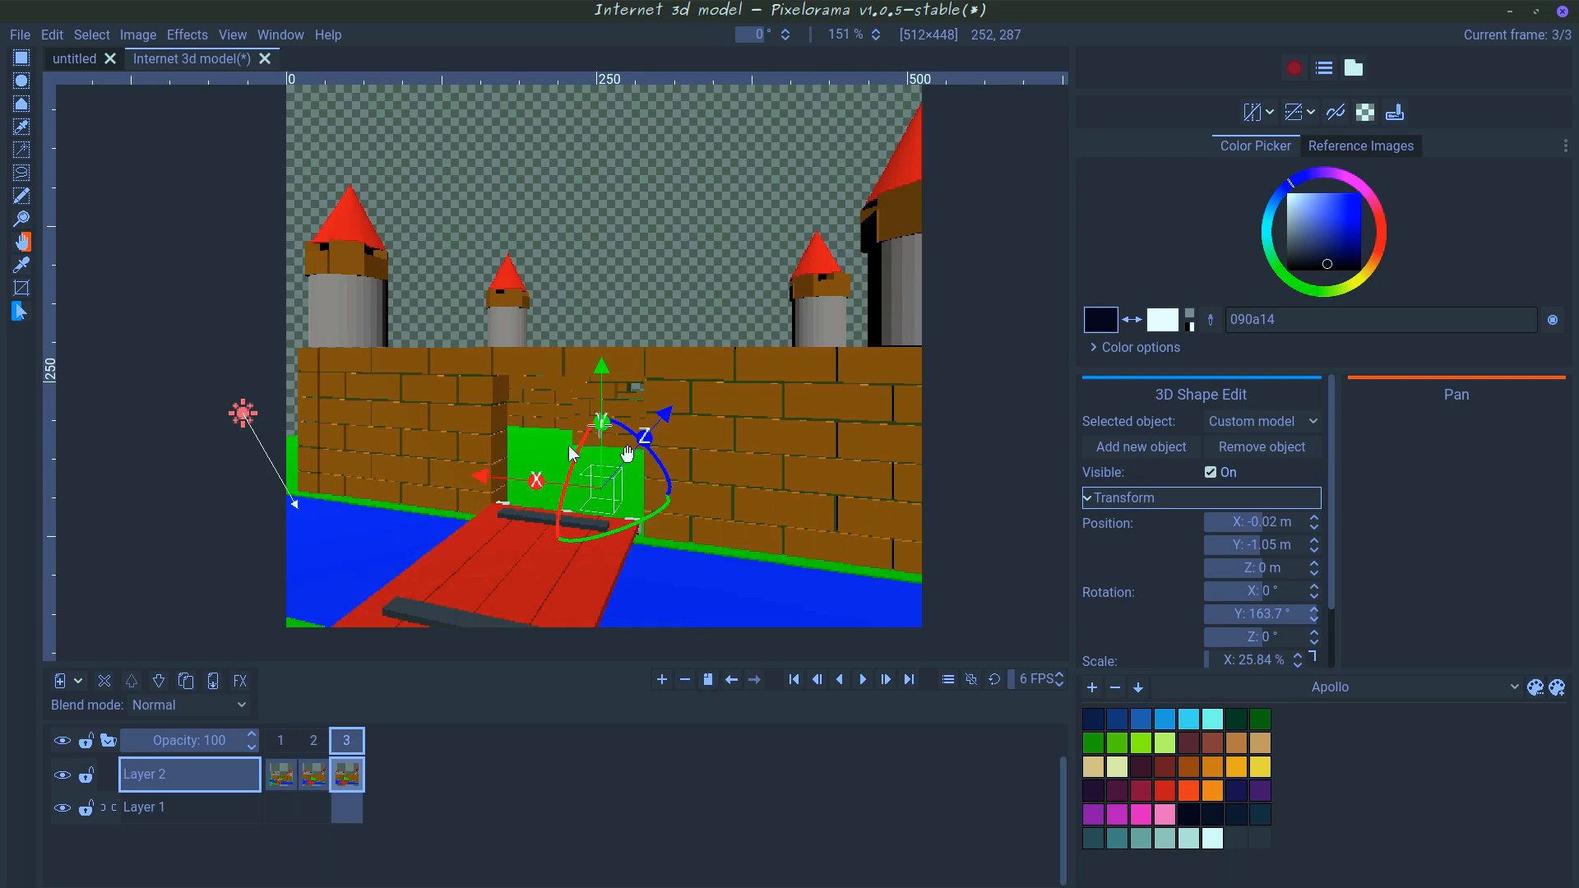
{"action": "left_click_drag", "start_coordinate": [597, 434], "coordinate": [600, 413]}
{"action": "left_click", "coordinate": [709, 681]}
{"action": "left_click", "coordinate": [710, 682]}
{"action": "left_click_drag", "start_coordinate": [636, 522], "coordinate": [649, 515]}
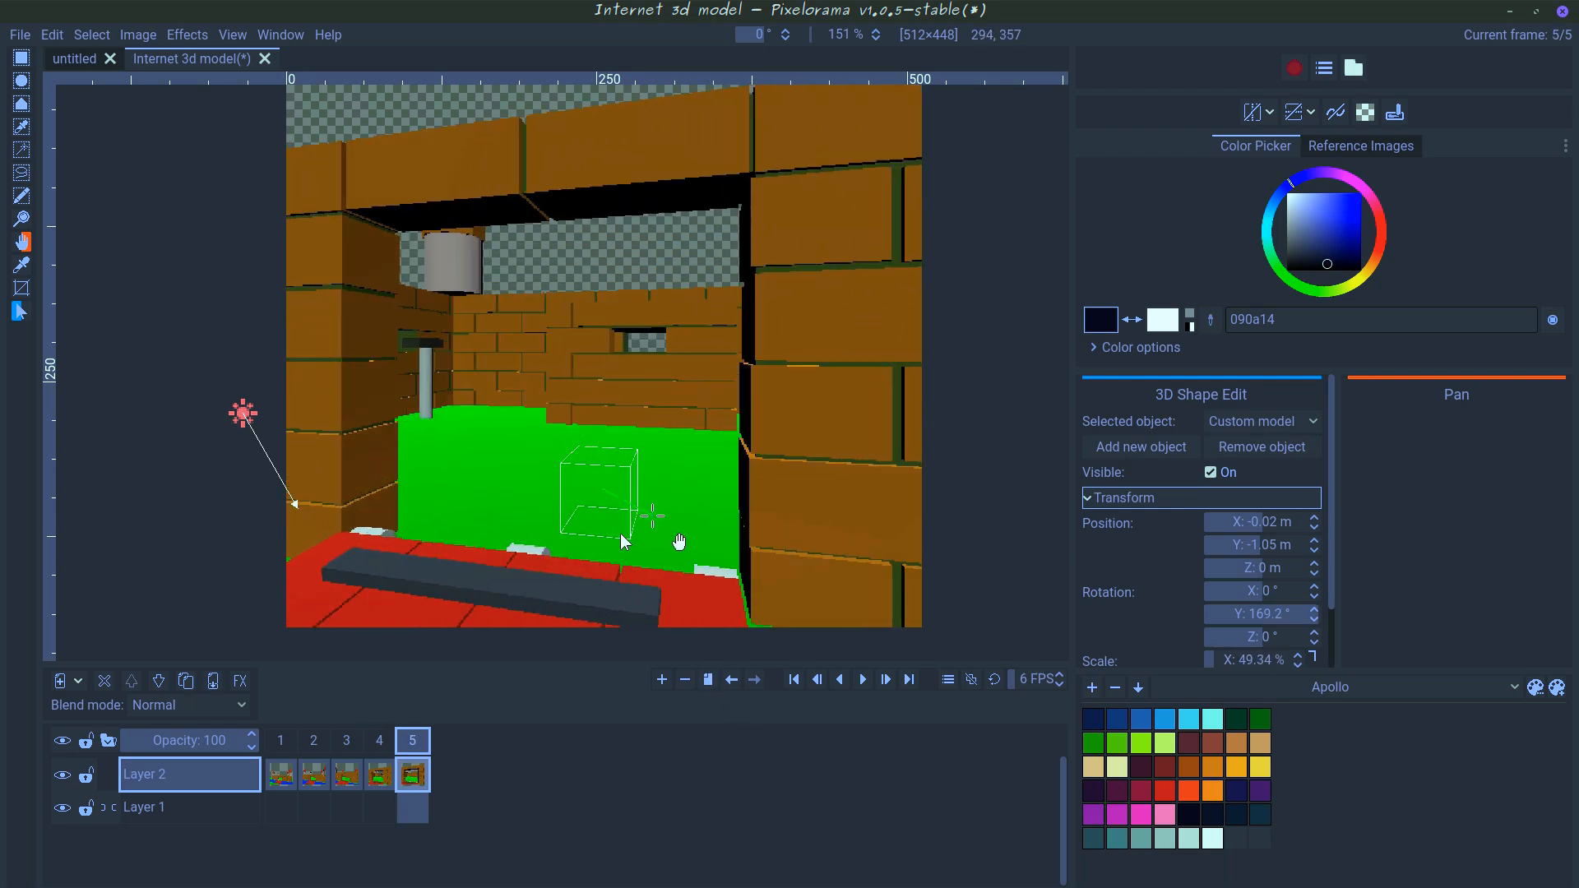
- Clone frames up to frame 9, tilting the castle to about 15.1° around X and enlarging it to about 168.77 % to move inside the walls
{"action": "left_click_drag", "start_coordinate": [651, 450], "coordinate": [562, 381]}
{"action": "key", "text": "ctrl+z"}
{"action": "left_click", "coordinate": [706, 680]}
{"action": "left_click", "coordinate": [708, 680]}
{"action": "left_click", "coordinate": [604, 422]}
{"action": "left_click", "coordinate": [708, 680]}
{"action": "left_click", "coordinate": [708, 680]}
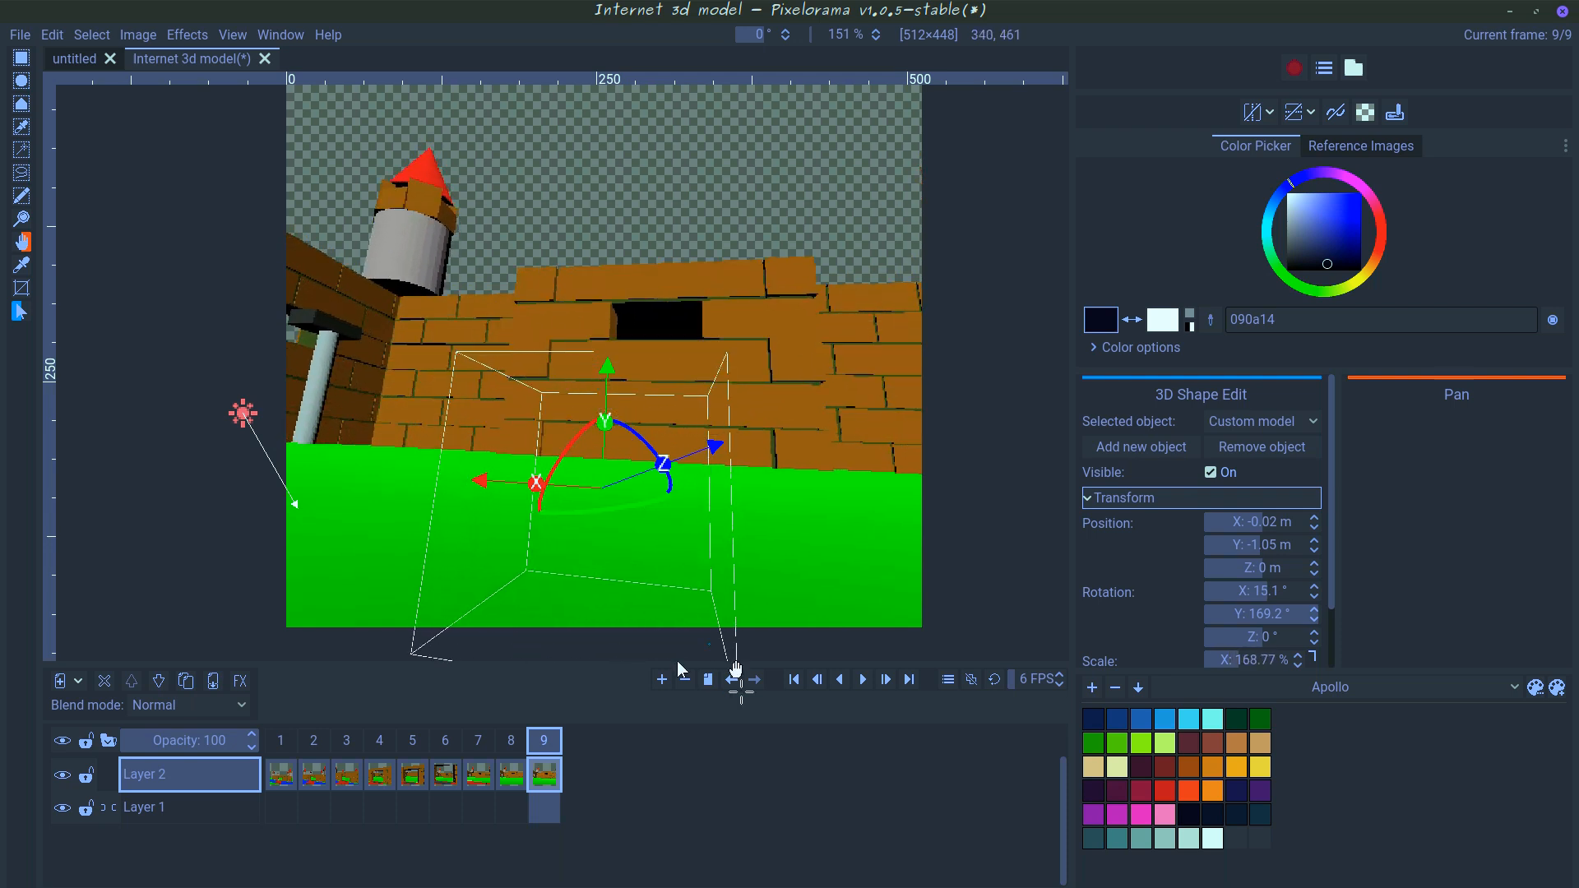
- Make Layer 1 the active layer on frame 9
{"action": "left_click", "coordinate": [194, 810]}
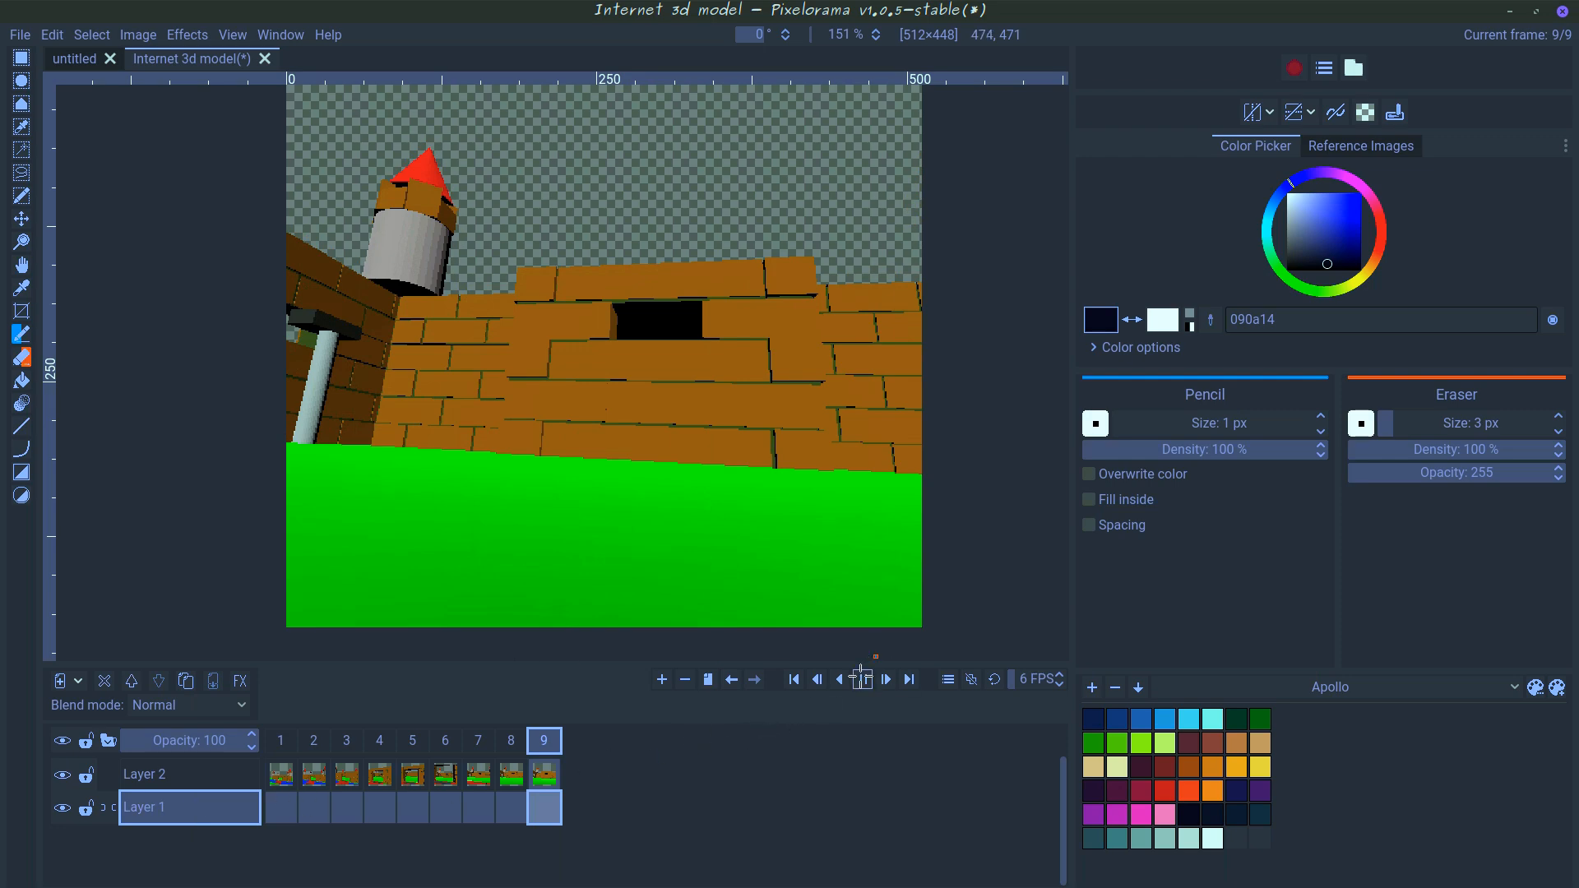